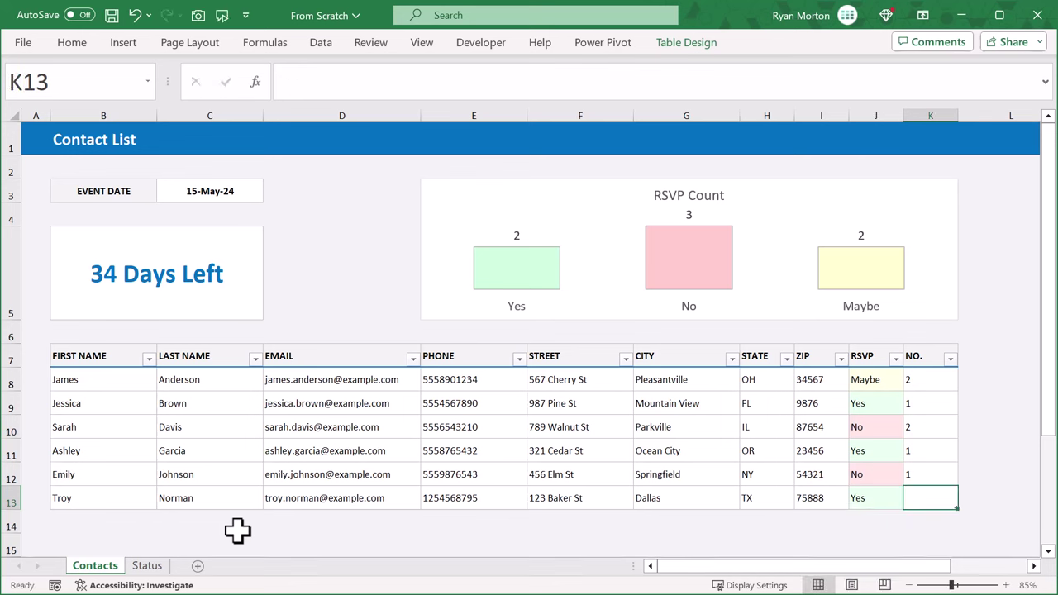
- Enter 3 as the number in K13 and set the RSVP in J12 to Yes
{"action": "type", "text": "3"}
{"action": "key", "text": "Return"}
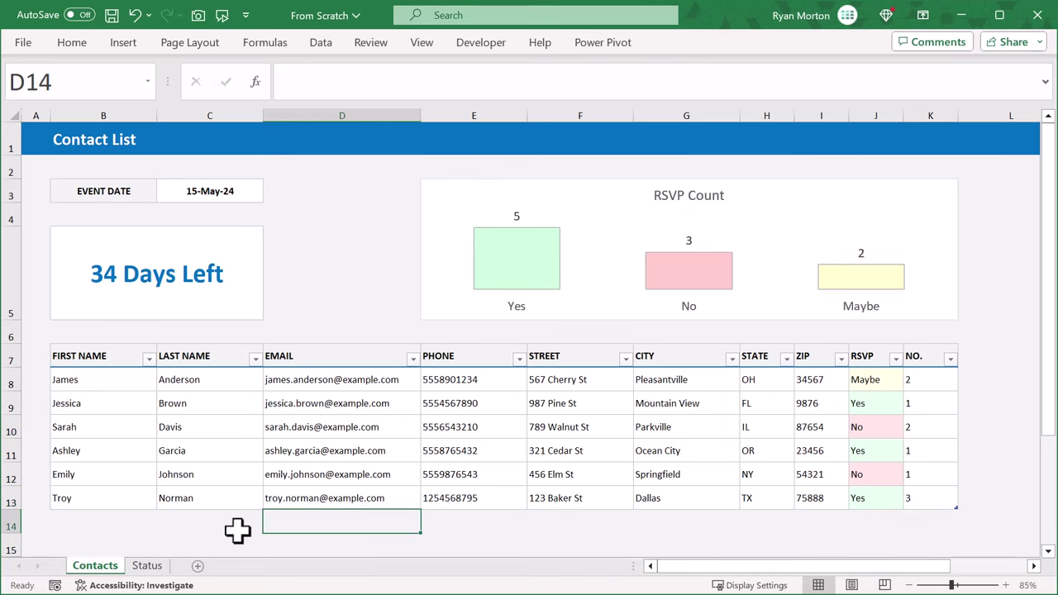
{"action": "left_click", "coordinate": [889, 472]}
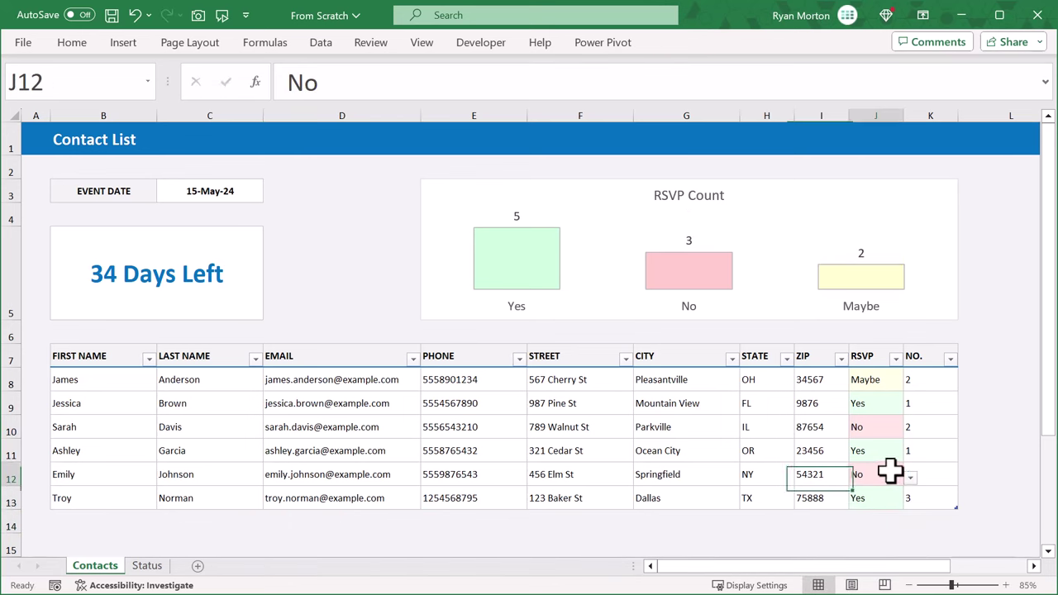
{"action": "left_click", "coordinate": [910, 479]}
{"action": "left_click", "coordinate": [891, 495]}
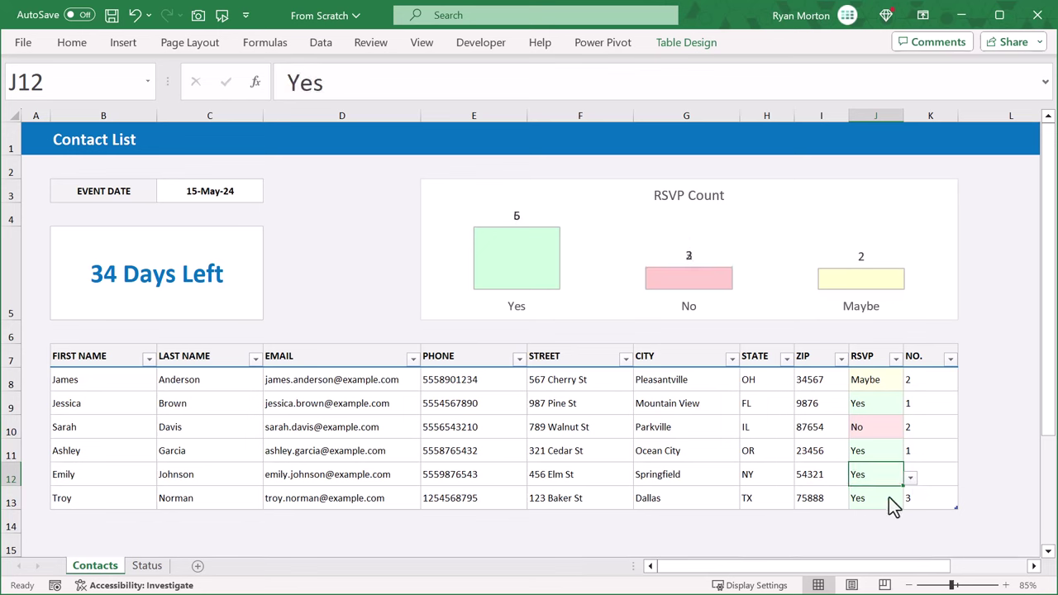
- Change the RSVP in J10 of the contact table to Yes
{"action": "left_click", "coordinate": [891, 380]}
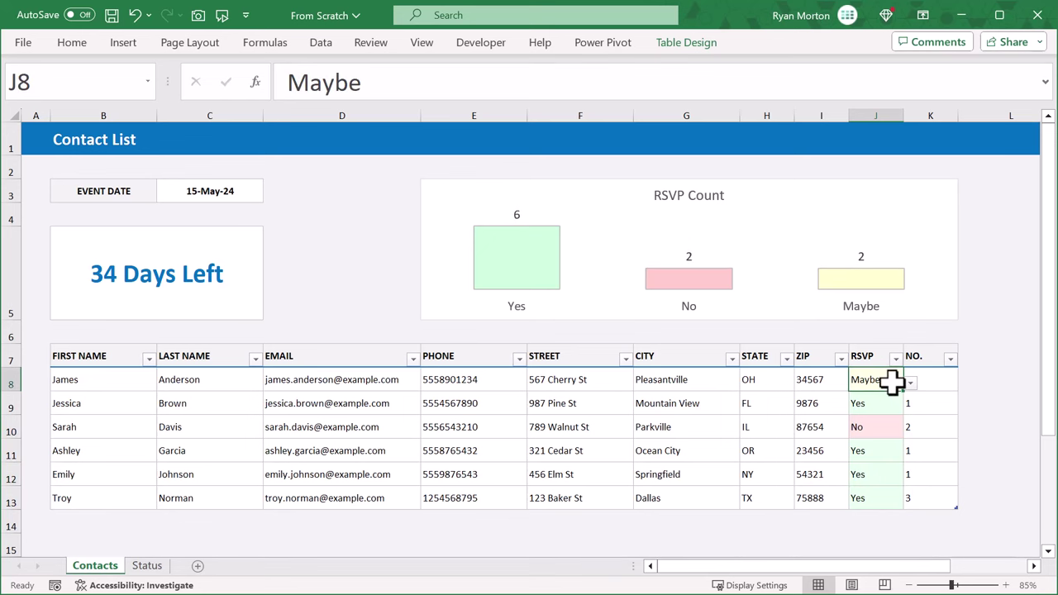
{"action": "left_click", "coordinate": [890, 428]}
{"action": "left_click", "coordinate": [910, 431]}
{"action": "left_click", "coordinate": [898, 447]}
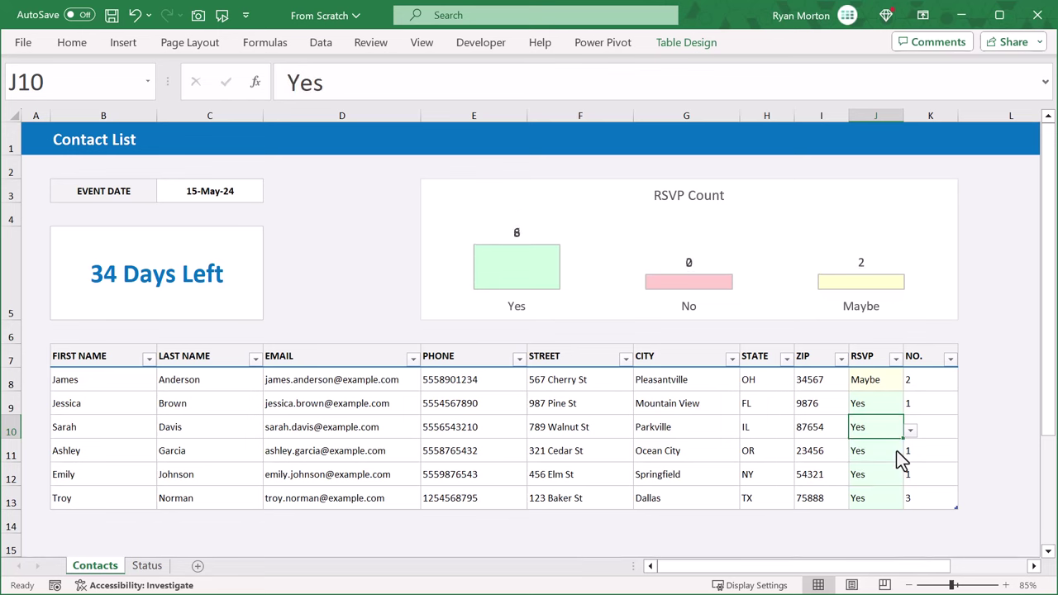
- Set the RSVP in J11 to No and the RSVP in J13 to Maybe
{"action": "left_click", "coordinate": [897, 451]}
{"action": "left_click", "coordinate": [910, 454]}
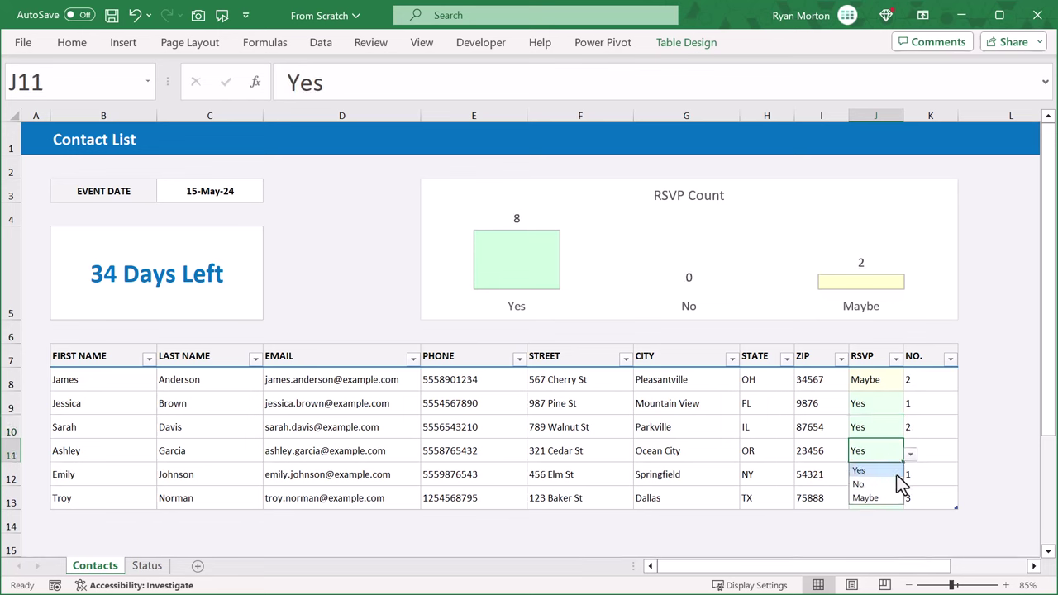
{"action": "left_click", "coordinate": [886, 483]}
{"action": "left_click", "coordinate": [891, 497]}
{"action": "left_click", "coordinate": [910, 501]}
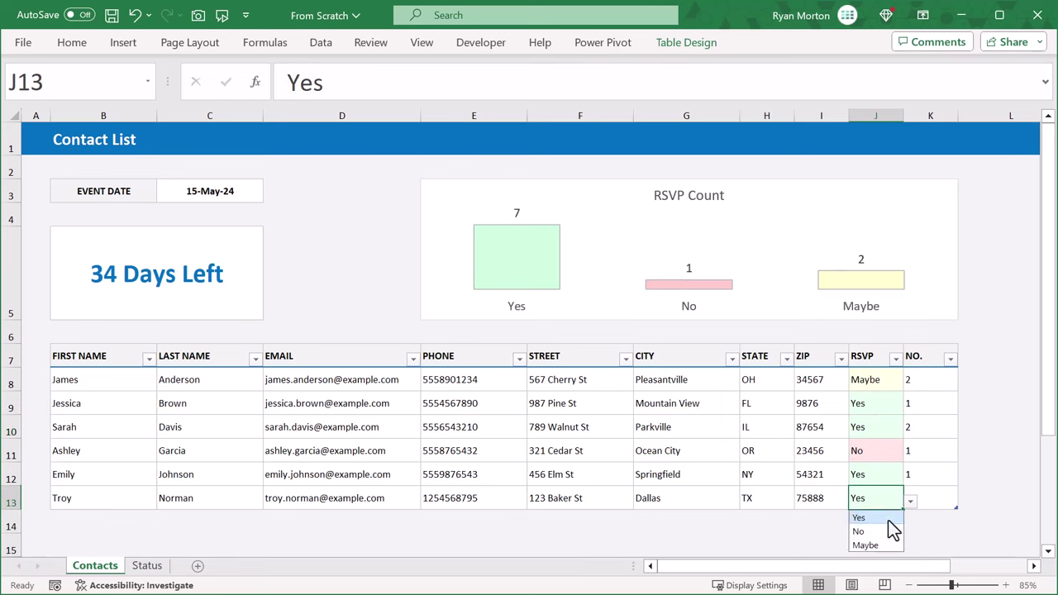
{"action": "left_click", "coordinate": [879, 546]}
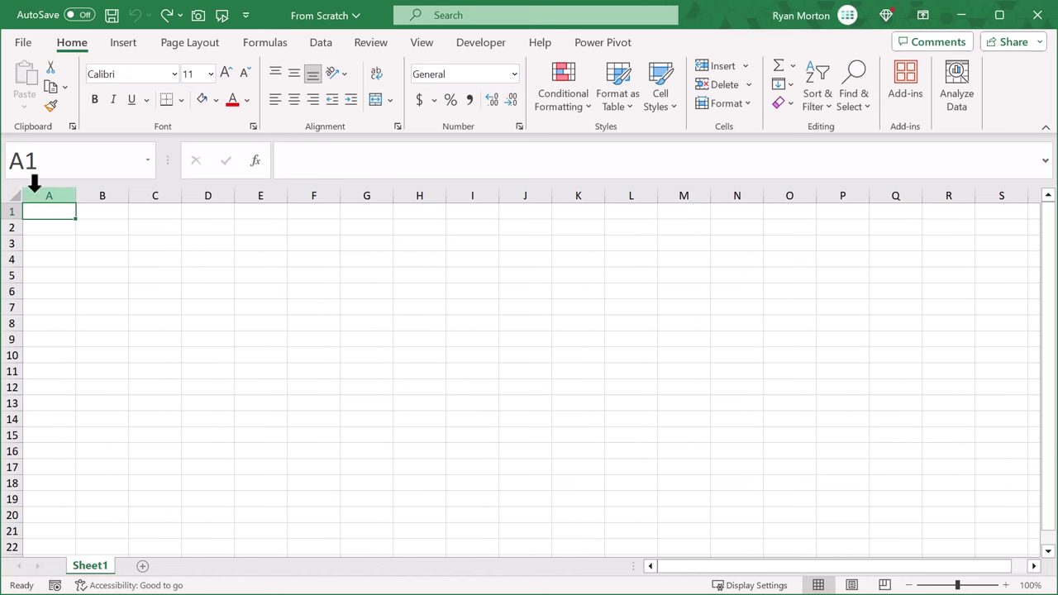
- Set the height of all rows in the blank Sheet1 to 25
{"action": "left_click", "coordinate": [10, 196]}
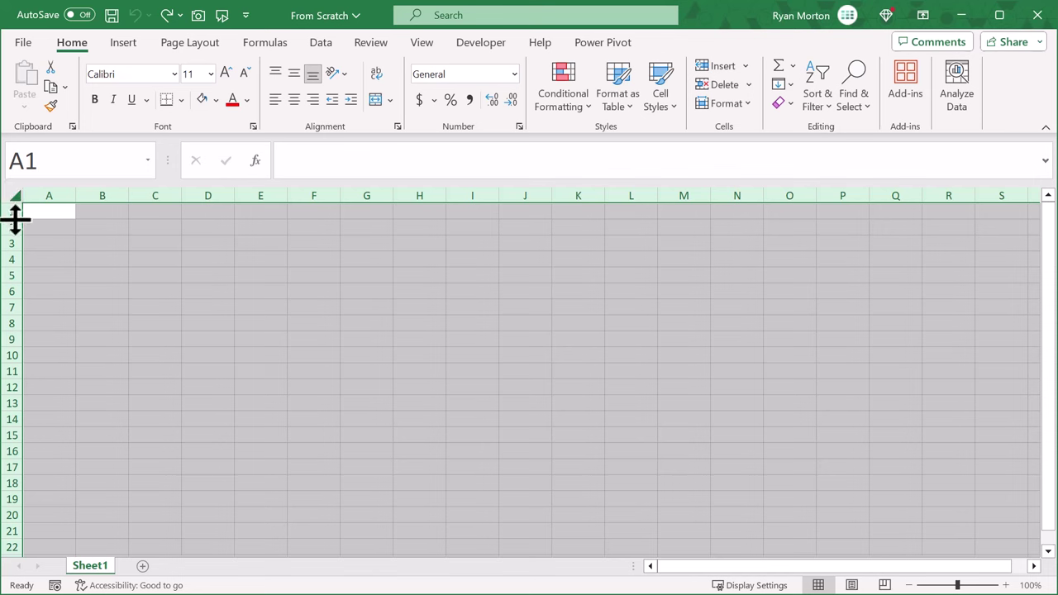
{"action": "right_click", "coordinate": [7, 226]}
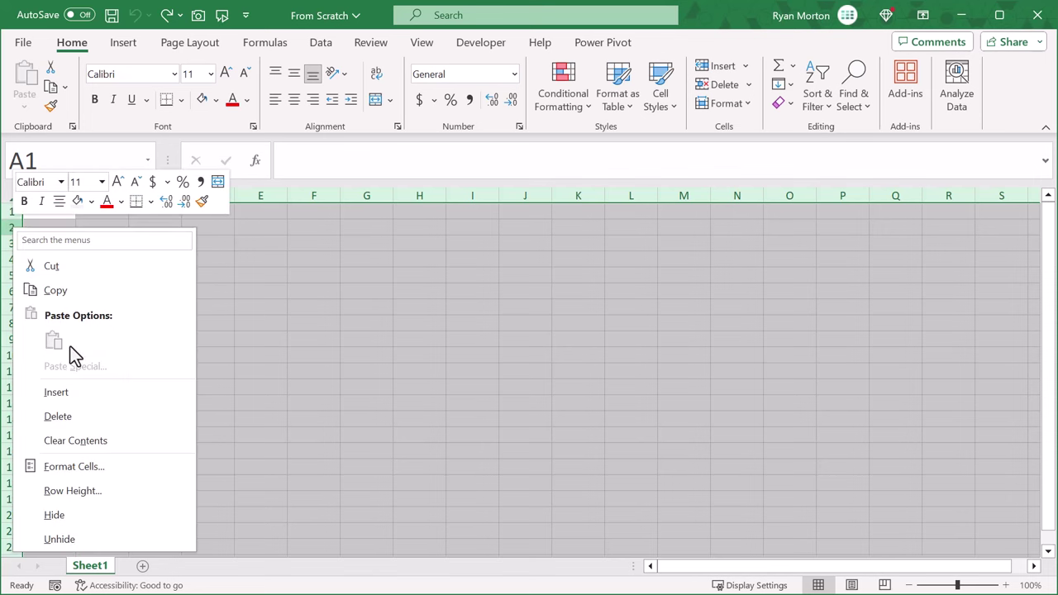
{"action": "left_click", "coordinate": [88, 491]}
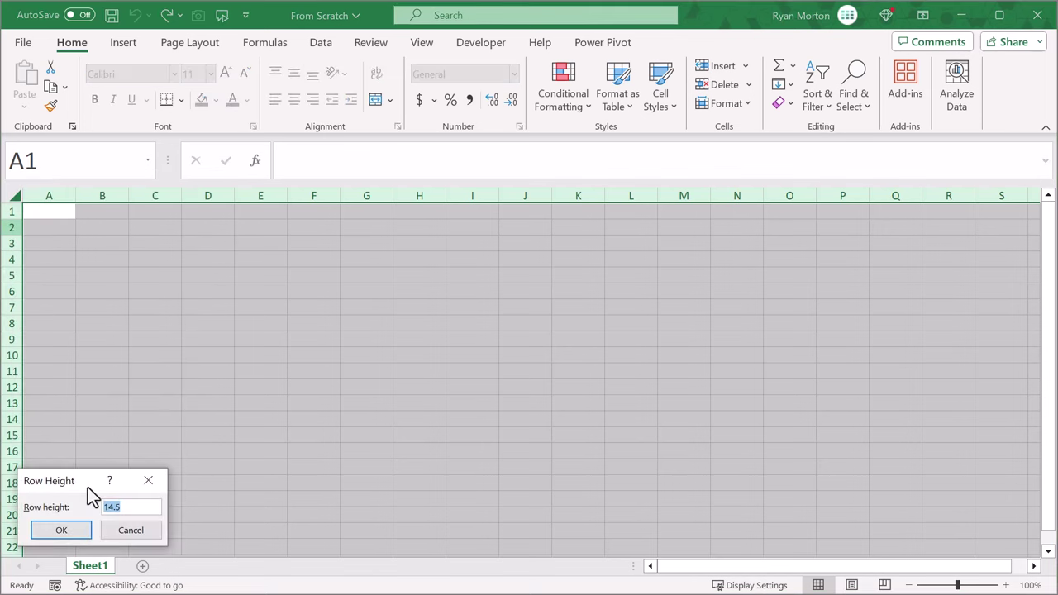
{"action": "type", "text": "25"}
{"action": "left_click", "coordinate": [83, 530]}
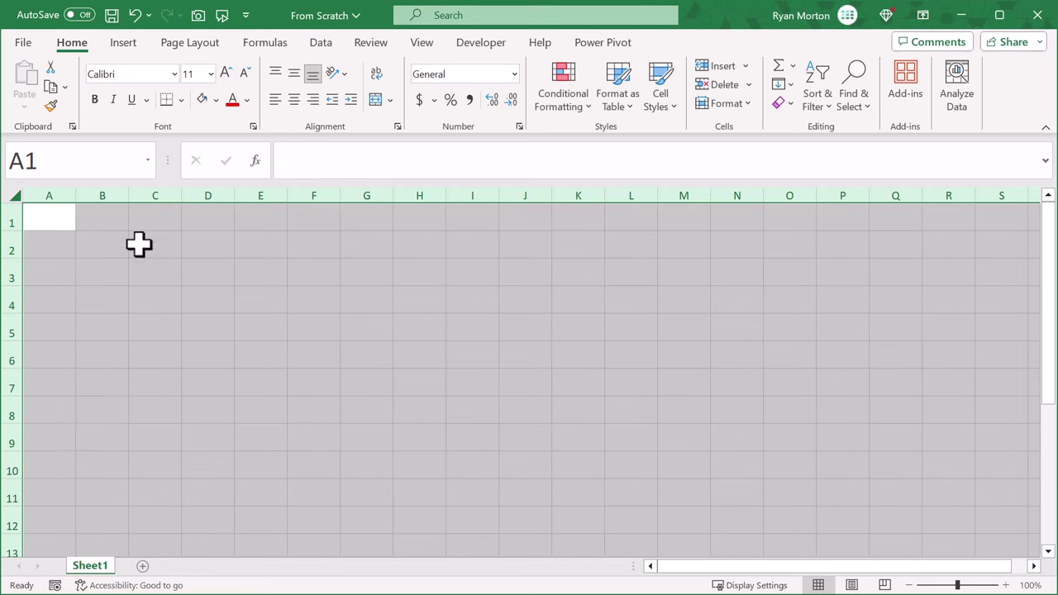
- Fill all cells of the sheet with the custom colour #F1F3F4
{"action": "left_click", "coordinate": [218, 101]}
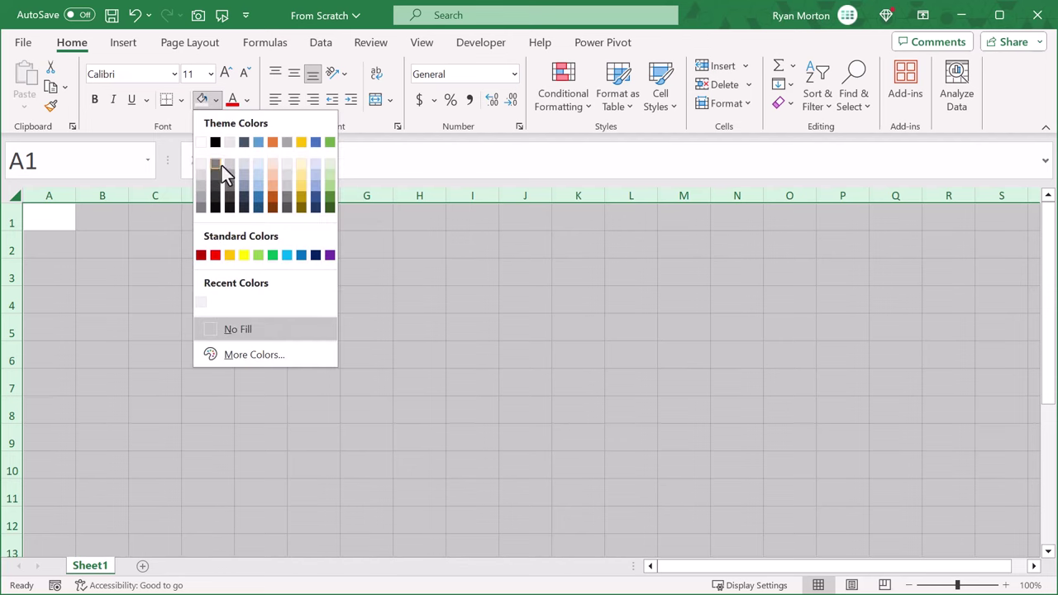
{"action": "left_click", "coordinate": [249, 358]}
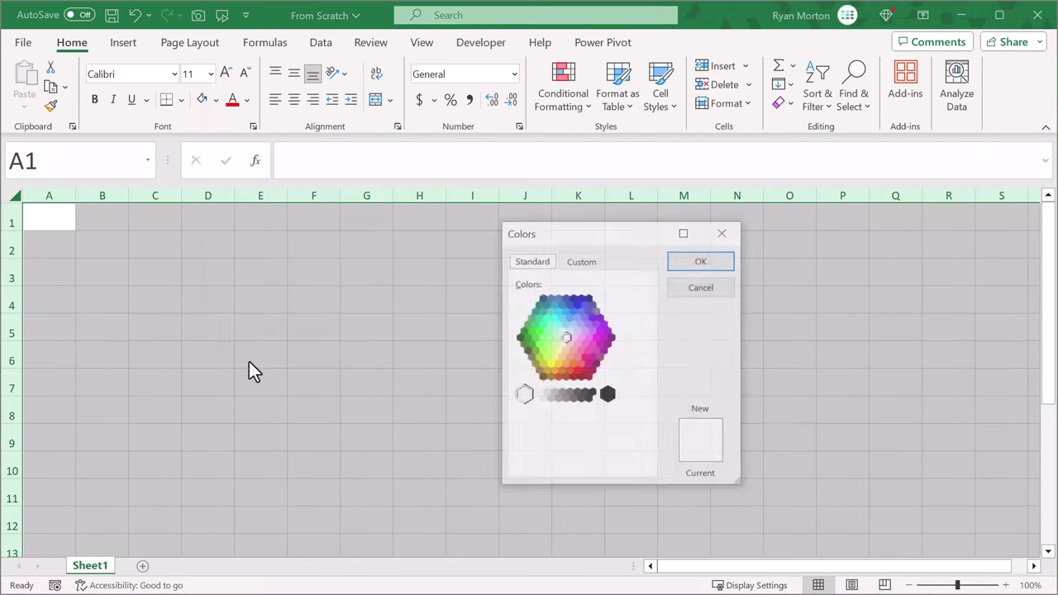
{"action": "left_click", "coordinate": [578, 263]}
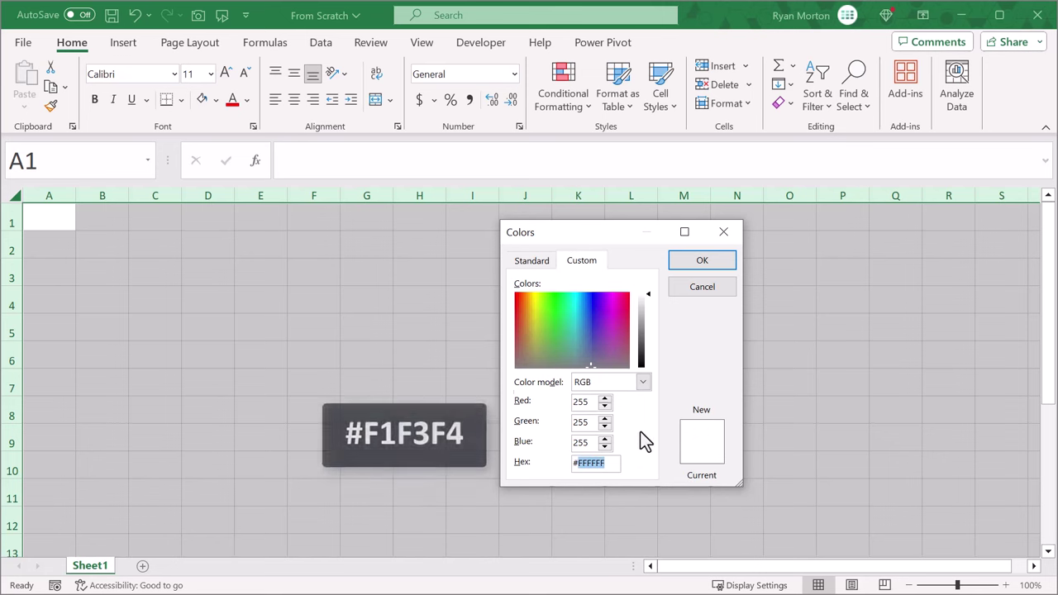
{"action": "type", "text": "F1"}
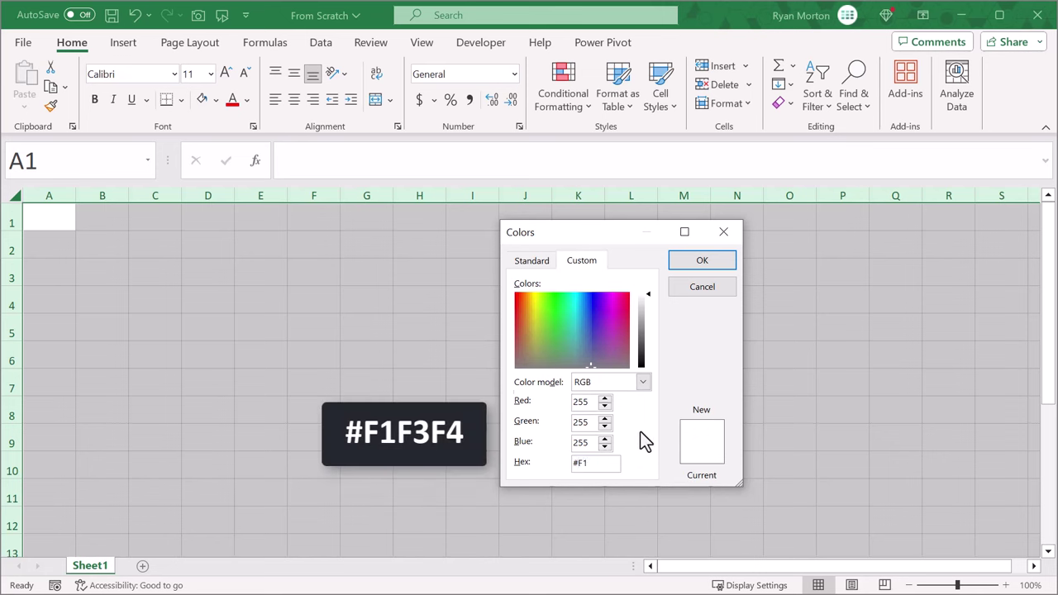
{"action": "type", "text": "F3F4"}
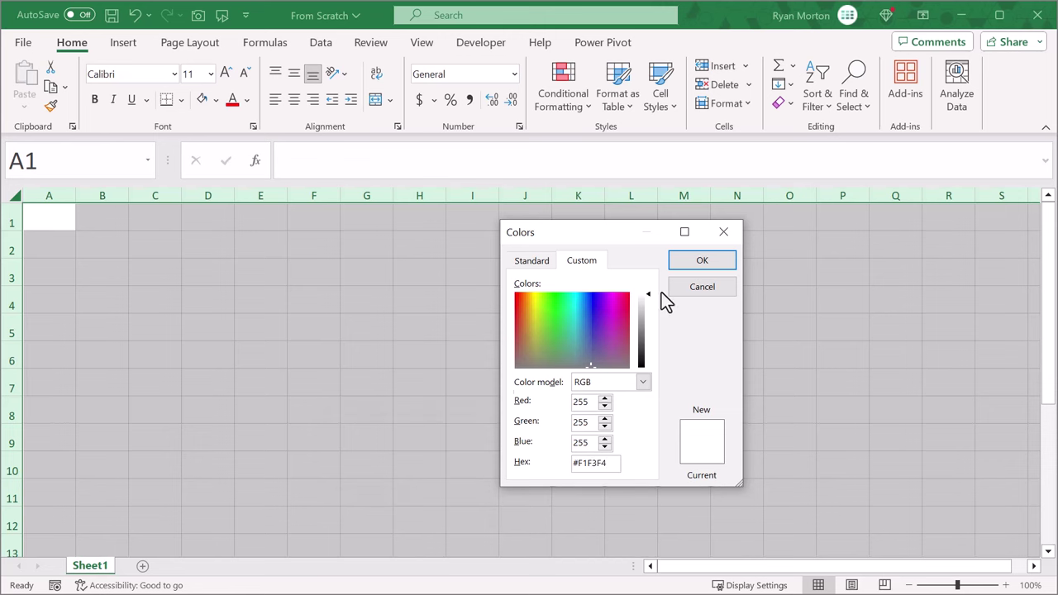
{"action": "left_click", "coordinate": [680, 261]}
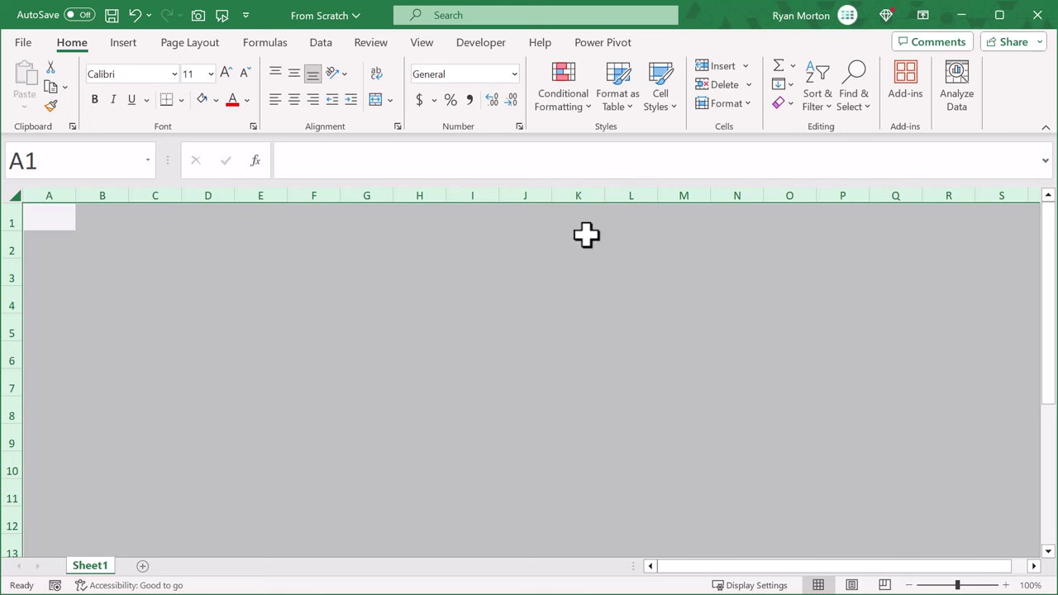
- Set all cells to left and middle alignment, and turn off the sheet's gridlines
{"action": "left_click", "coordinate": [280, 99]}
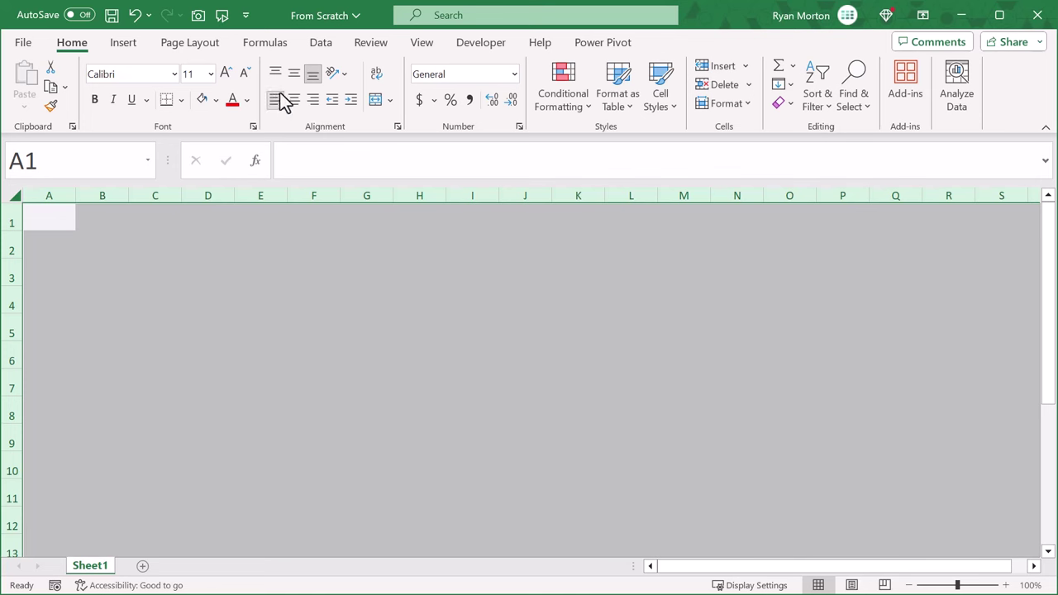
{"action": "left_click", "coordinate": [293, 79]}
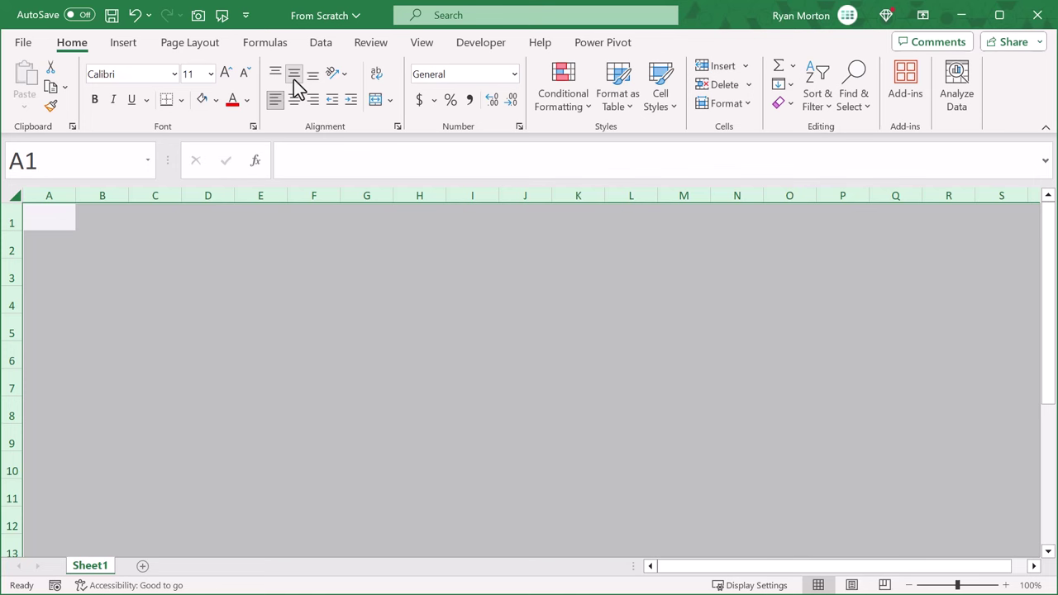
{"action": "left_click", "coordinate": [423, 45]}
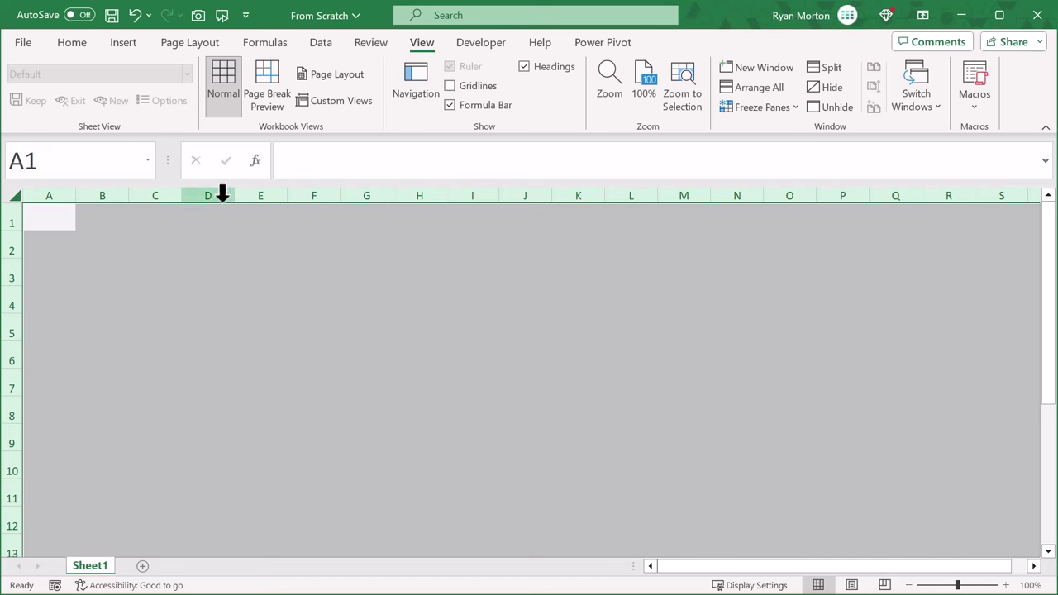
- Set row 1's height to 35 and fill the row with the standard Blue colour
{"action": "left_click", "coordinate": [7, 221]}
{"action": "right_click", "coordinate": [10, 224]}
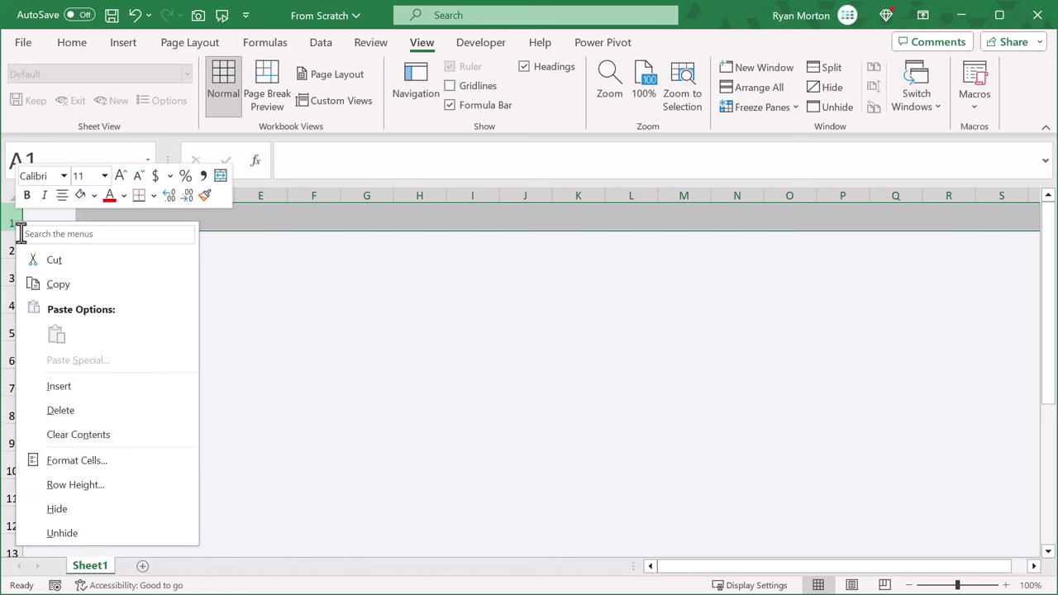
{"action": "left_click", "coordinate": [96, 486]}
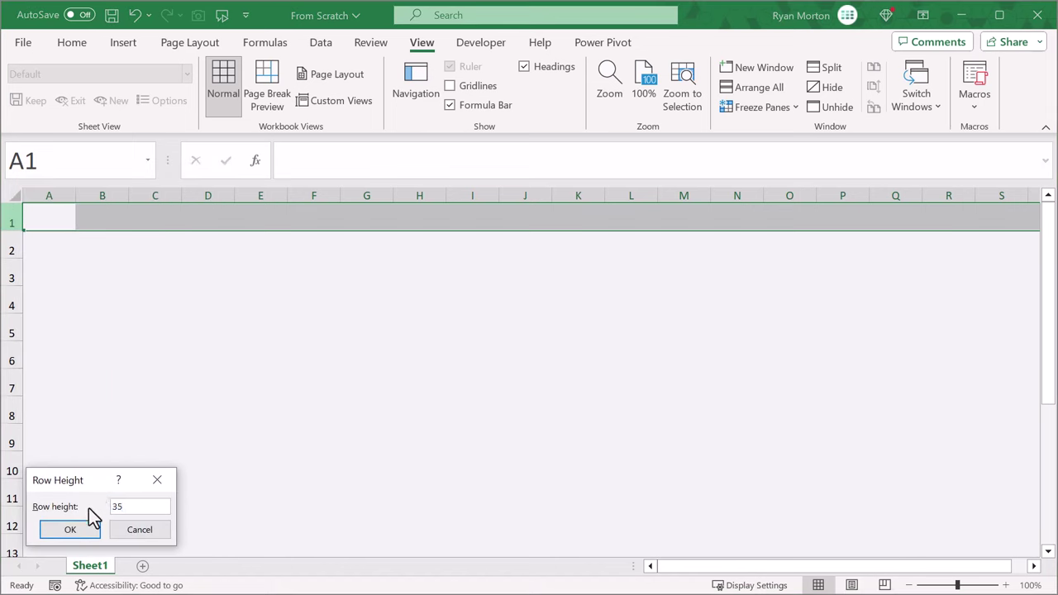
{"action": "left_click", "coordinate": [89, 528]}
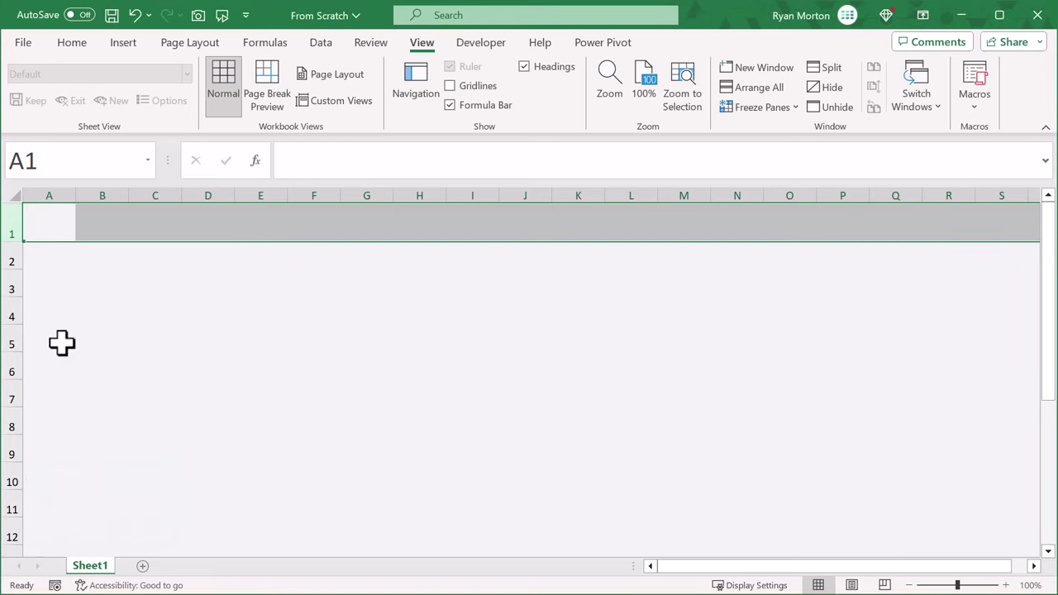
{"action": "left_click", "coordinate": [76, 46]}
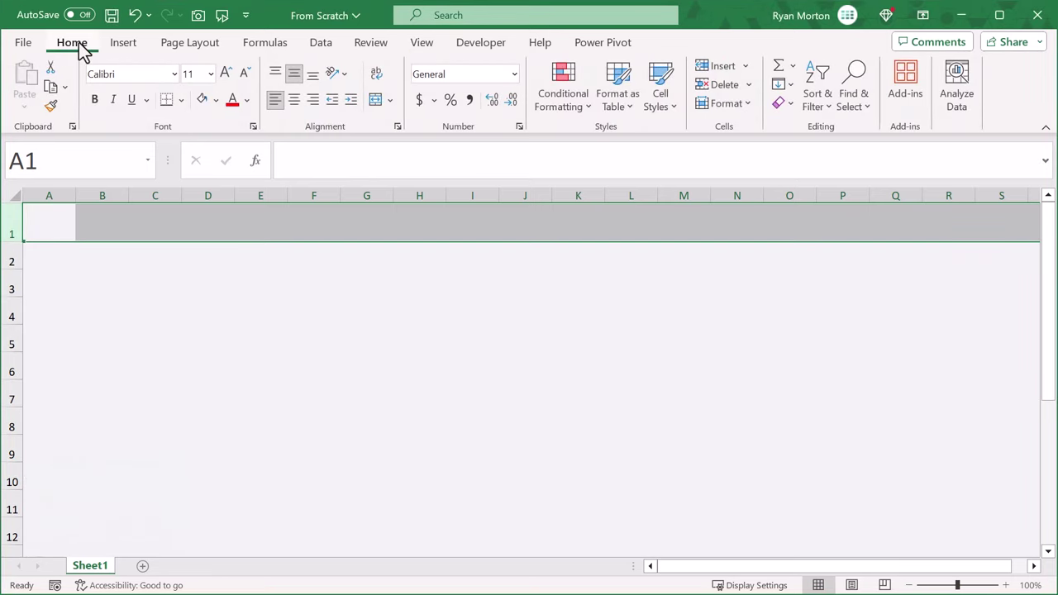
{"action": "left_click", "coordinate": [217, 100]}
{"action": "left_click", "coordinate": [302, 253]}
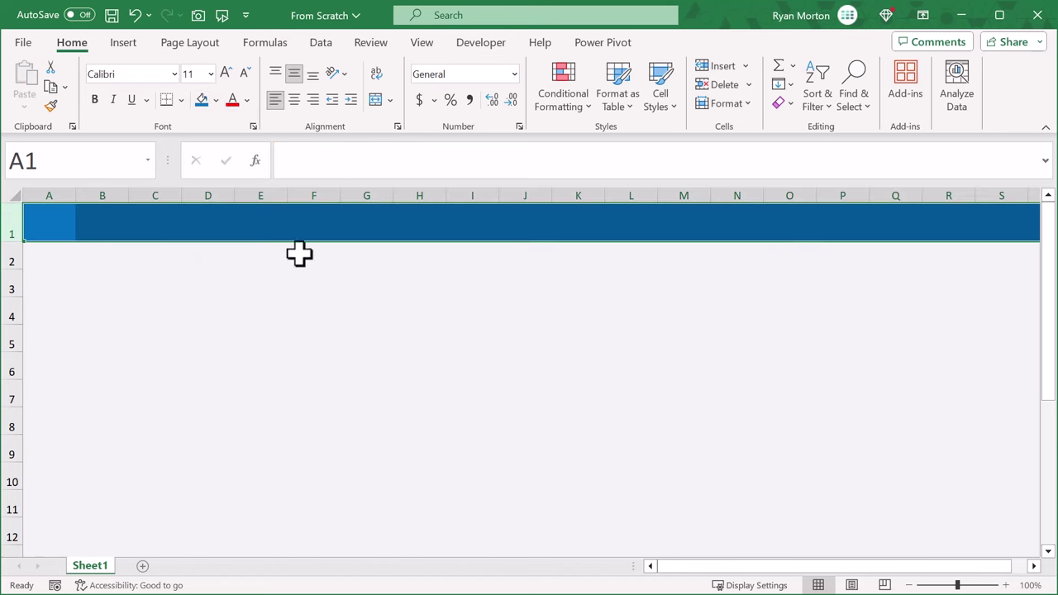
- Format row 1's text as 18-point, bold and white
{"action": "left_click", "coordinate": [210, 74]}
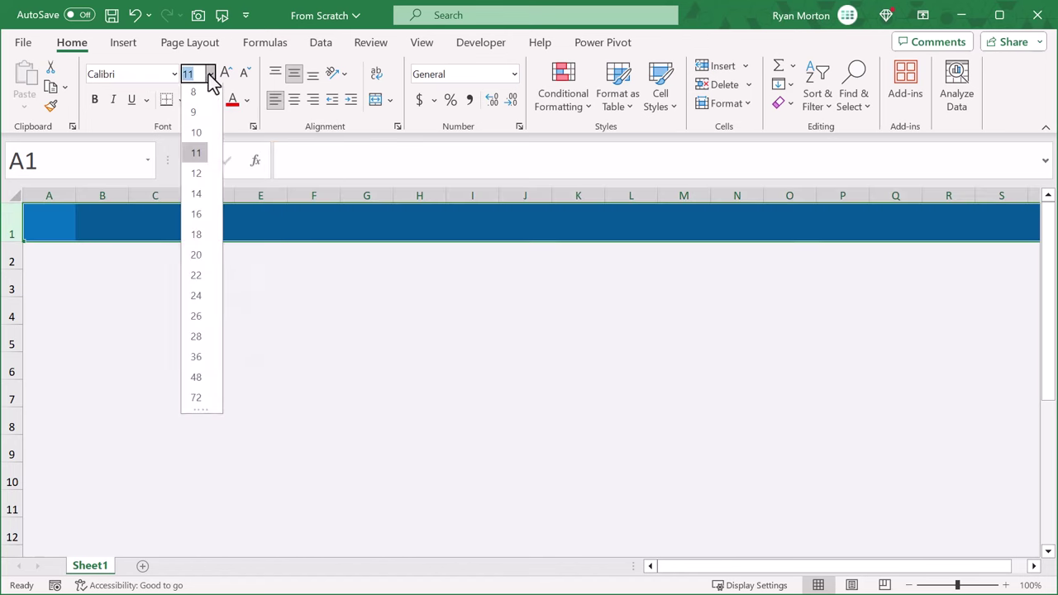
{"action": "left_click", "coordinate": [212, 236]}
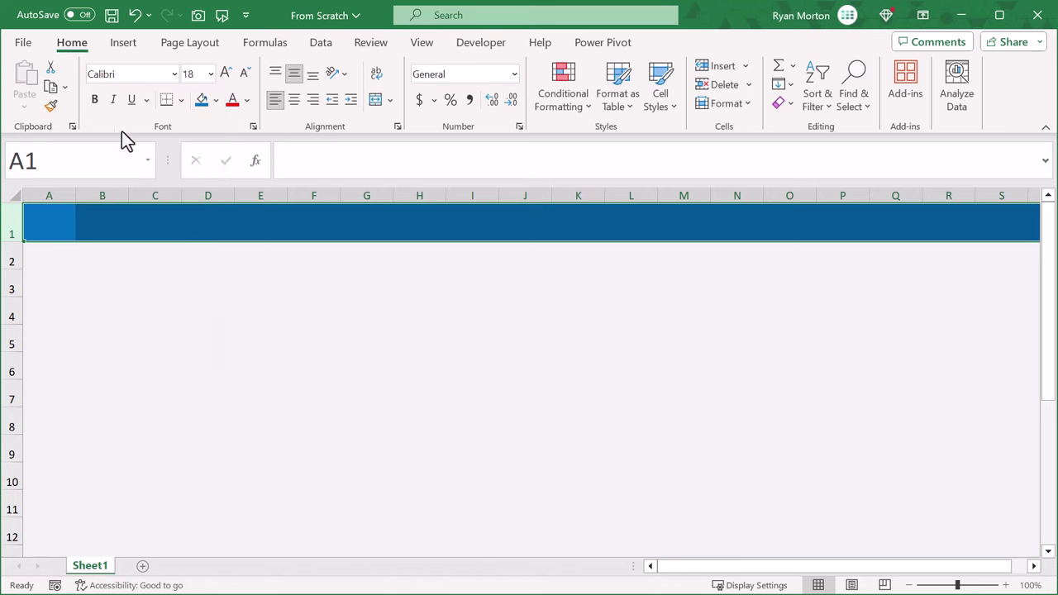
{"action": "left_click", "coordinate": [94, 99]}
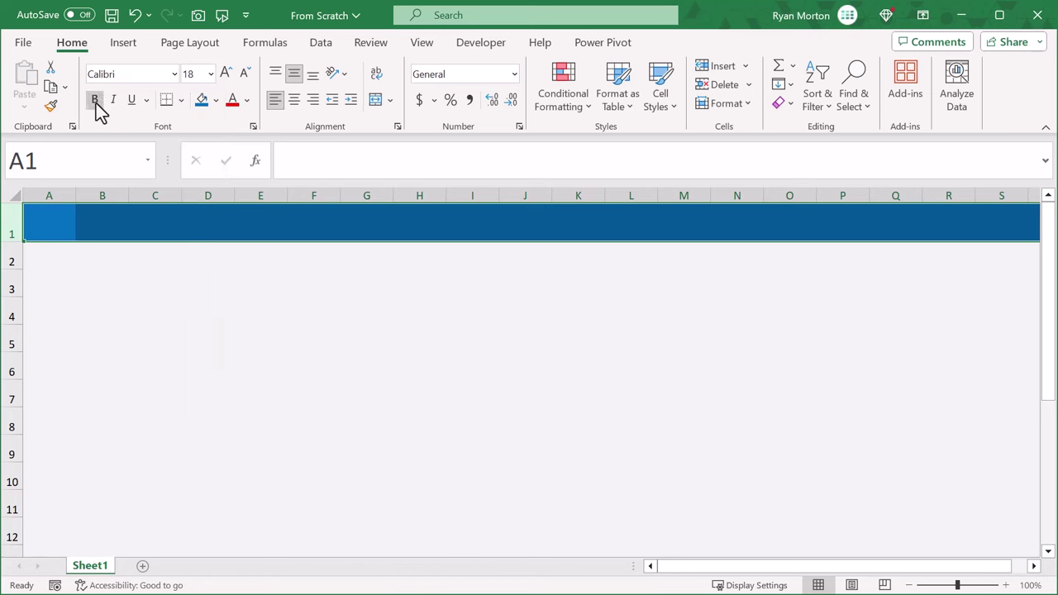
{"action": "left_click", "coordinate": [247, 100]}
{"action": "left_click", "coordinate": [240, 169]}
- Set the height of row 5 to 100
{"action": "left_click", "coordinate": [12, 343]}
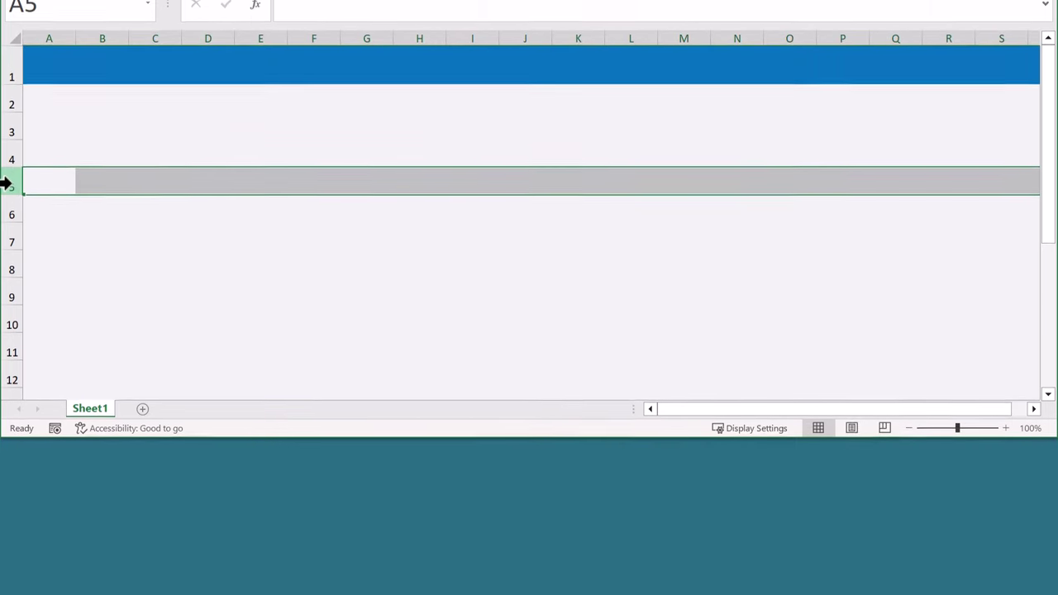
{"action": "right_click", "coordinate": [12, 317]}
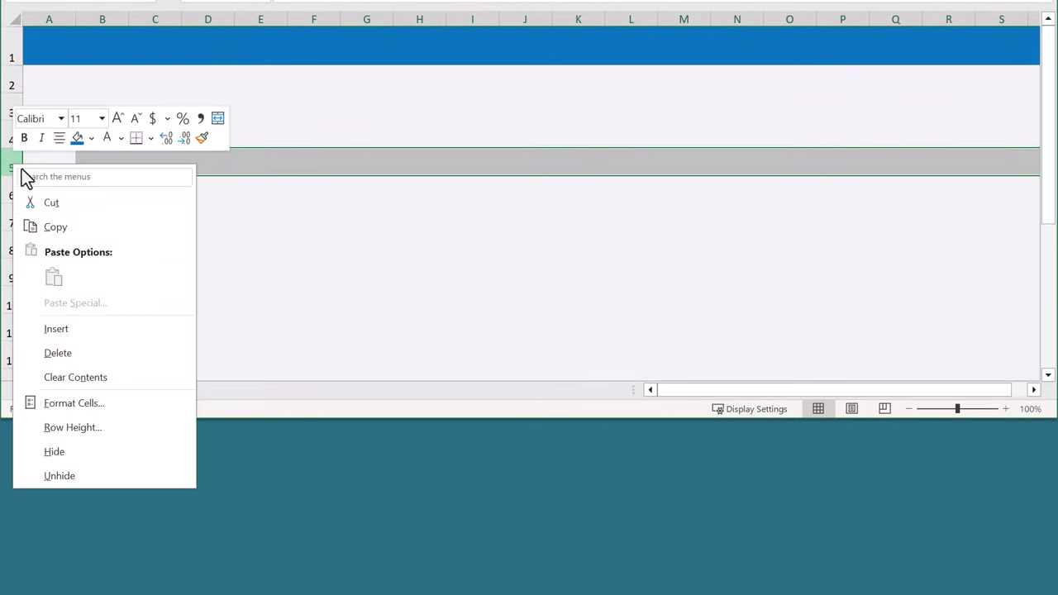
{"action": "left_click", "coordinate": [93, 427]}
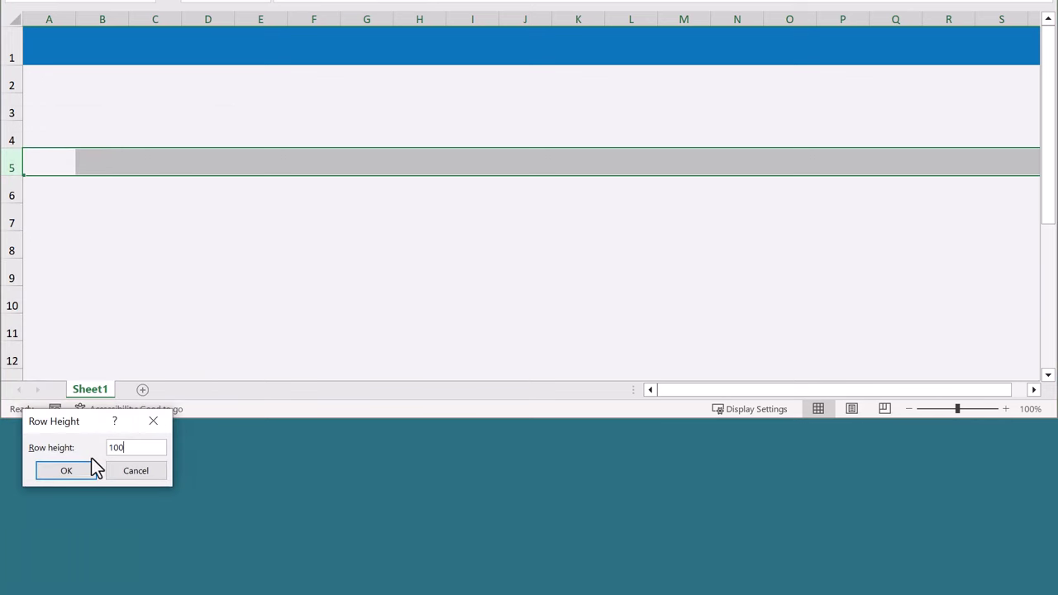
{"action": "left_click", "coordinate": [86, 469]}
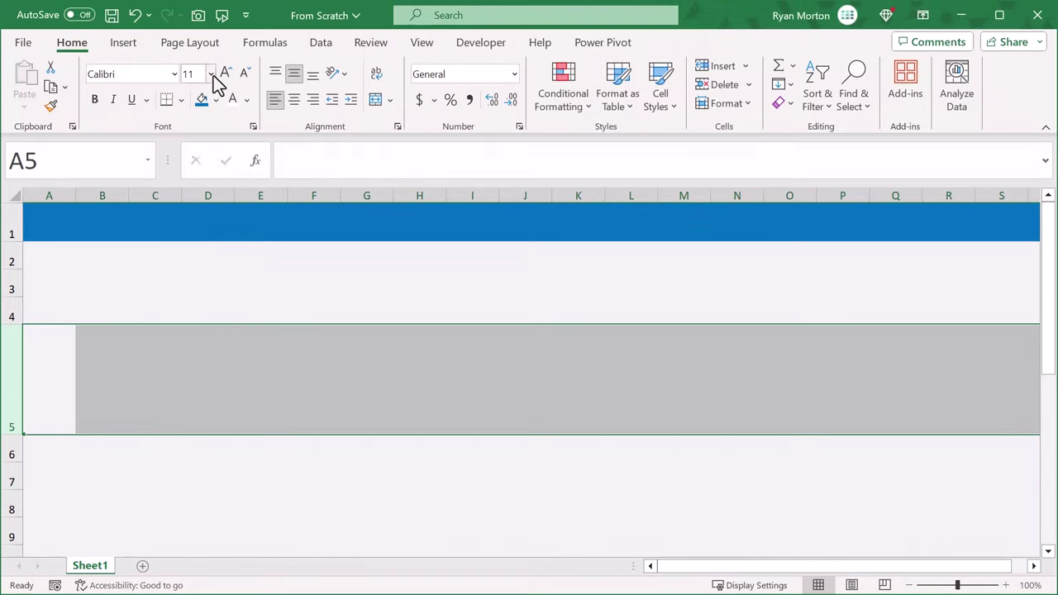
- Format row 5's text as 28-point, bold and in the standard Blue colour
{"action": "left_click", "coordinate": [212, 73]}
{"action": "left_click", "coordinate": [205, 339]}
{"action": "left_click", "coordinate": [94, 99]}
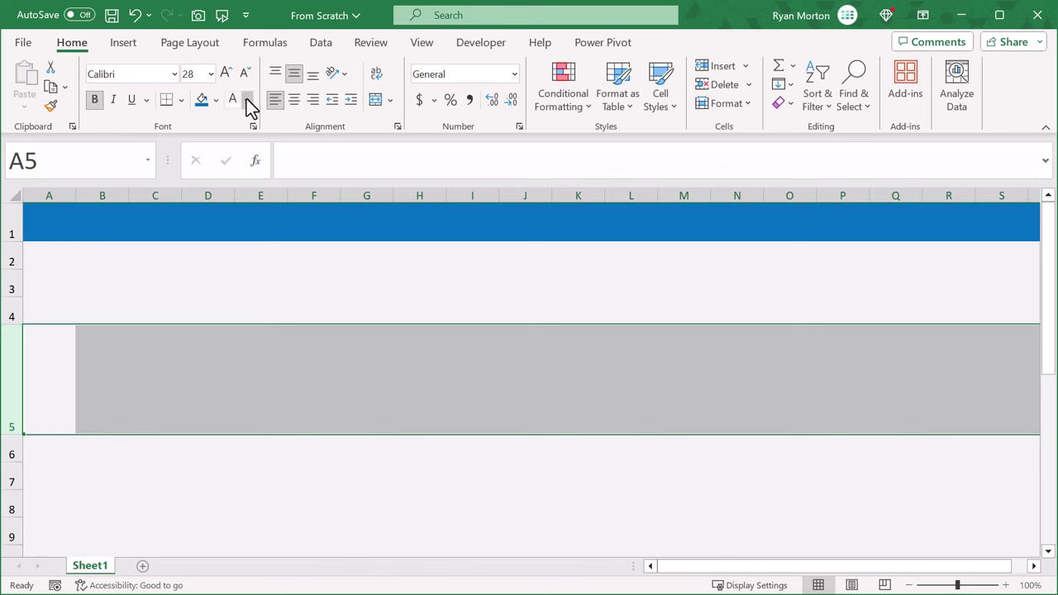
{"action": "left_click", "coordinate": [246, 99]}
{"action": "left_click", "coordinate": [334, 281]}
- Set the width of all columns in the worksheet to 20
{"action": "left_click", "coordinate": [13, 196]}
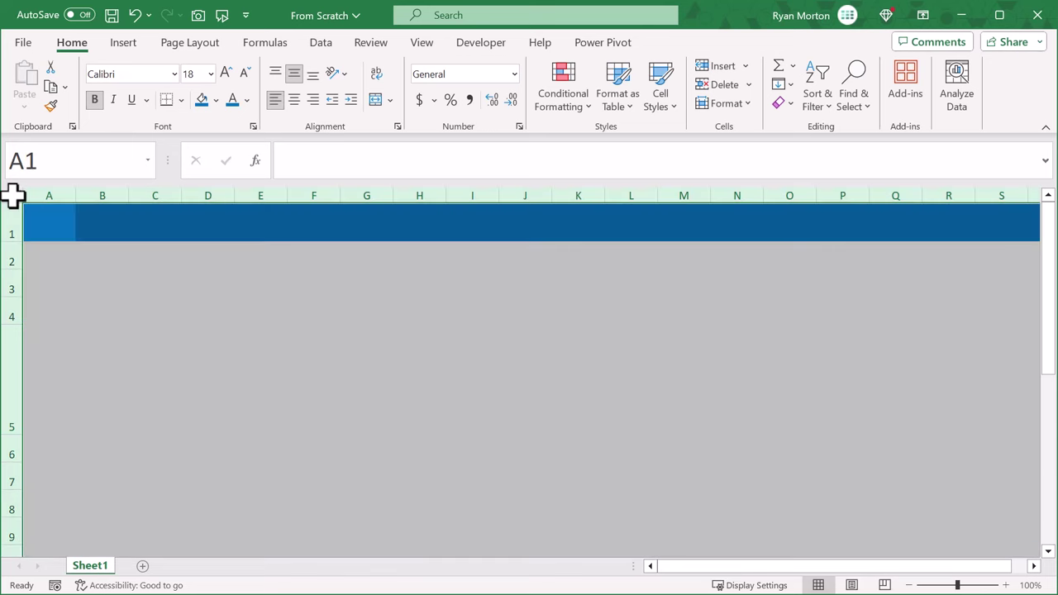
{"action": "right_click", "coordinate": [103, 189]}
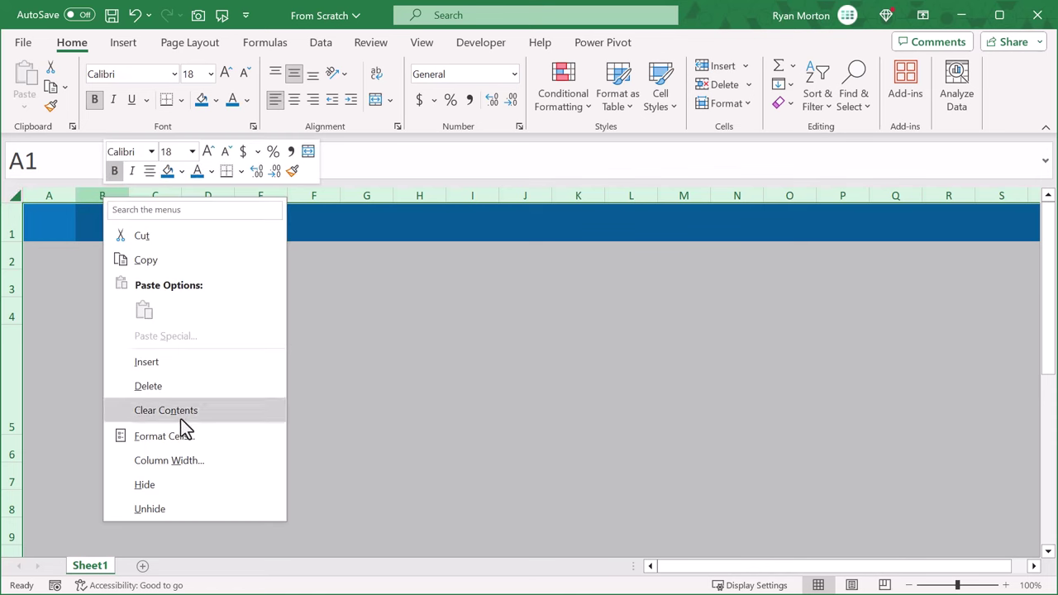
{"action": "left_click", "coordinate": [192, 461]}
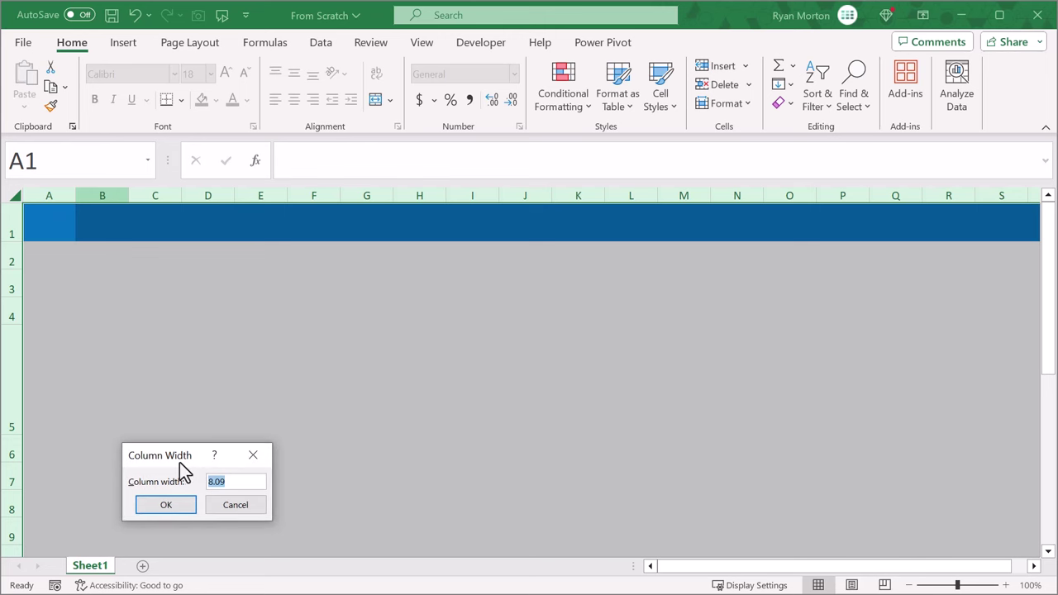
{"action": "type", "text": "20"}
{"action": "left_click", "coordinate": [170, 508]}
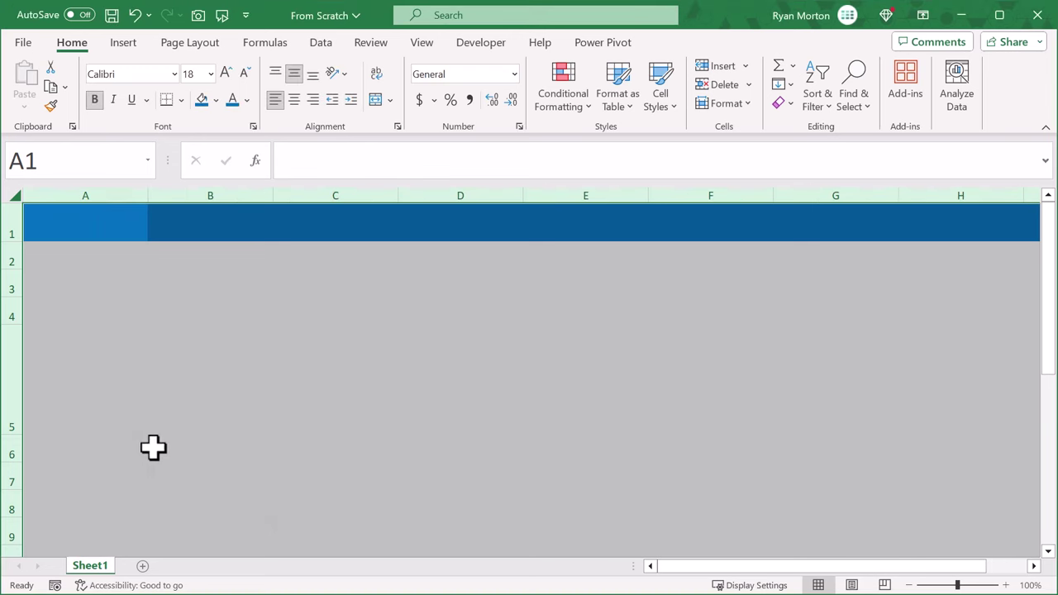
{"action": "left_click", "coordinate": [124, 300]}
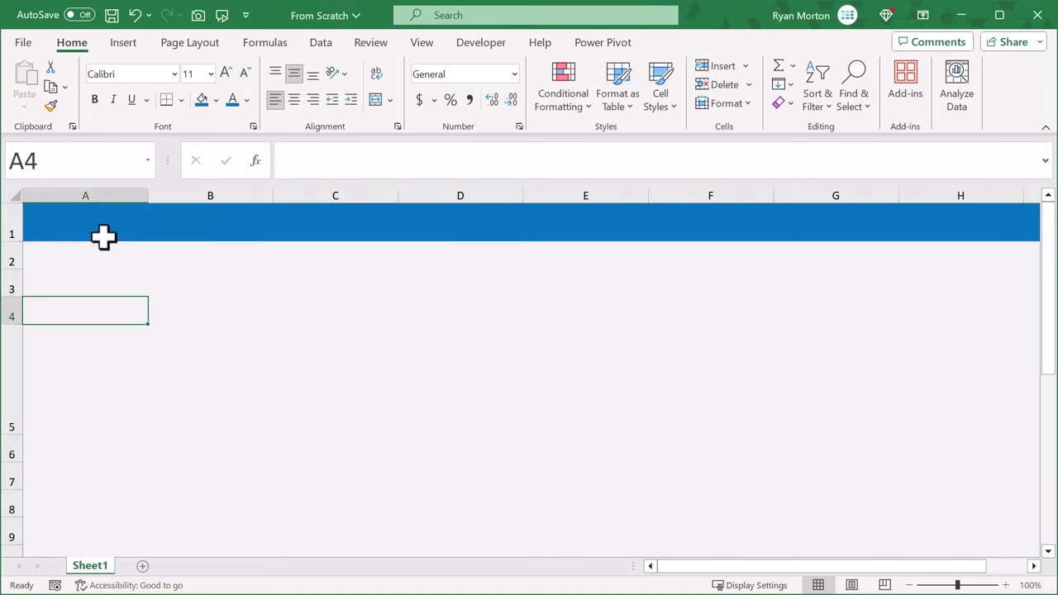
- Set the width of column A to 5
{"action": "left_click", "coordinate": [107, 184]}
{"action": "right_click", "coordinate": [107, 187]}
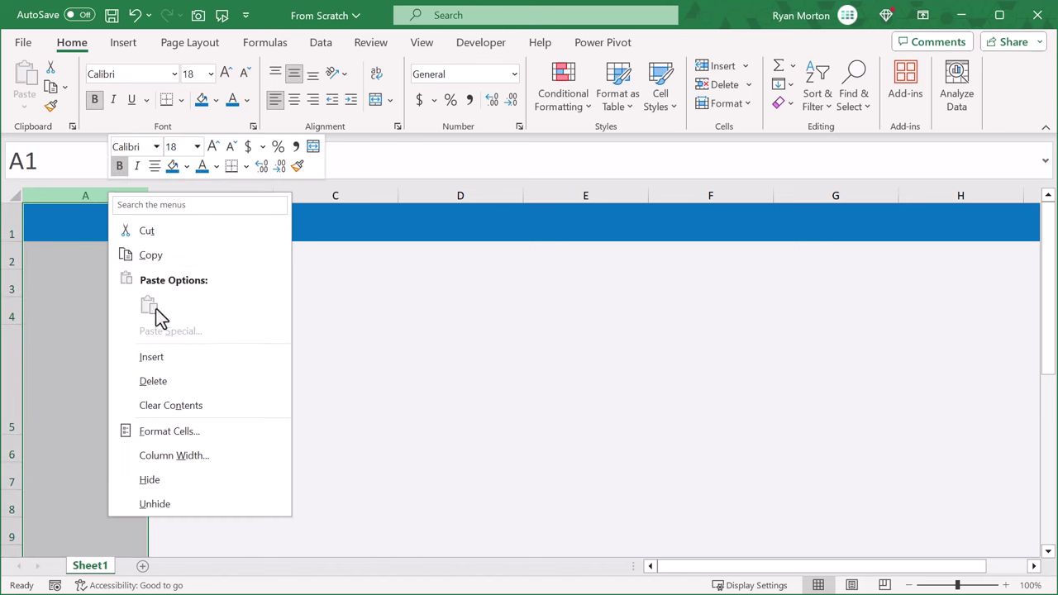
{"action": "left_click", "coordinate": [185, 462]}
{"action": "type", "text": "6"}
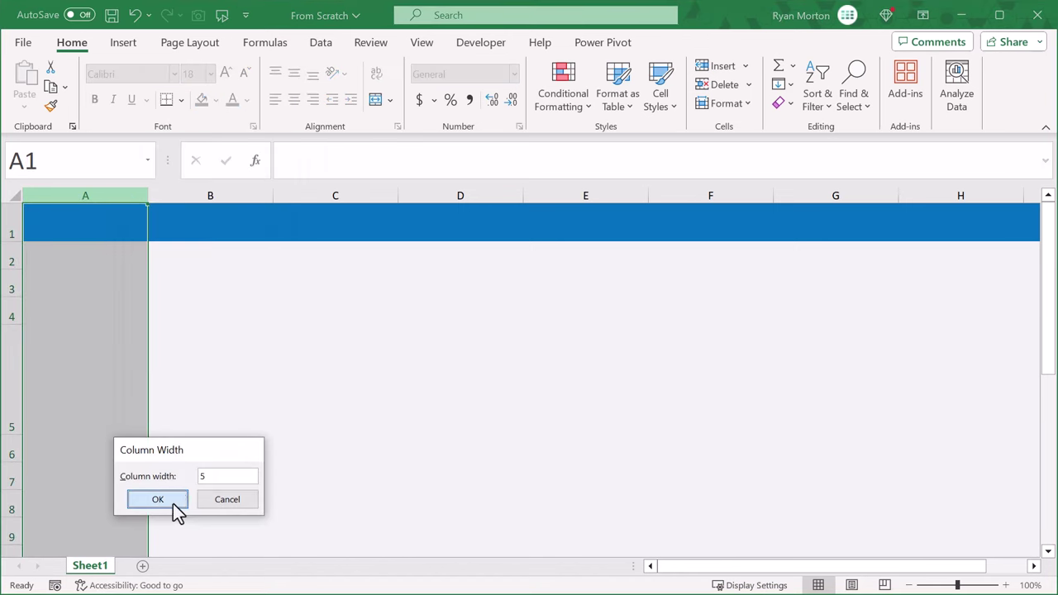
{"action": "left_click", "coordinate": [173, 506]}
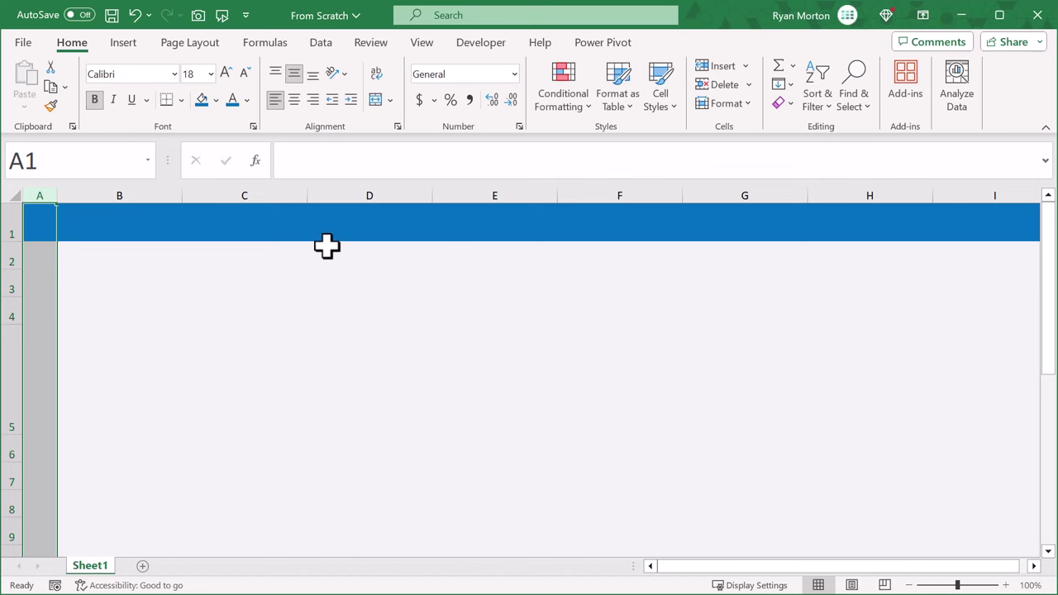
- Set the width of column D to 30
{"action": "right_click", "coordinate": [396, 184]}
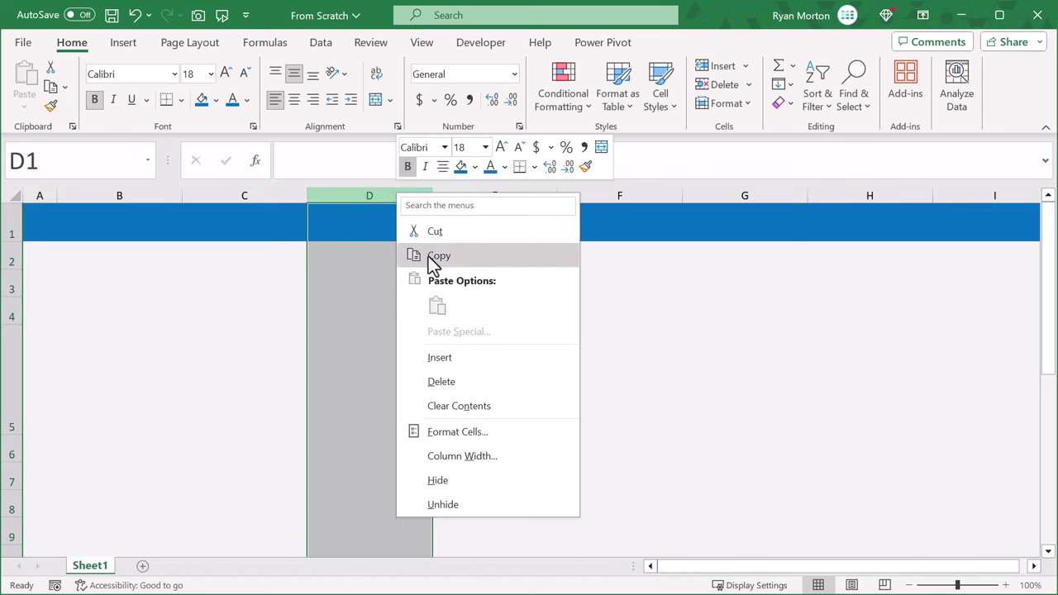
{"action": "left_click", "coordinate": [473, 454]}
{"action": "type", "text": "30"}
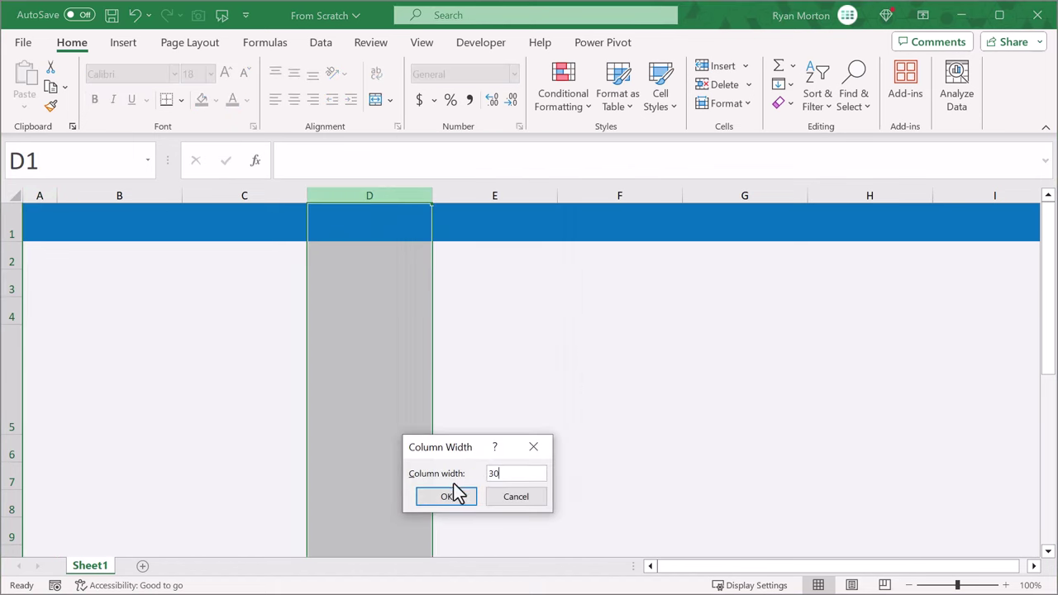
{"action": "left_click", "coordinate": [449, 496]}
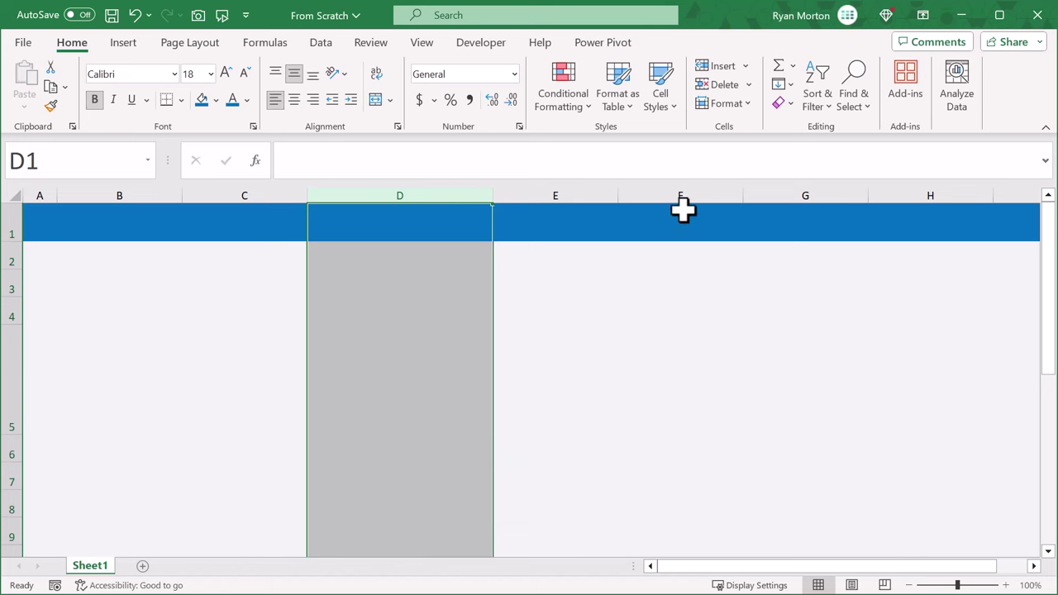
- Set the width of columns H through K to 10
{"action": "left_click_drag", "start_coordinate": [898, 190], "coordinate": [838, 183]}
{"action": "right_click", "coordinate": [838, 188]}
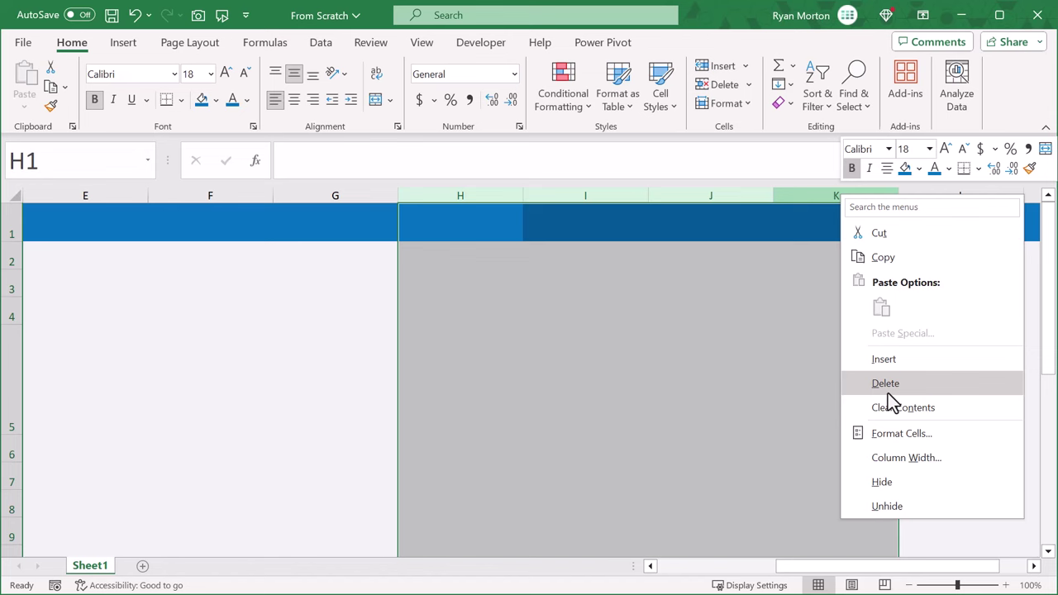
{"action": "left_click", "coordinate": [907, 458]}
{"action": "type", "text": "10"}
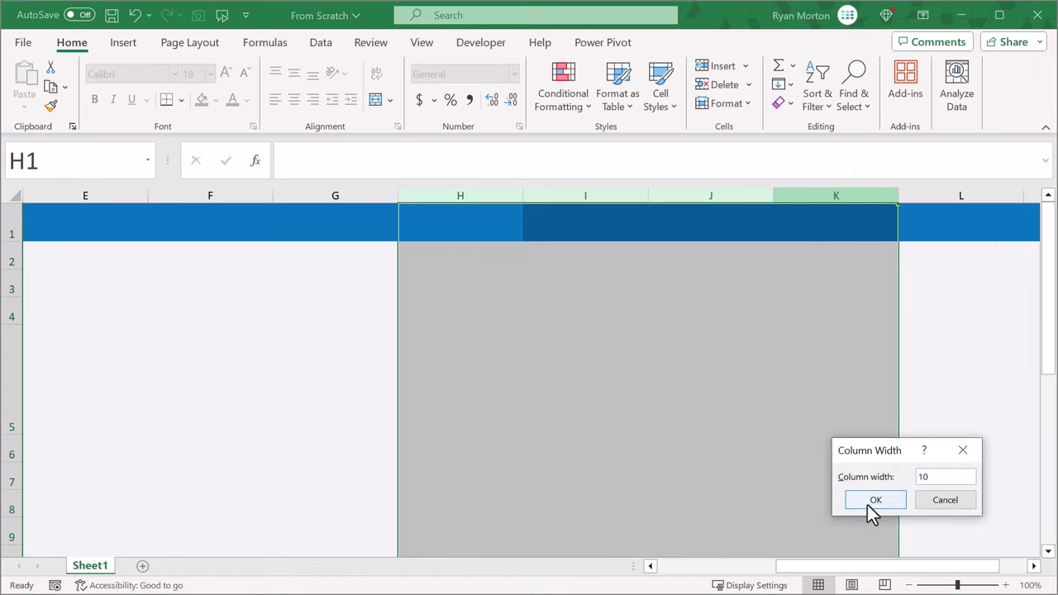
{"action": "left_click", "coordinate": [874, 502]}
{"action": "left_click", "coordinate": [671, 424]}
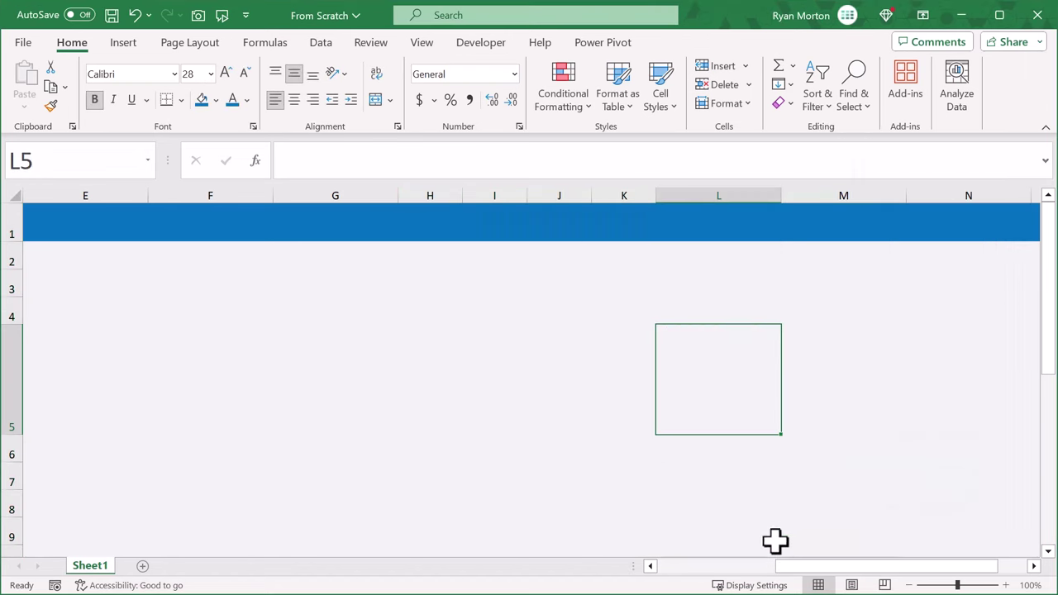
{"action": "left_click_drag", "start_coordinate": [777, 567], "coordinate": [653, 572]}
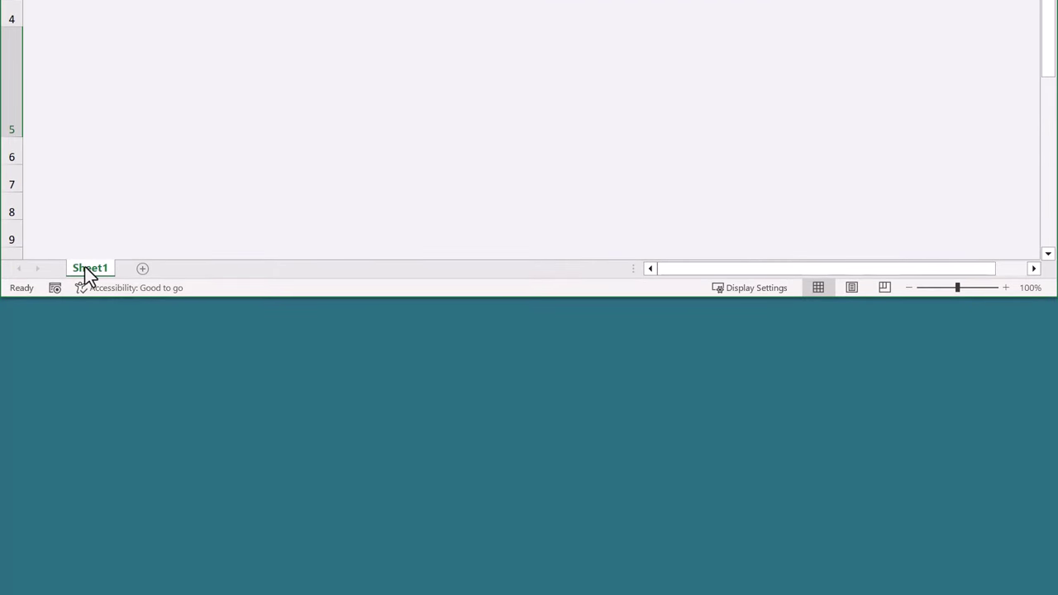
- Create a copy of Sheet1 in the same workbook, placed before the original sheet
{"action": "right_click", "coordinate": [85, 267]}
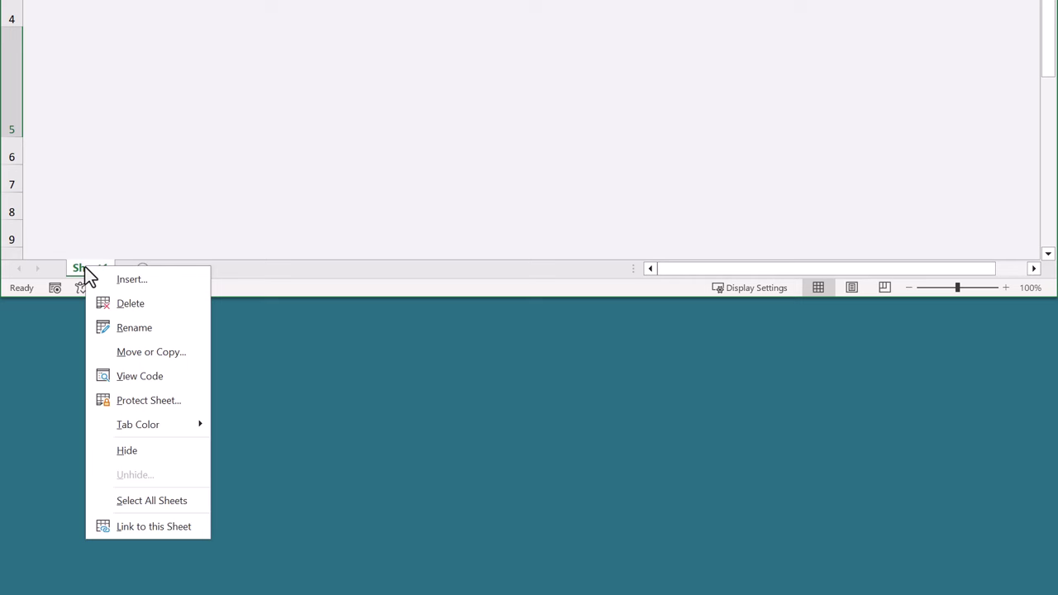
{"action": "left_click", "coordinate": [149, 359]}
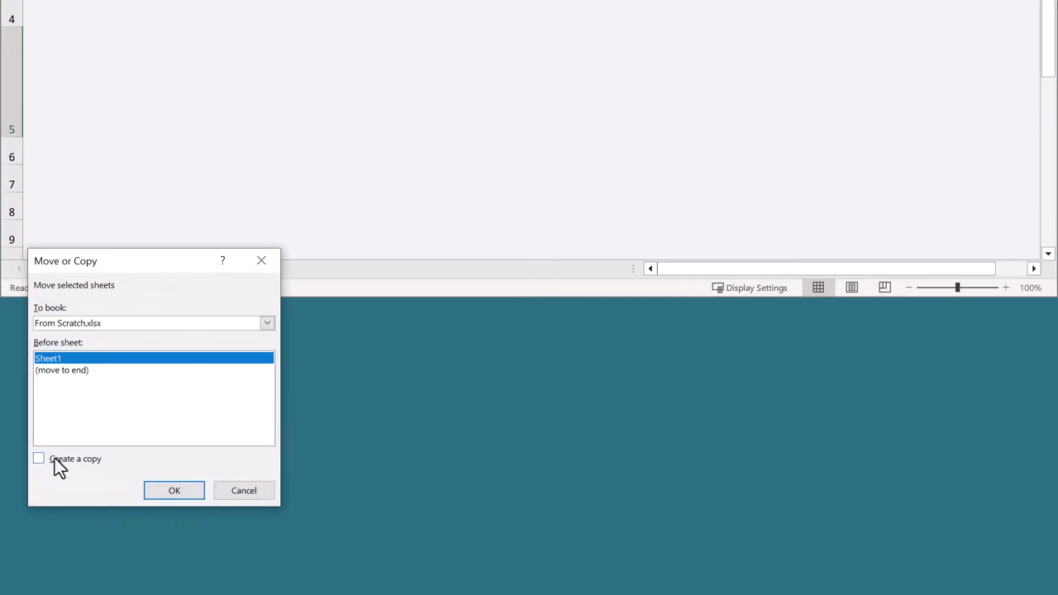
{"action": "left_click", "coordinate": [39, 460]}
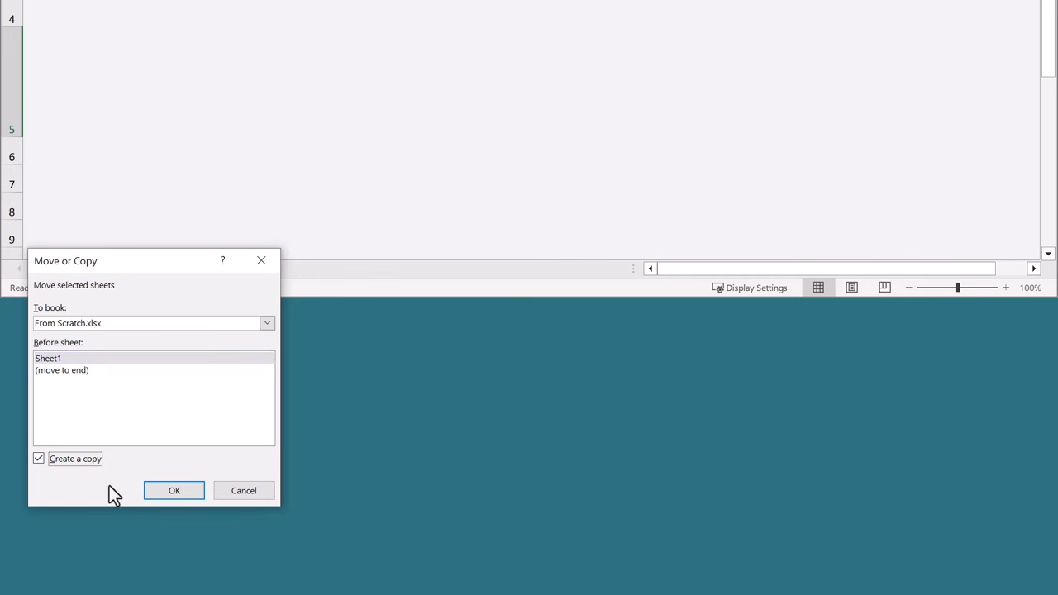
{"action": "left_click", "coordinate": [156, 493]}
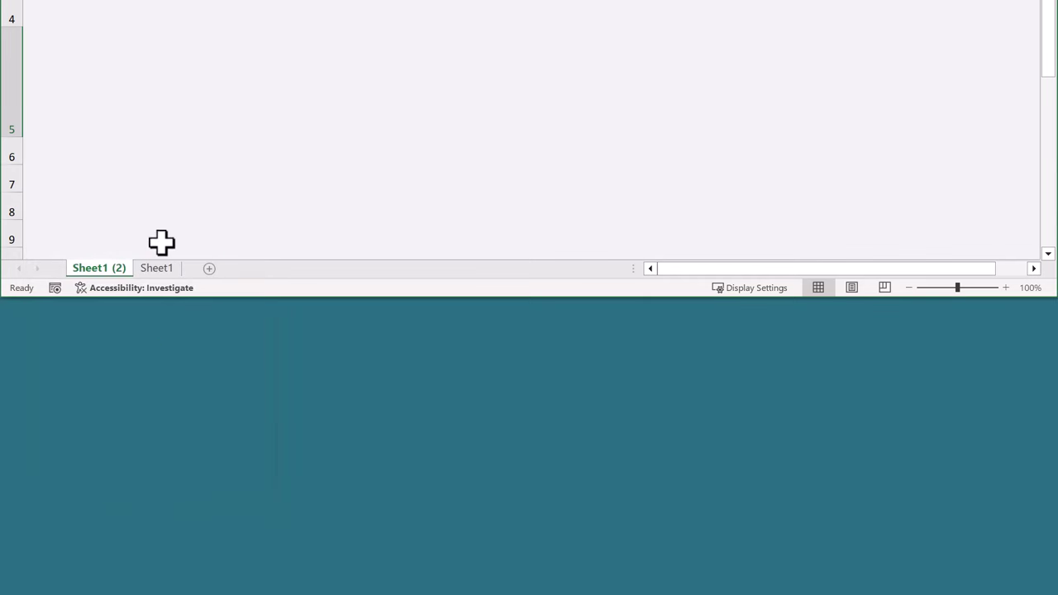
- Rename the copied sheet as Contacts and the original Sheet1 as Status
{"action": "double_click", "coordinate": [109, 268]}
{"action": "type", "text": "Contacts"}
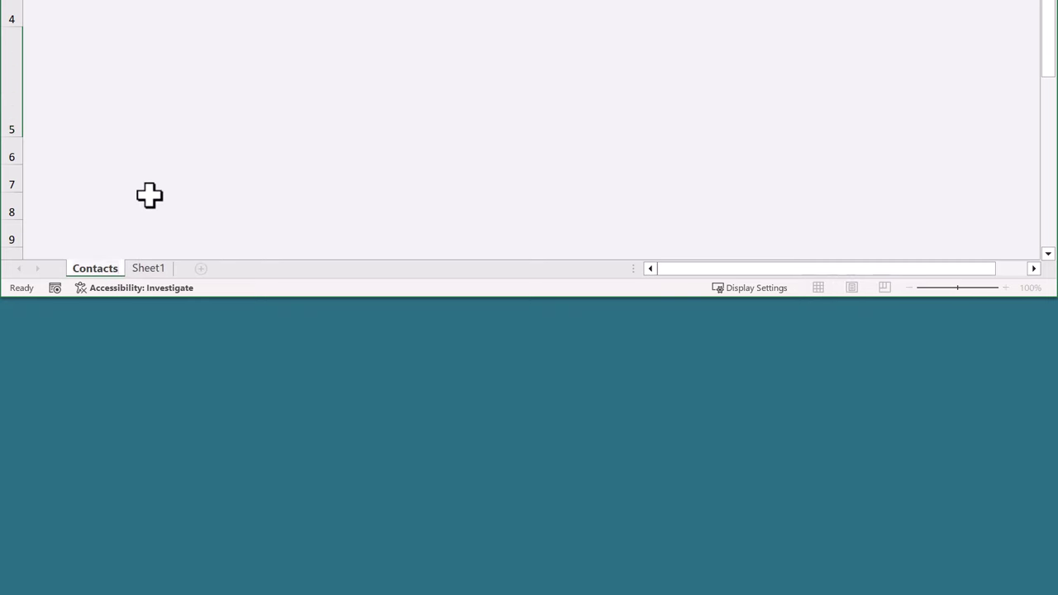
{"action": "key", "text": "Return"}
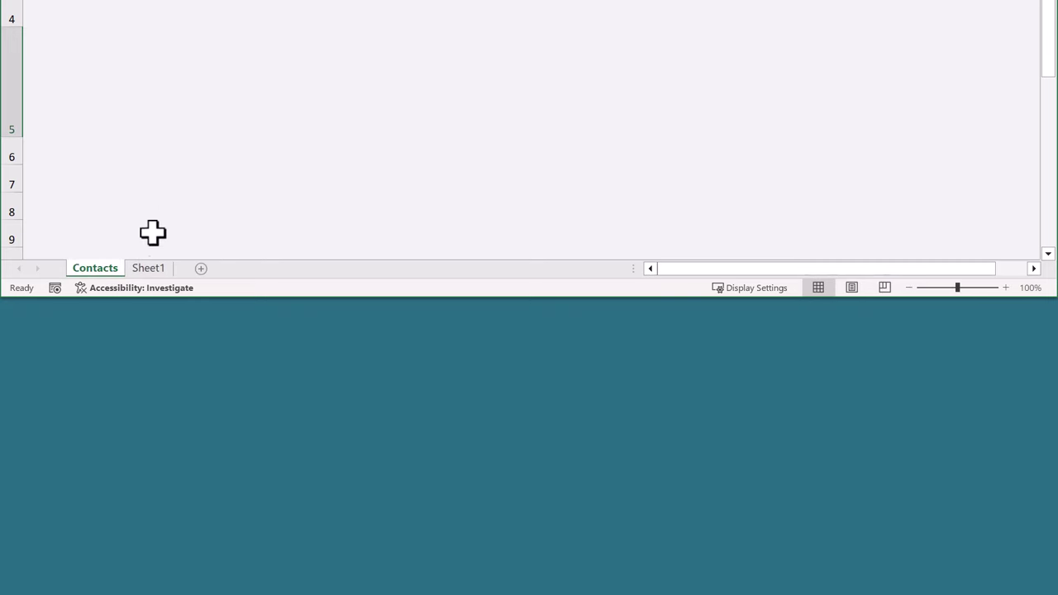
{"action": "double_click", "coordinate": [161, 271]}
{"action": "type", "text": "Status"}
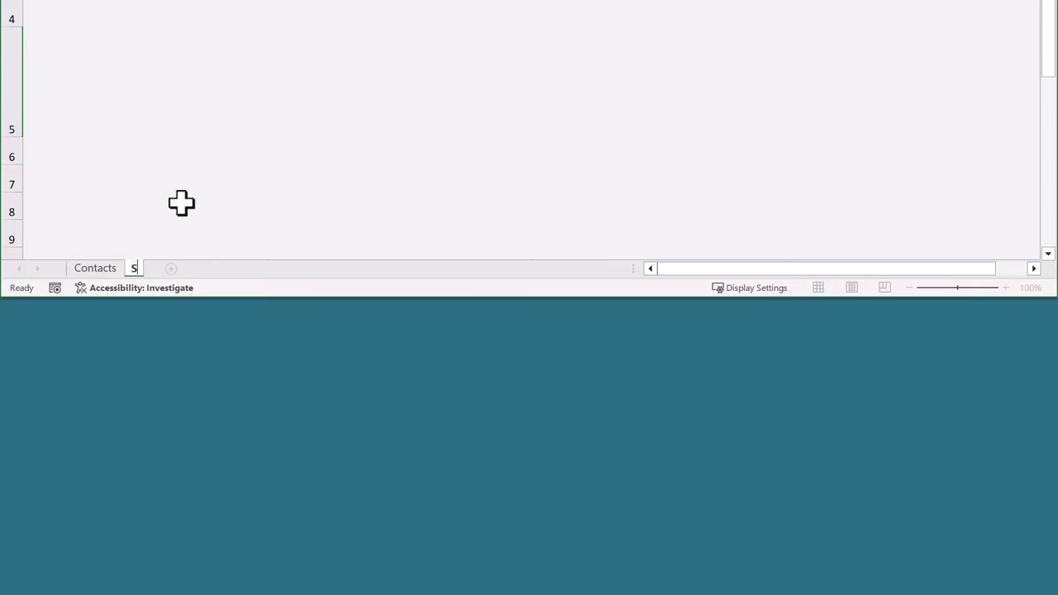
{"action": "key", "text": "Return"}
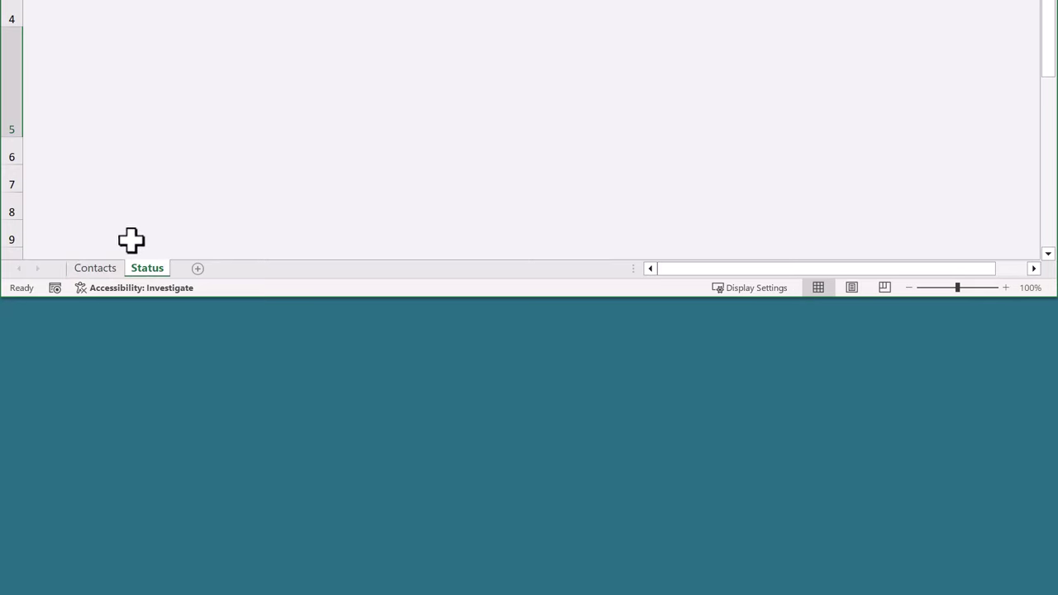
- Enter the title "Contact List" in cell B1 of the Contacts sheet
{"action": "left_click", "coordinate": [106, 270]}
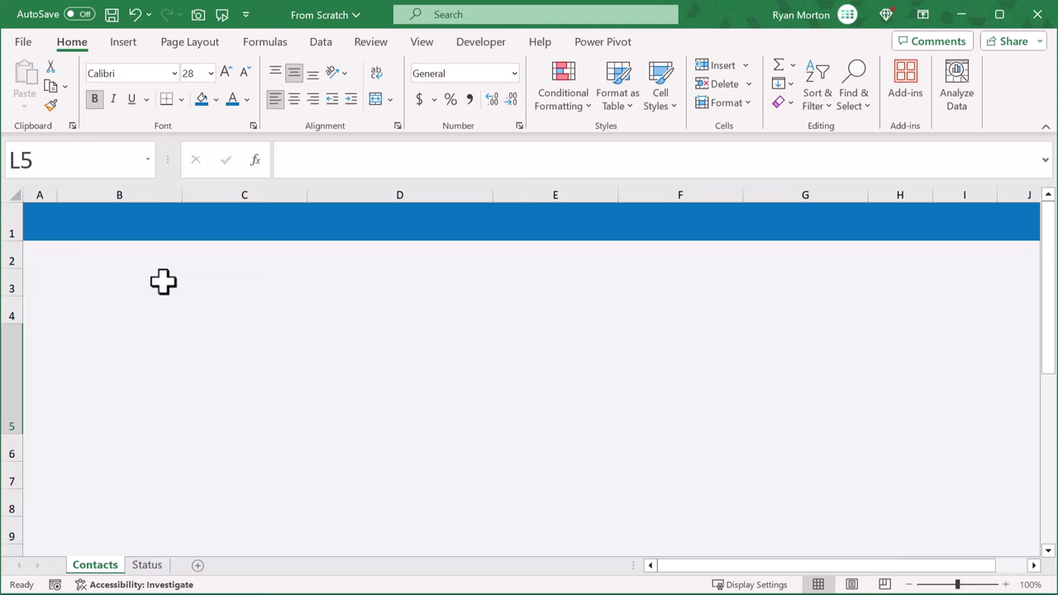
{"action": "left_click", "coordinate": [140, 227]}
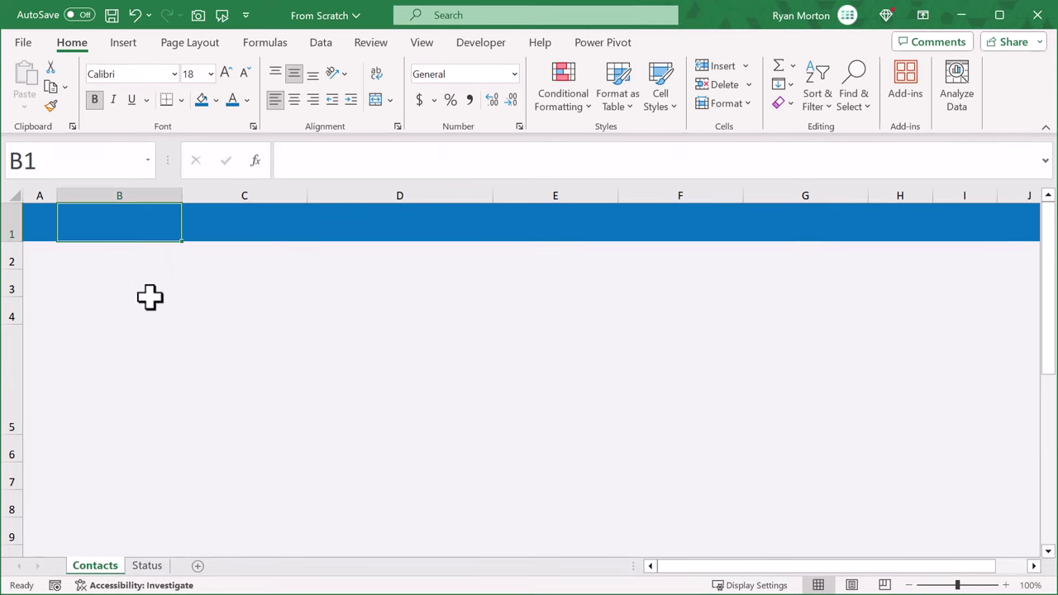
{"action": "type", "text": "Contact List"}
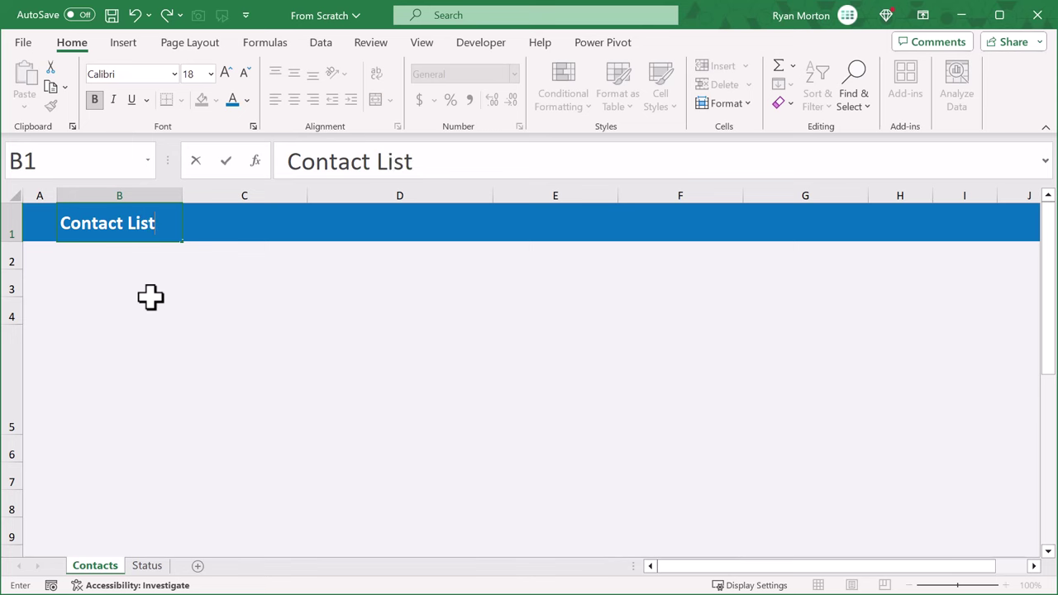
{"action": "key", "text": "Return"}
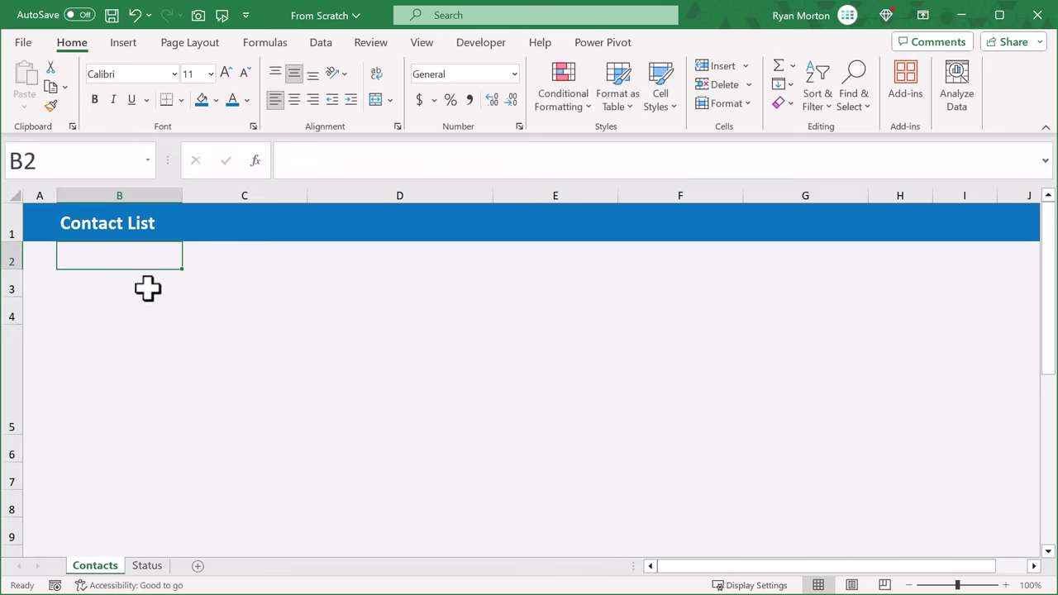
- Enter the label "EVENT DATE" in cell B3 and the date 6/1/2024 in cell C3
{"action": "left_click", "coordinate": [146, 283]}
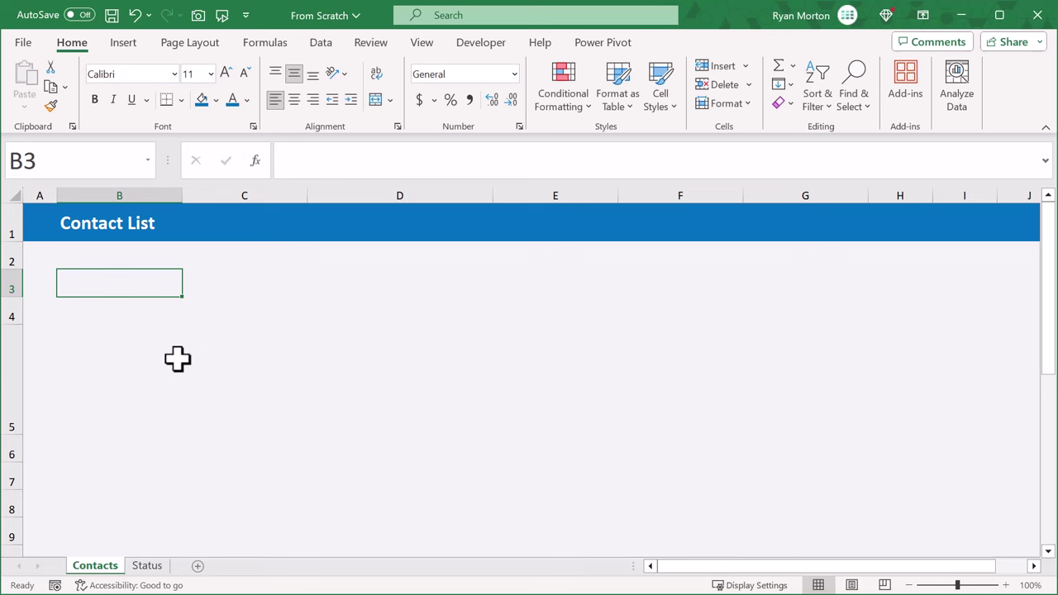
{"action": "type", "text": "EVENT DATE"}
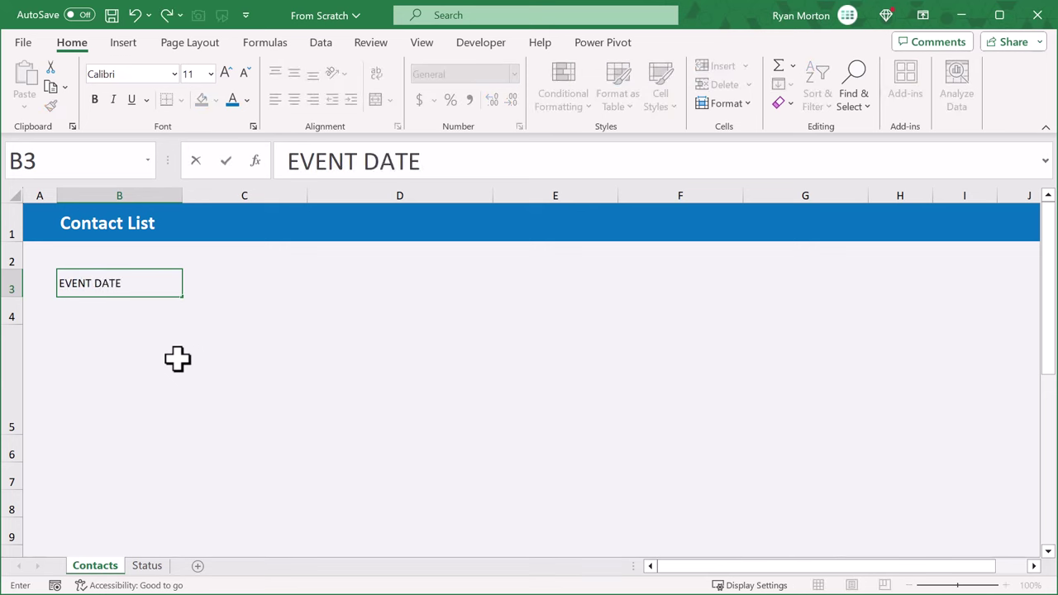
{"action": "left_click", "coordinate": [255, 281]}
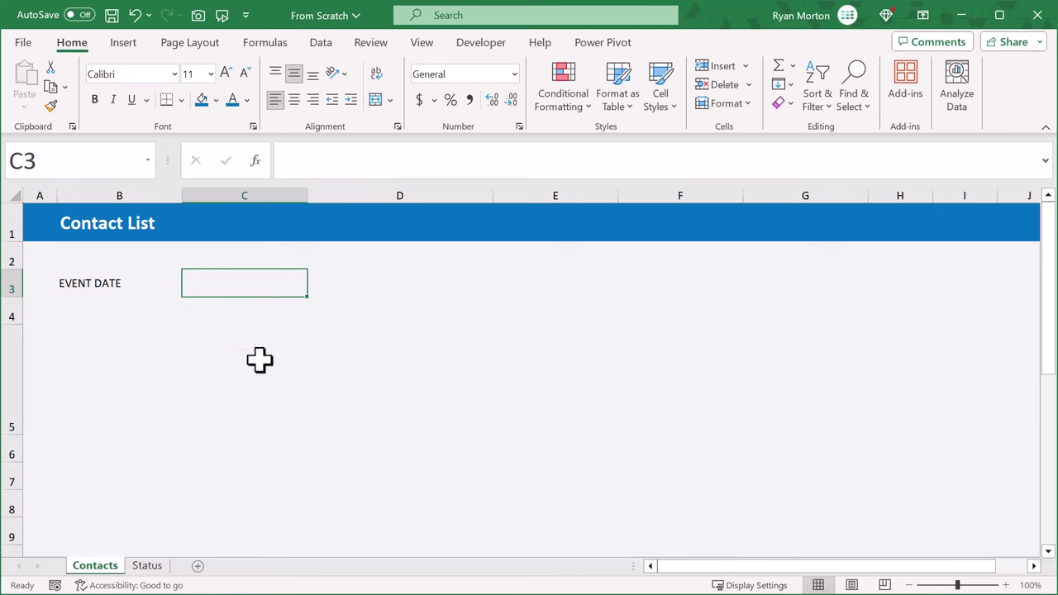
{"action": "type", "text": "6/1/2024"}
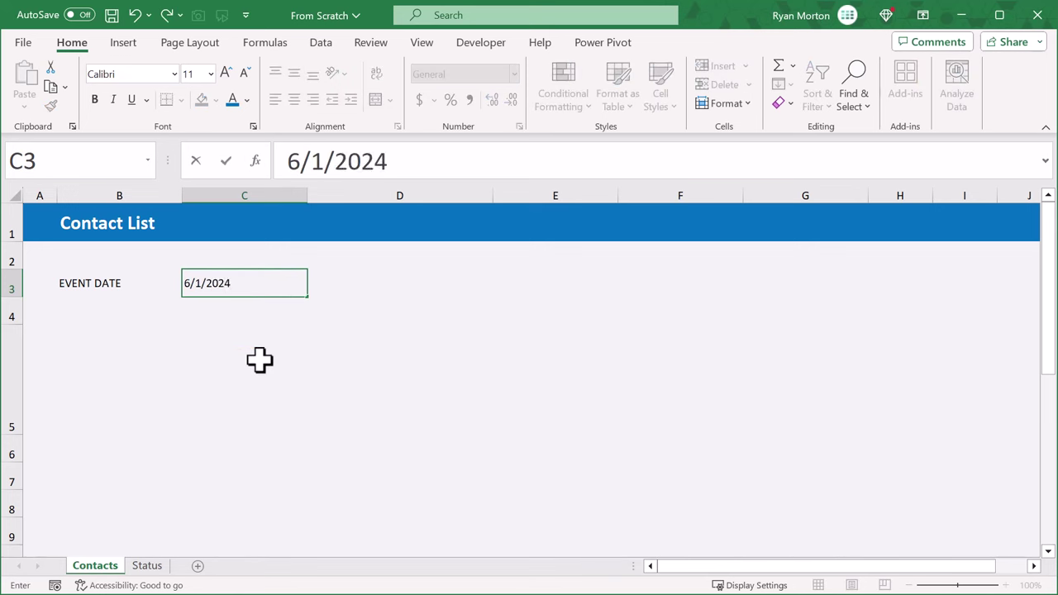
{"action": "key", "text": "Return"}
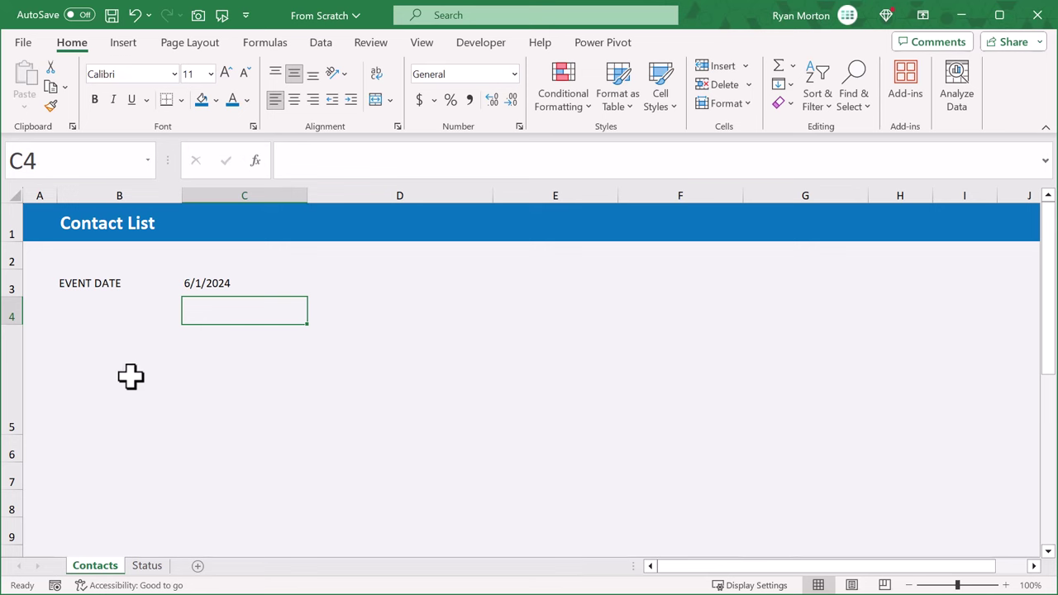
- Merge and center cells B5:C5 and enter the countdown formula =C3-TODAY()&" Days Left" in the merged cell
{"action": "left_click_drag", "start_coordinate": [125, 375], "coordinate": [220, 374]}
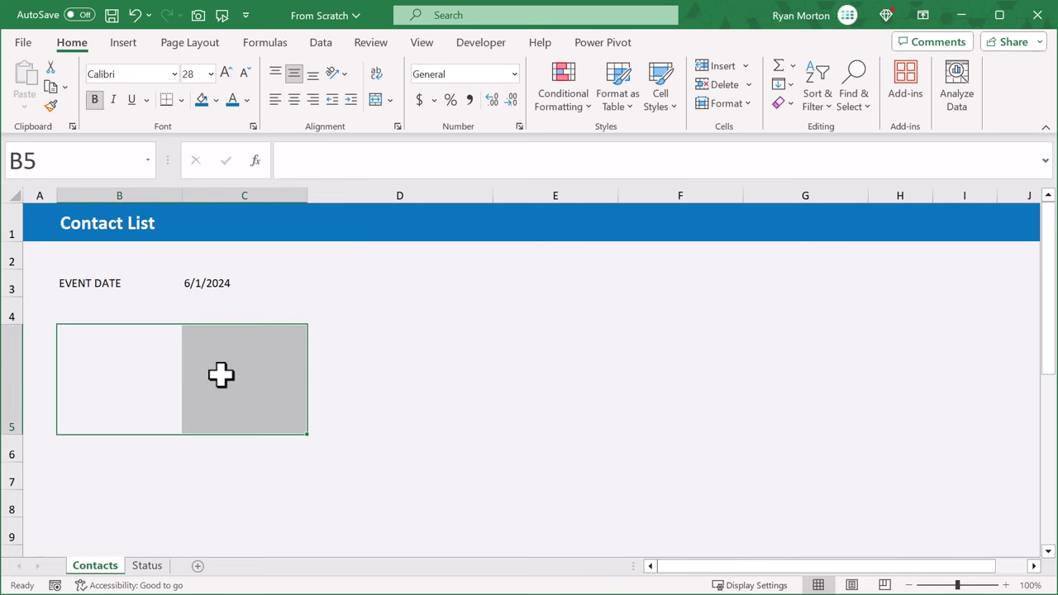
{"action": "left_click", "coordinate": [377, 103]}
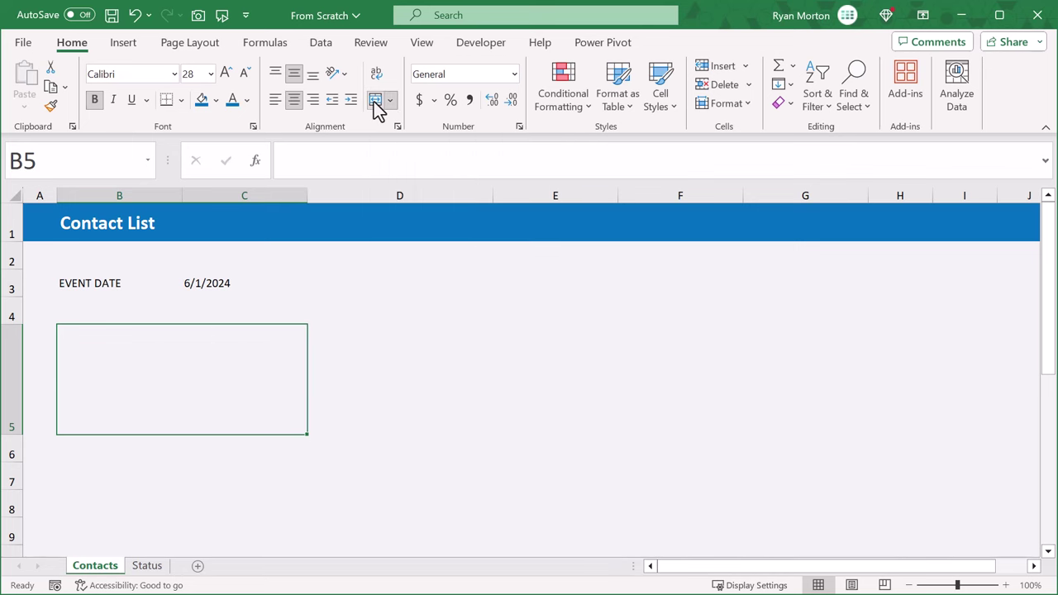
{"action": "left_click", "coordinate": [519, 160]}
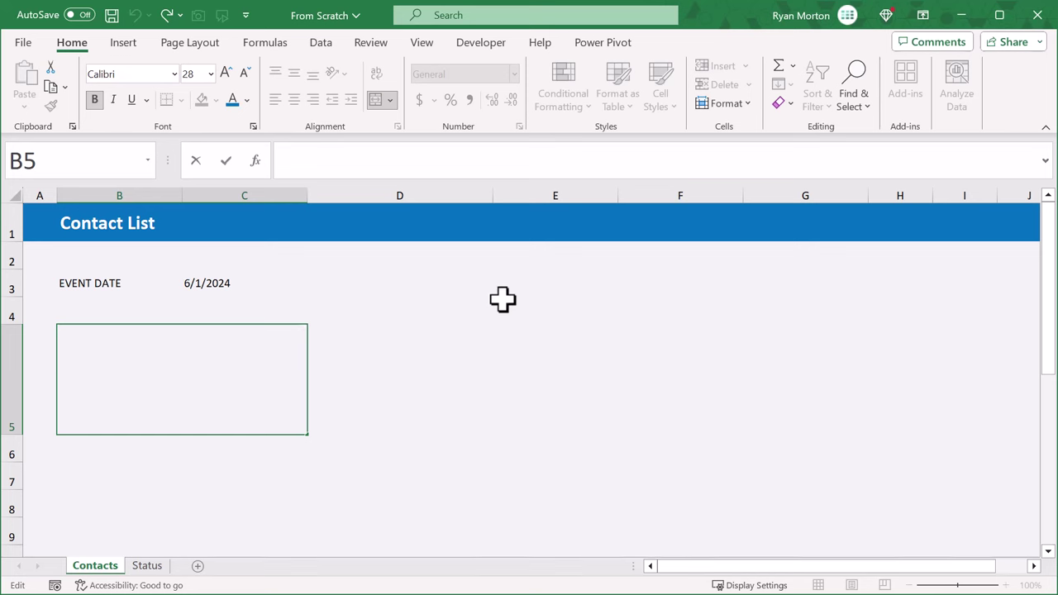
{"action": "type", "text": "="}
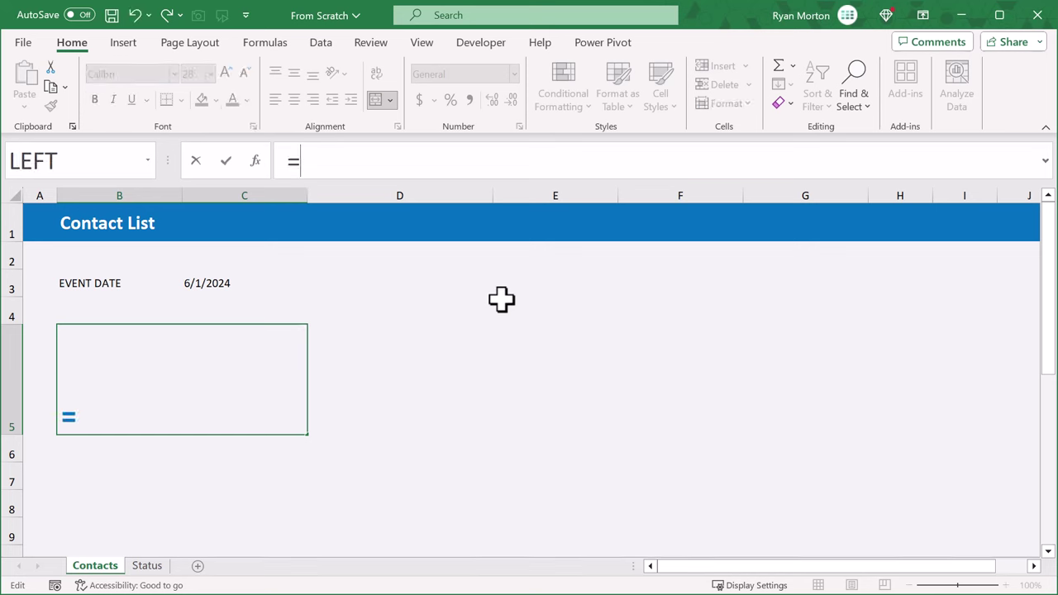
{"action": "left_click", "coordinate": [259, 283]}
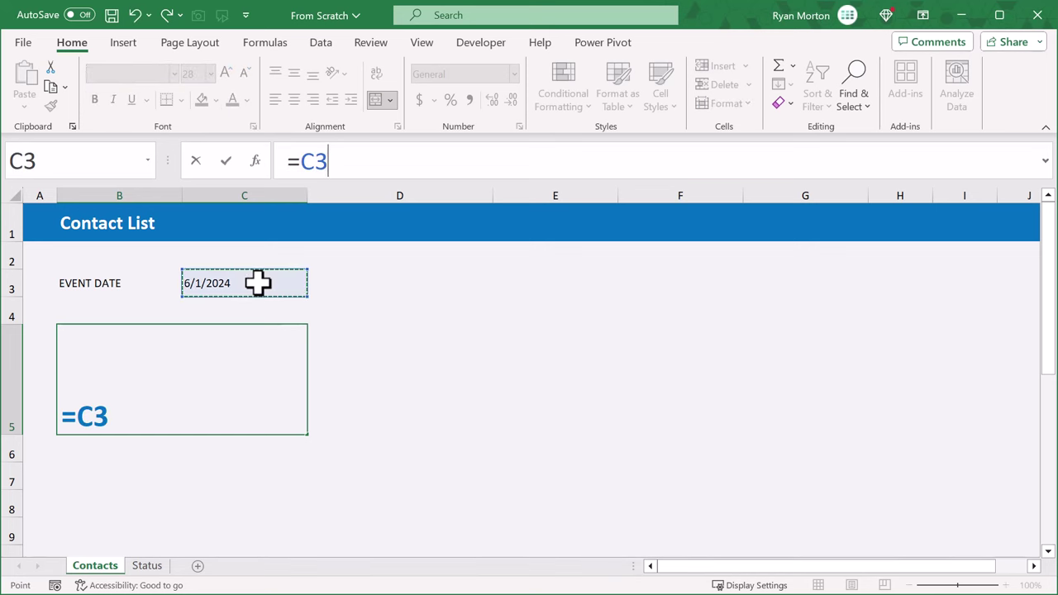
{"action": "type", "text": "-tod"}
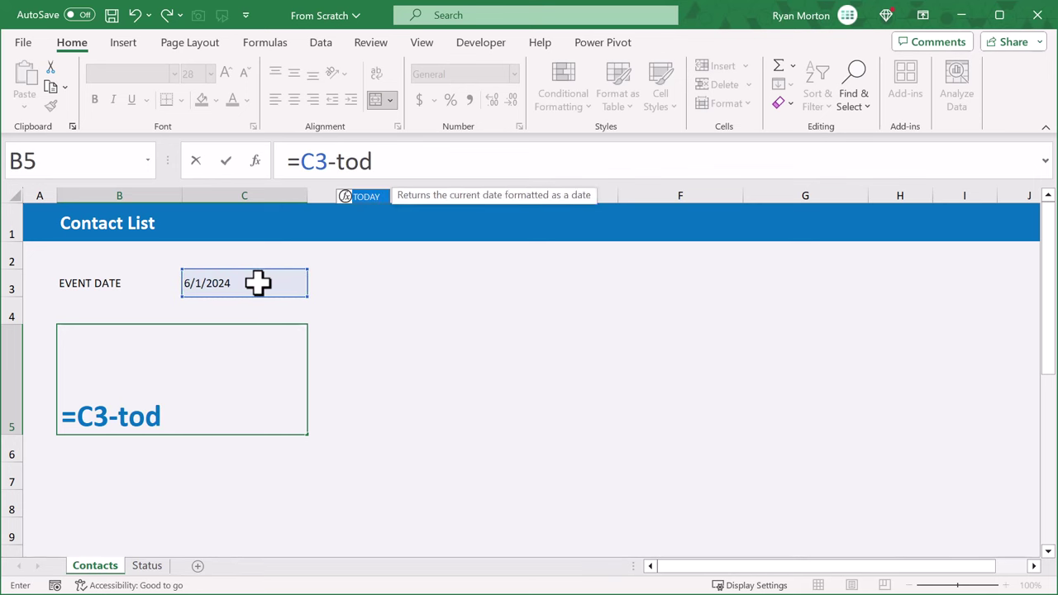
{"action": "key", "text": "Tab"}
{"action": "type", "text": ")"}
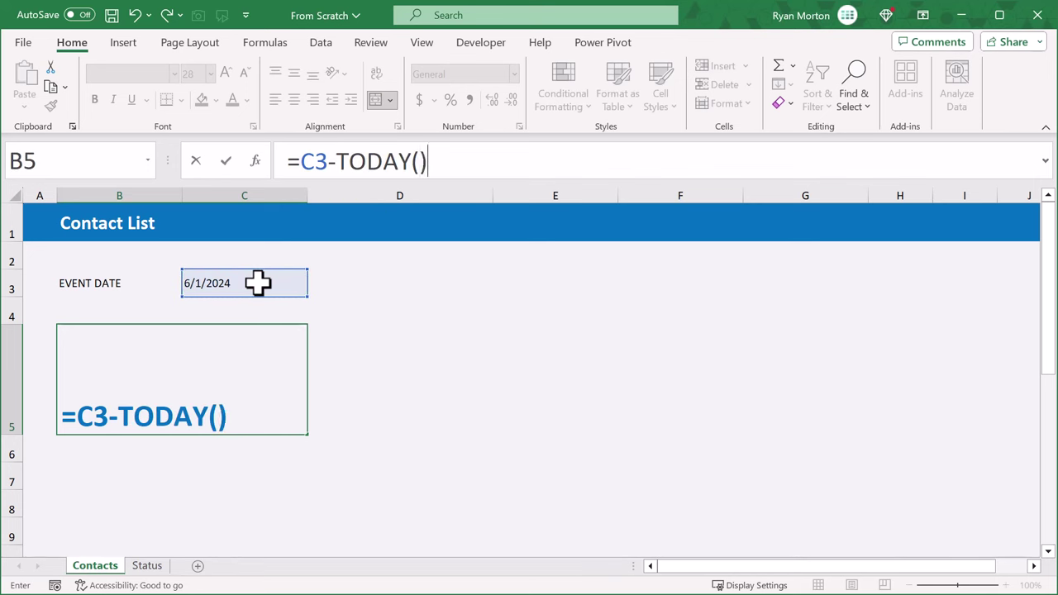
{"action": "type", "text": "&"}
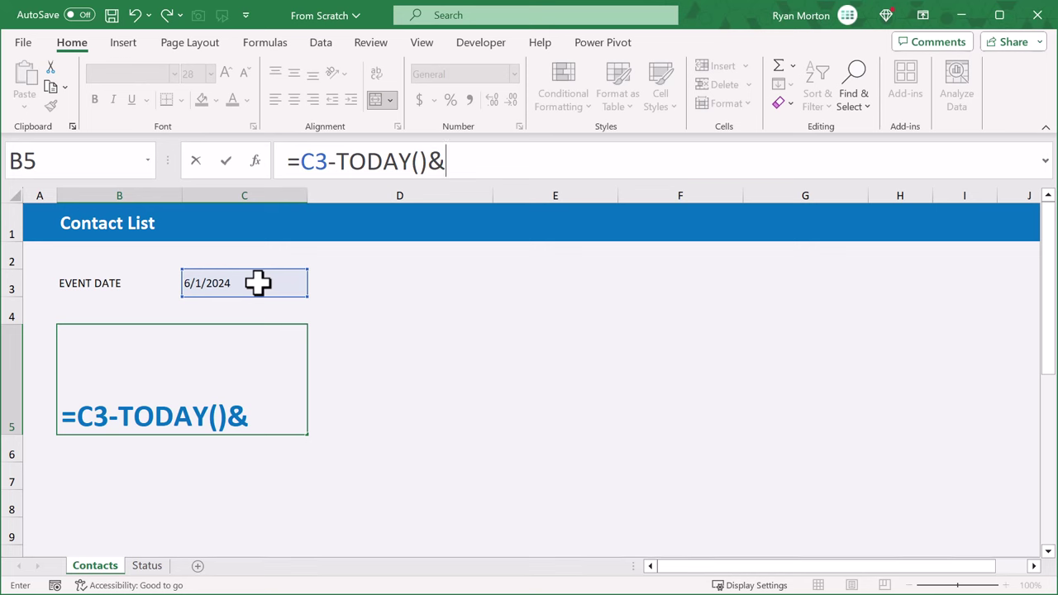
{"action": "type", "text": "\" Days"}
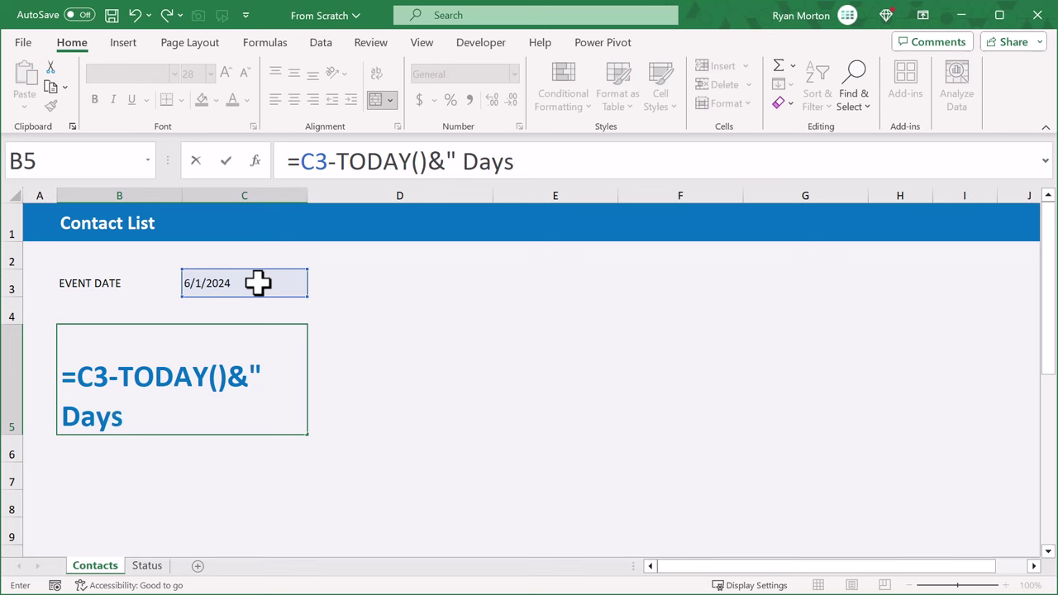
{"action": "type", "text": " Left"}
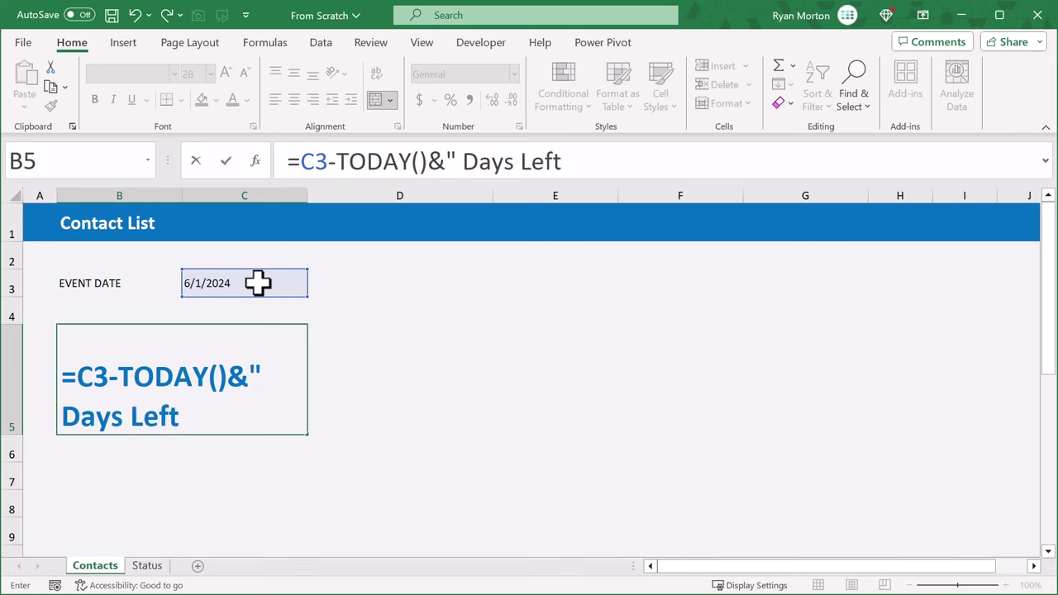
{"action": "type", "text": "\""}
{"action": "key", "text": "Return"}
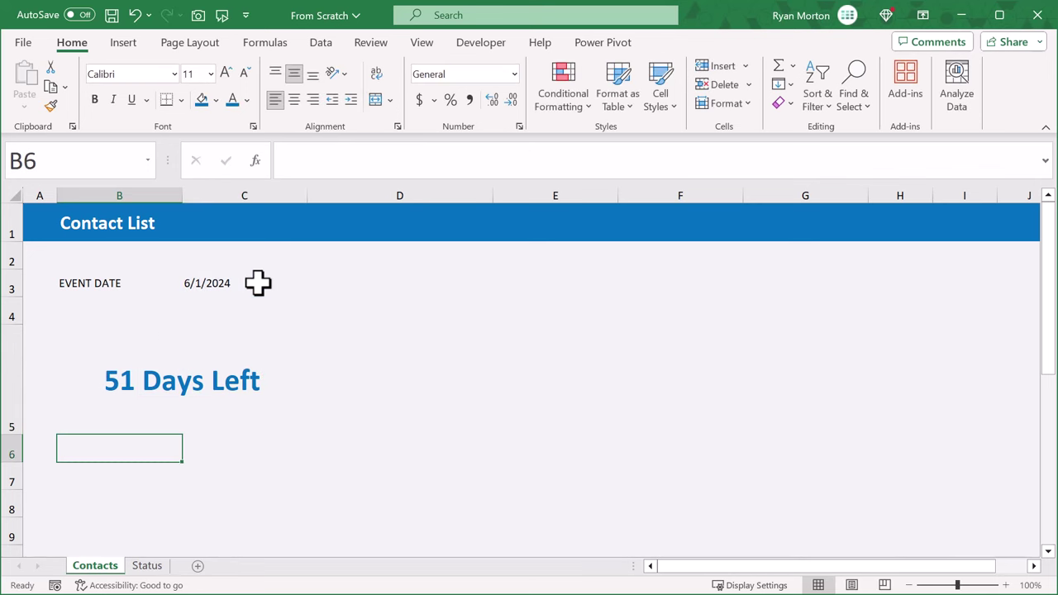
{"action": "left_click", "coordinate": [273, 336]}
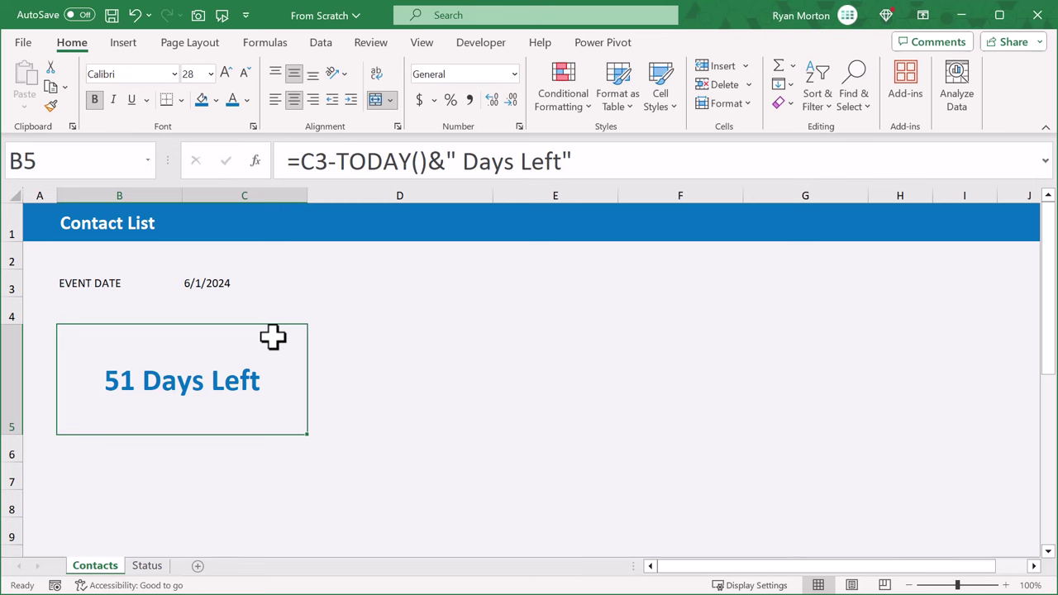
- Center the event date label and value in B3:C3 and make them bold
{"action": "left_click", "coordinate": [151, 281]}
{"action": "left_click_drag", "start_coordinate": [176, 281], "coordinate": [257, 281]}
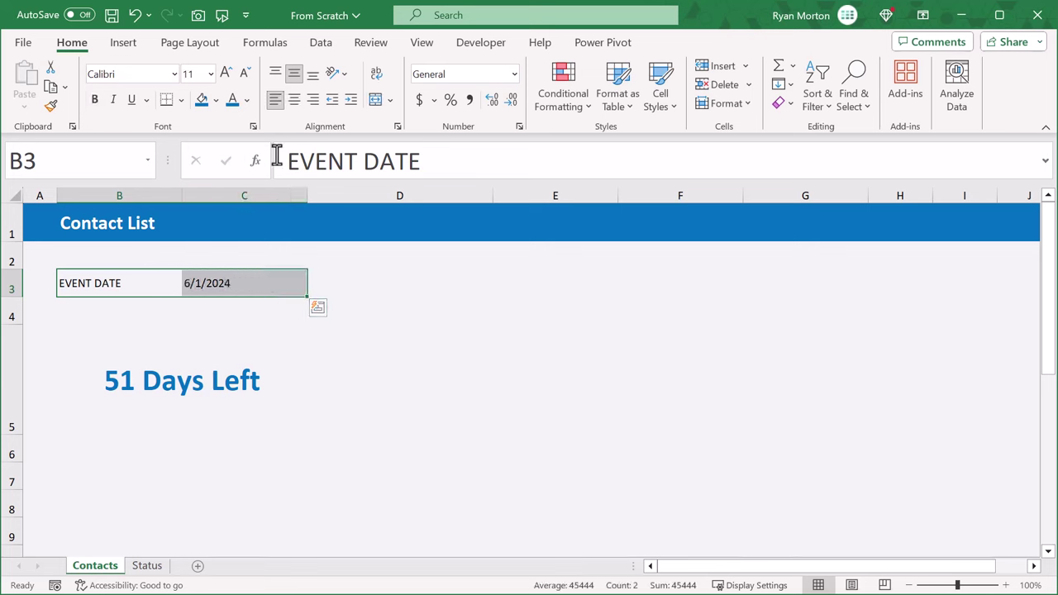
{"action": "left_click", "coordinate": [295, 100]}
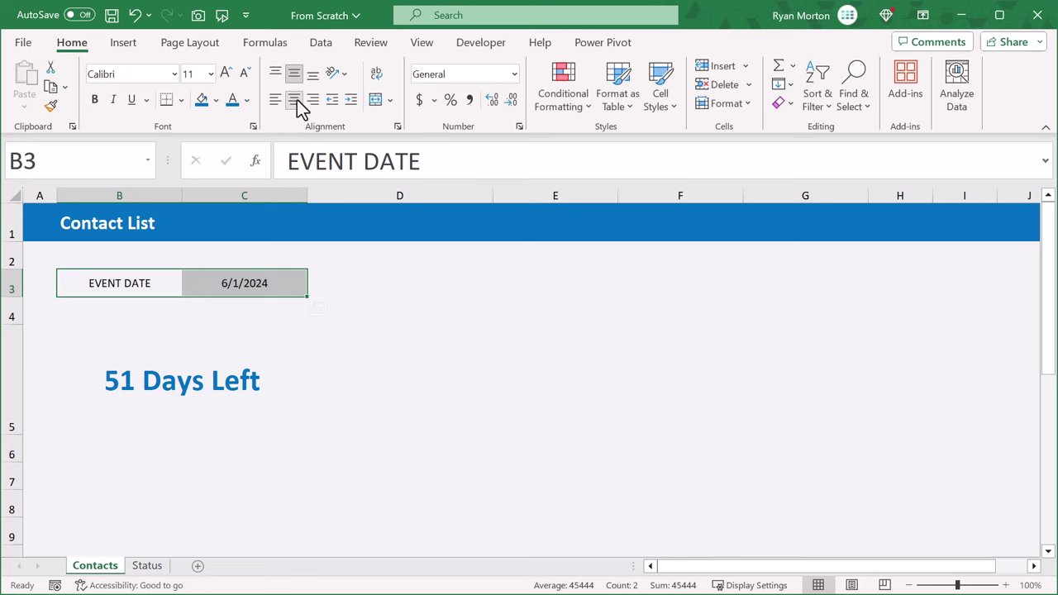
{"action": "left_click", "coordinate": [95, 101]}
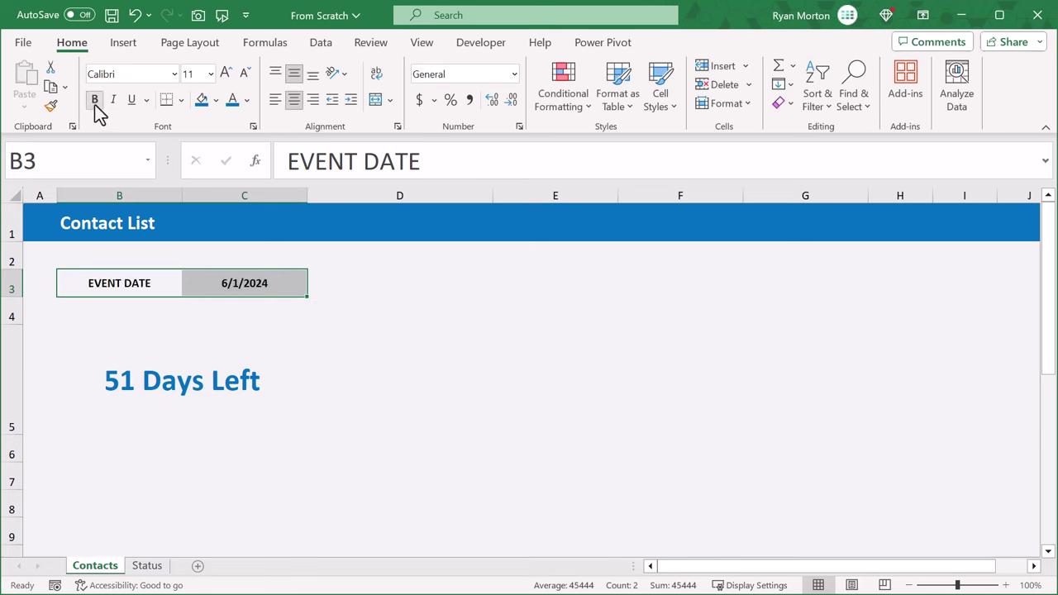
- Add gray outline and inside borders to cells B3:C3
{"action": "left_click", "coordinate": [183, 102]}
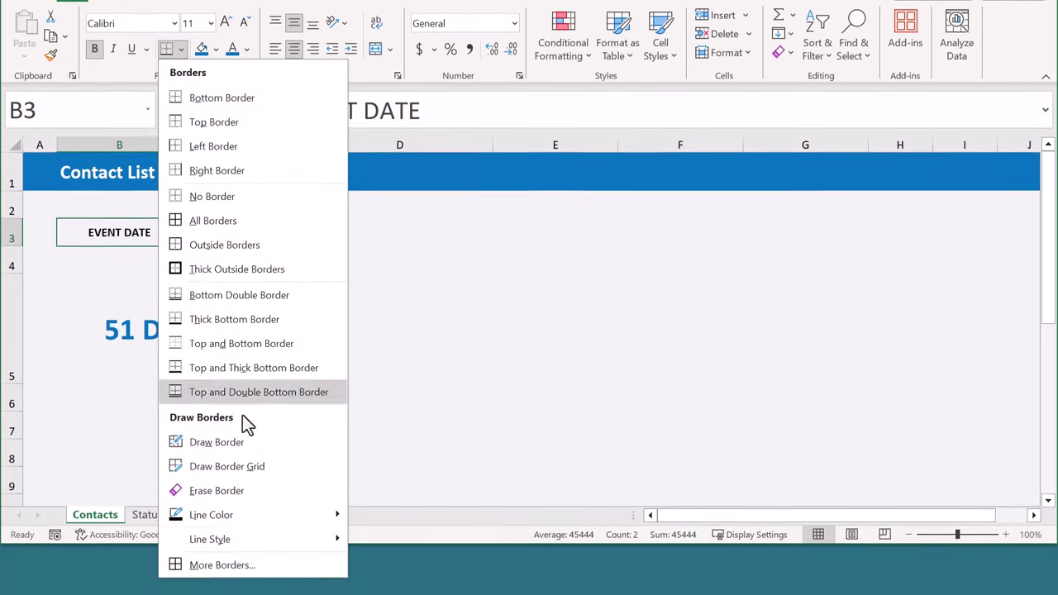
{"action": "left_click", "coordinate": [245, 570]}
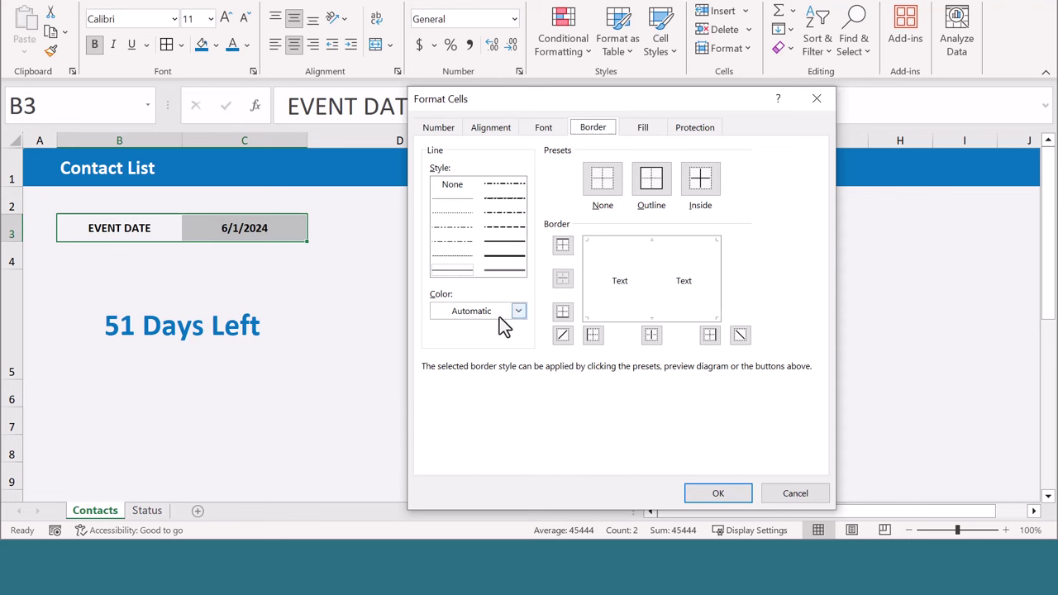
{"action": "left_click", "coordinate": [506, 313]}
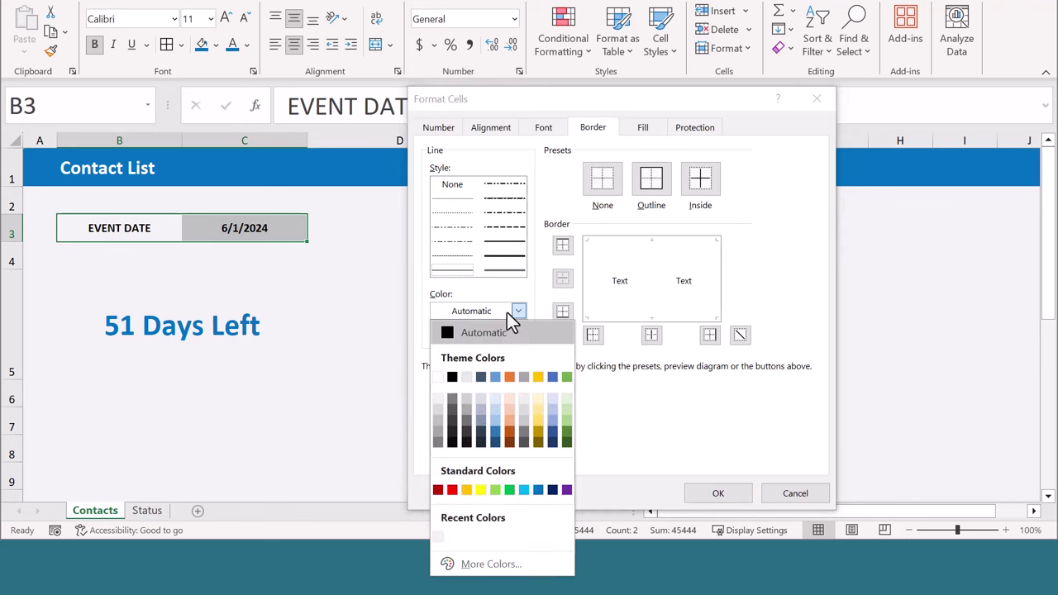
{"action": "left_click", "coordinate": [437, 424]}
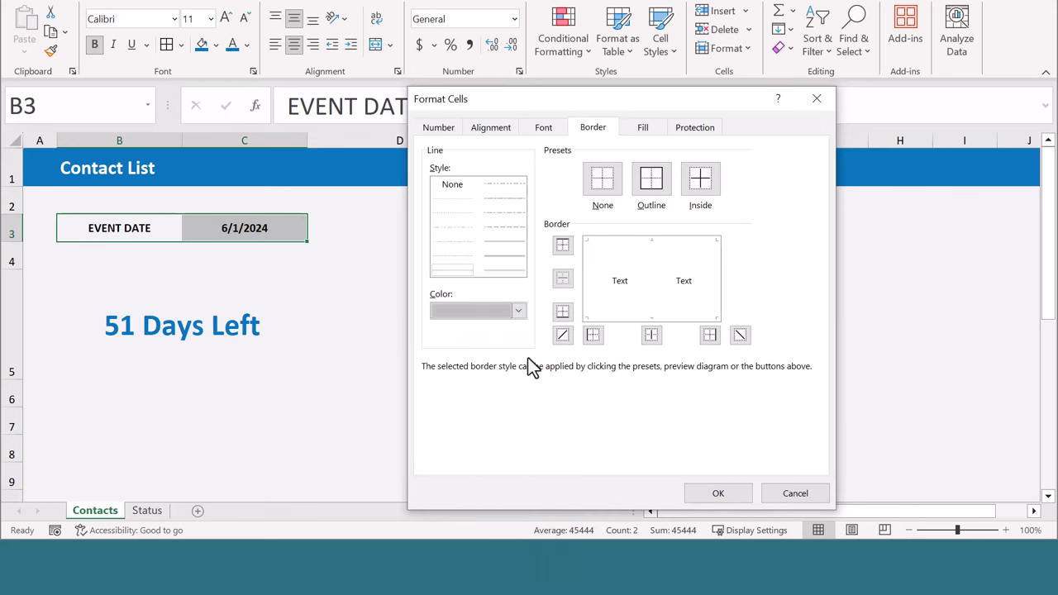
{"action": "left_click", "coordinate": [650, 190]}
{"action": "left_click", "coordinate": [702, 187]}
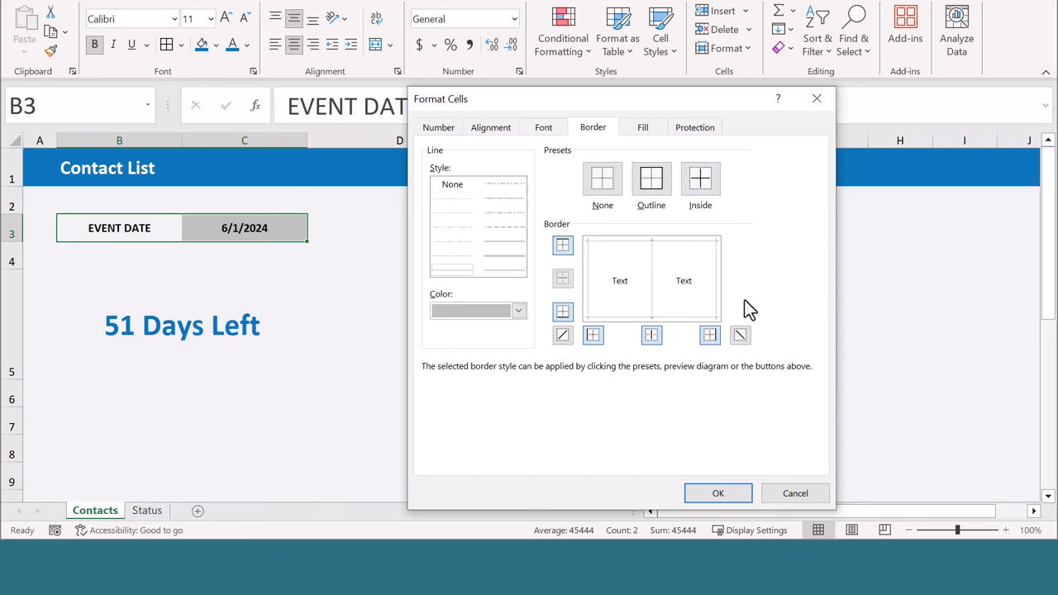
{"action": "left_click", "coordinate": [716, 496]}
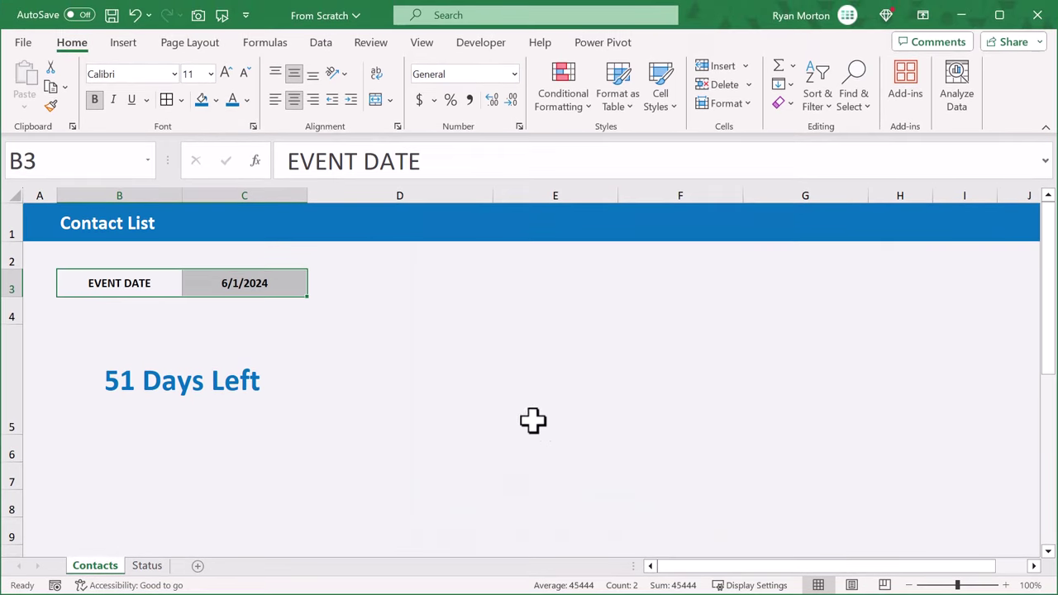
- Fill the EVENT DATE label cell B3 with light gray and set the date cell C3 to No Fill
{"action": "left_click", "coordinate": [160, 287]}
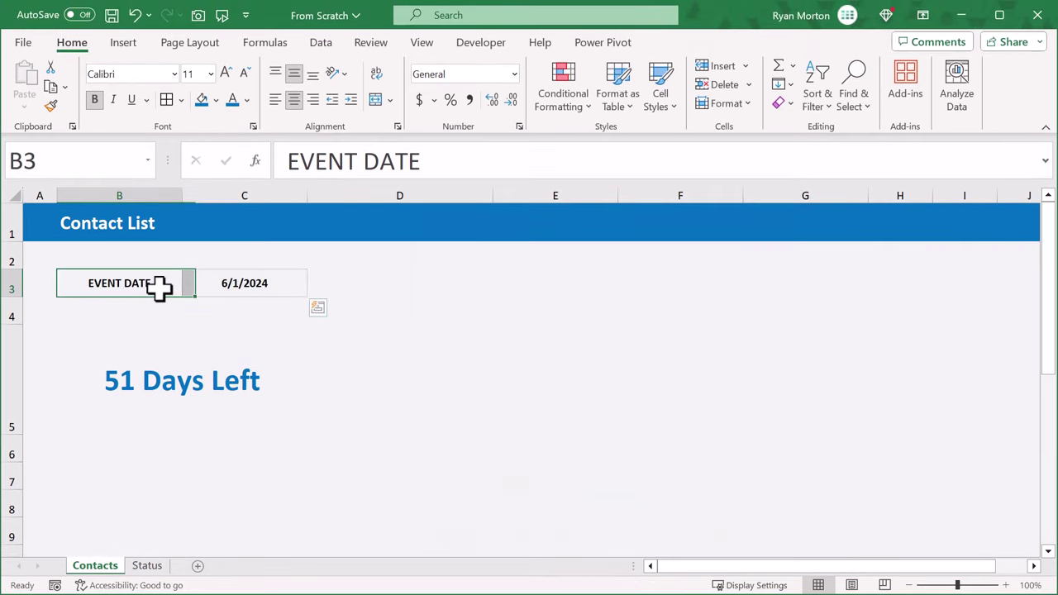
{"action": "left_click", "coordinate": [216, 100]}
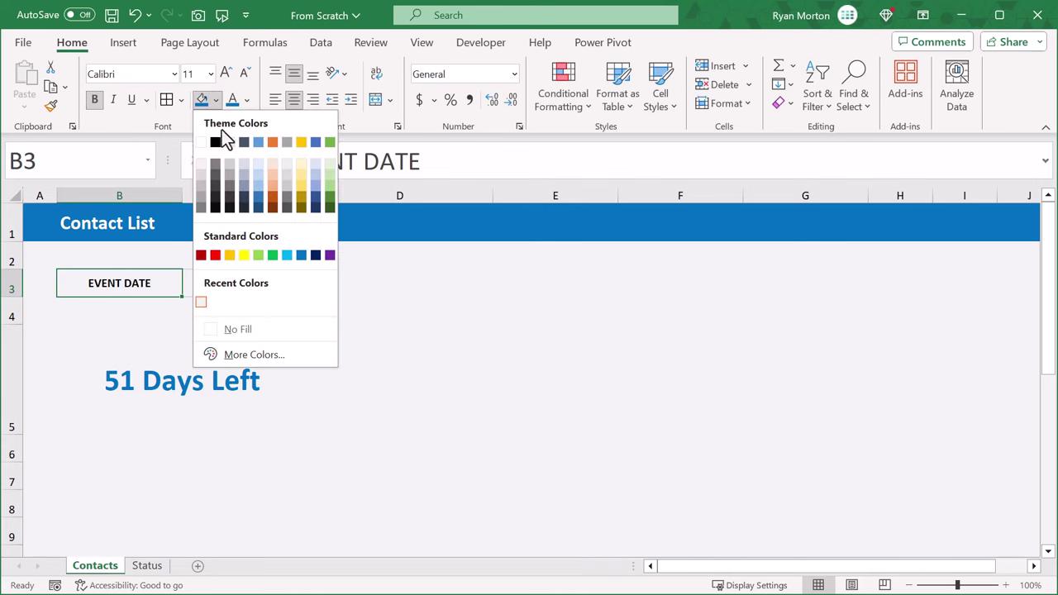
{"action": "key", "text": "Escape"}
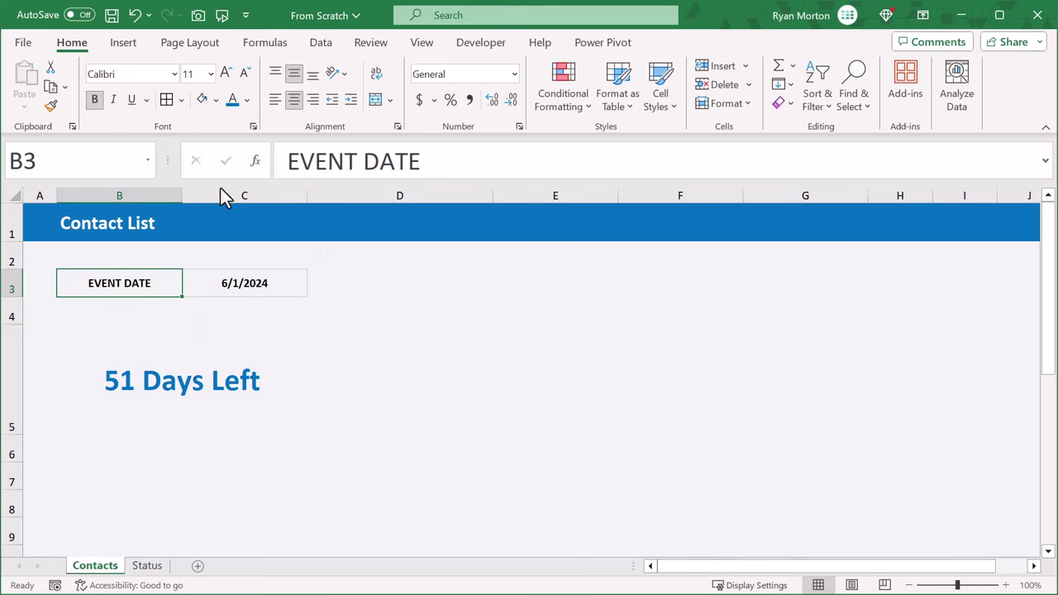
{"action": "left_click", "coordinate": [212, 281]}
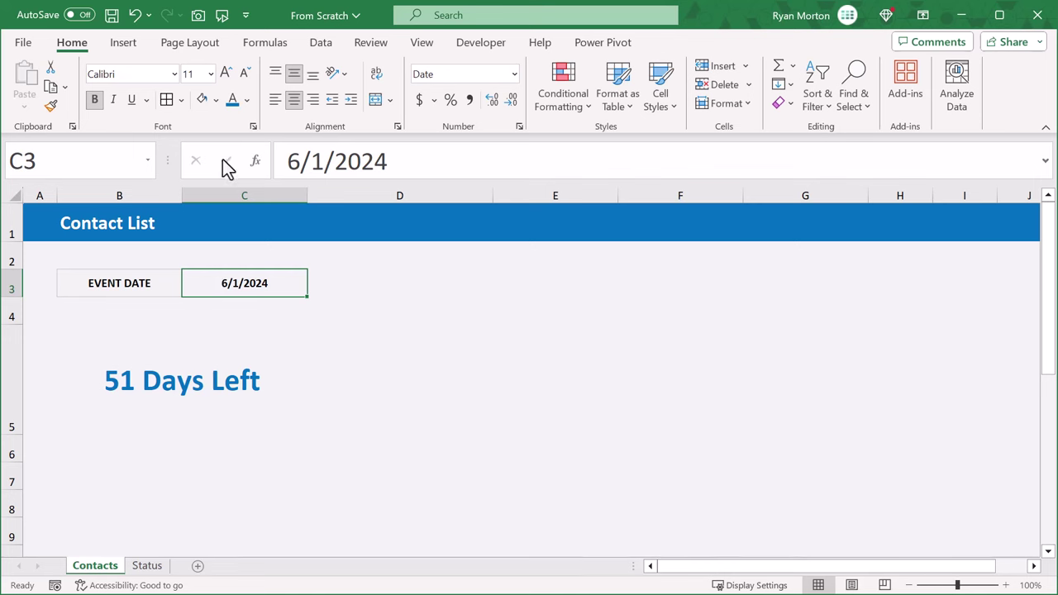
{"action": "left_click", "coordinate": [217, 100]}
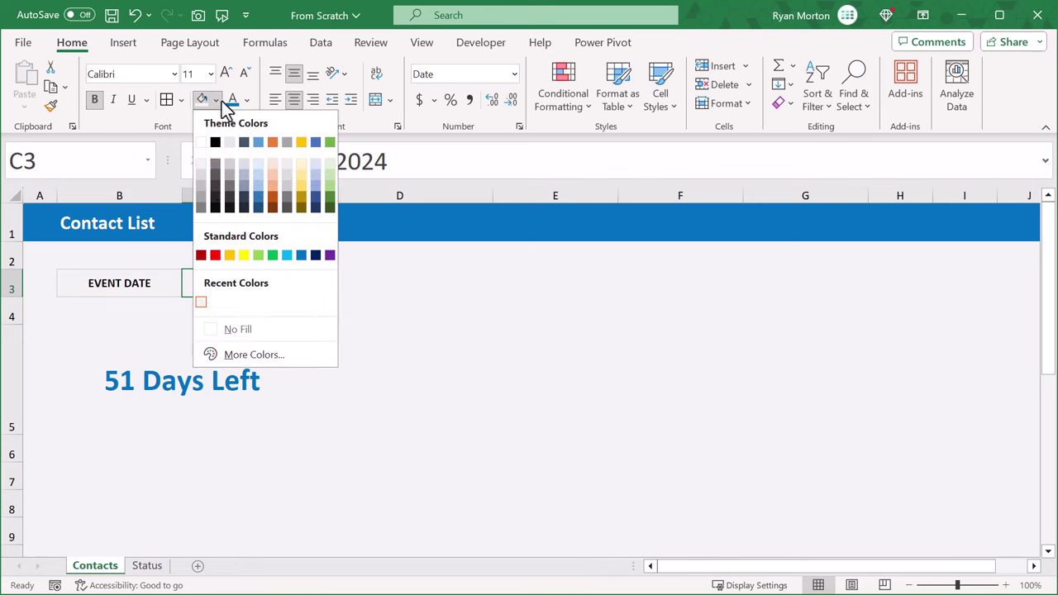
{"action": "left_click", "coordinate": [246, 328]}
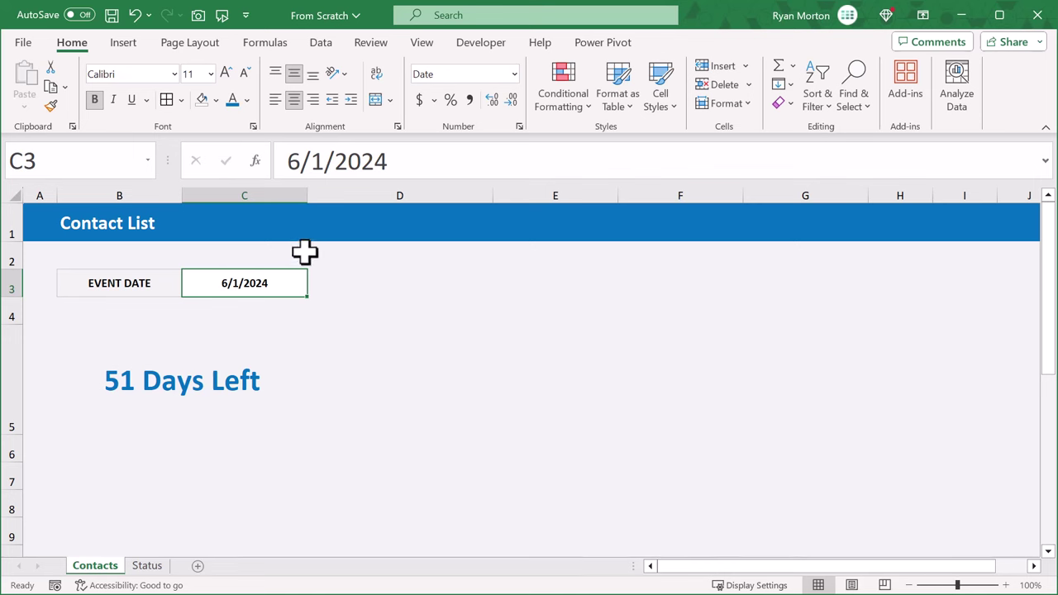
- Format the date in C3 as day-month-year with a two-digit day and abbreviated month, as in 01-Jun-24
{"action": "left_click", "coordinate": [514, 74]}
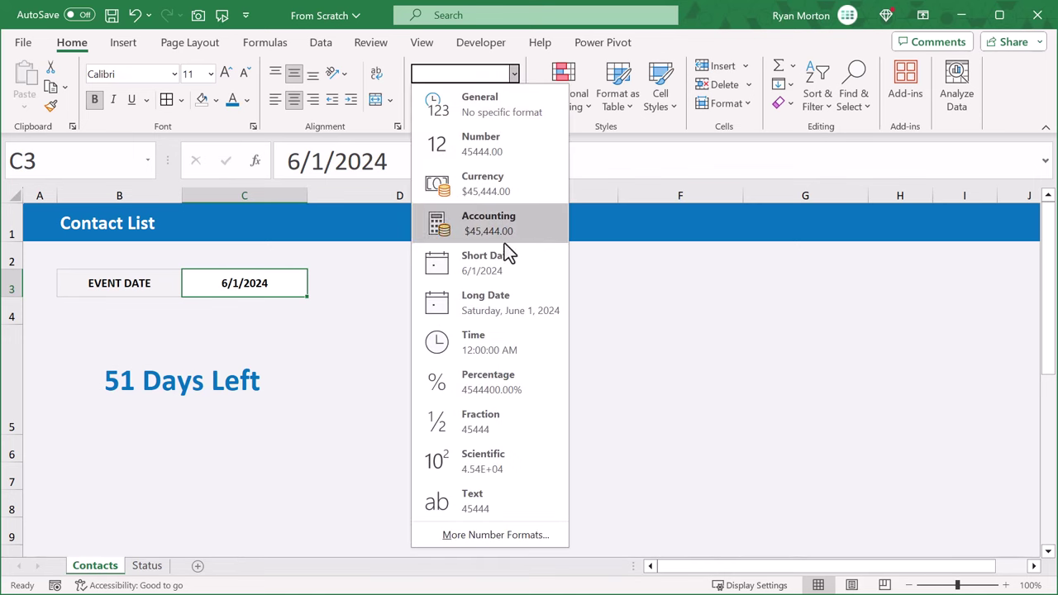
{"action": "left_click", "coordinate": [495, 535]}
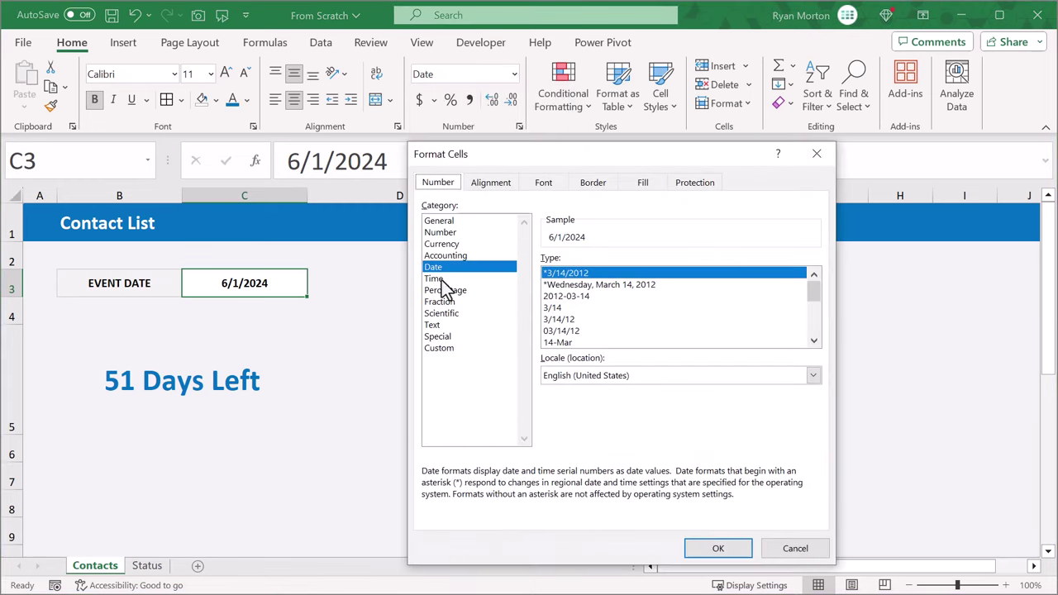
{"action": "left_click", "coordinate": [815, 340]}
{"action": "left_click", "coordinate": [814, 340]}
{"action": "left_click", "coordinate": [815, 340]}
{"action": "left_click", "coordinate": [571, 331]}
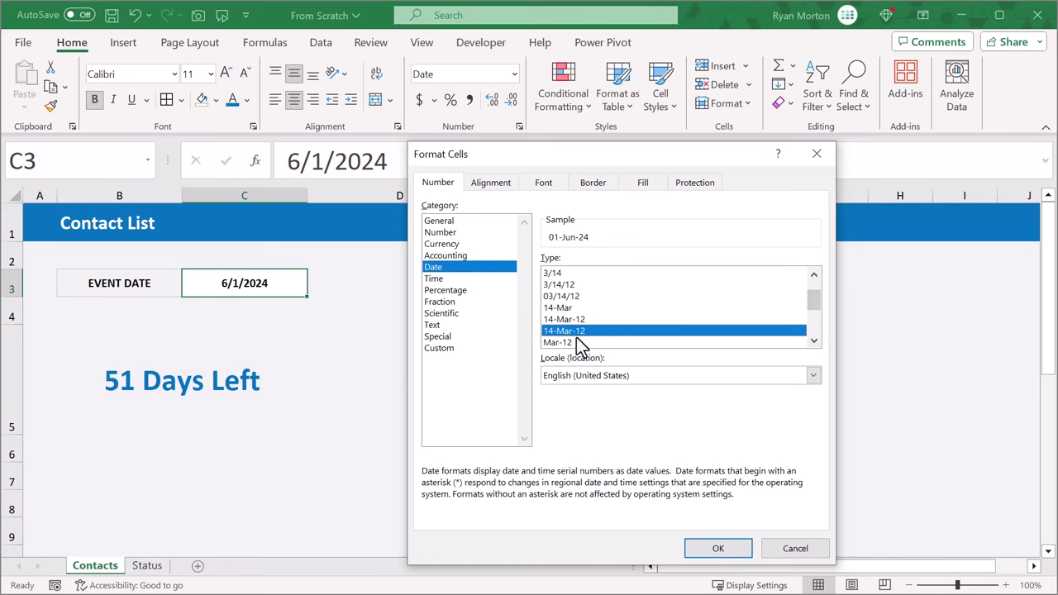
{"action": "left_click", "coordinate": [721, 549]}
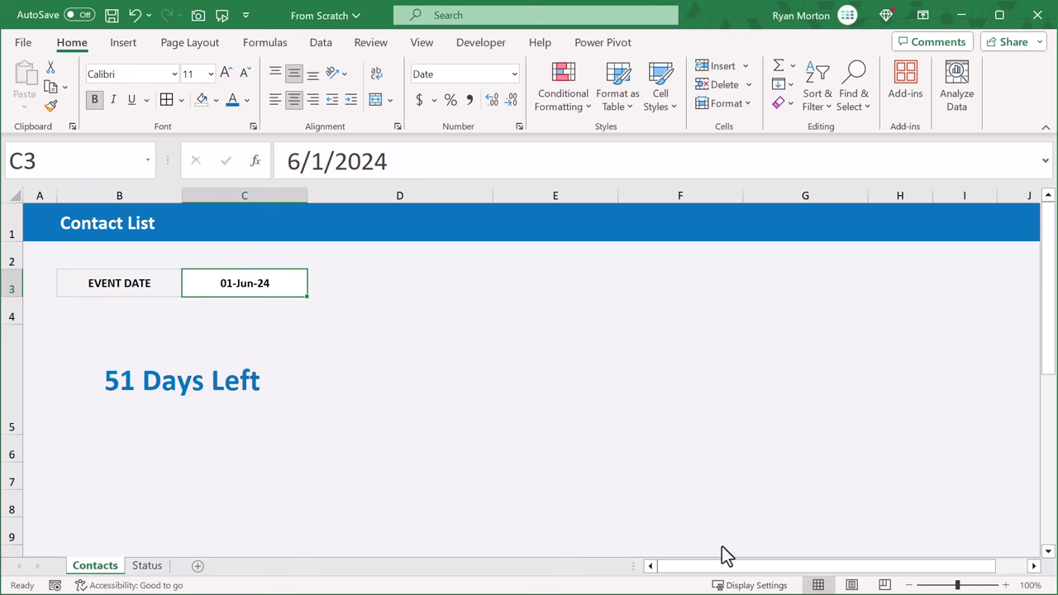
- Set the merged countdown cell B5 to No Fill
{"action": "left_click", "coordinate": [282, 351]}
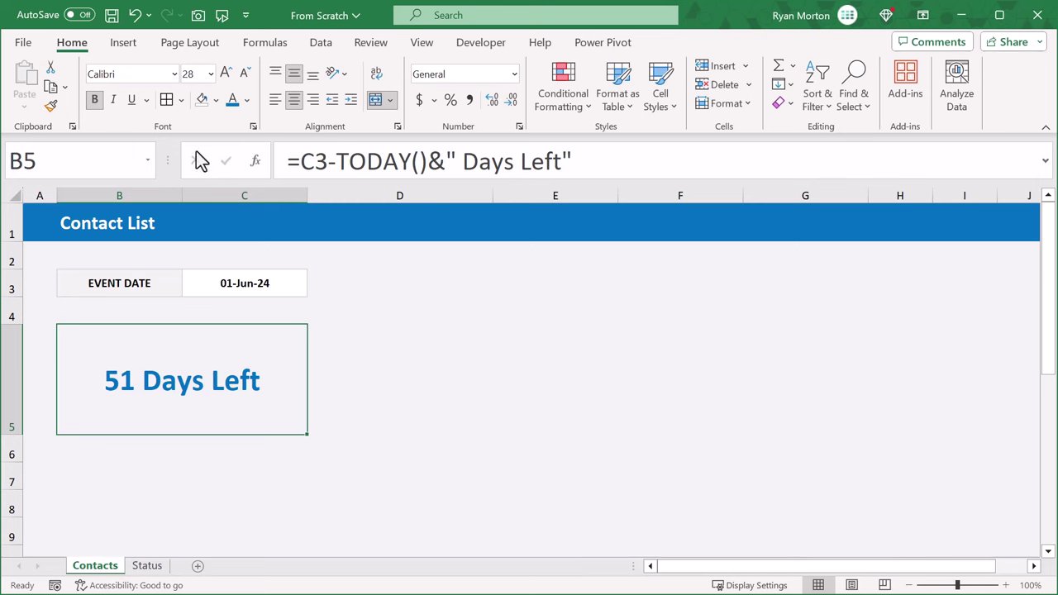
{"action": "left_click", "coordinate": [214, 105]}
{"action": "left_click", "coordinate": [240, 325]}
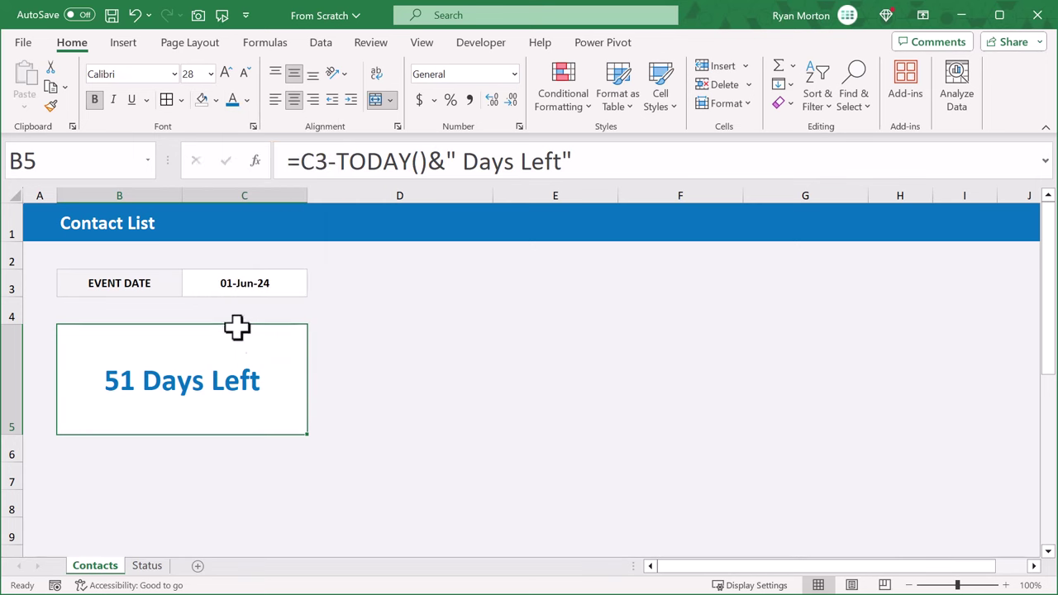
- Add a gray outline border around the merged countdown cell B5
{"action": "left_click", "coordinate": [181, 101]}
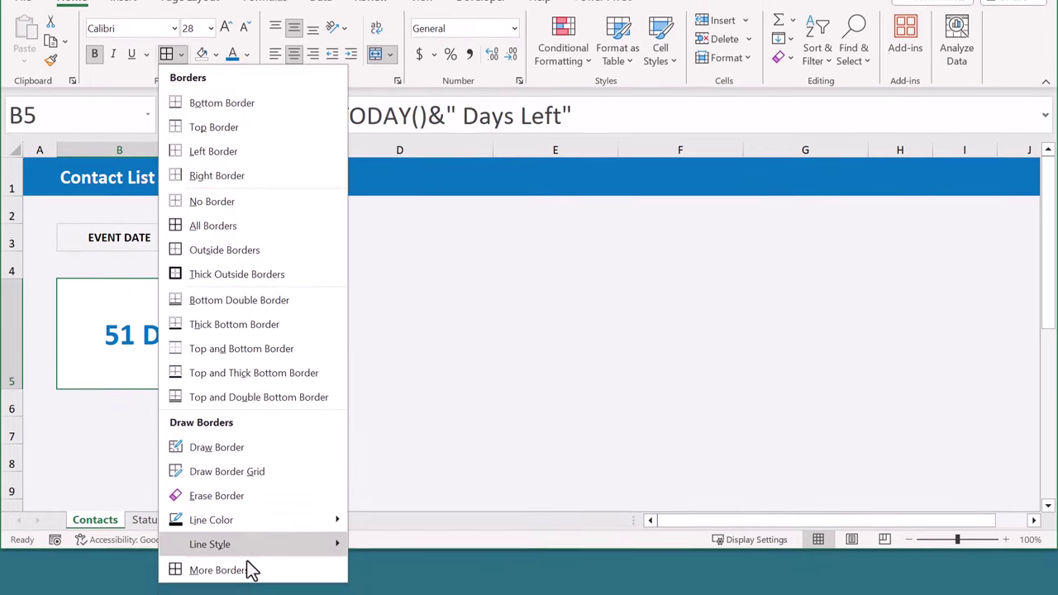
{"action": "left_click", "coordinate": [248, 570]}
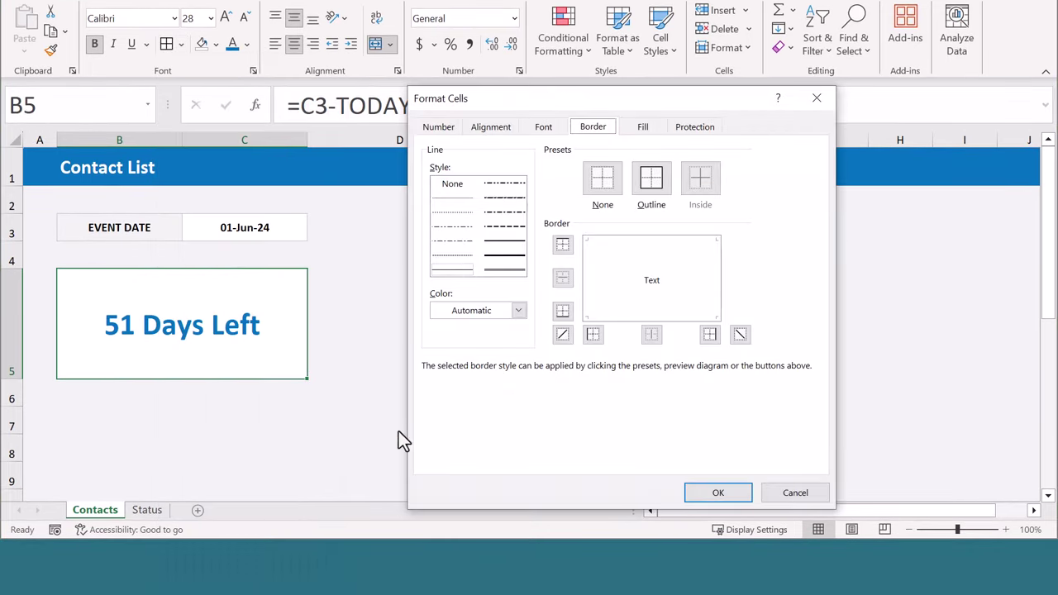
{"action": "left_click", "coordinate": [518, 311]}
{"action": "left_click", "coordinate": [439, 419]}
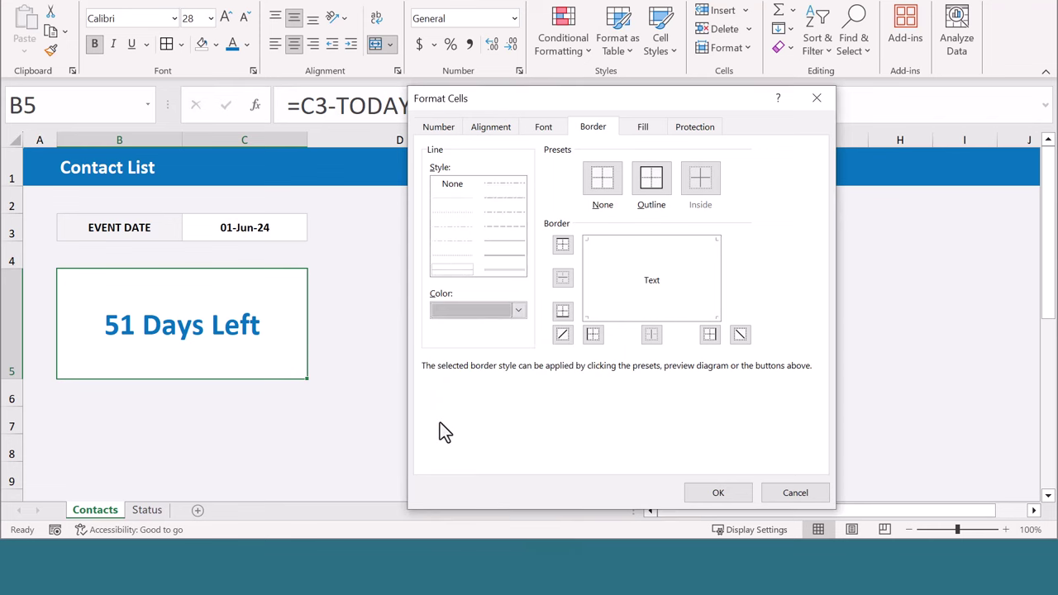
{"action": "left_click", "coordinate": [665, 182]}
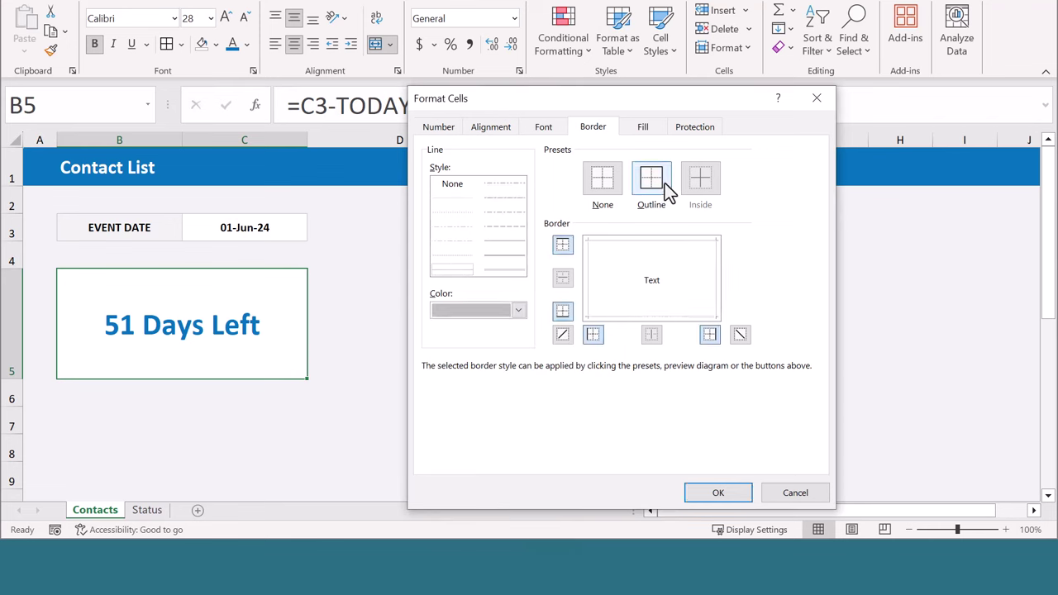
{"action": "left_click", "coordinate": [718, 493]}
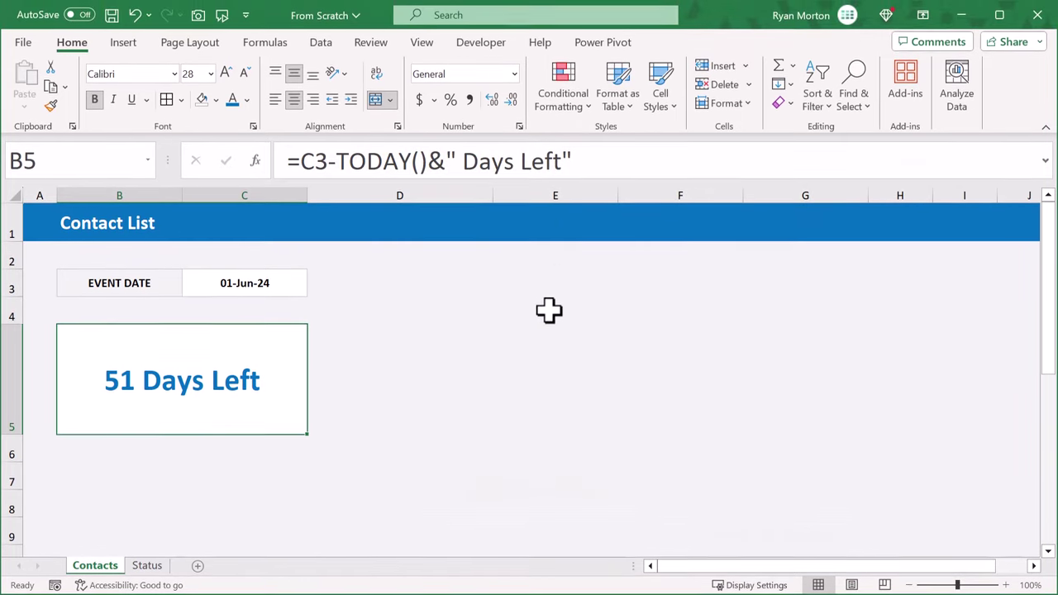
{"action": "left_click", "coordinate": [558, 281]}
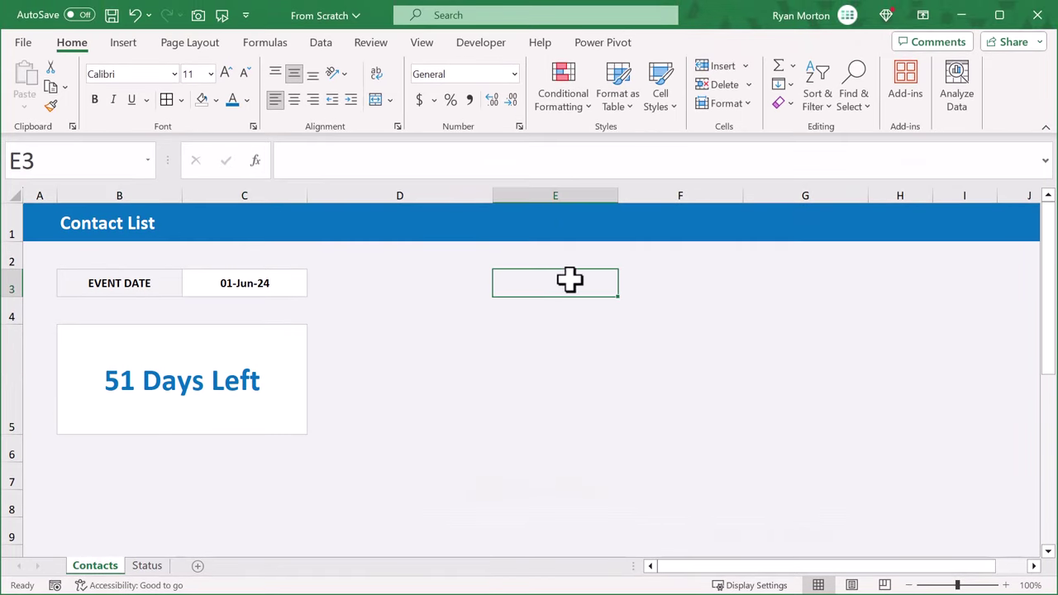
- Enter the column headers FIRST NAME, LAST NAME, EMAIL, PHONE and STREET in cells B7 through F7
{"action": "scroll", "coordinate": [560, 288], "scroll_direction": "down", "scroll_amount": 1}
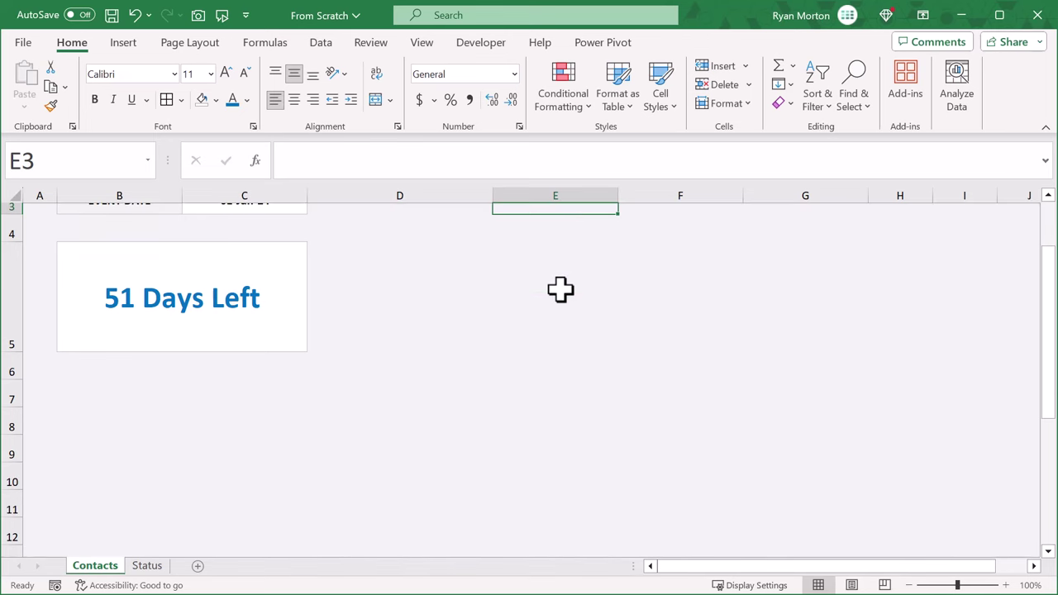
{"action": "left_click", "coordinate": [123, 400]}
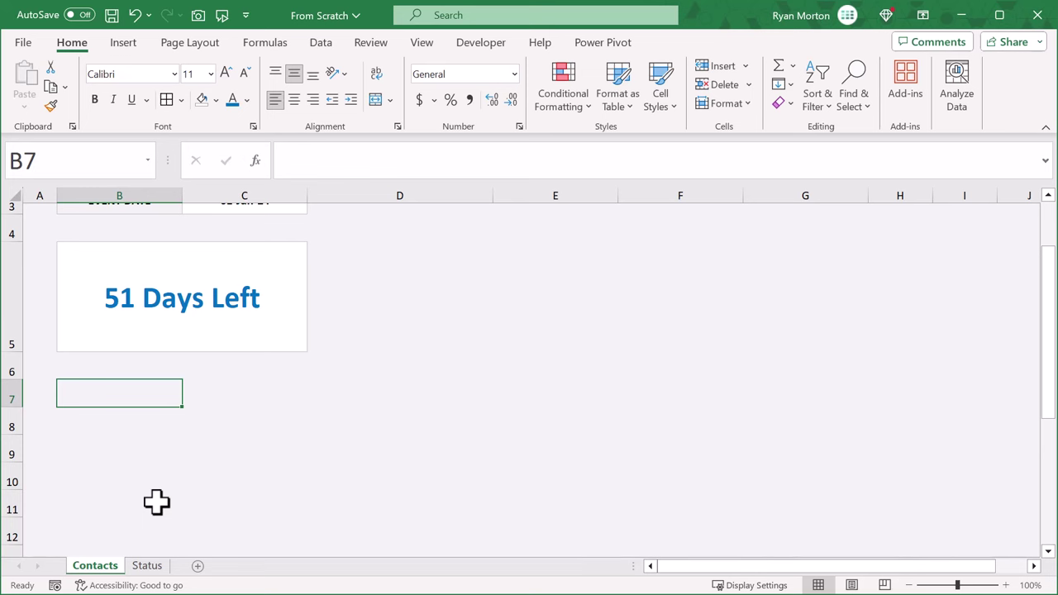
{"action": "type", "text": "FIRST NAME"}
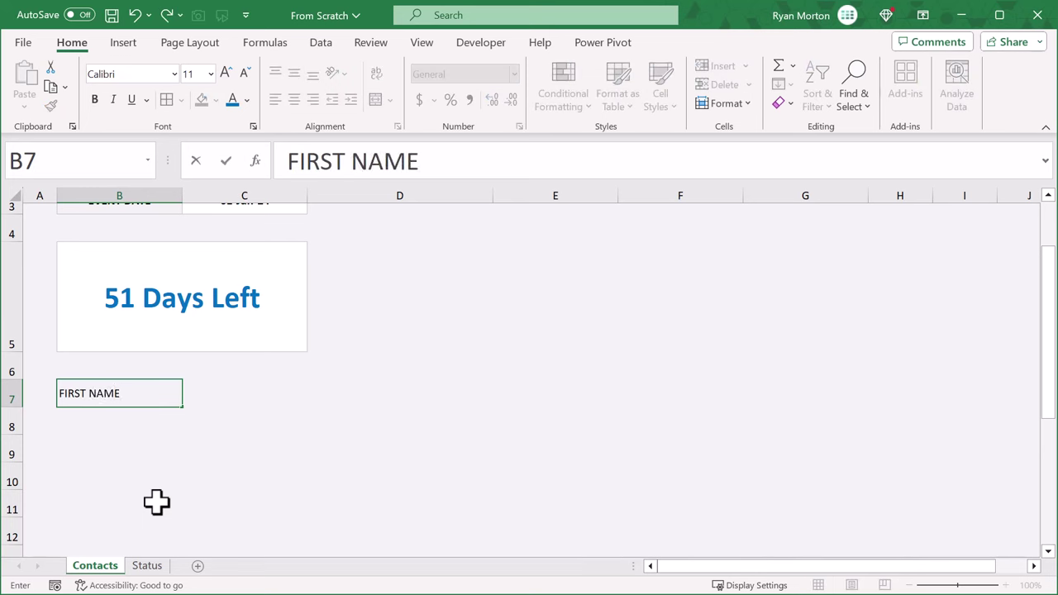
{"action": "key", "text": "Tab"}
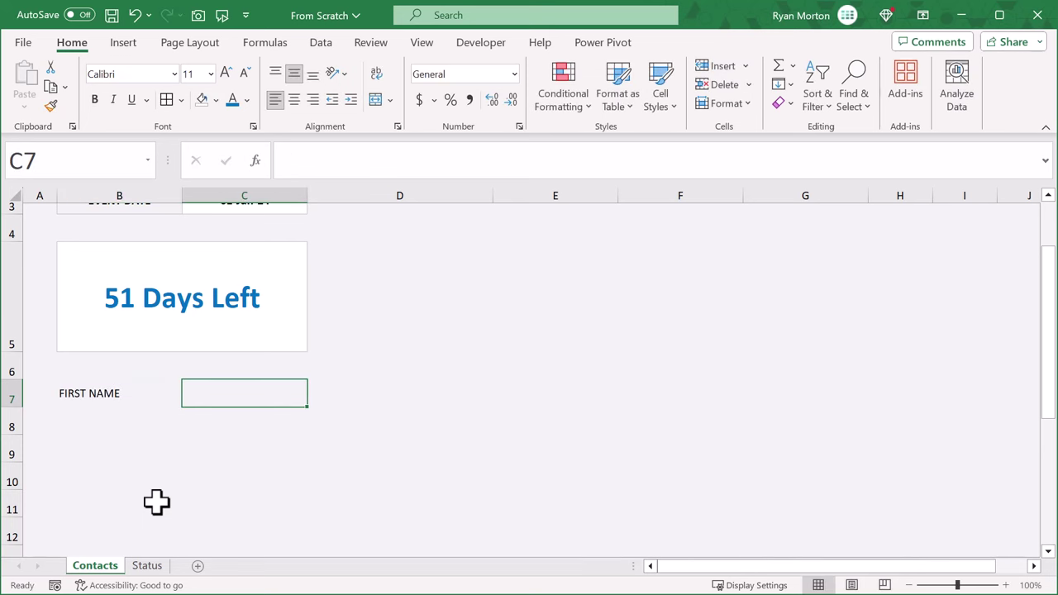
{"action": "type", "text": "LAST NAME"}
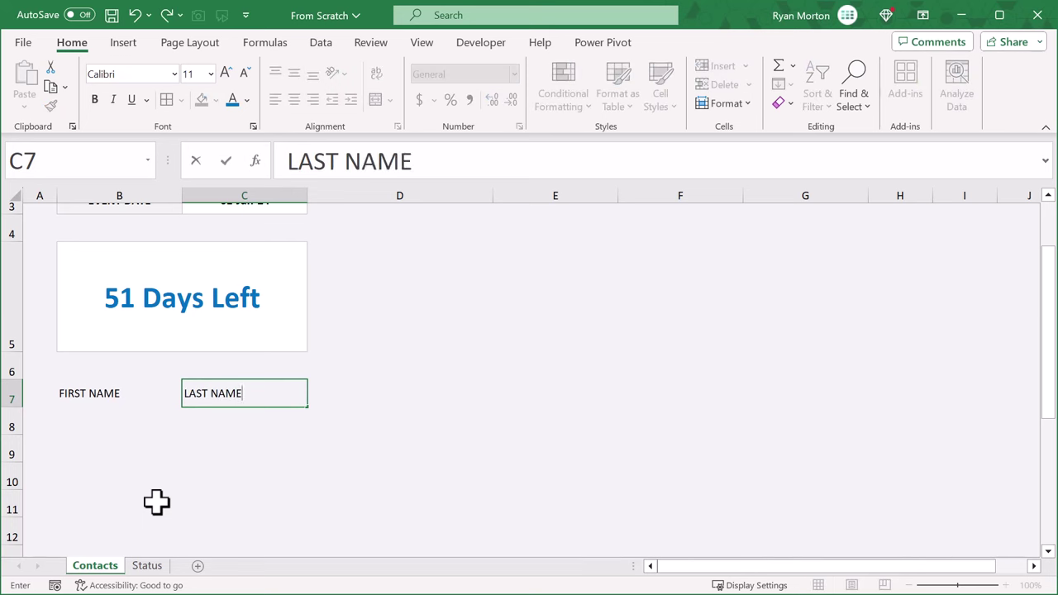
{"action": "key", "text": "Tab"}
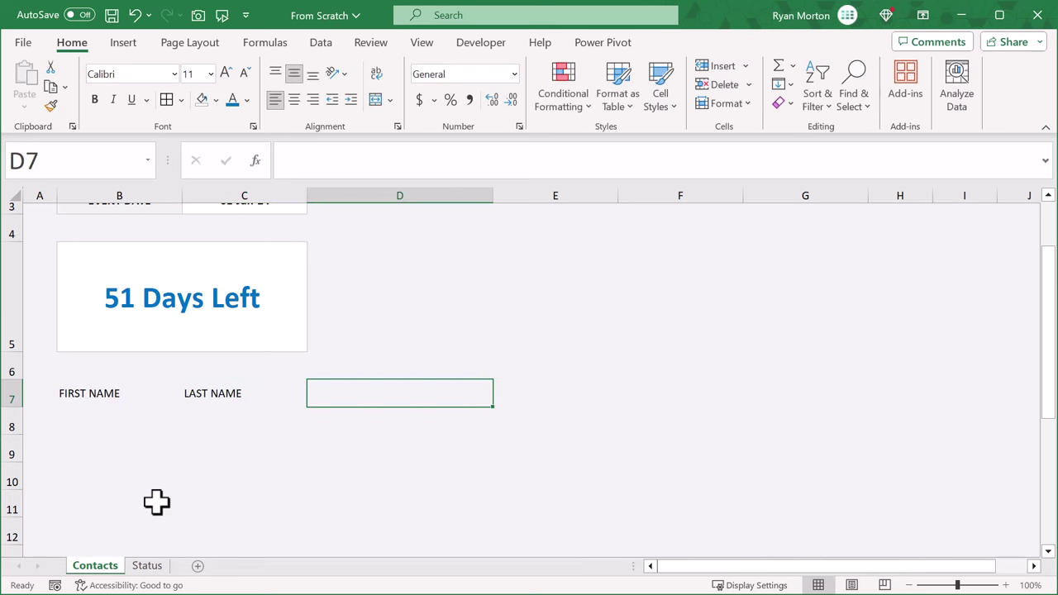
{"action": "type", "text": "EMAIL"}
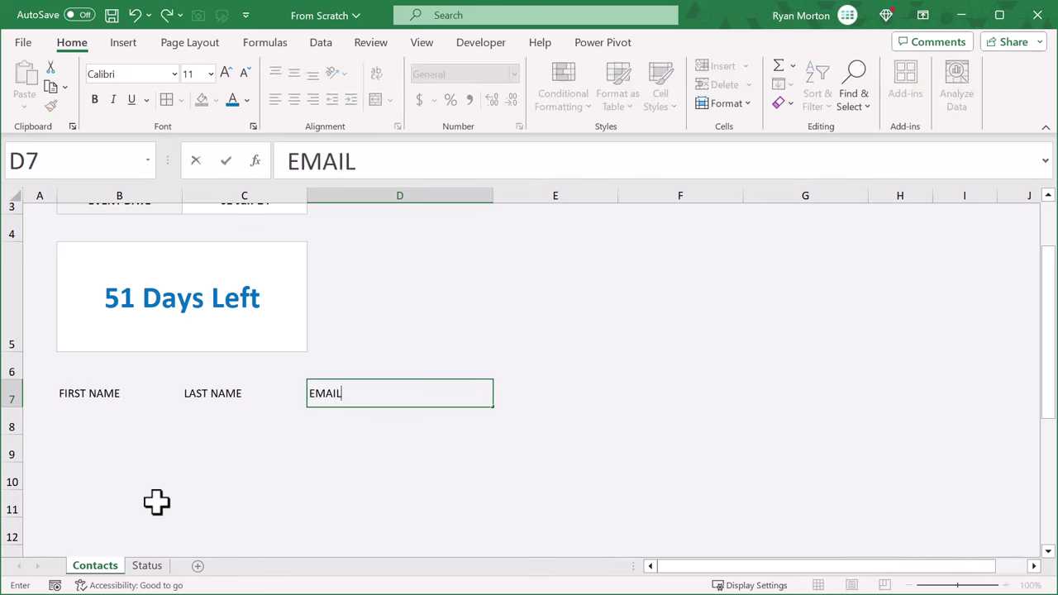
{"action": "key", "text": "Tab"}
{"action": "type", "text": "PHONE"}
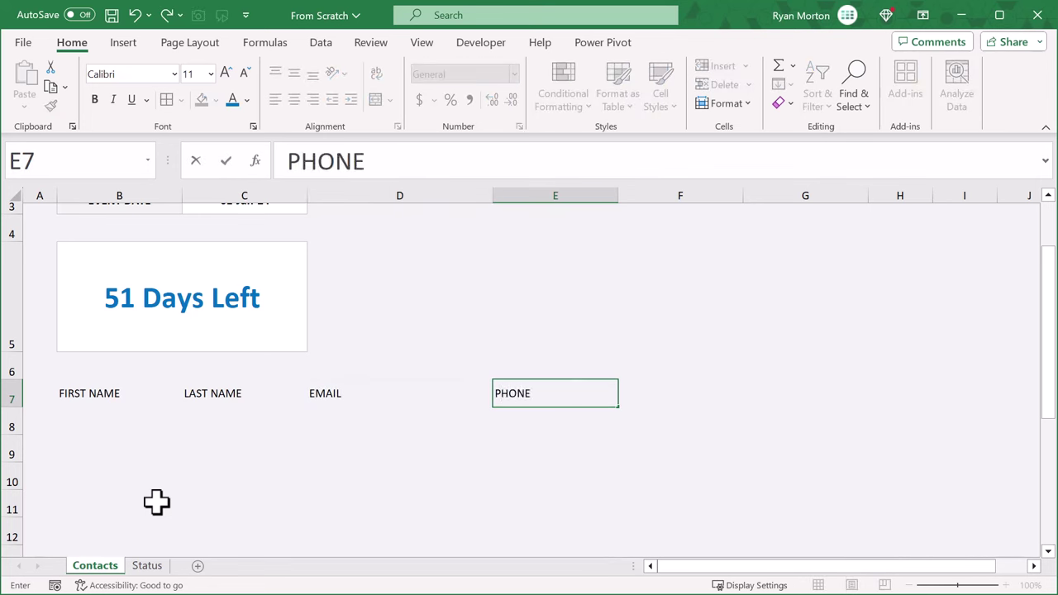
{"action": "key", "text": "Tab"}
{"action": "type", "text": "STREET"}
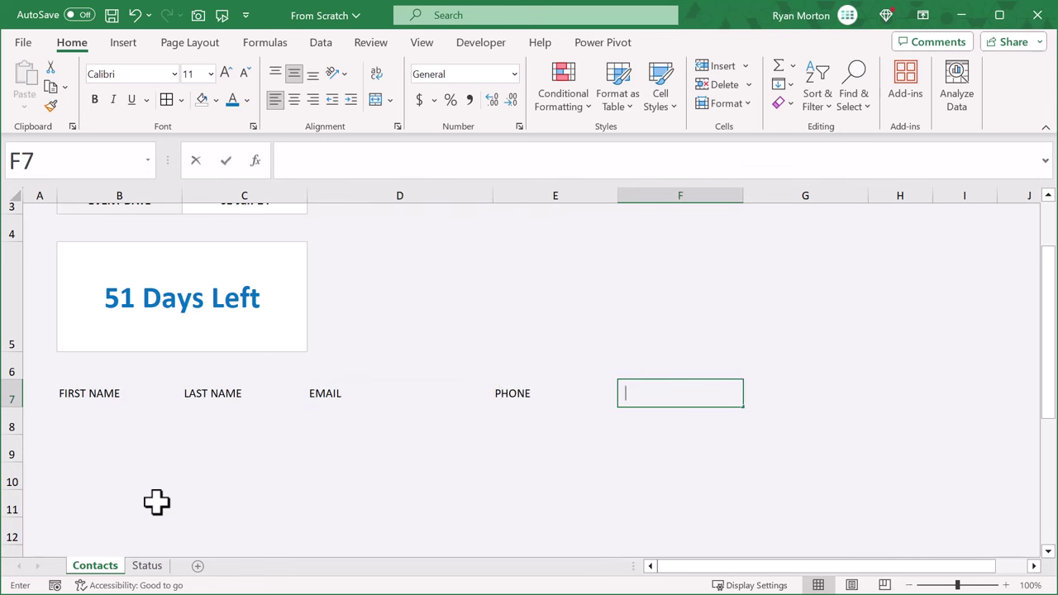
{"action": "key", "text": "Tab"}
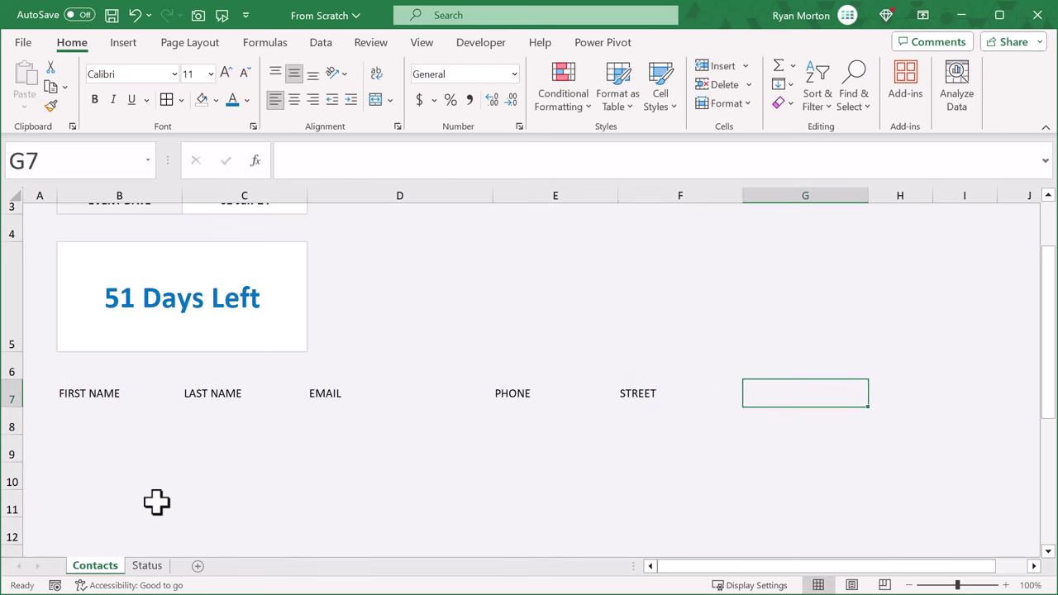
- Continue the header row with CITY, STATE, ZIP, RSVP and NO. in cells G7 through K7
{"action": "type", "text": "CITY"}
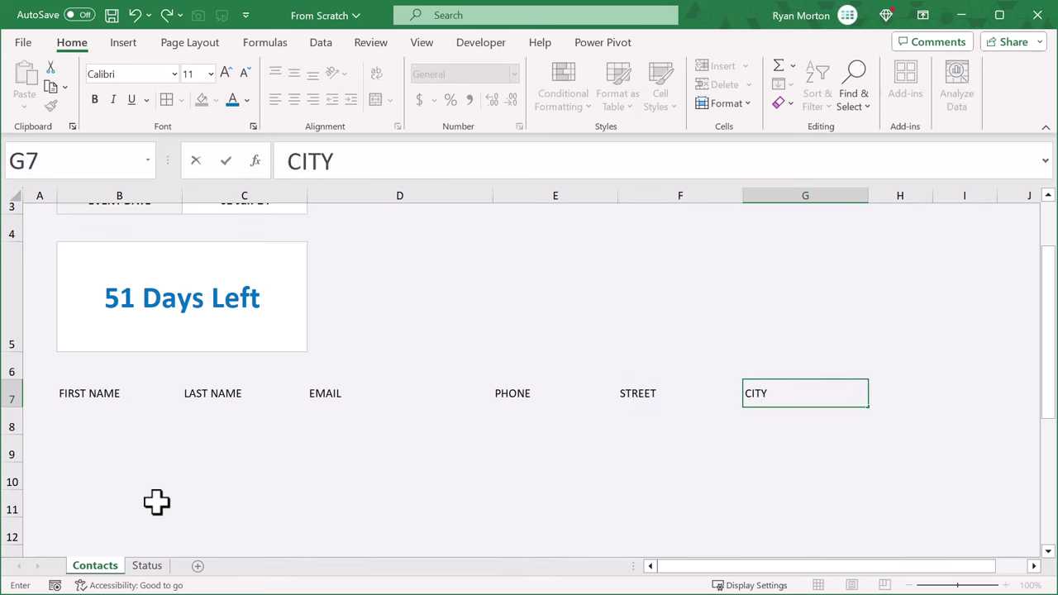
{"action": "key", "text": "Tab"}
{"action": "type", "text": "STATE"}
{"action": "key", "text": "Tab"}
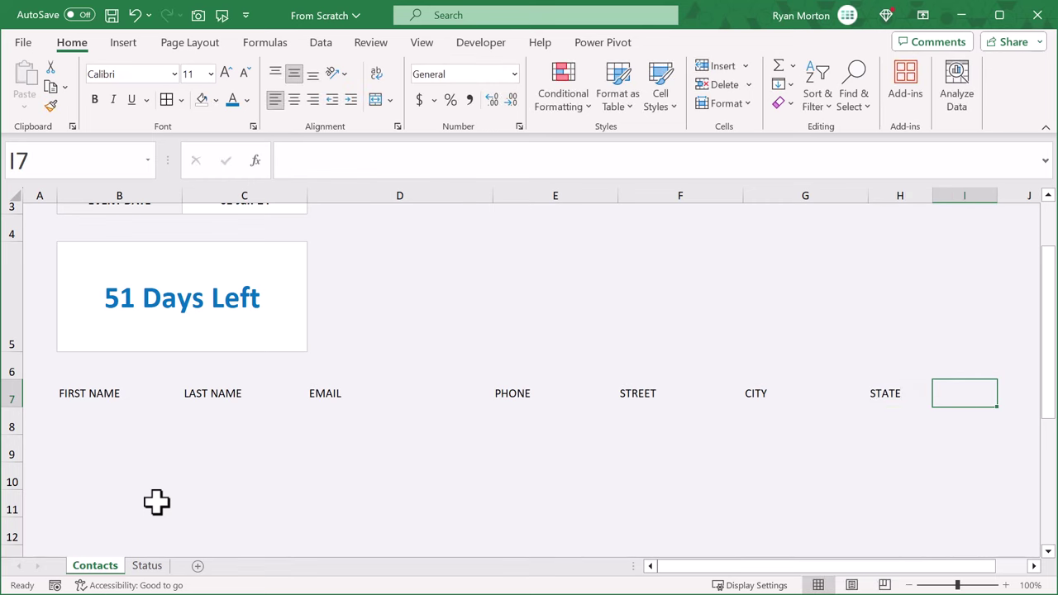
{"action": "type", "text": "ZIP"}
{"action": "key", "text": "Tab"}
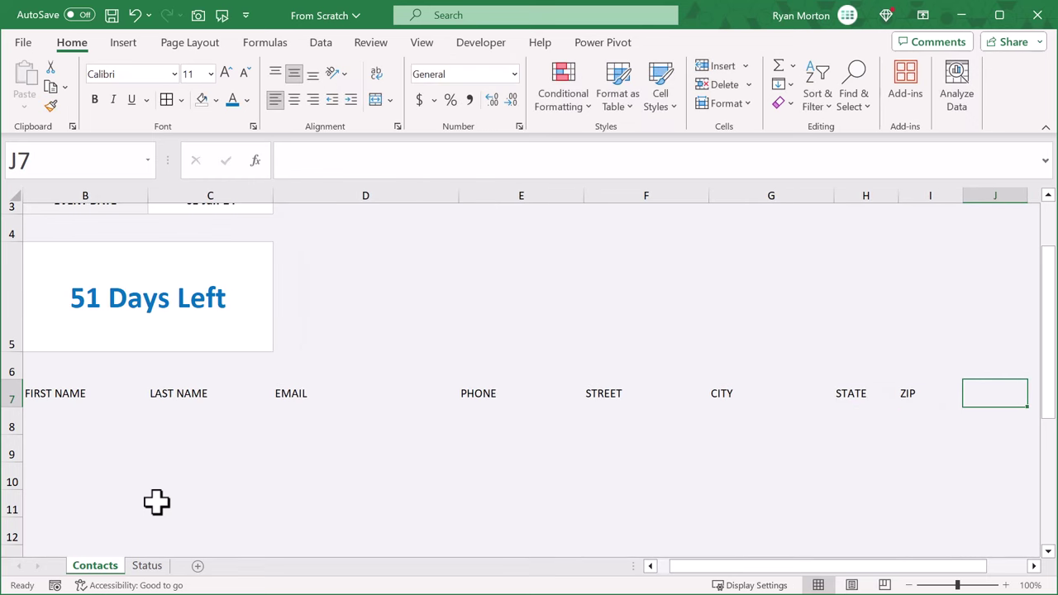
{"action": "type", "text": "RSVP"}
{"action": "key", "text": "Tab"}
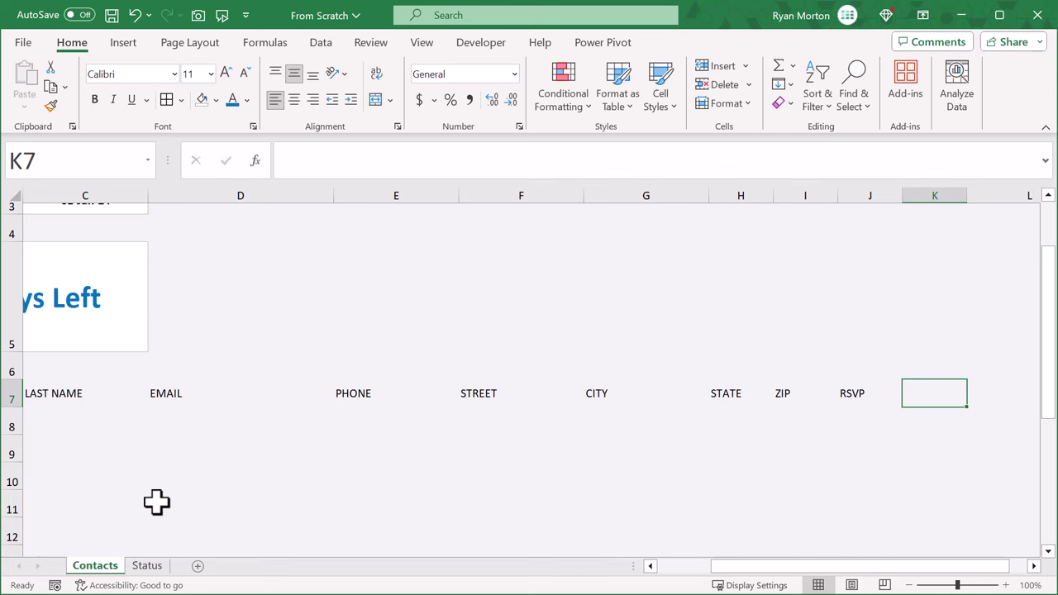
{"action": "type", "text": "NO."}
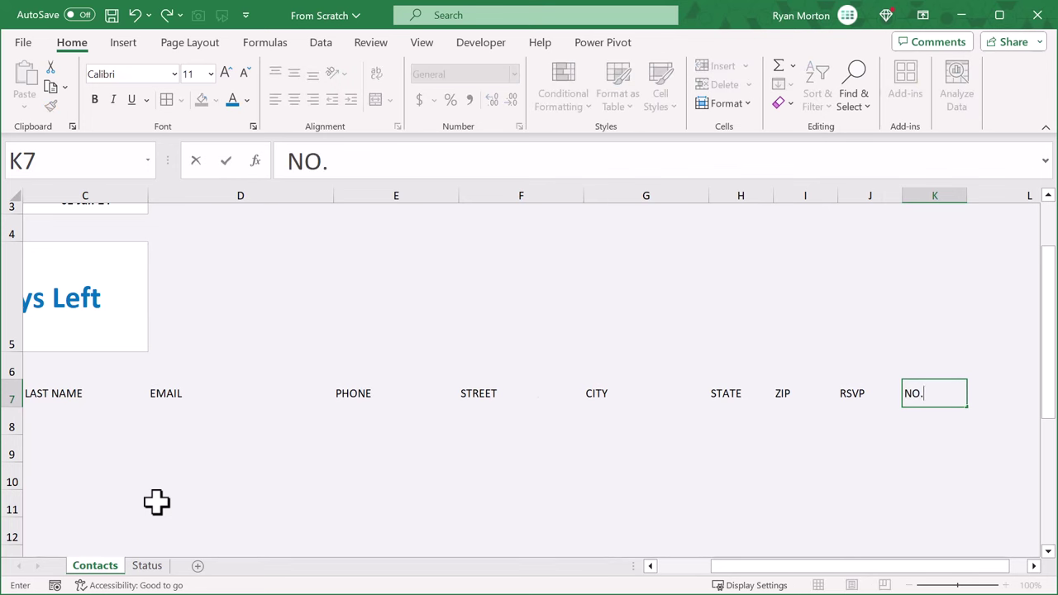
{"action": "key", "text": "Return"}
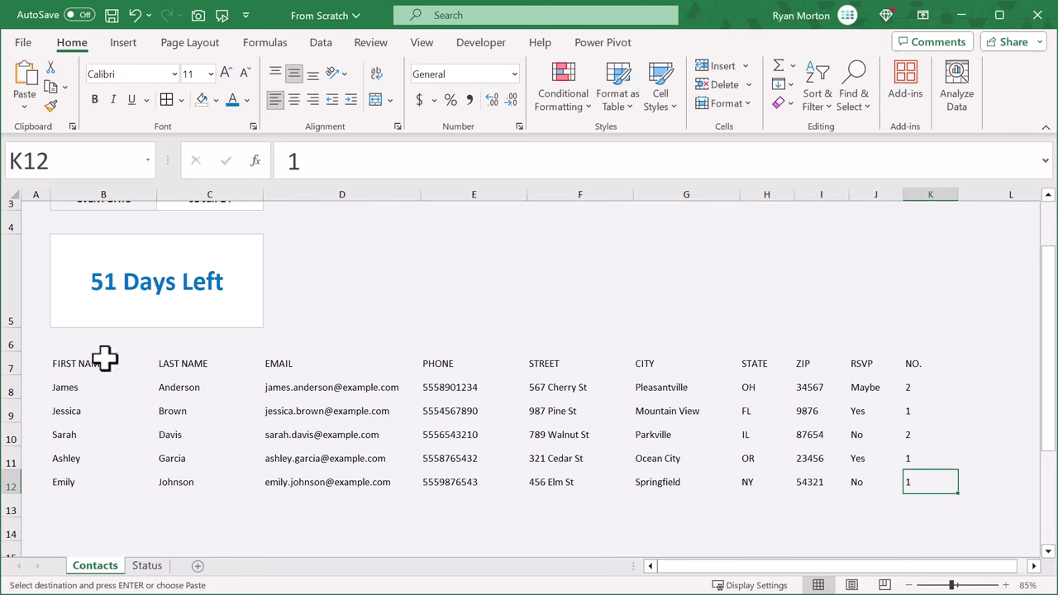
- Convert the contact data in B7:K12 into a table that has headers
{"action": "left_click_drag", "start_coordinate": [73, 364], "coordinate": [922, 489]}
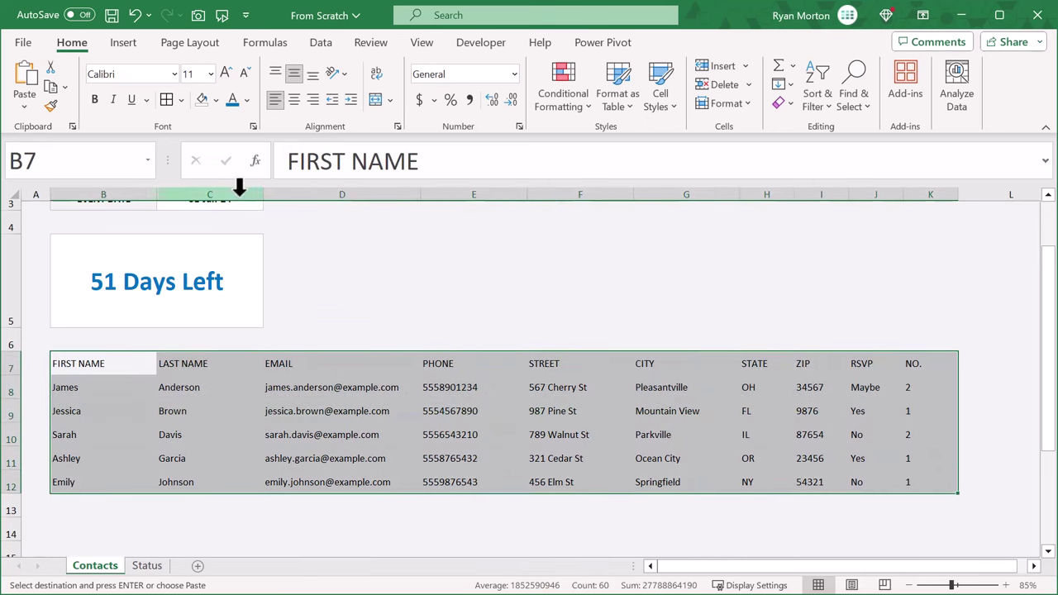
{"action": "left_click", "coordinate": [126, 43]}
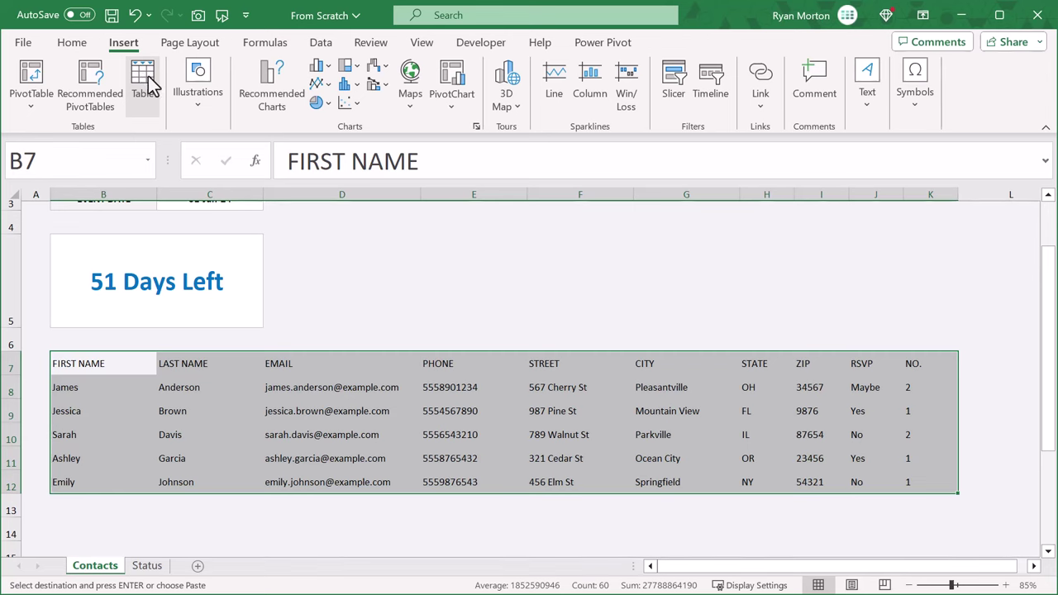
{"action": "left_click", "coordinate": [148, 76]}
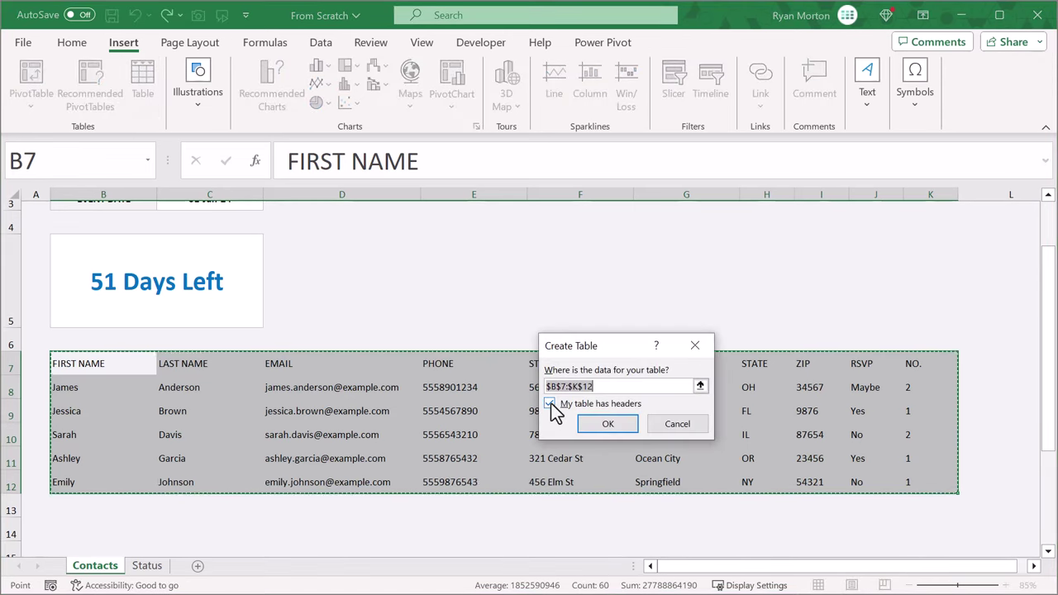
{"action": "left_click", "coordinate": [589, 424]}
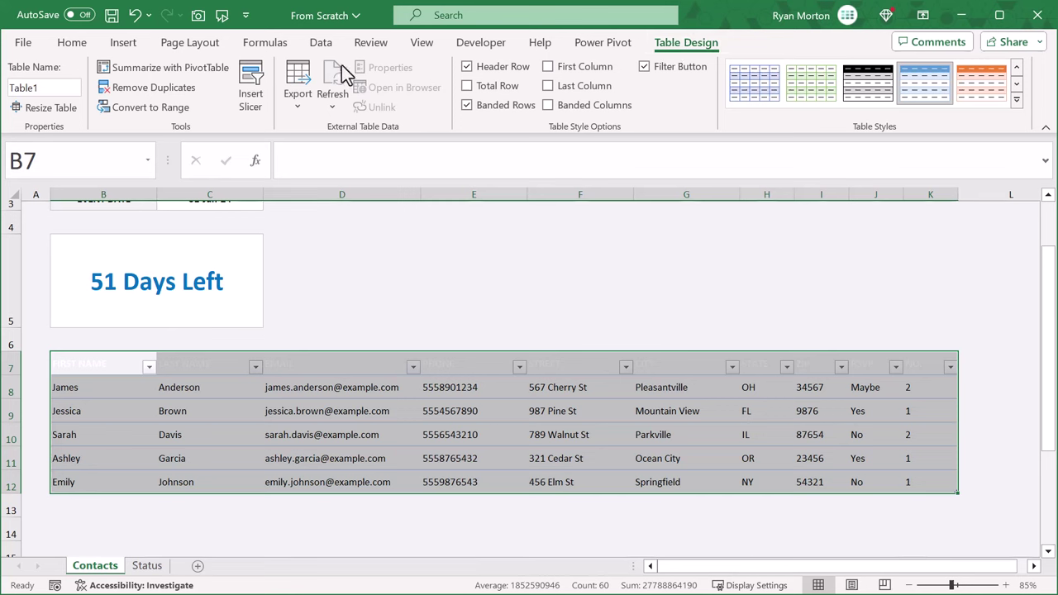
- Rename the new table as Contacts
{"action": "left_click", "coordinate": [43, 88]}
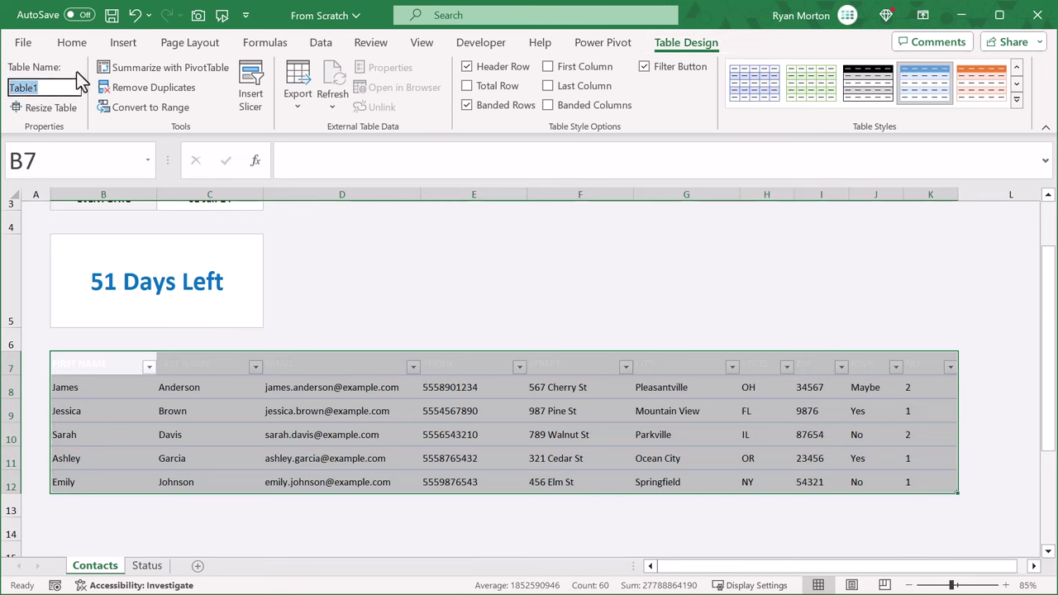
{"action": "type", "text": "Contacts"}
{"action": "key", "text": "Return"}
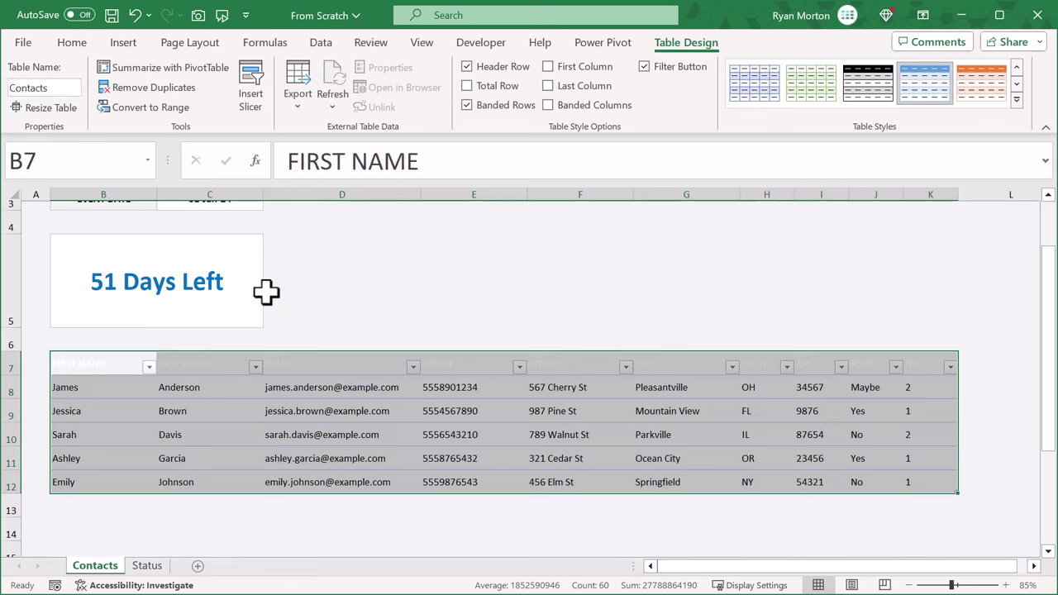
- Set the whole contact table, including its header row, to No Fill so the table style colors apply
{"action": "left_click", "coordinate": [339, 395]}
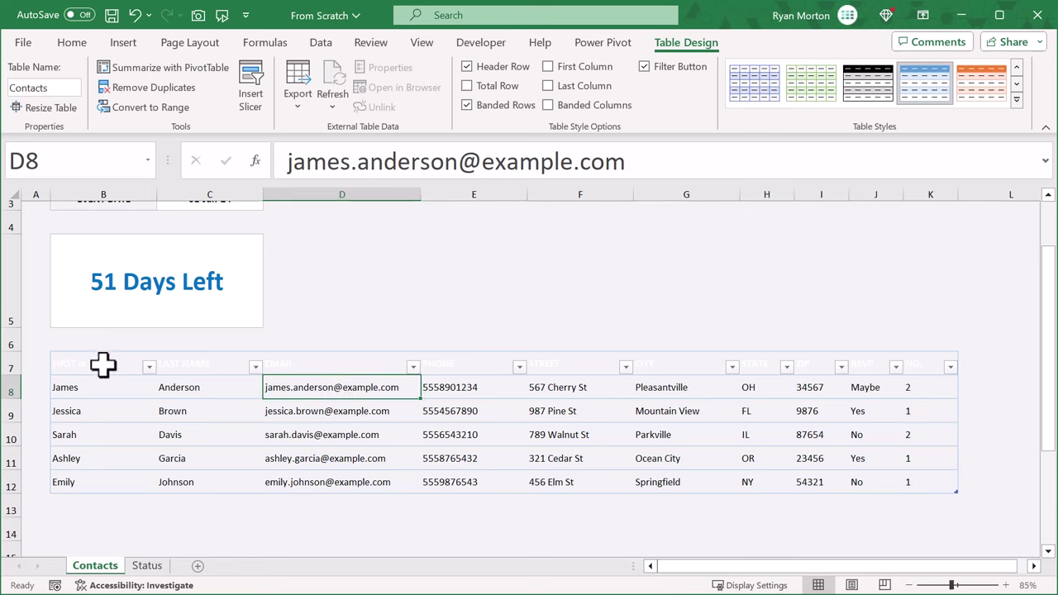
{"action": "left_click", "coordinate": [48, 359]}
{"action": "left_click", "coordinate": [57, 356]}
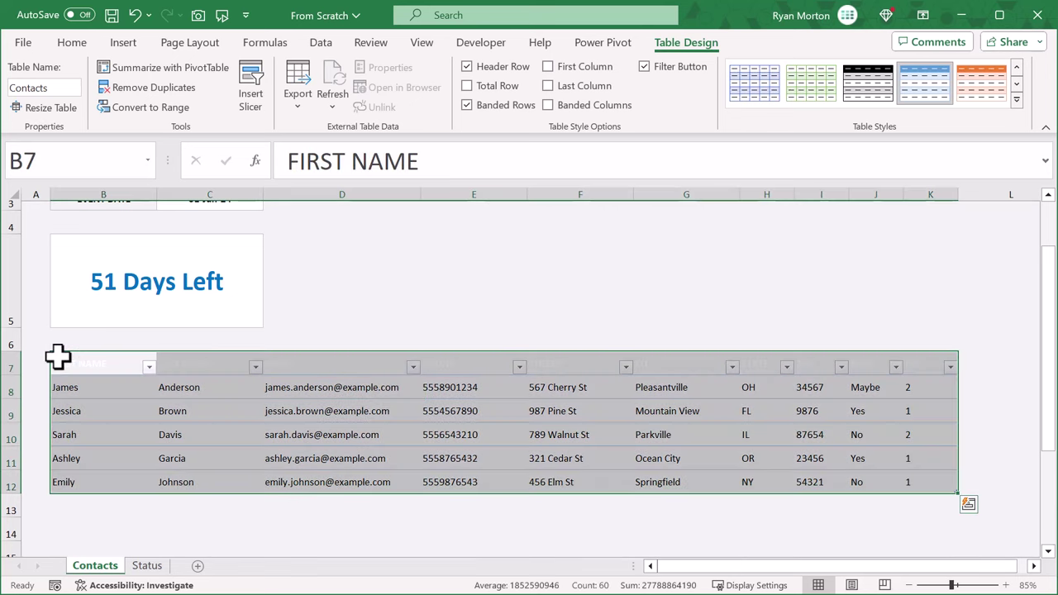
{"action": "left_click", "coordinate": [80, 47]}
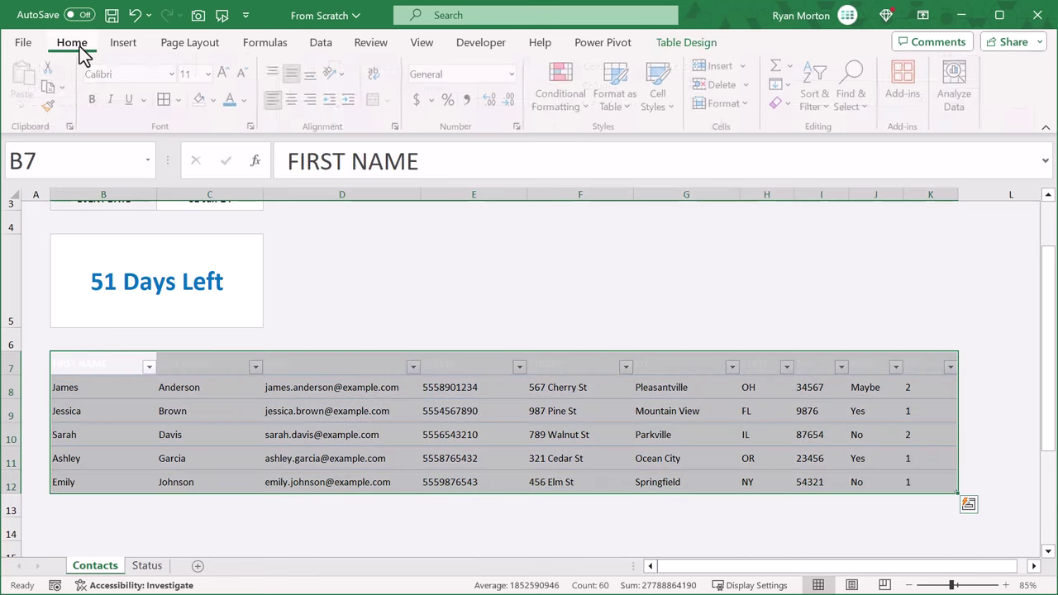
{"action": "left_click", "coordinate": [216, 101]}
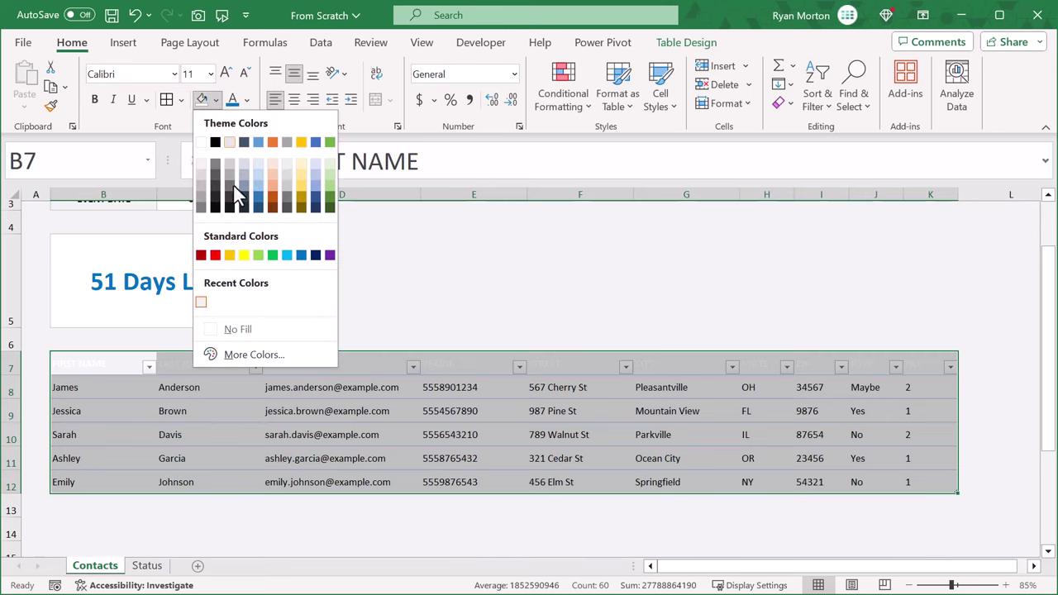
{"action": "left_click", "coordinate": [241, 327]}
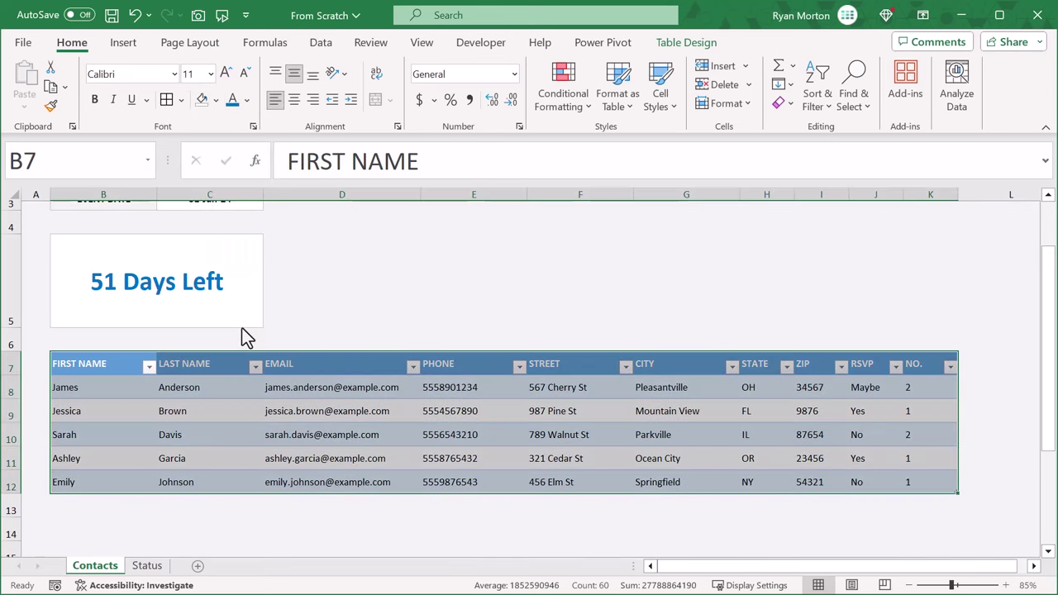
- Start a new custom table style for the Contacts table and name it My Style
{"action": "left_click", "coordinate": [372, 411]}
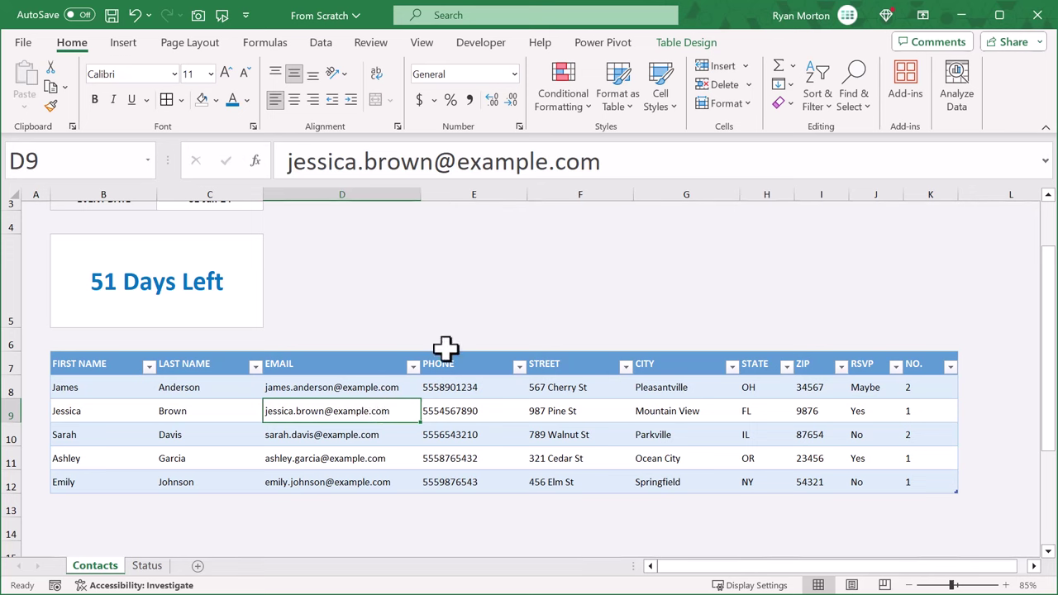
{"action": "left_click", "coordinate": [698, 48]}
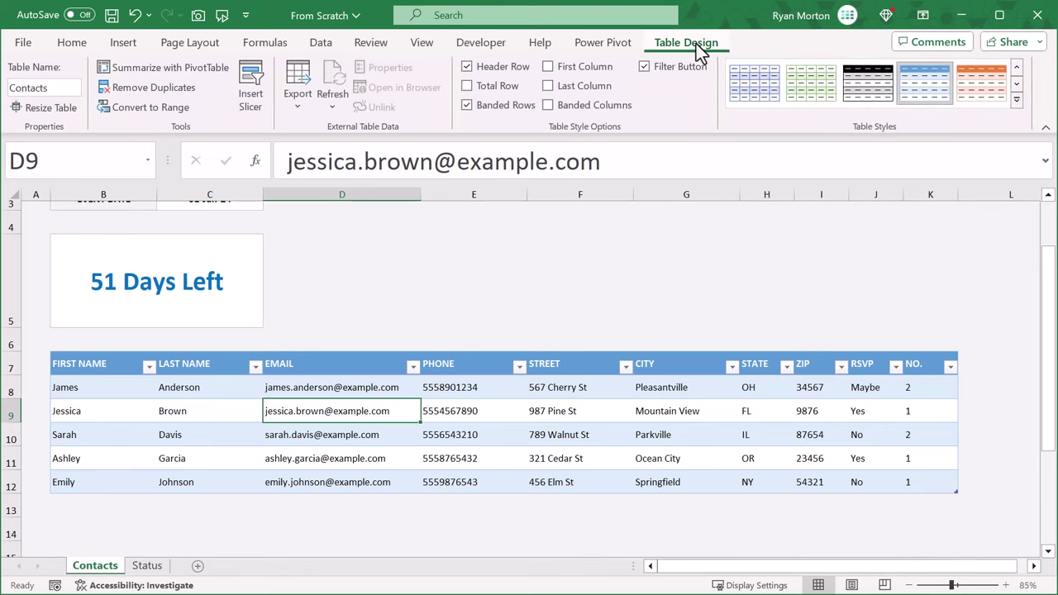
{"action": "left_click", "coordinate": [1018, 99]}
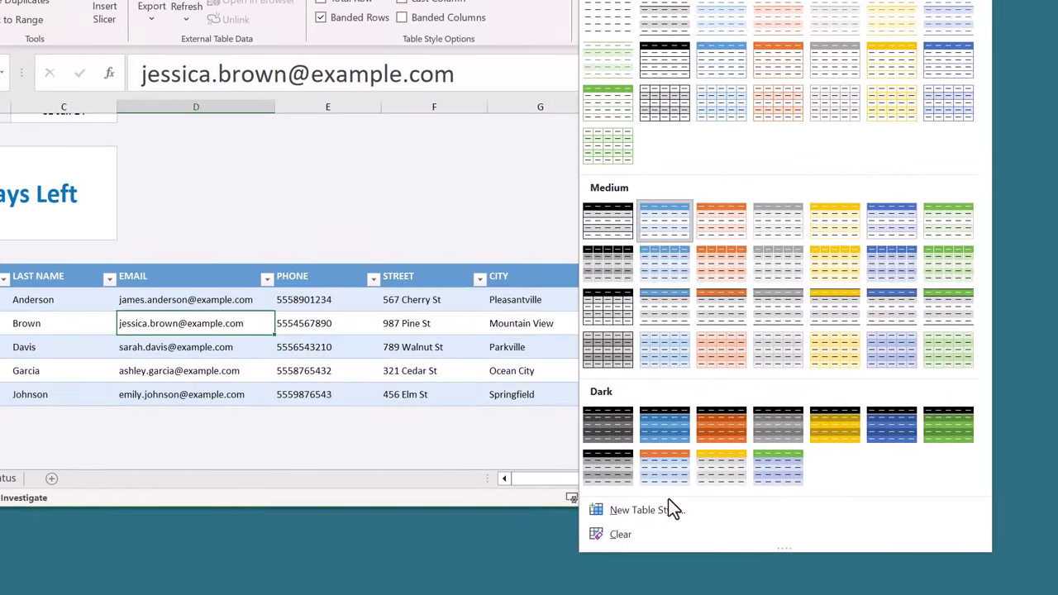
{"action": "key", "text": "Escape"}
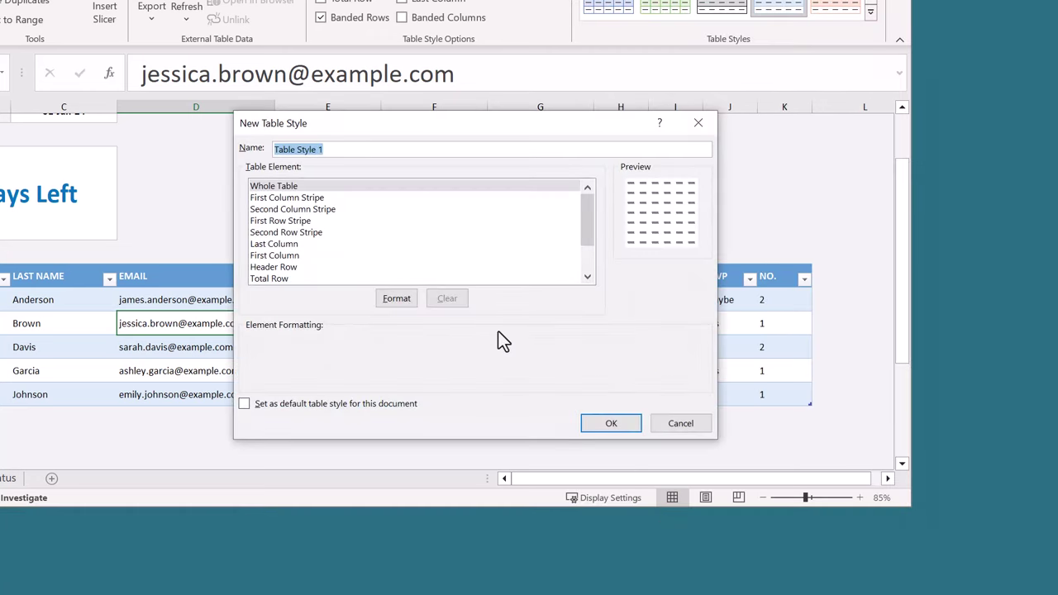
{"action": "type", "text": "My St"}
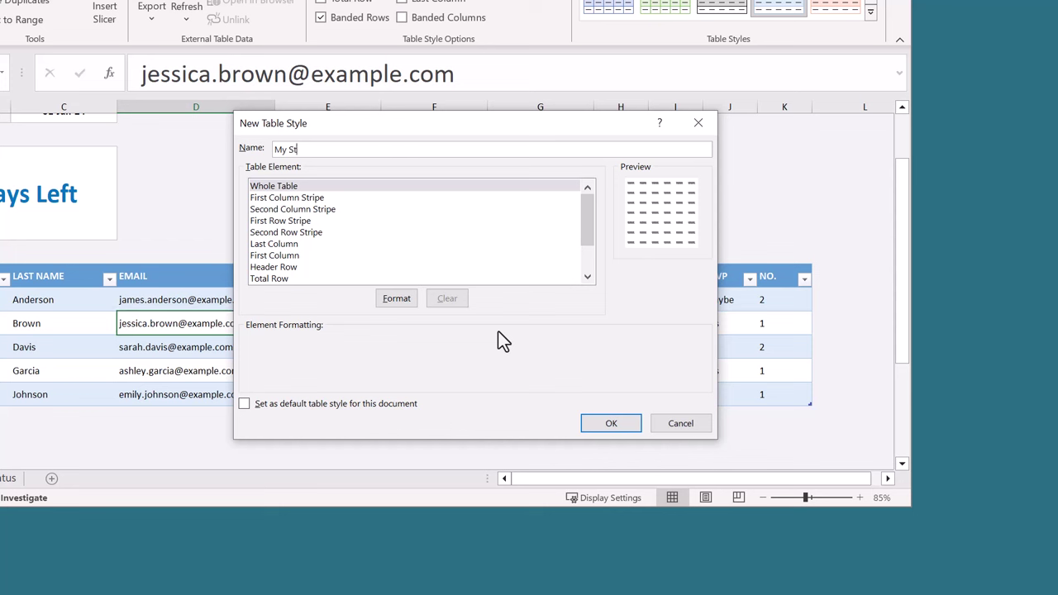
{"action": "type", "text": "yle"}
- Give the style's Whole Table element gray outline and inside borders
{"action": "left_click", "coordinate": [293, 189]}
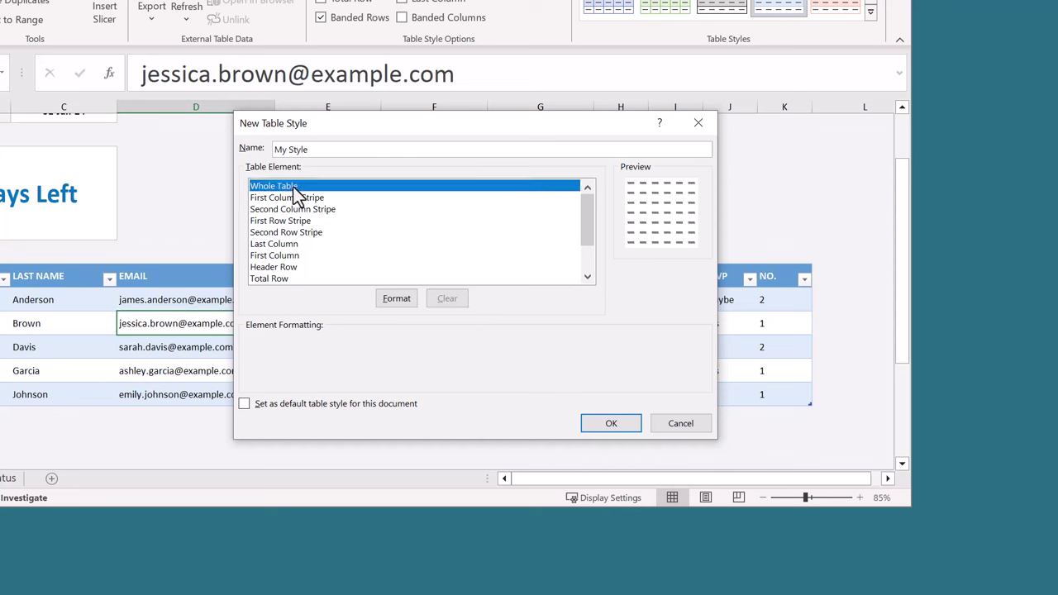
{"action": "left_click", "coordinate": [386, 302]}
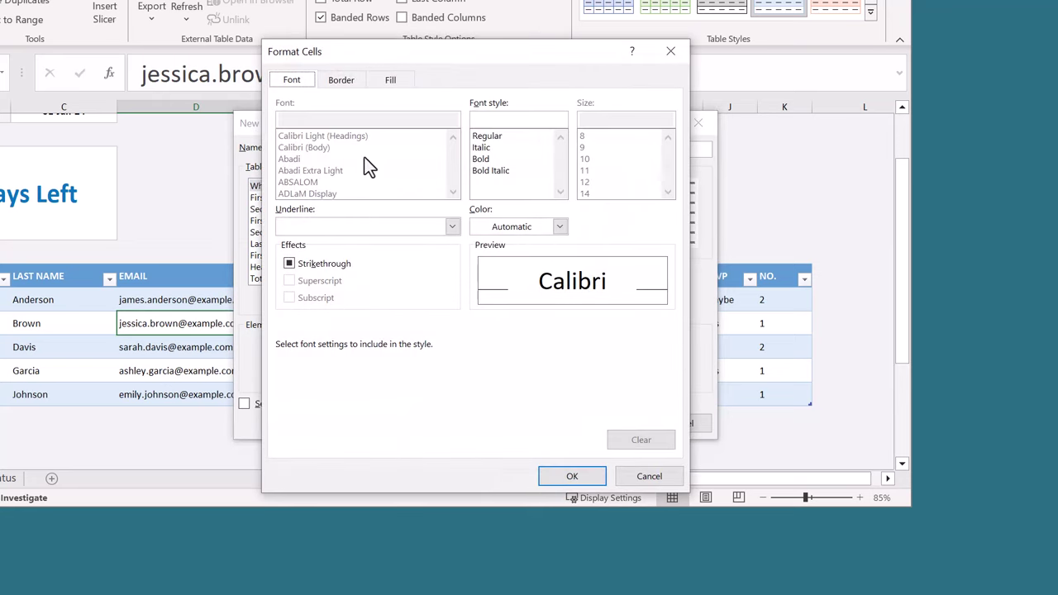
{"action": "left_click", "coordinate": [342, 80]}
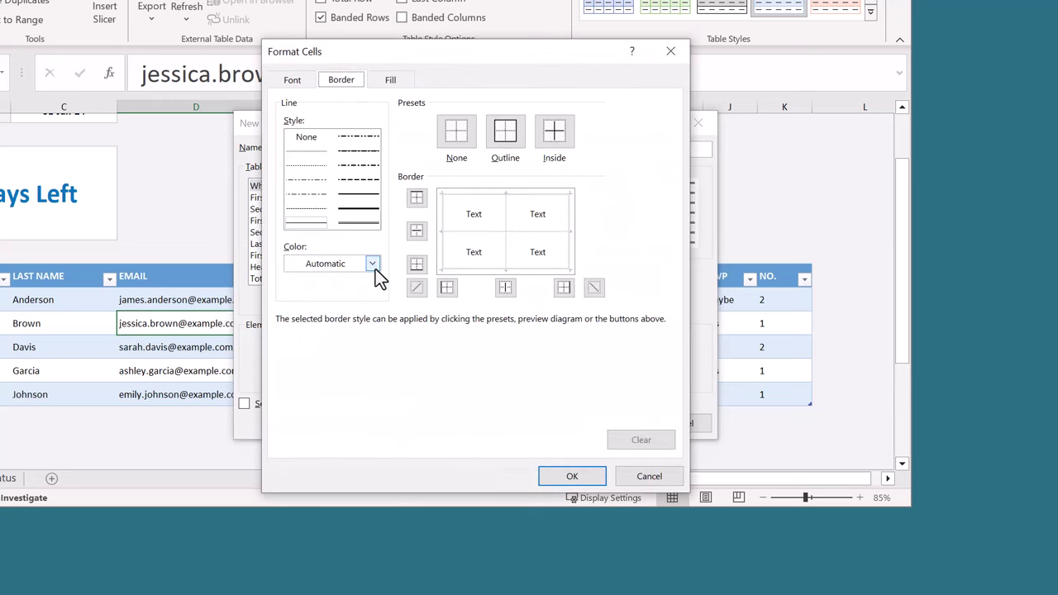
{"action": "left_click", "coordinate": [372, 265]}
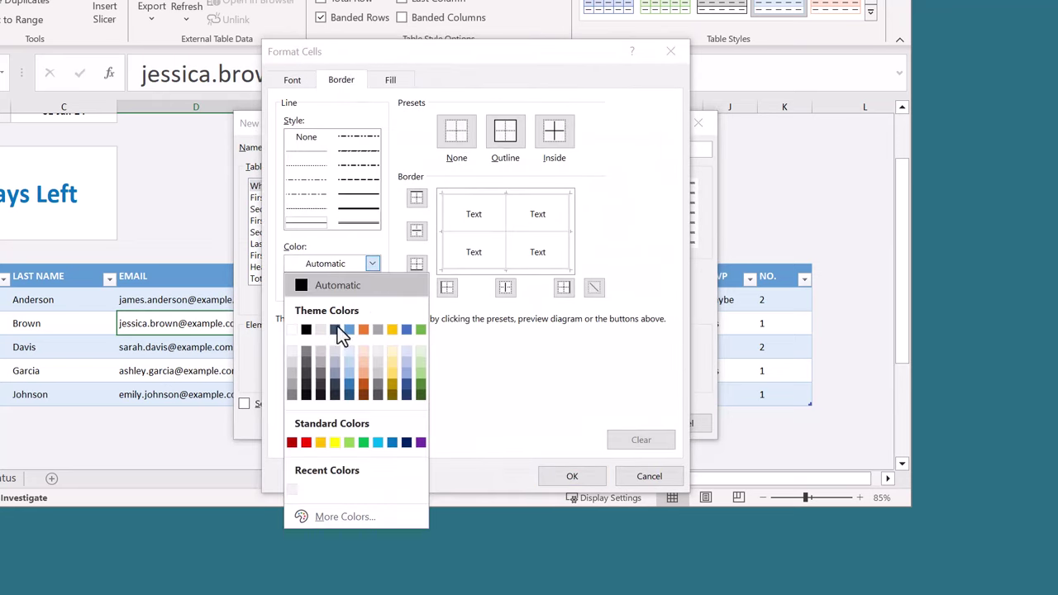
{"action": "left_click", "coordinate": [291, 373]}
{"action": "left_click", "coordinate": [506, 134]}
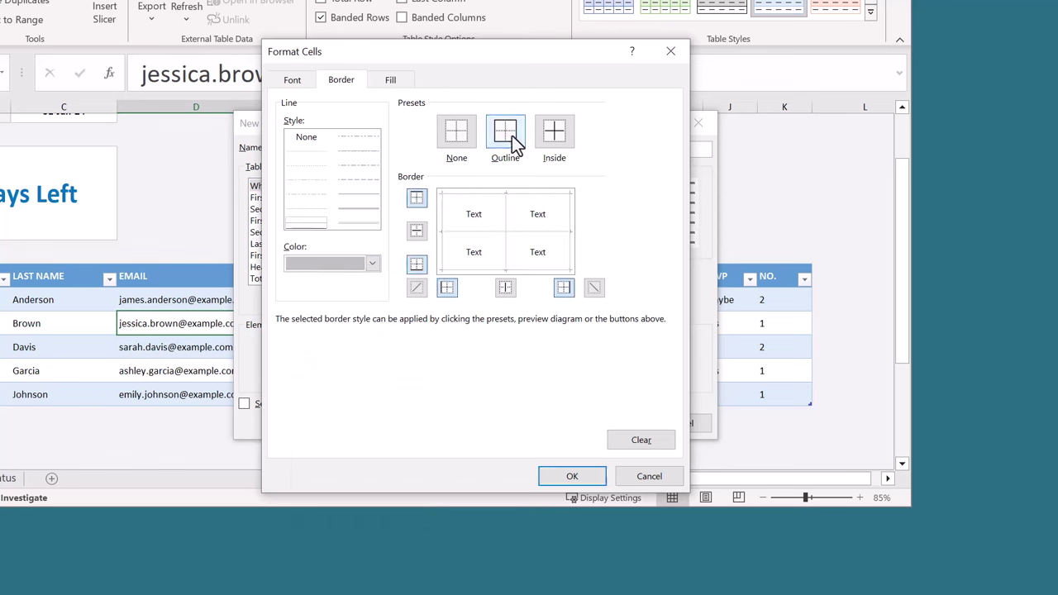
{"action": "left_click", "coordinate": [565, 139]}
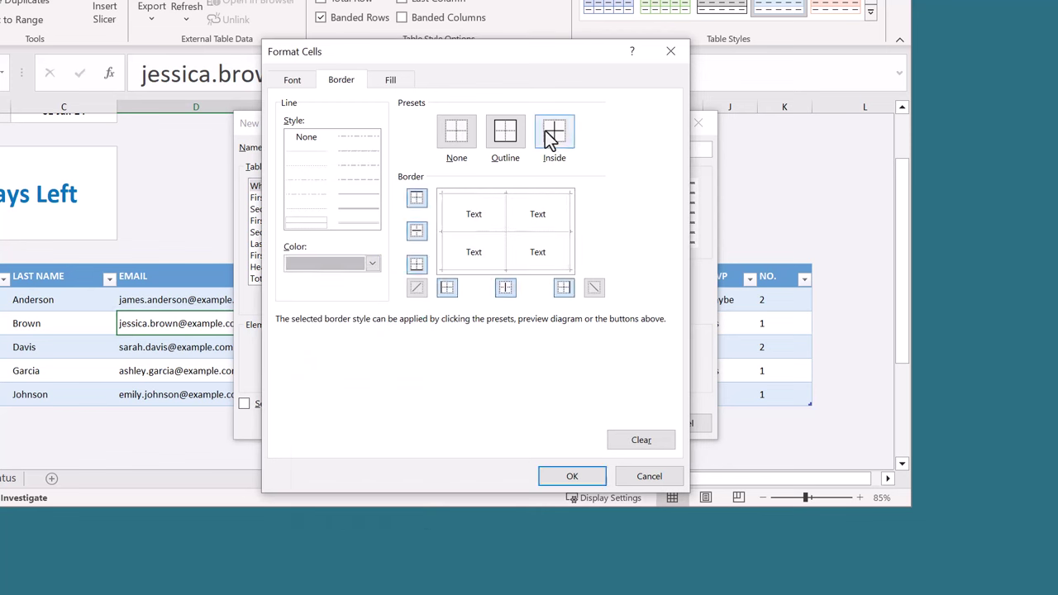
{"action": "left_click", "coordinate": [569, 475]}
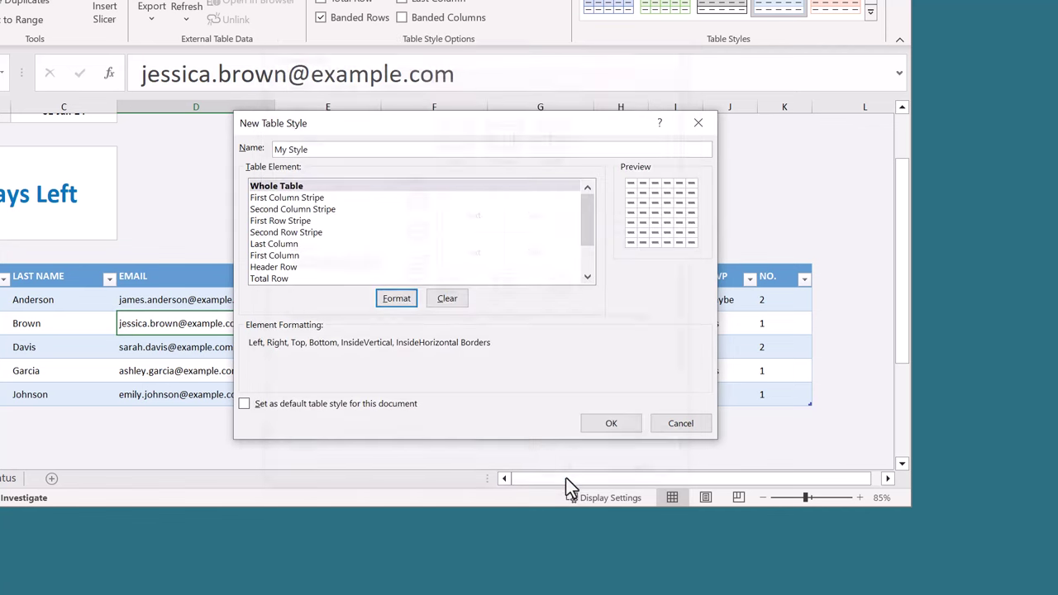
- Give the style's Header Row element a medium-thick solid blue bottom border
{"action": "left_click", "coordinate": [290, 267]}
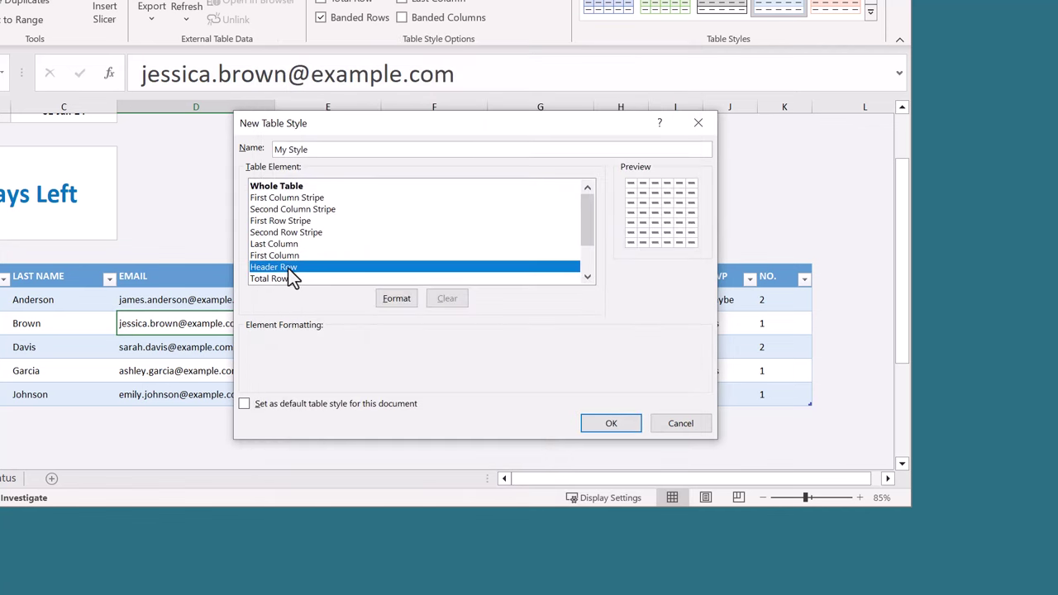
{"action": "left_click", "coordinate": [399, 303]}
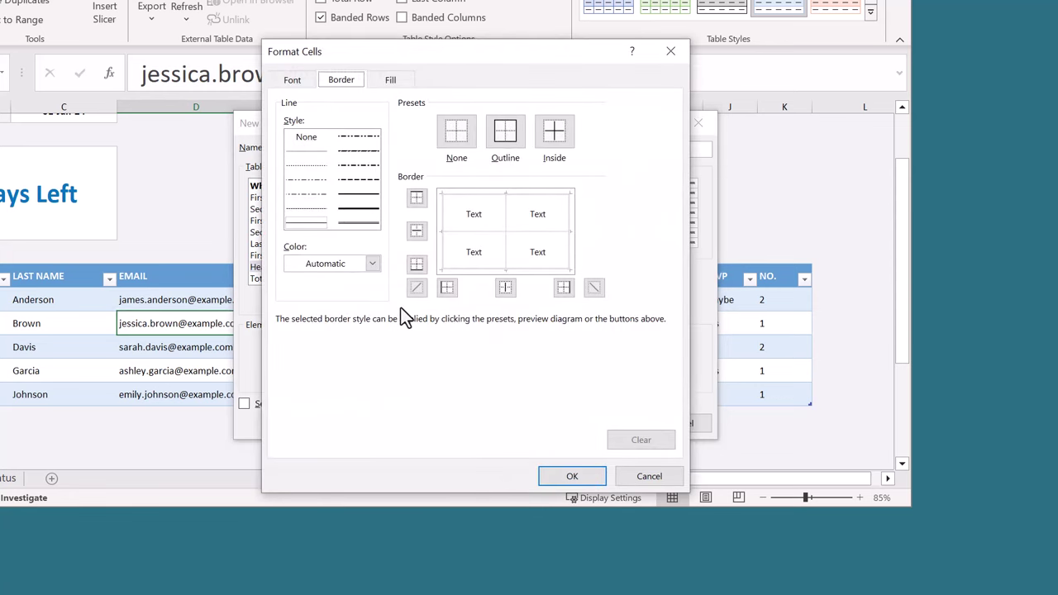
{"action": "left_click", "coordinate": [374, 262]}
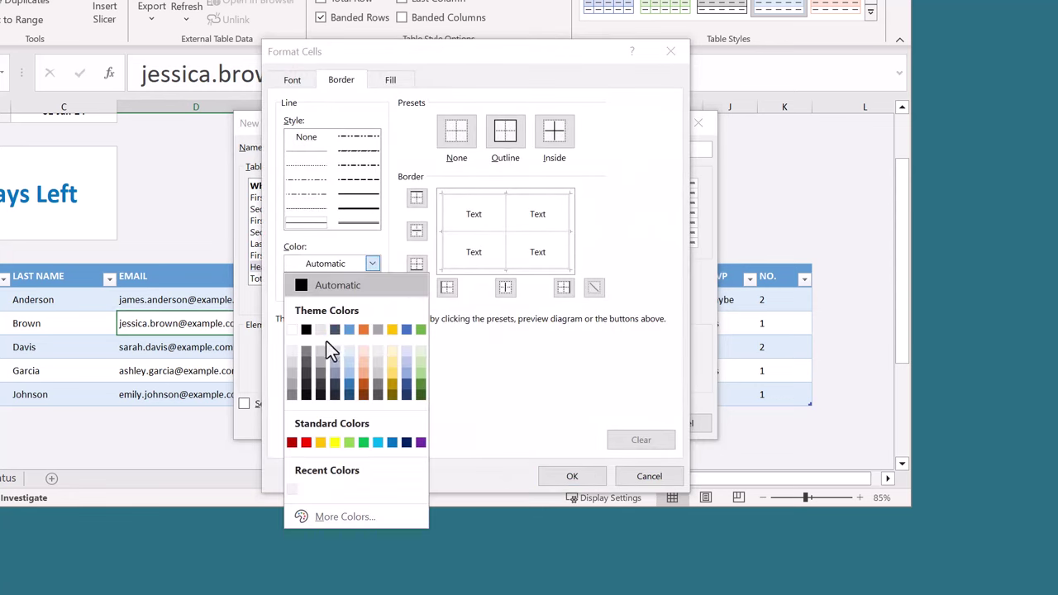
{"action": "left_click", "coordinate": [392, 443]}
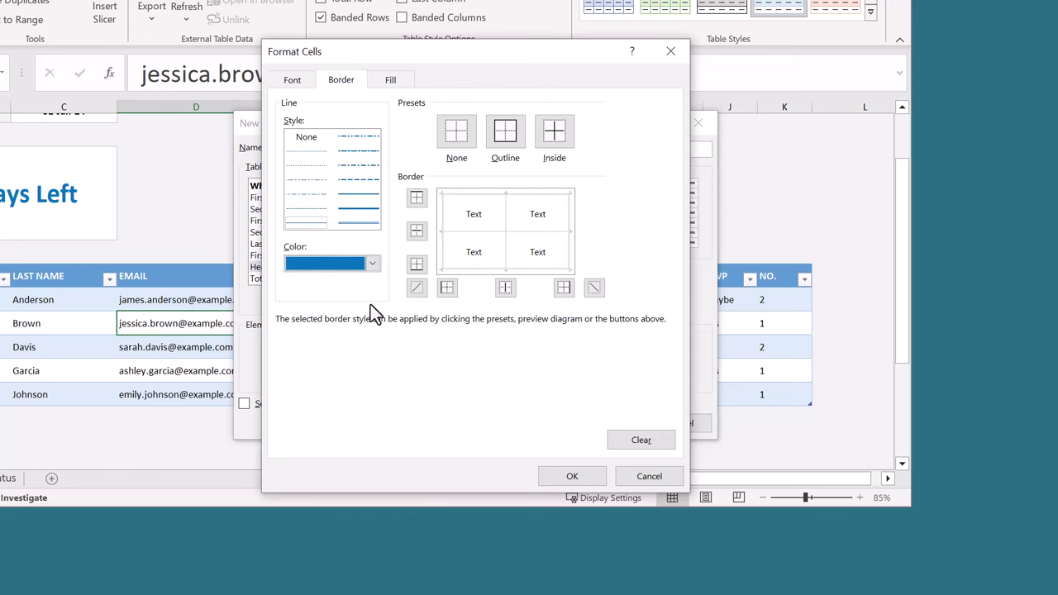
{"action": "left_click", "coordinate": [363, 195]}
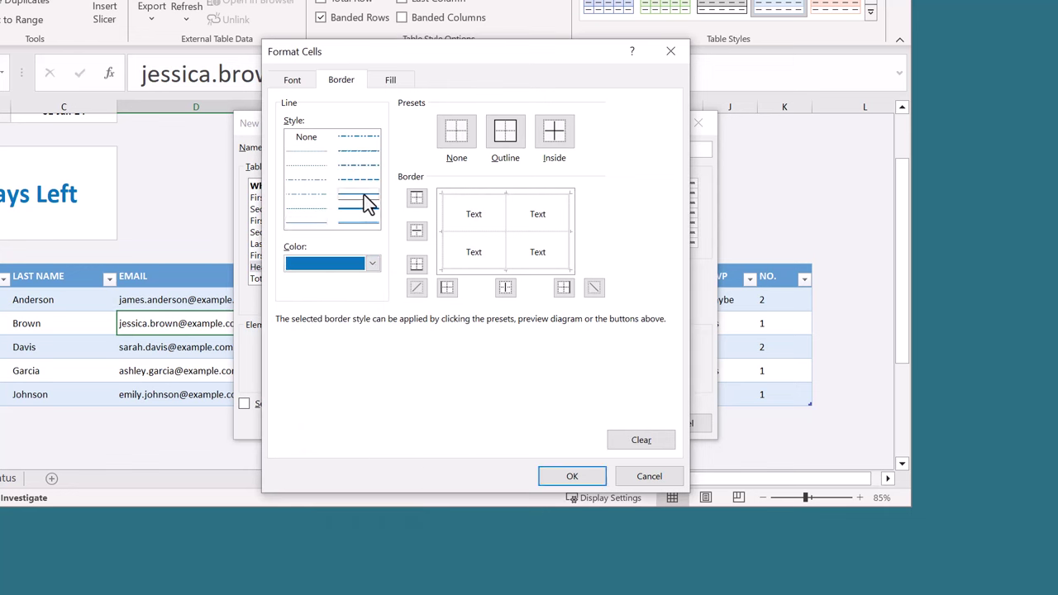
{"action": "left_click", "coordinate": [418, 264]}
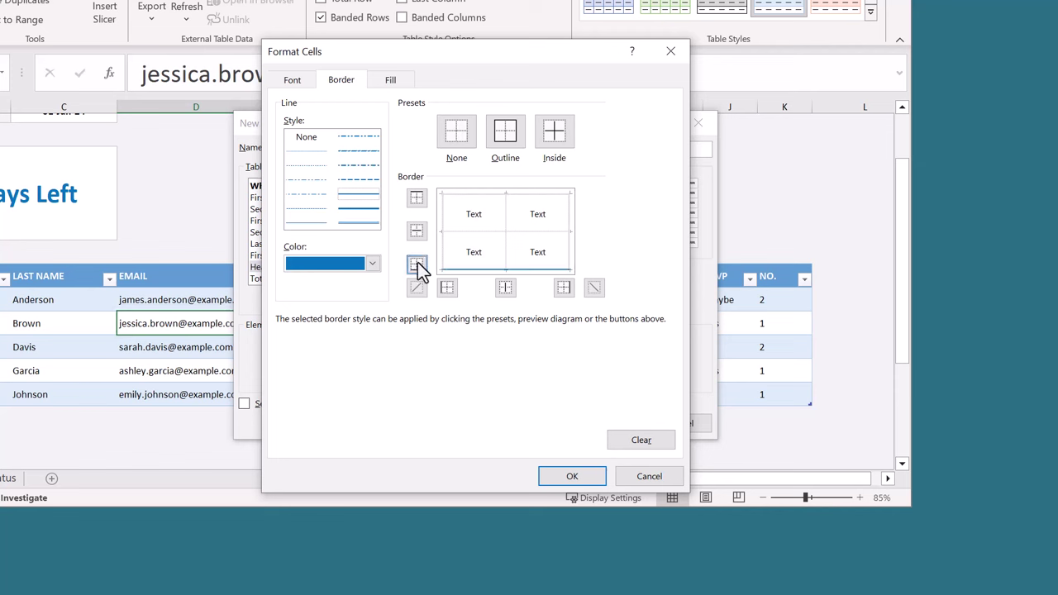
- Make the Header Row element's font bold and shade it with the lightest gray fill
{"action": "left_click", "coordinate": [300, 82]}
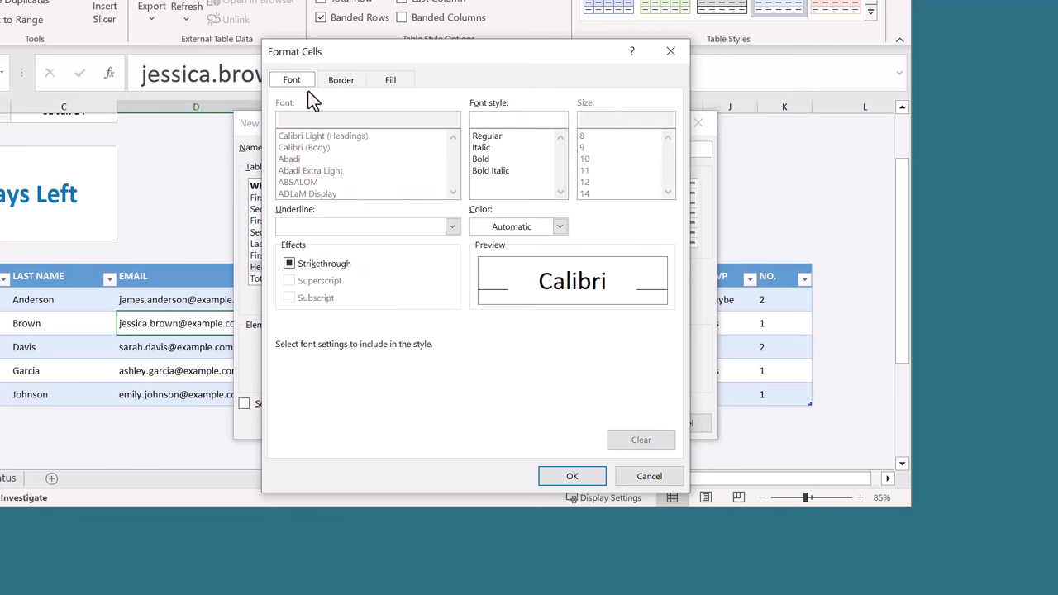
{"action": "left_click", "coordinate": [486, 157]}
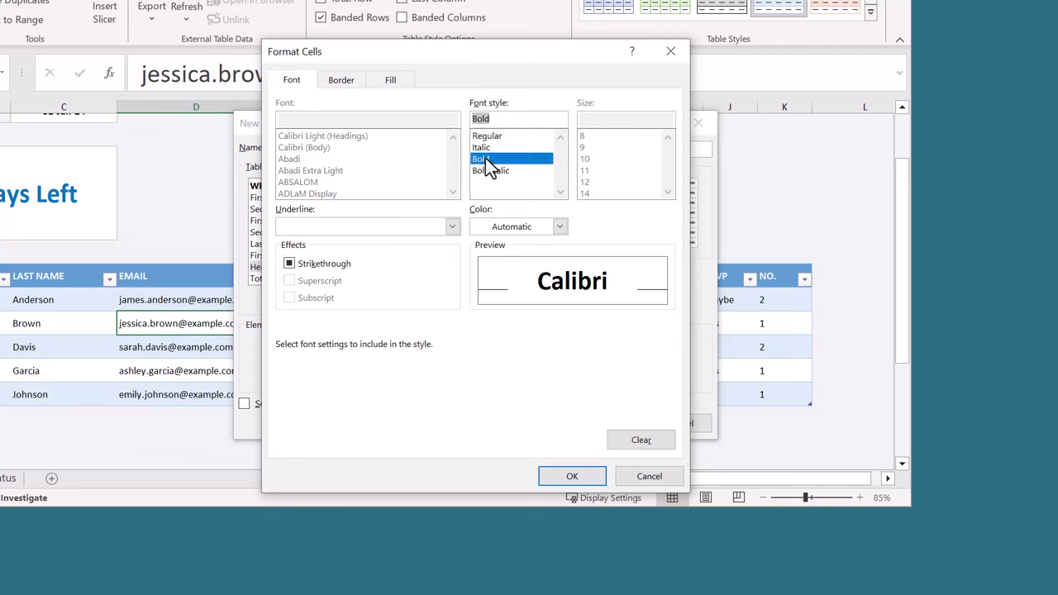
{"action": "left_click", "coordinate": [396, 83]}
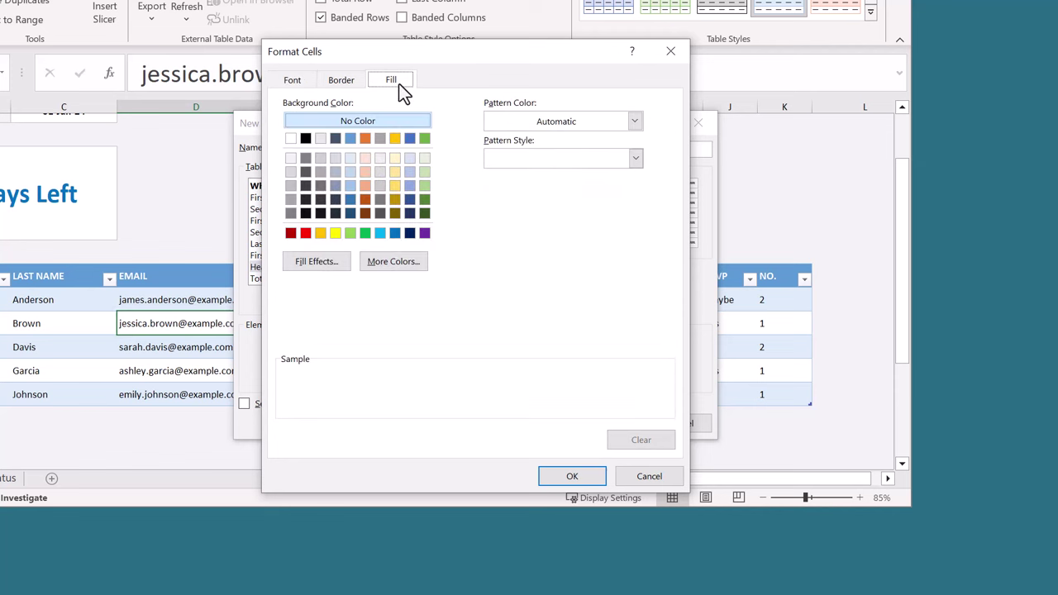
{"action": "left_click", "coordinate": [294, 157]}
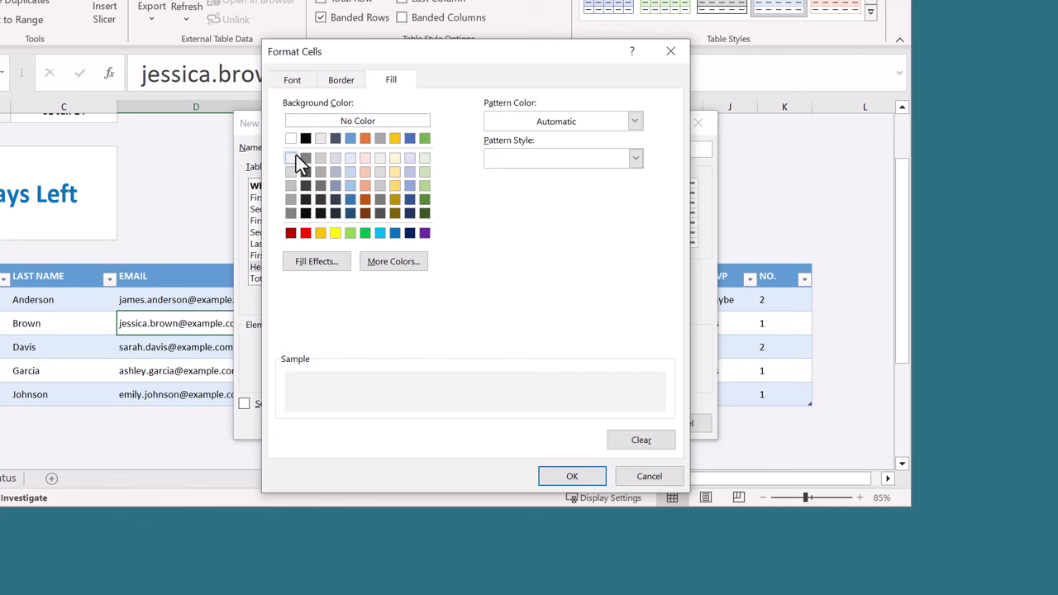
{"action": "left_click", "coordinate": [572, 477]}
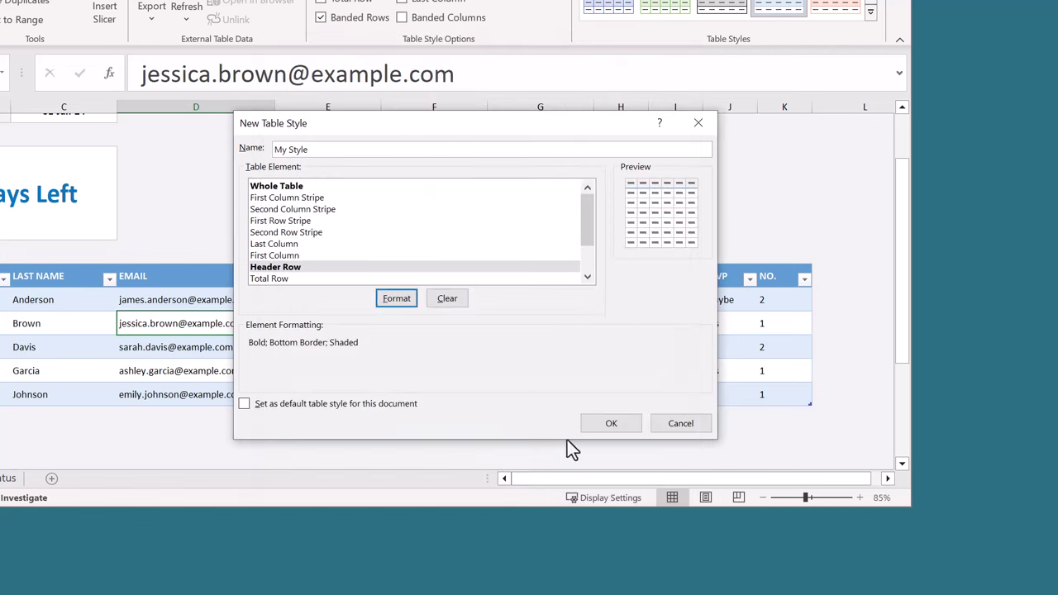
- Save My Style as the document's default table style and apply it to the Contacts table
{"action": "left_click", "coordinate": [243, 403]}
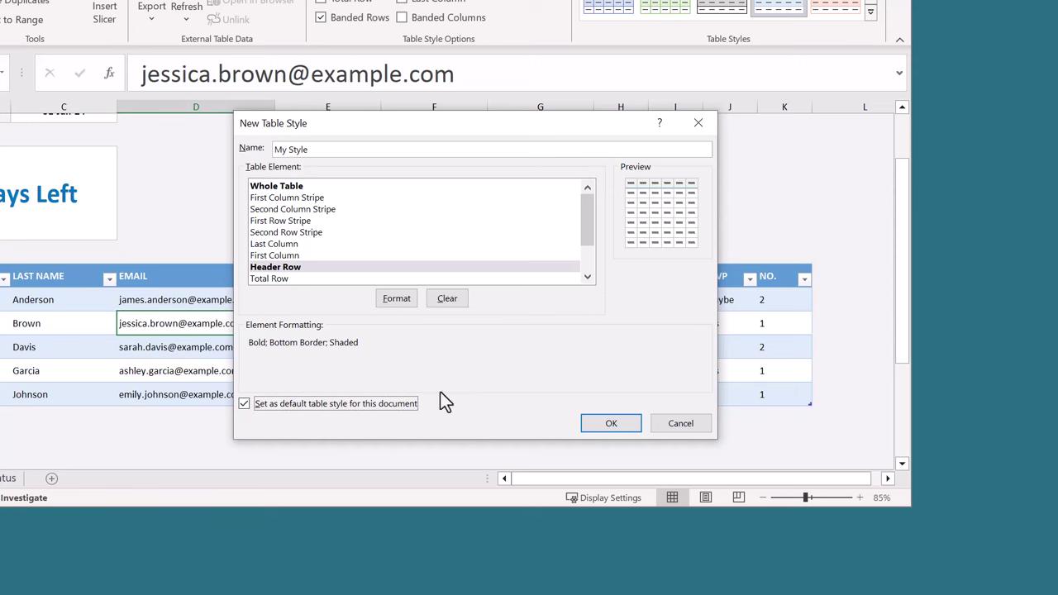
{"action": "left_click", "coordinate": [597, 424]}
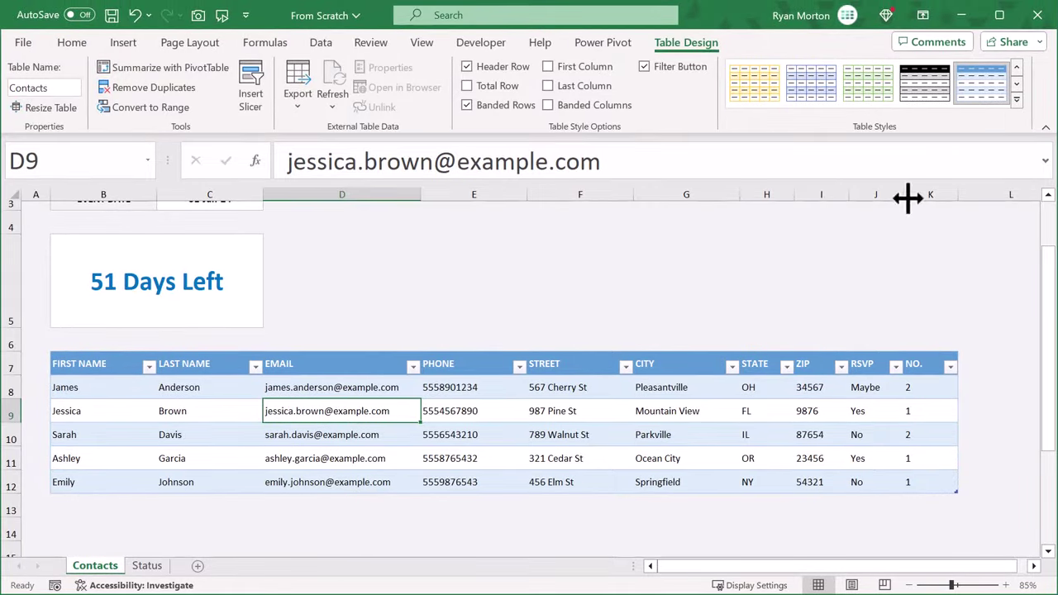
{"action": "left_click", "coordinate": [1017, 99]}
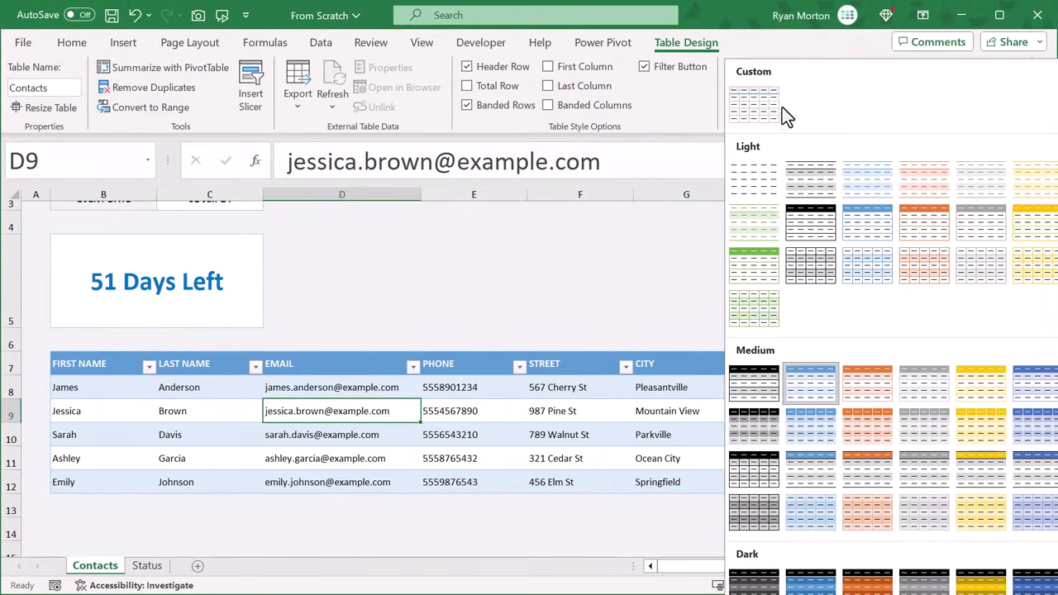
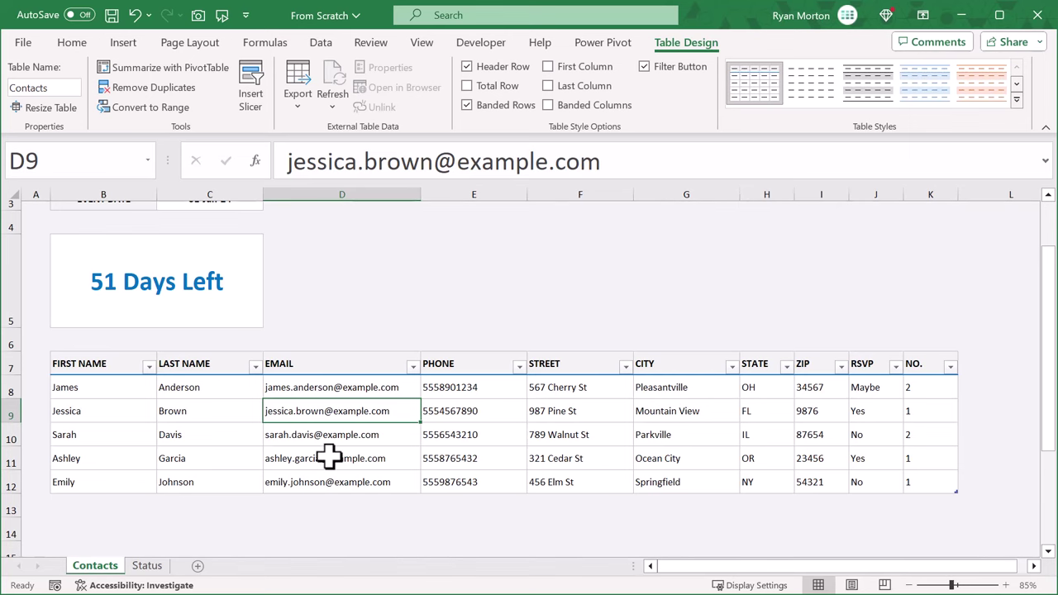
- Delete the tall row 5 on the Status sheet
{"action": "left_click", "coordinate": [149, 568]}
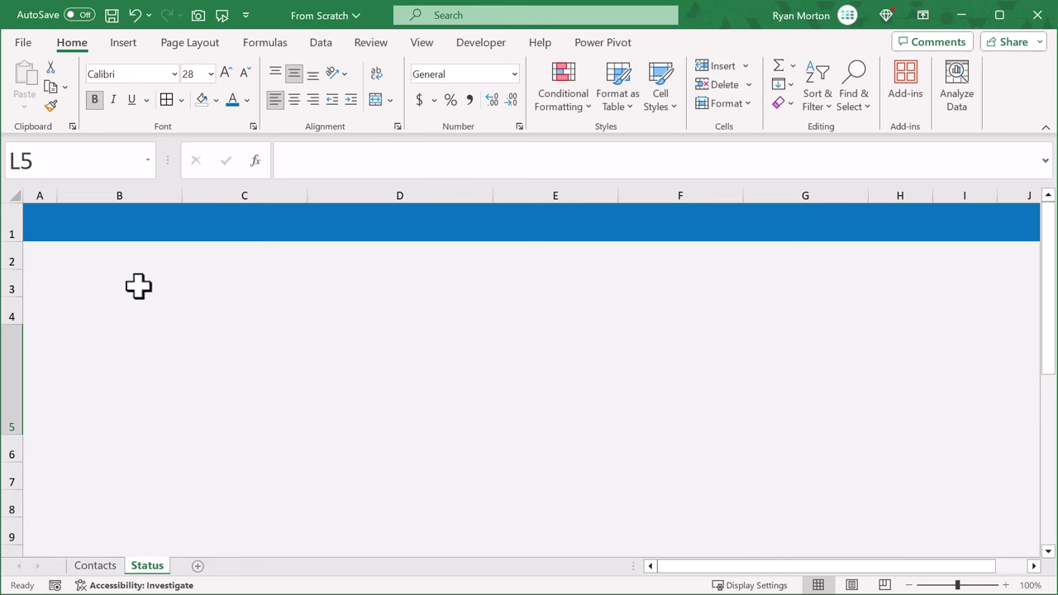
{"action": "right_click", "coordinate": [10, 363]}
{"action": "left_click", "coordinate": [65, 552]}
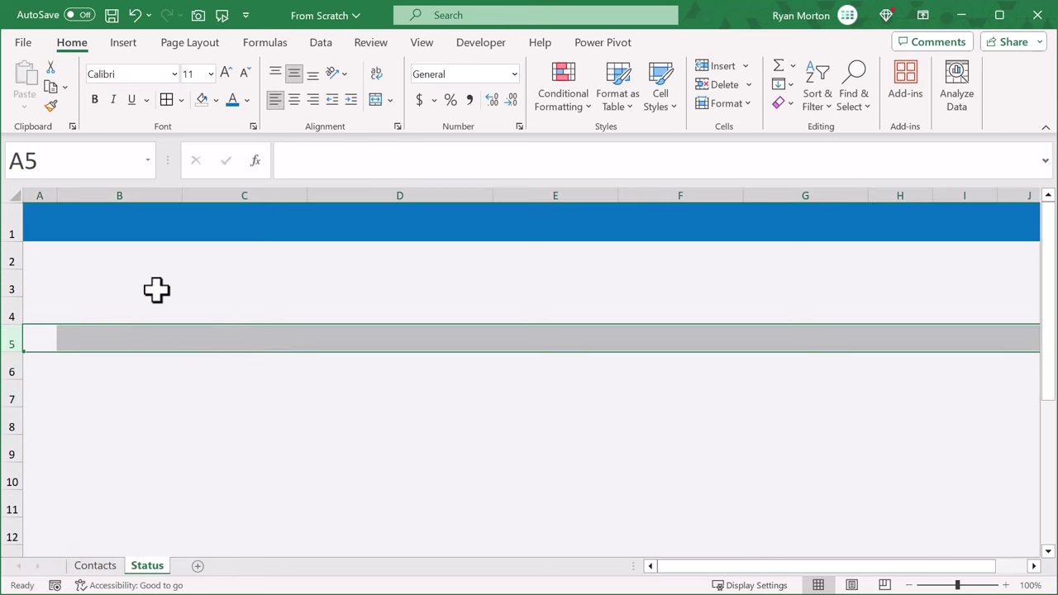
- Enter the title Status List in cell B1 of the Status sheet
{"action": "left_click", "coordinate": [133, 220]}
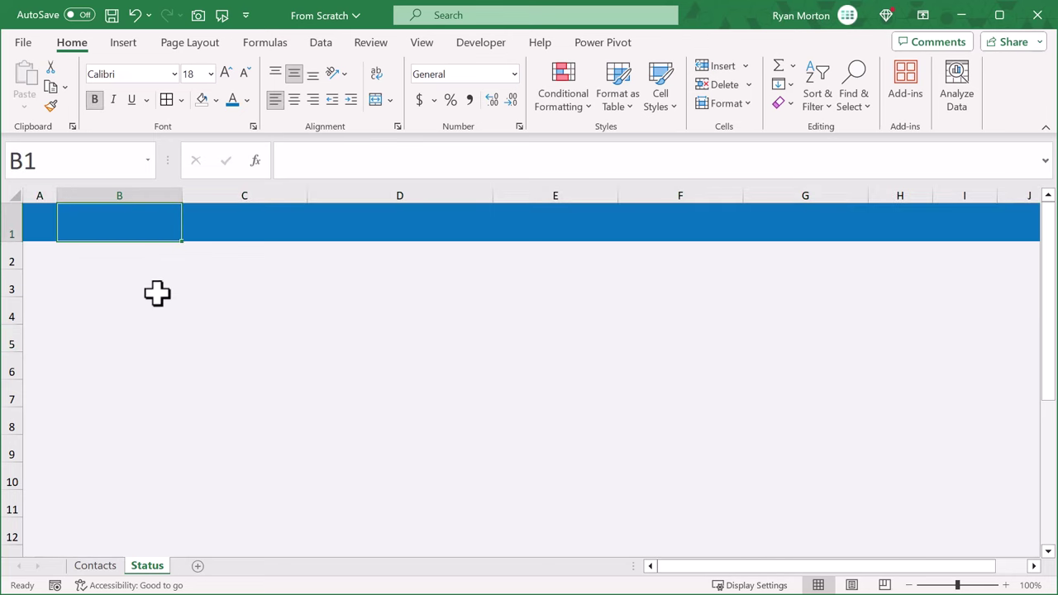
{"action": "type", "text": "Stat"}
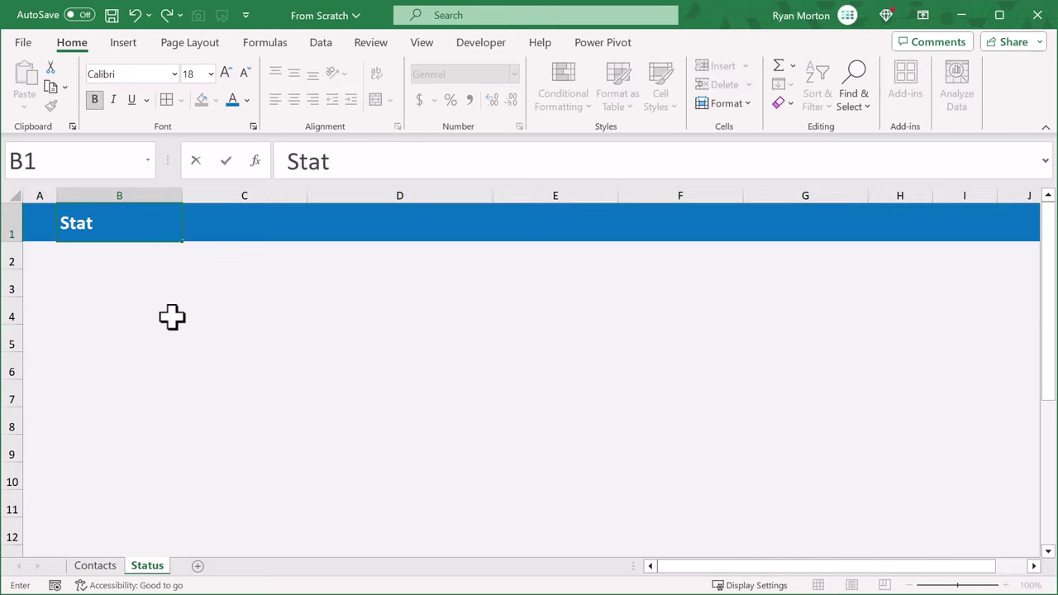
{"action": "type", "text": "us List"}
{"action": "key", "text": "Return"}
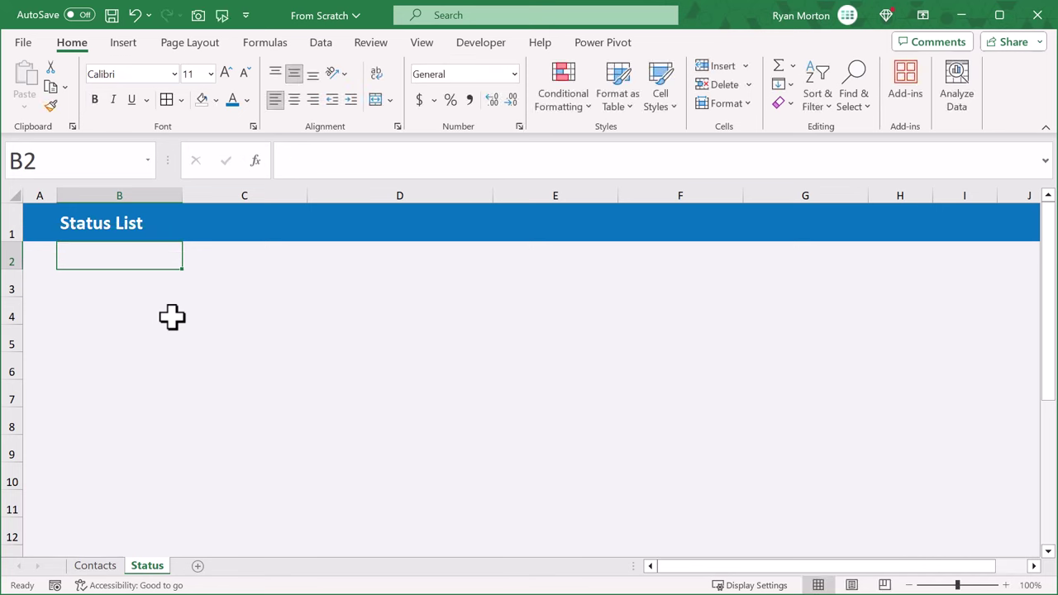
- Enter the column heading RSVP in cell B3 of the Status sheet
{"action": "left_click", "coordinate": [128, 285]}
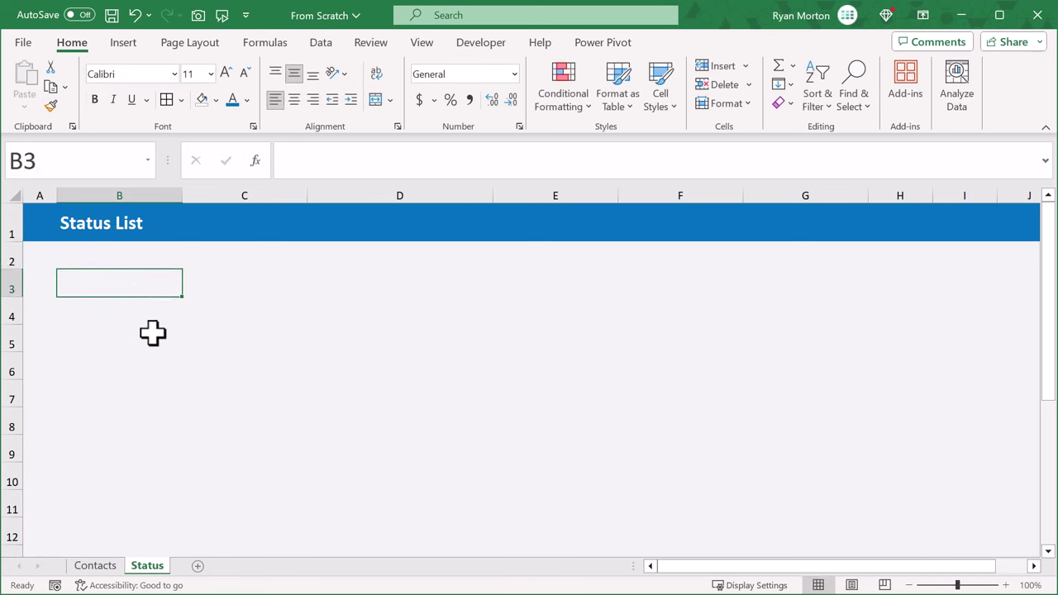
{"action": "type", "text": "RSVP"}
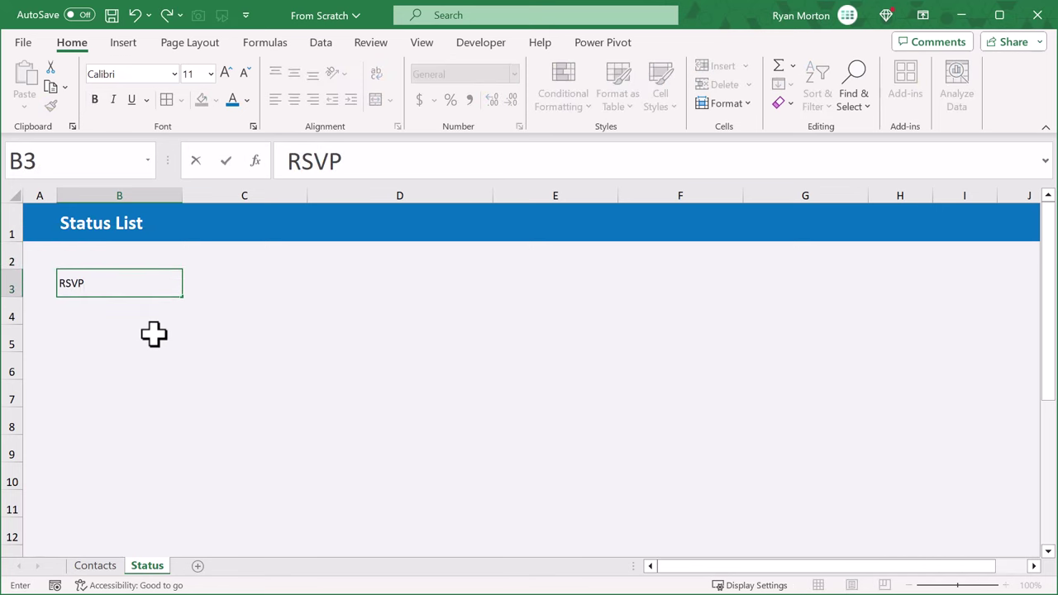
{"action": "left_click", "coordinate": [248, 284]}
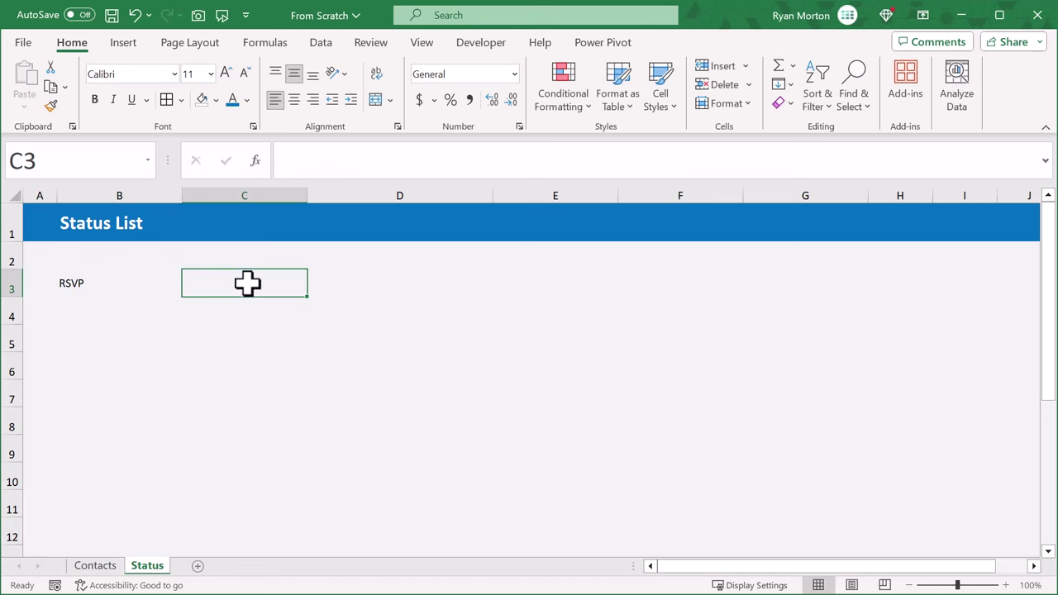
- Enter the heading SUM in cell C3 and the RSVP options Yes, No and Maybe in cells B4 to B6
{"action": "type", "text": "SUM"}
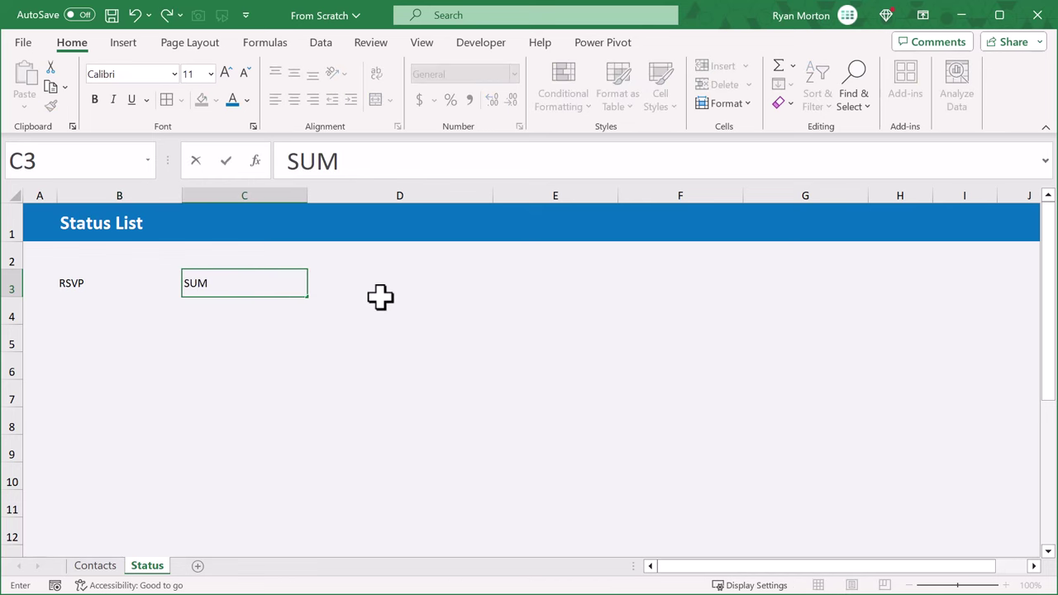
{"action": "key", "text": "Return"}
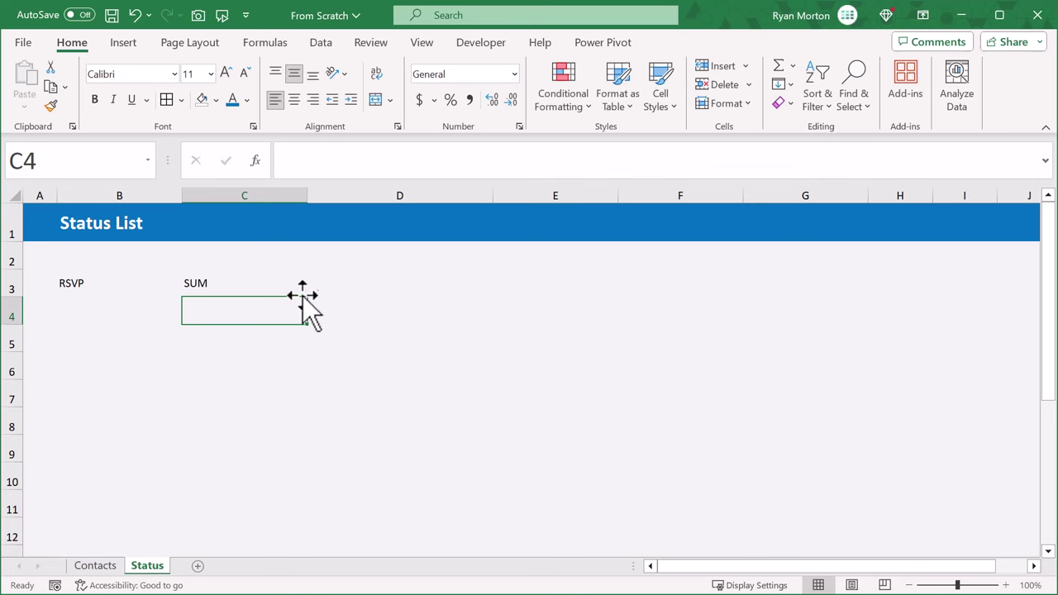
{"action": "left_click", "coordinate": [110, 306]}
{"action": "type", "text": "Yes"}
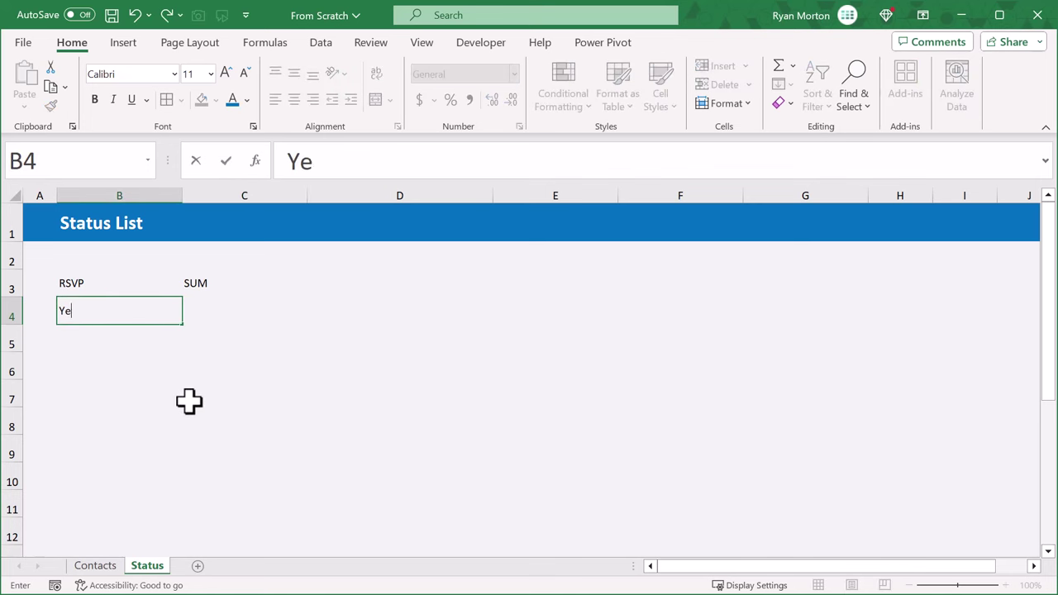
{"action": "key", "text": "Return"}
{"action": "type", "text": "No"}
{"action": "key", "text": "Return"}
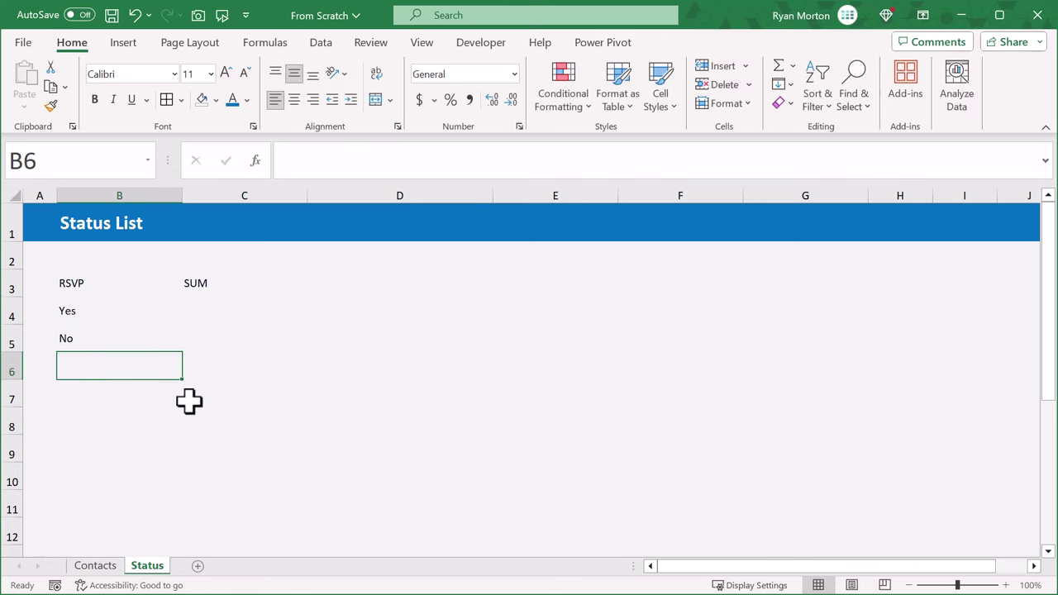
{"action": "type", "text": "Maybe"}
{"action": "key", "text": "Return"}
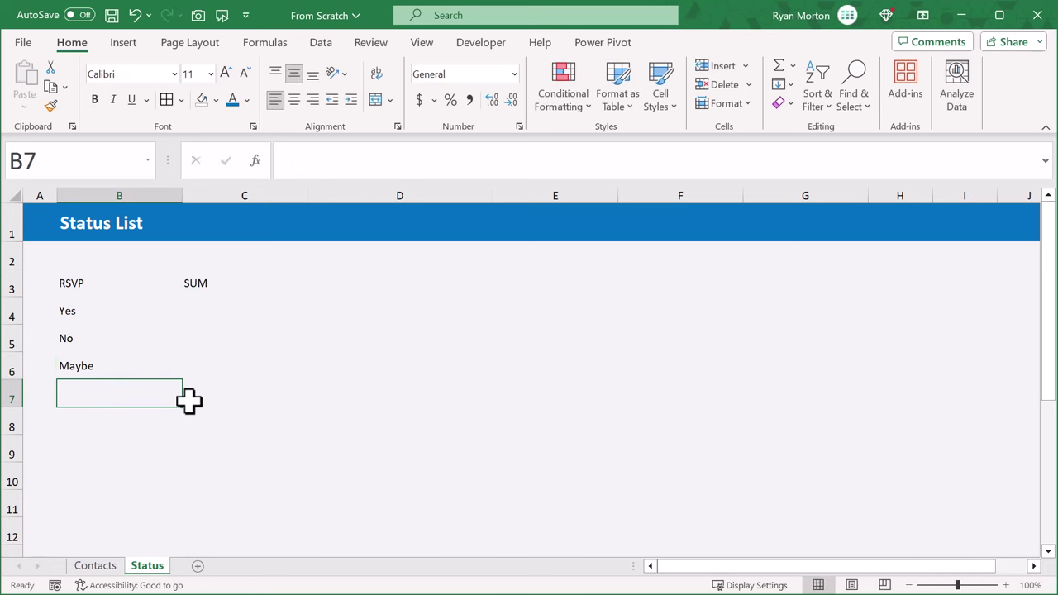
- Convert the range B3:C6 into a table with headers and name the table Status
{"action": "left_click_drag", "start_coordinate": [101, 282], "coordinate": [223, 355]}
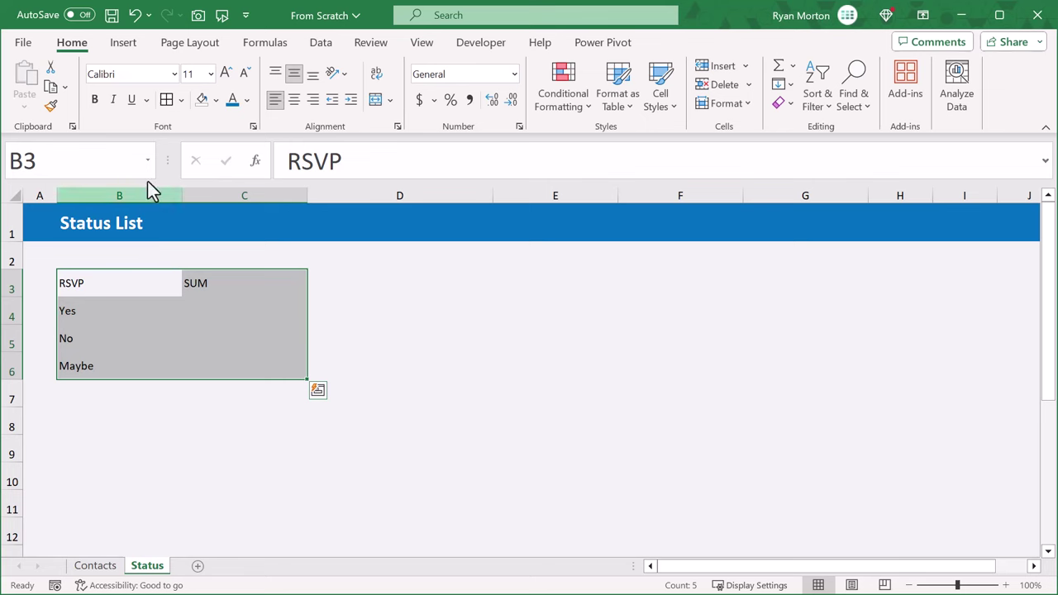
{"action": "left_click", "coordinate": [126, 45]}
{"action": "left_click", "coordinate": [149, 75]}
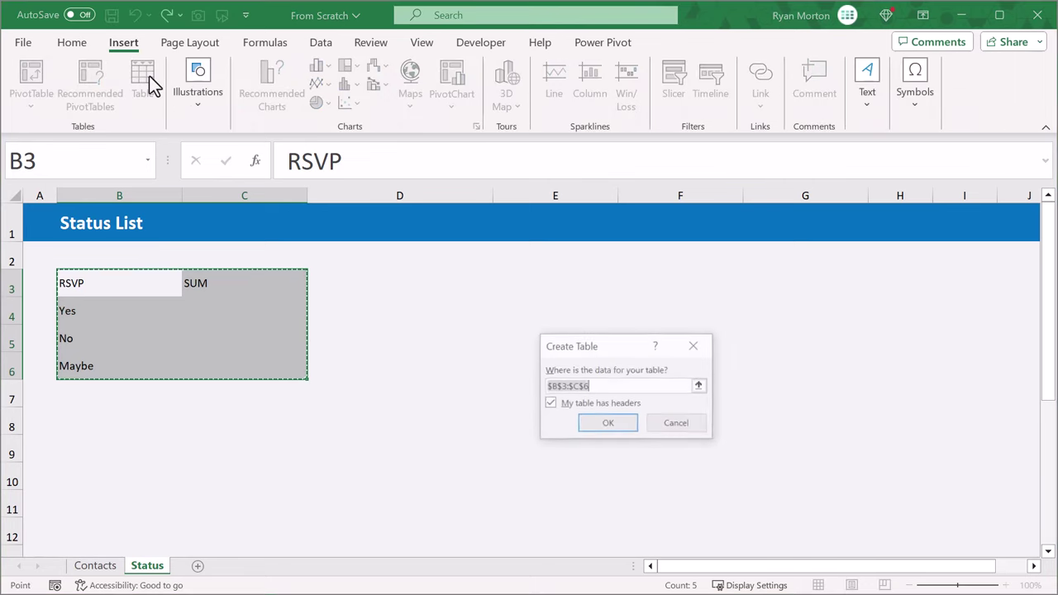
{"action": "left_click", "coordinate": [585, 422]}
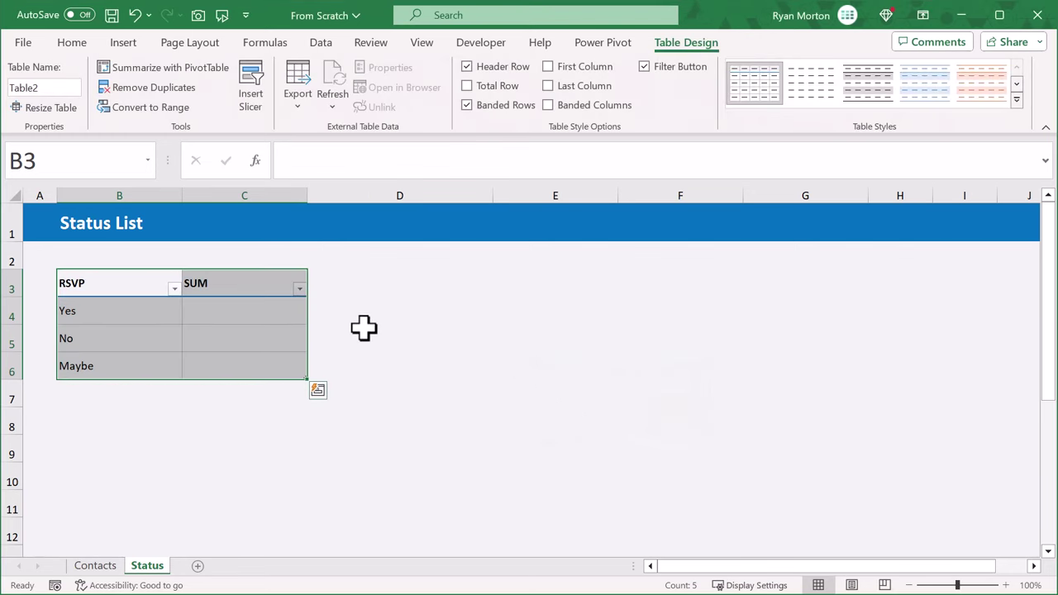
{"action": "left_click", "coordinate": [61, 88]}
{"action": "type", "text": "Status"}
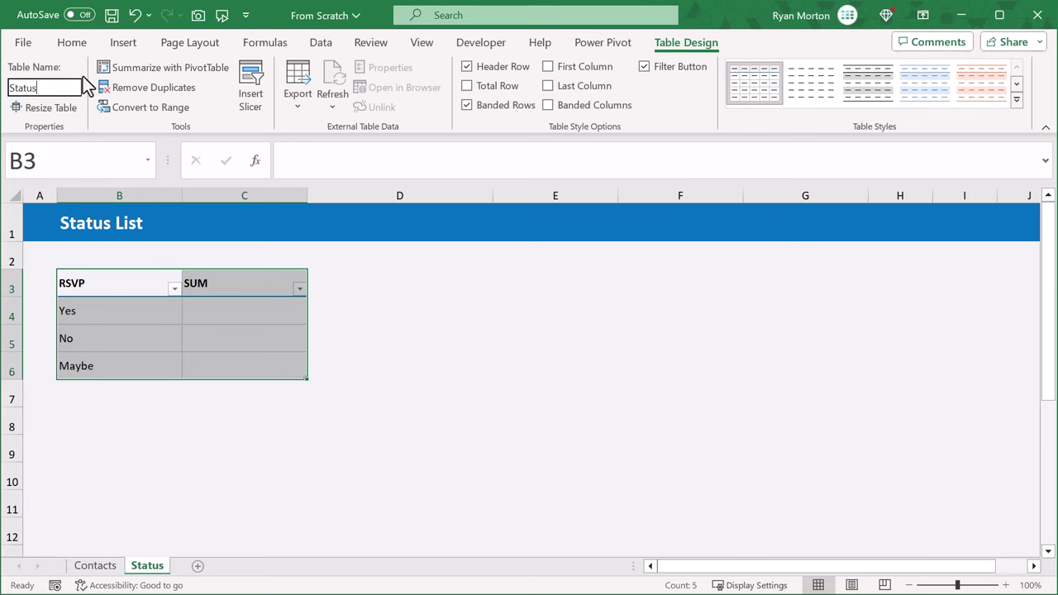
{"action": "key", "text": "Return"}
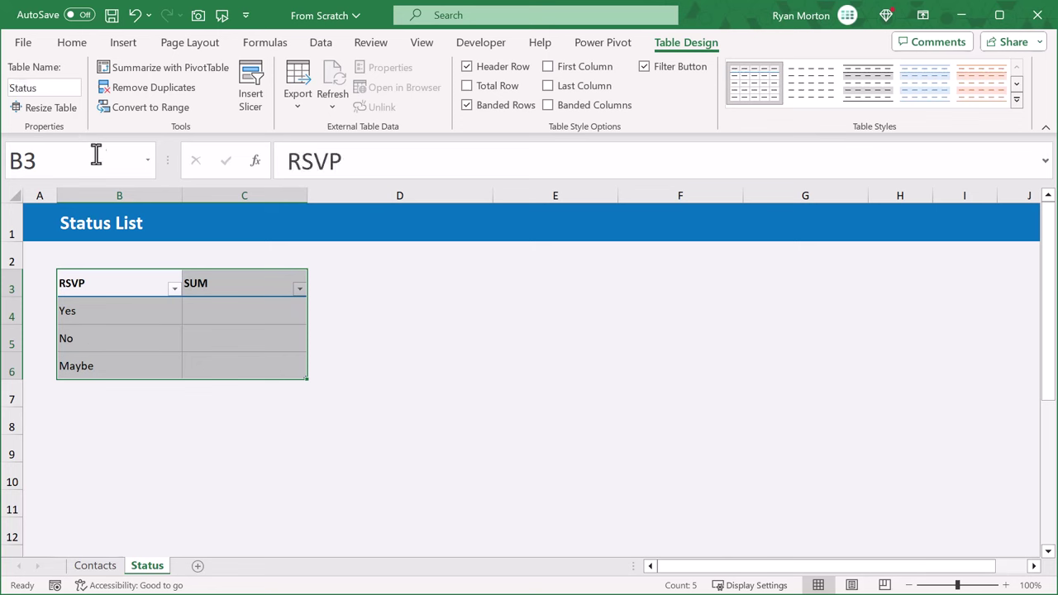
- Remove the cell fill from the whole Status table by setting it to No Fill
{"action": "left_click", "coordinate": [75, 43]}
{"action": "left_click", "coordinate": [215, 100]}
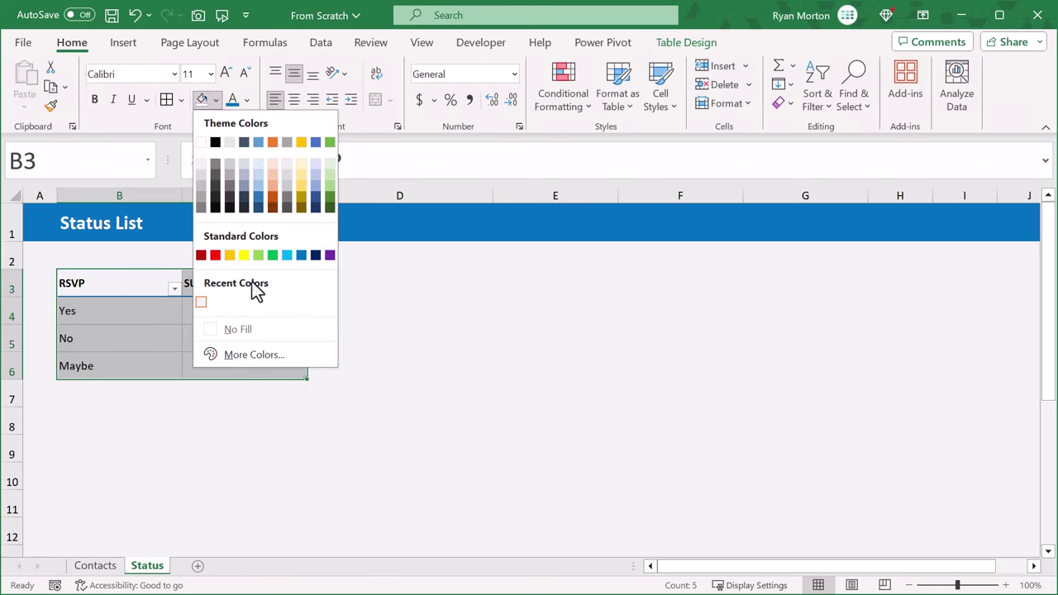
{"action": "left_click", "coordinate": [244, 329]}
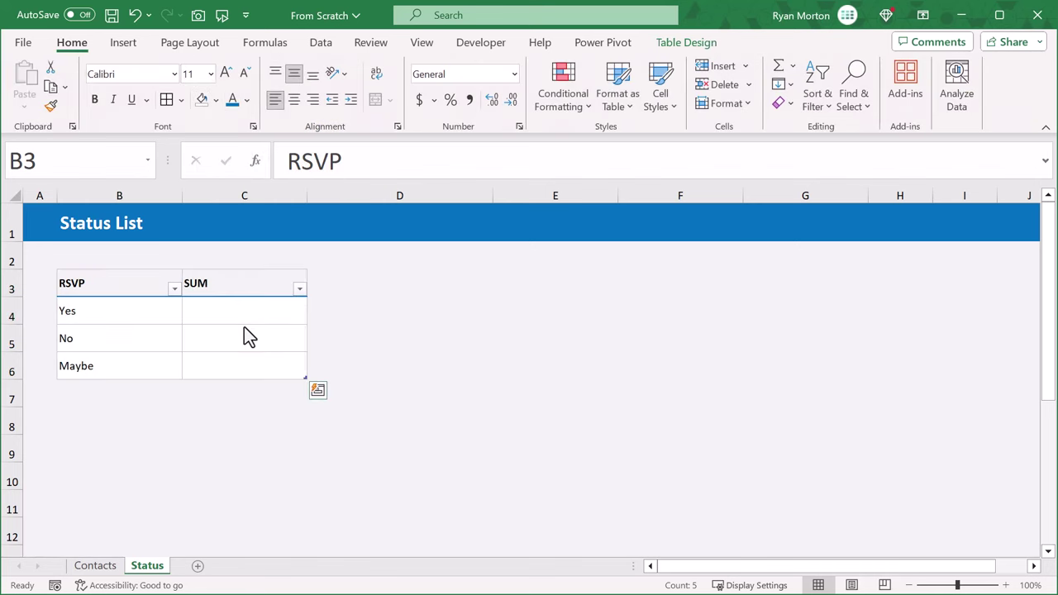
{"action": "left_click", "coordinate": [119, 421]}
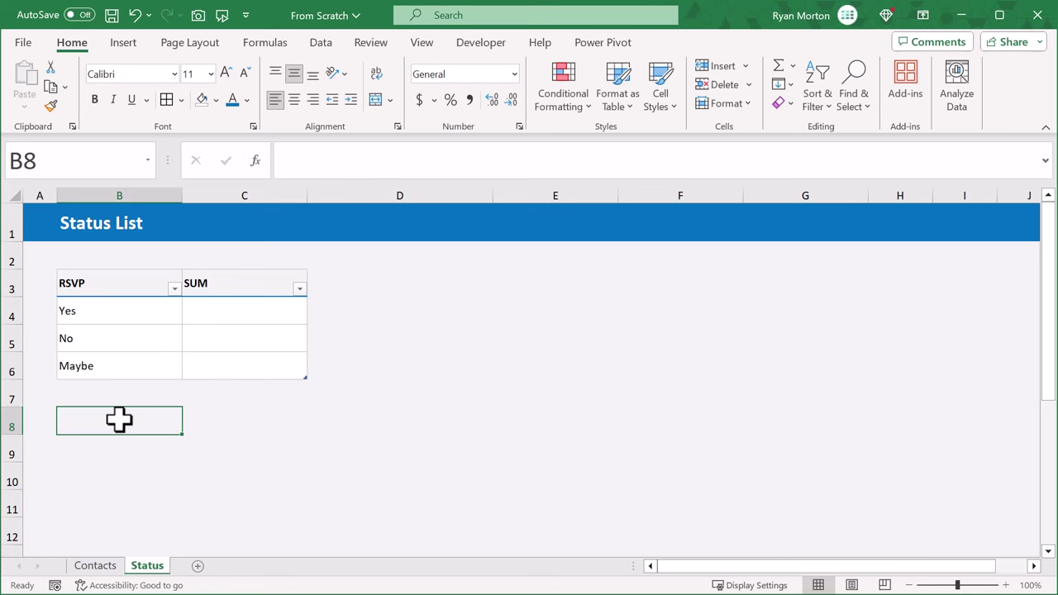
- Define the name statusList for the RSVP options in cells B4 to B6 and check it among the workbook's names
{"action": "left_click", "coordinate": [138, 267]}
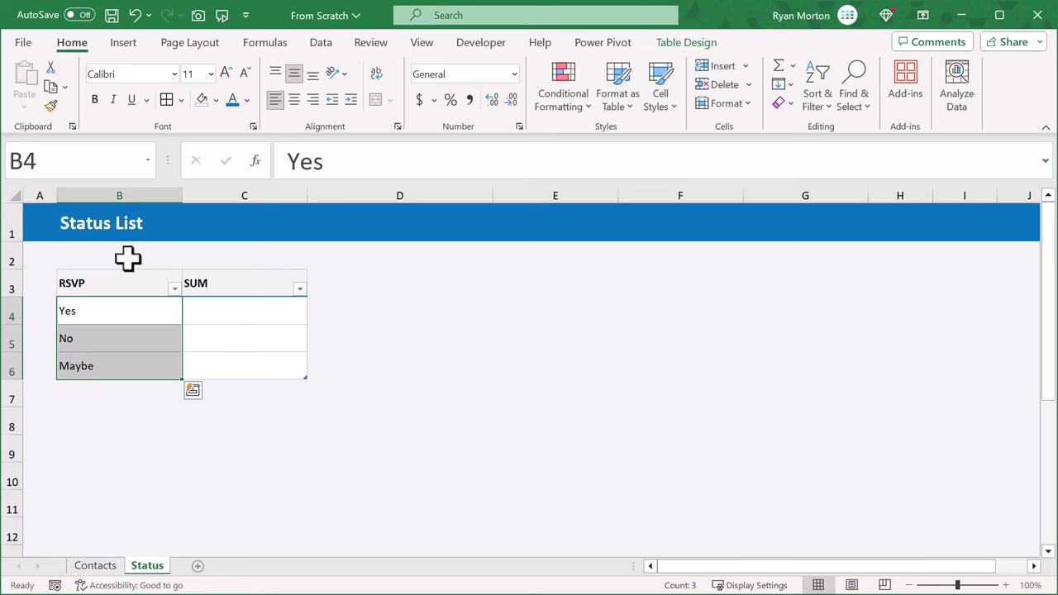
{"action": "left_click", "coordinate": [101, 162]}
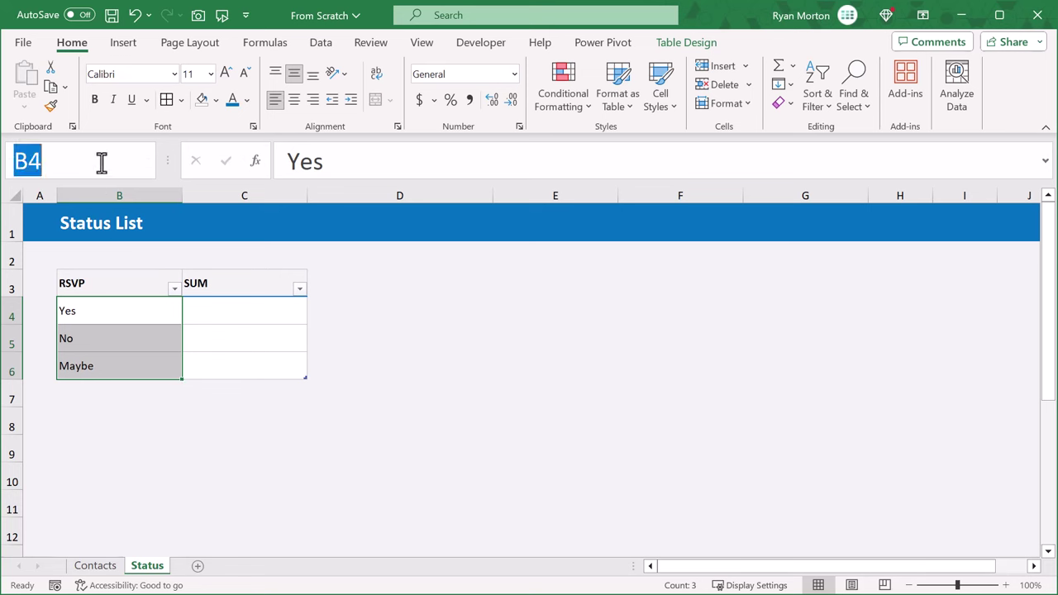
{"action": "type", "text": "s"}
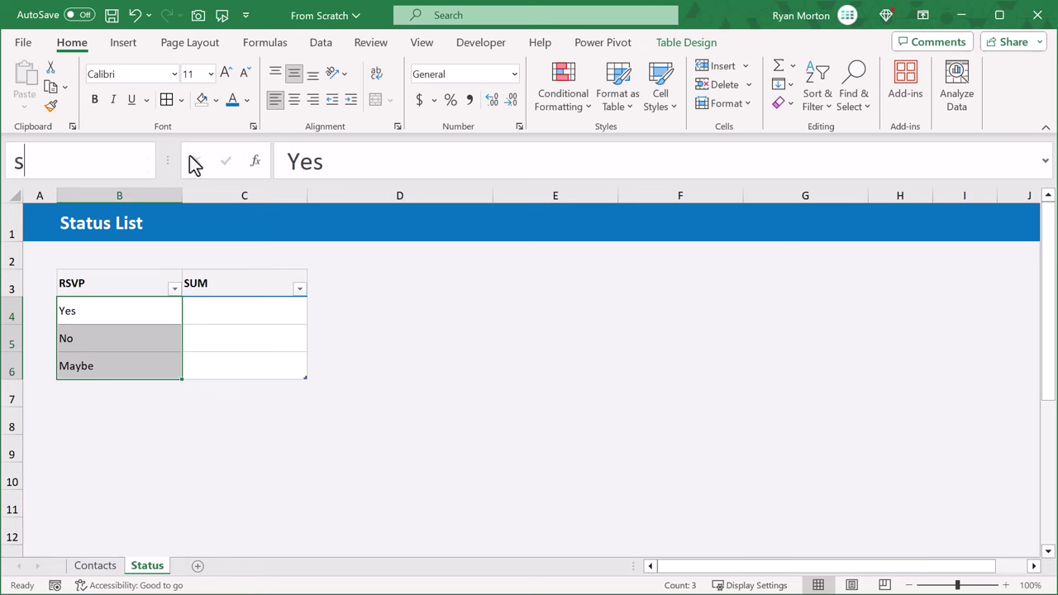
{"action": "type", "text": "tatusList"}
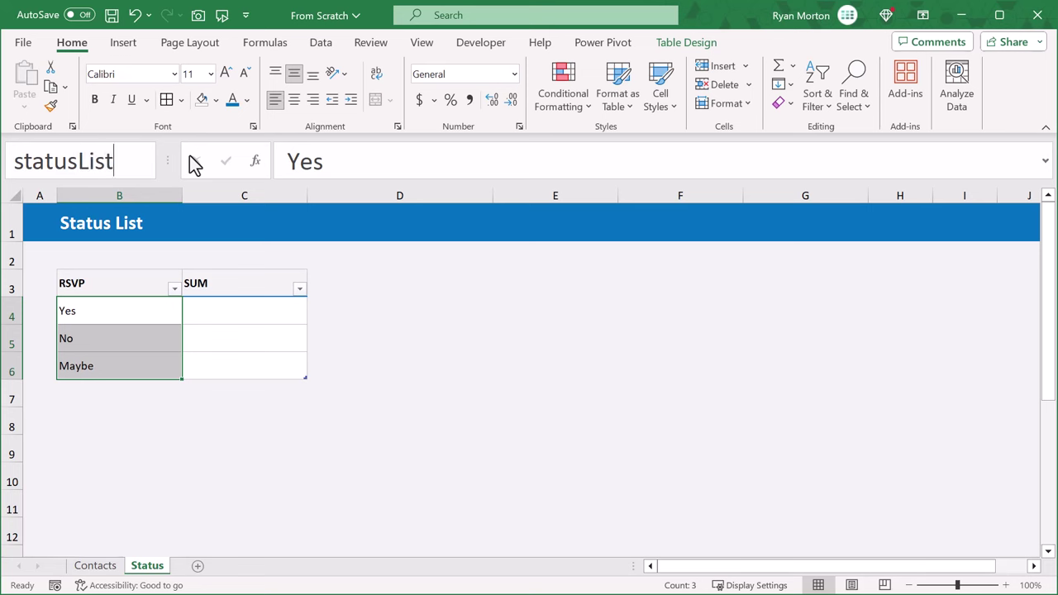
{"action": "key", "text": "Return"}
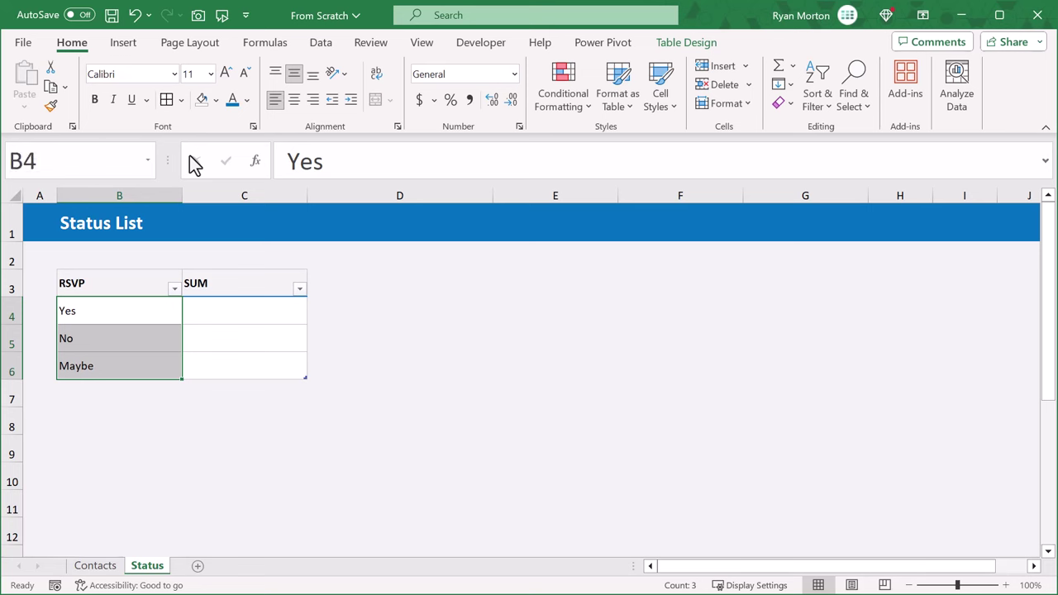
{"action": "left_click", "coordinate": [147, 162]}
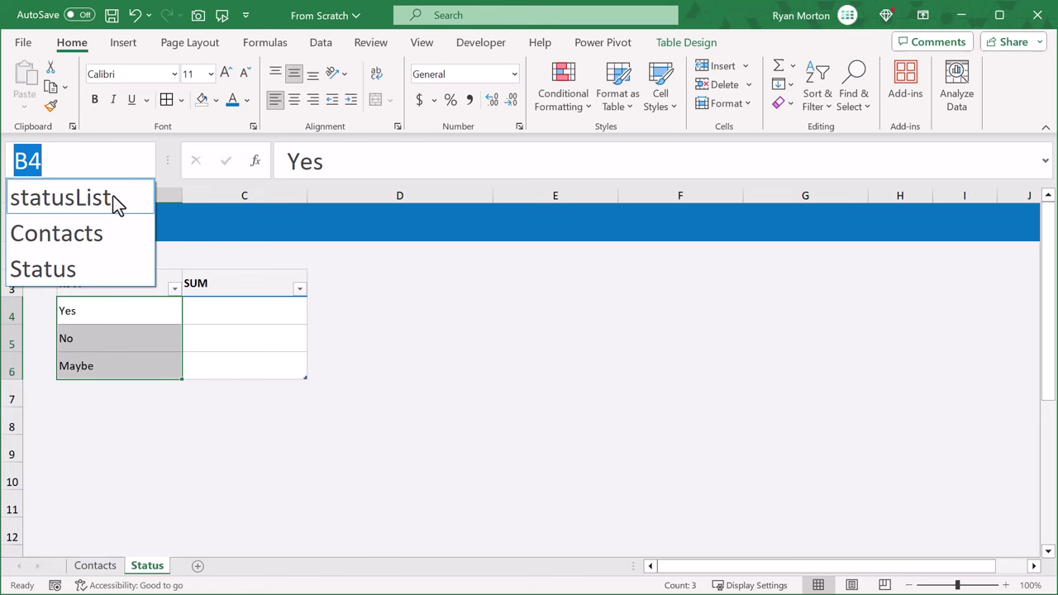
{"action": "left_click", "coordinate": [142, 163]}
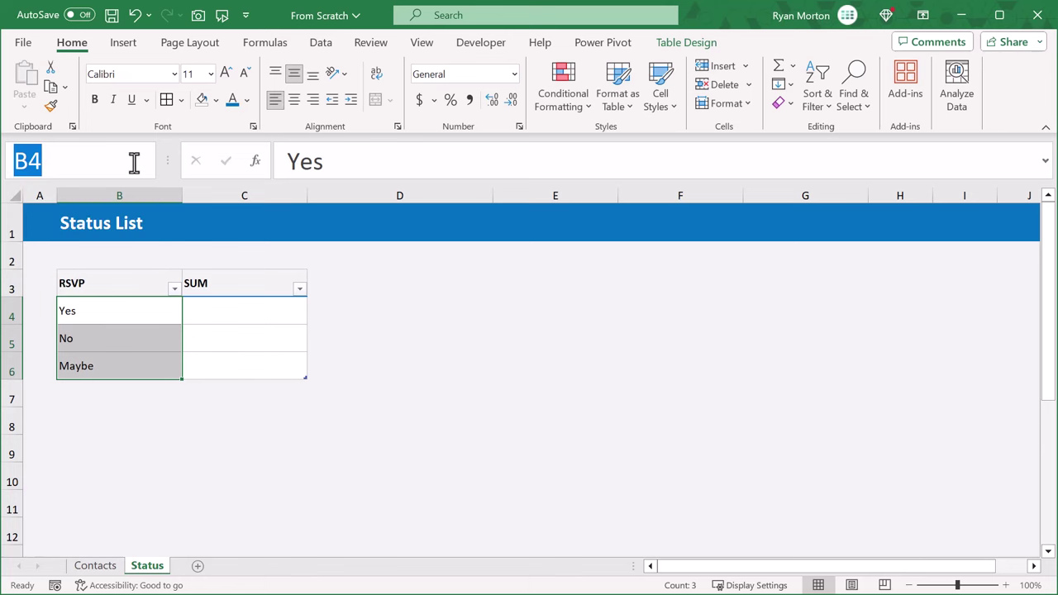
- Apply List data validation with the source =statusList to the RSVP column of the Contacts table
{"action": "left_click", "coordinate": [95, 565]}
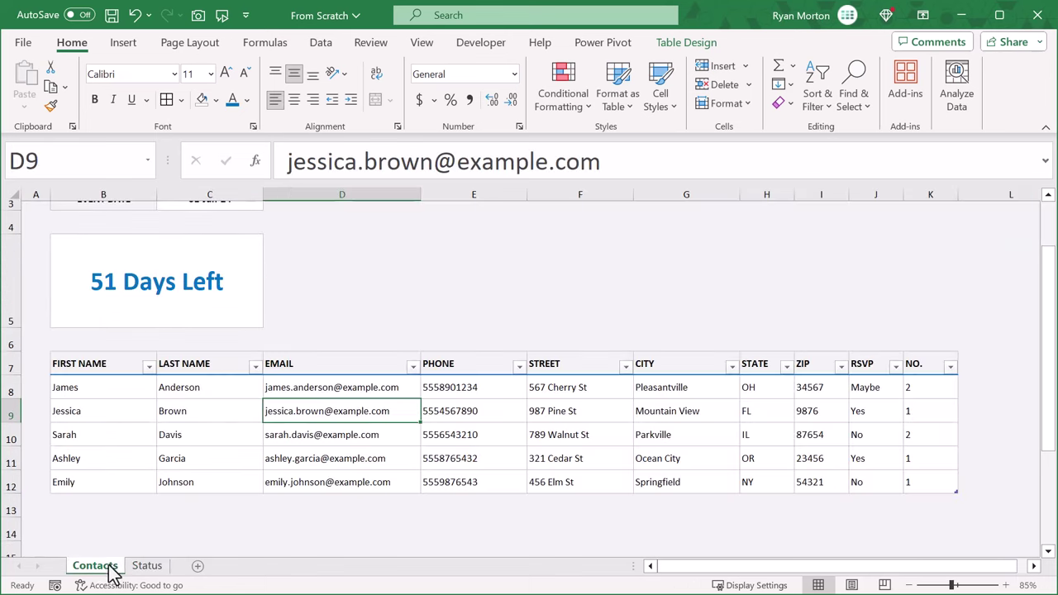
{"action": "left_click", "coordinate": [863, 351]}
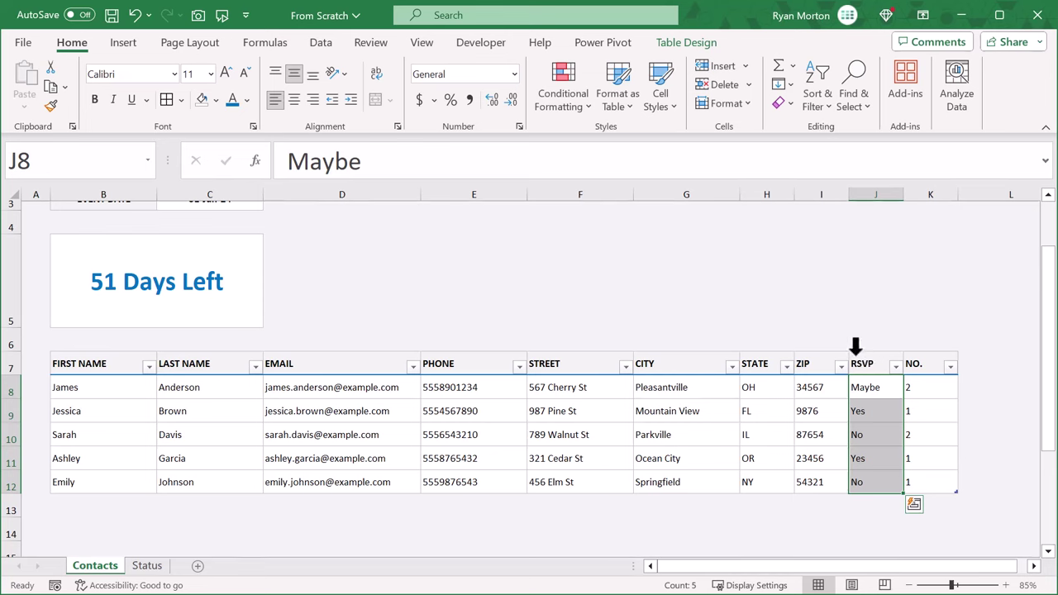
{"action": "left_click", "coordinate": [324, 45]}
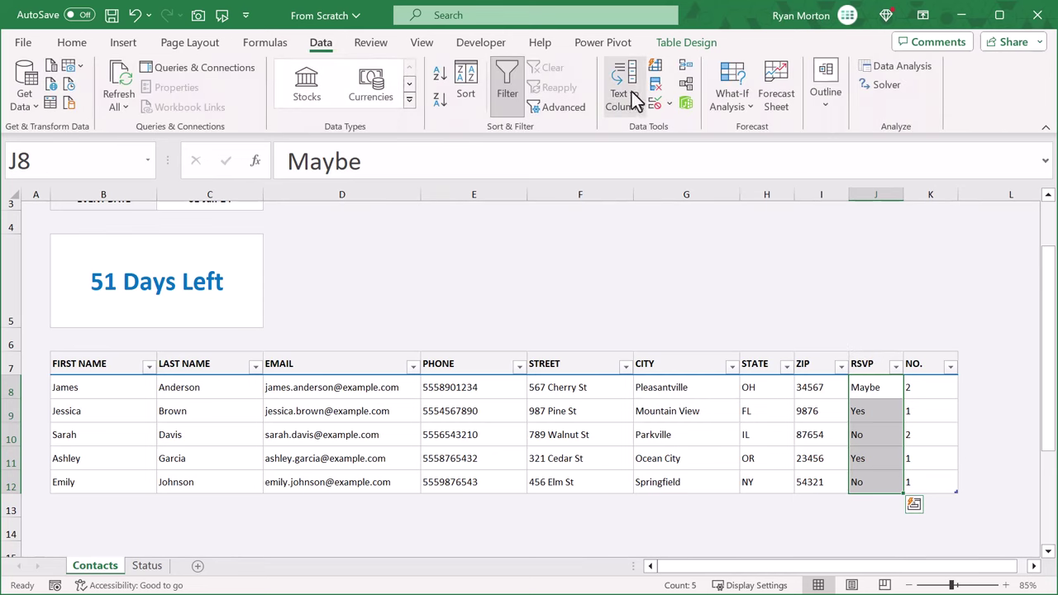
{"action": "left_click", "coordinate": [659, 106]}
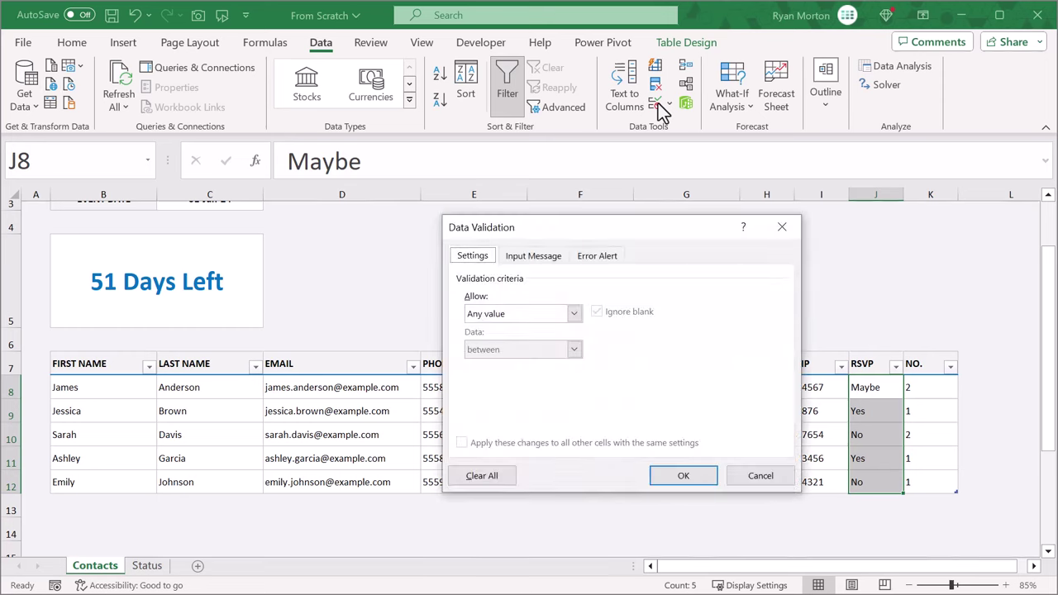
{"action": "left_click", "coordinate": [574, 315]}
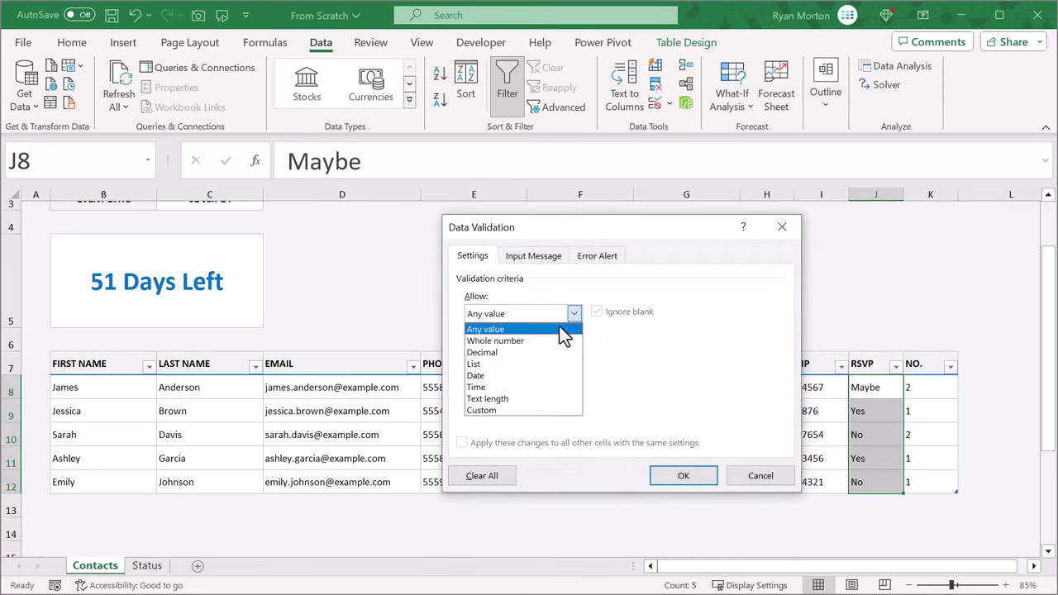
{"action": "left_click", "coordinate": [520, 365]}
{"action": "left_click", "coordinate": [503, 384]}
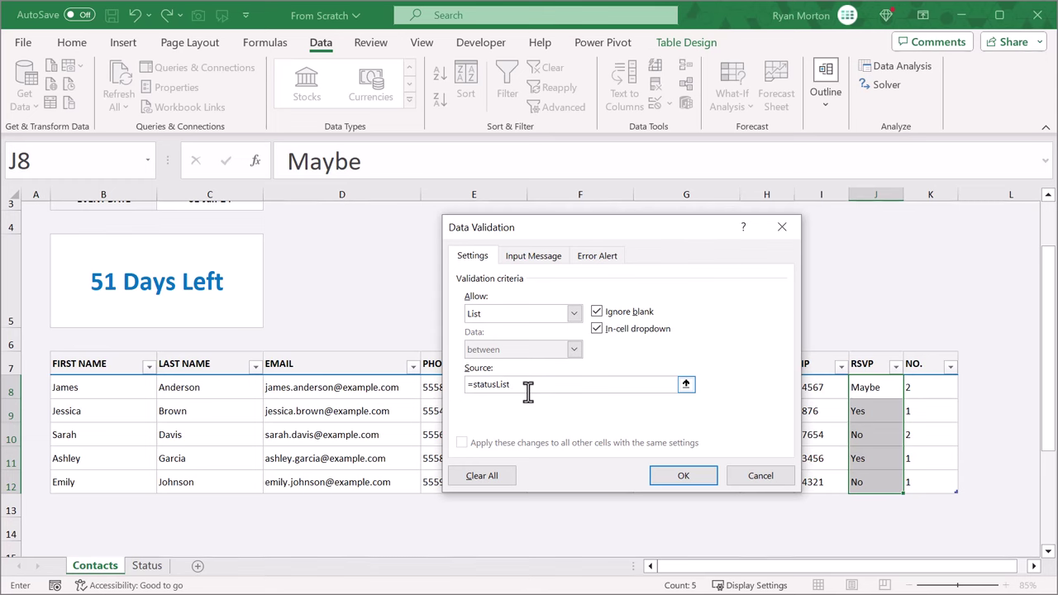
{"action": "left_click", "coordinate": [658, 476]}
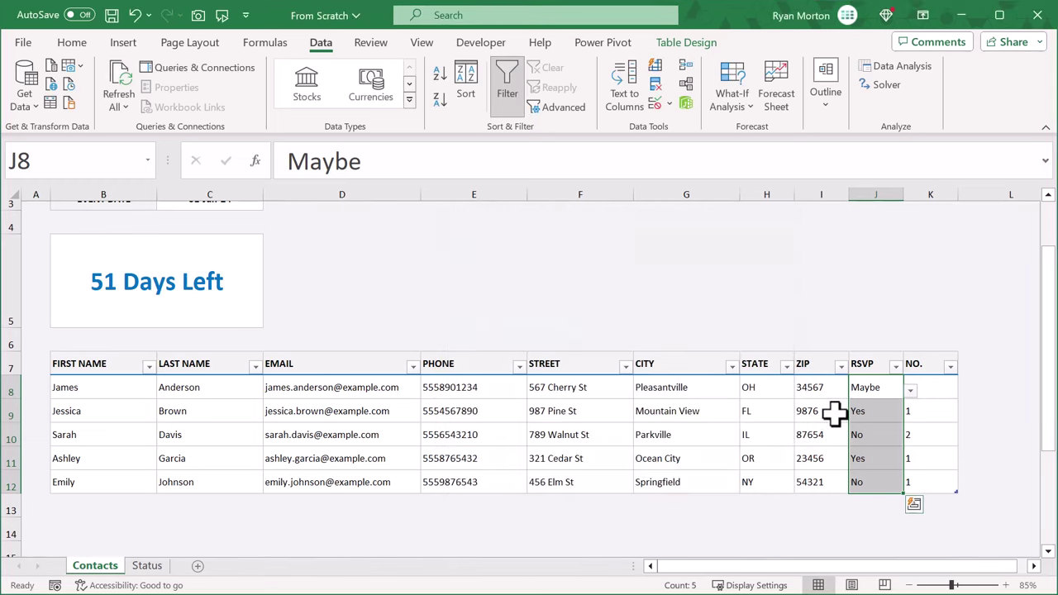
- Test the validation list in cell J8 of the Contacts sheet by picking Maybe
{"action": "left_click", "coordinate": [875, 389]}
{"action": "left_click", "coordinate": [910, 390]}
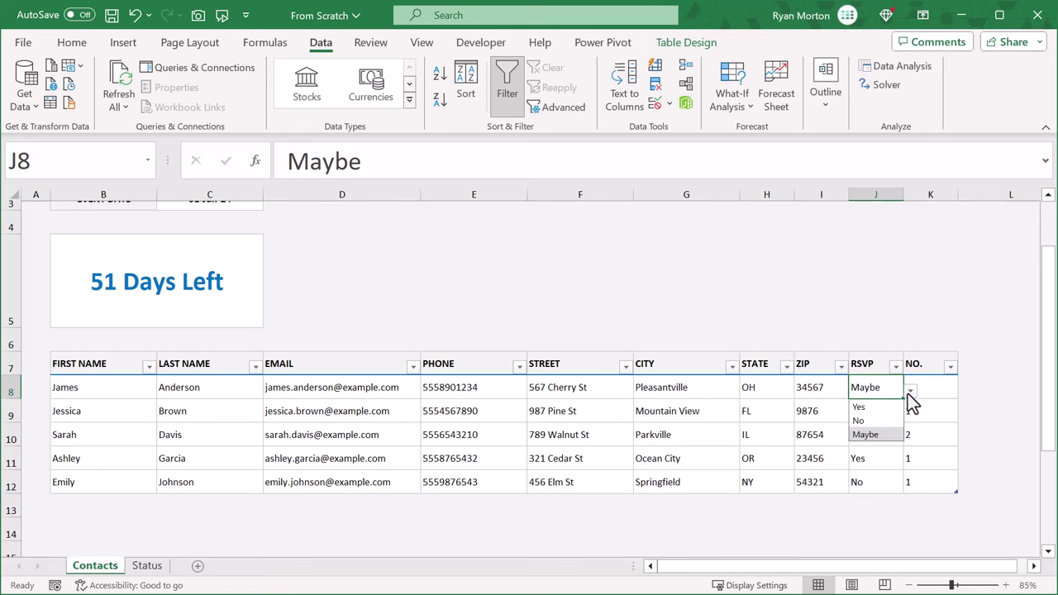
{"action": "left_click", "coordinate": [890, 436]}
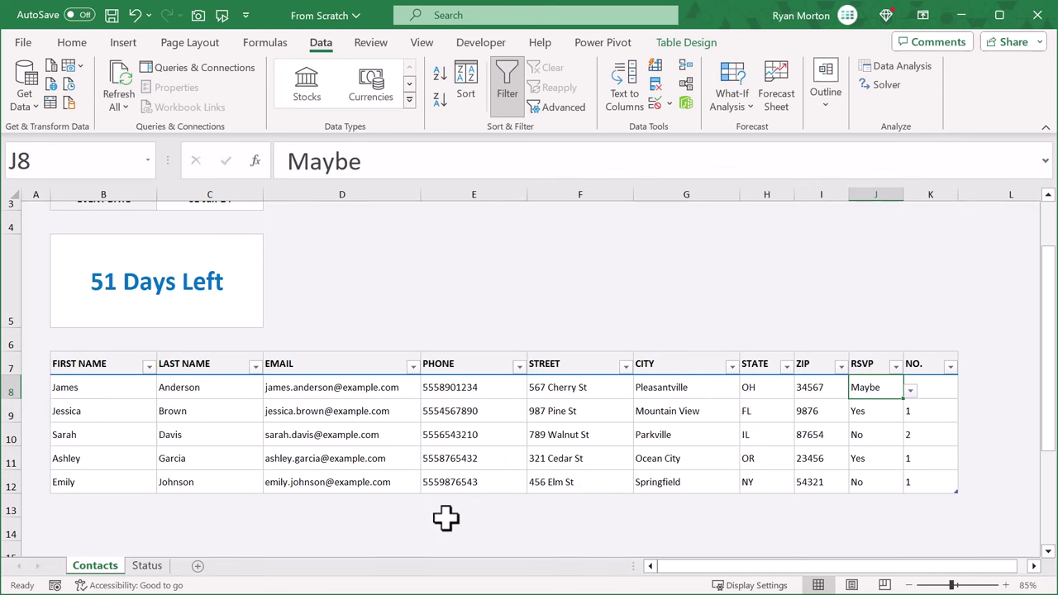
- Start a SUMIF formula in cell C4 of the Status sheet with Contacts[RSVP] as its range
{"action": "left_click", "coordinate": [147, 566]}
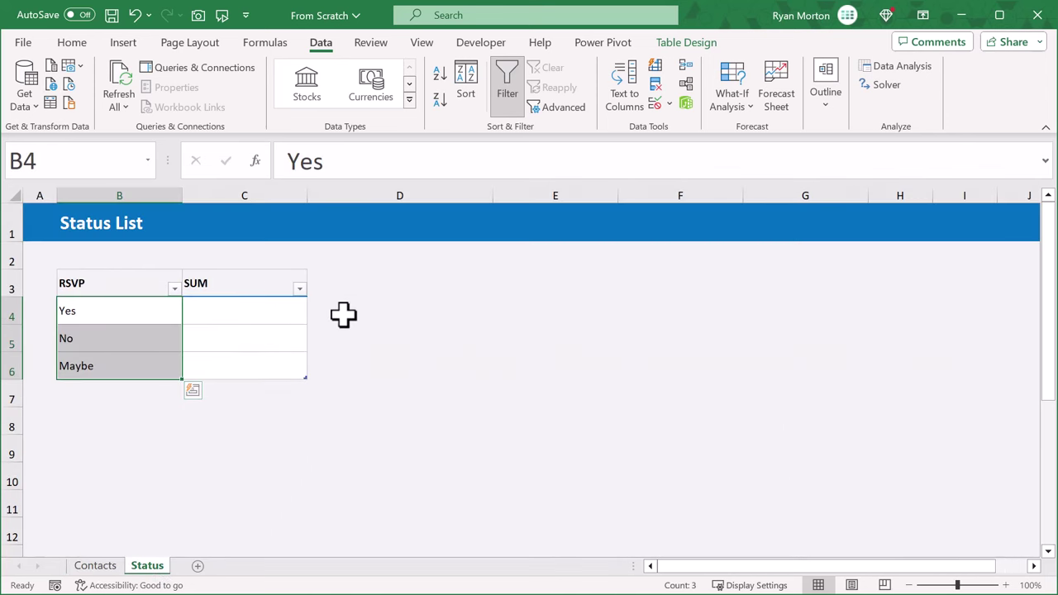
{"action": "left_click", "coordinate": [265, 312]}
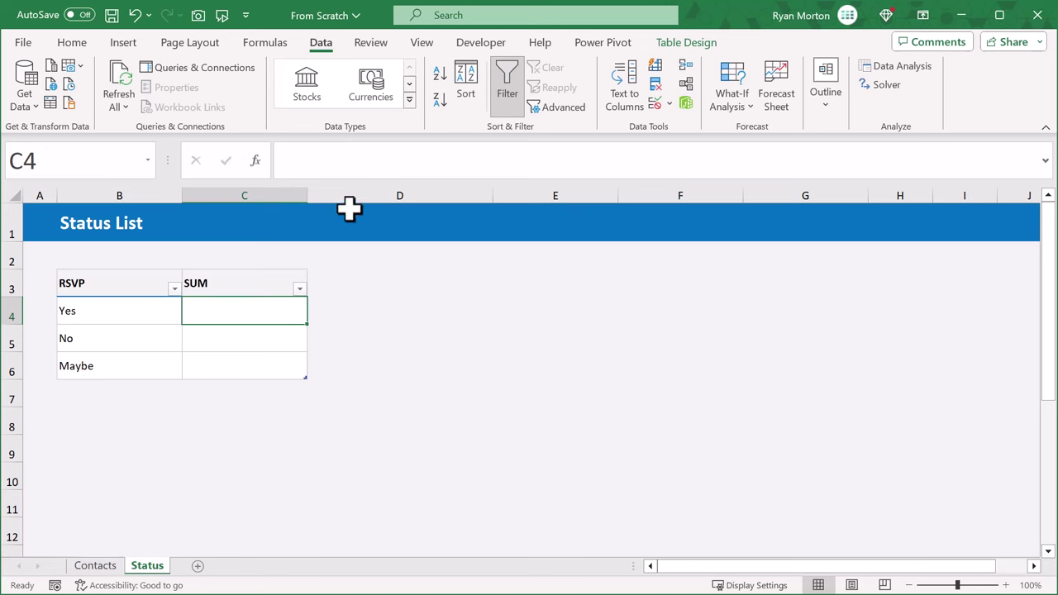
{"action": "left_click", "coordinate": [676, 165]}
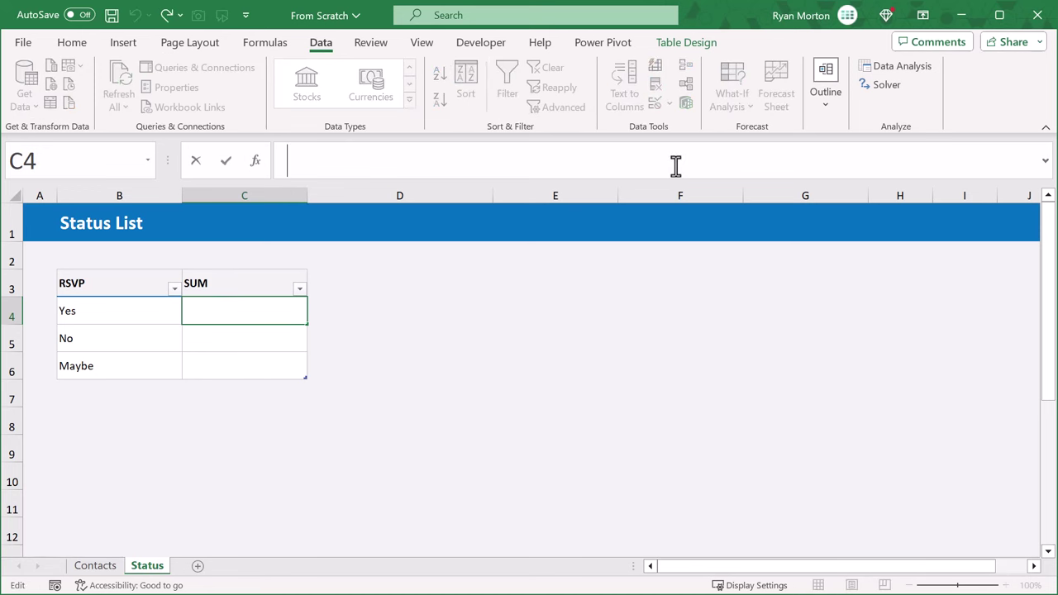
{"action": "type", "text": "="}
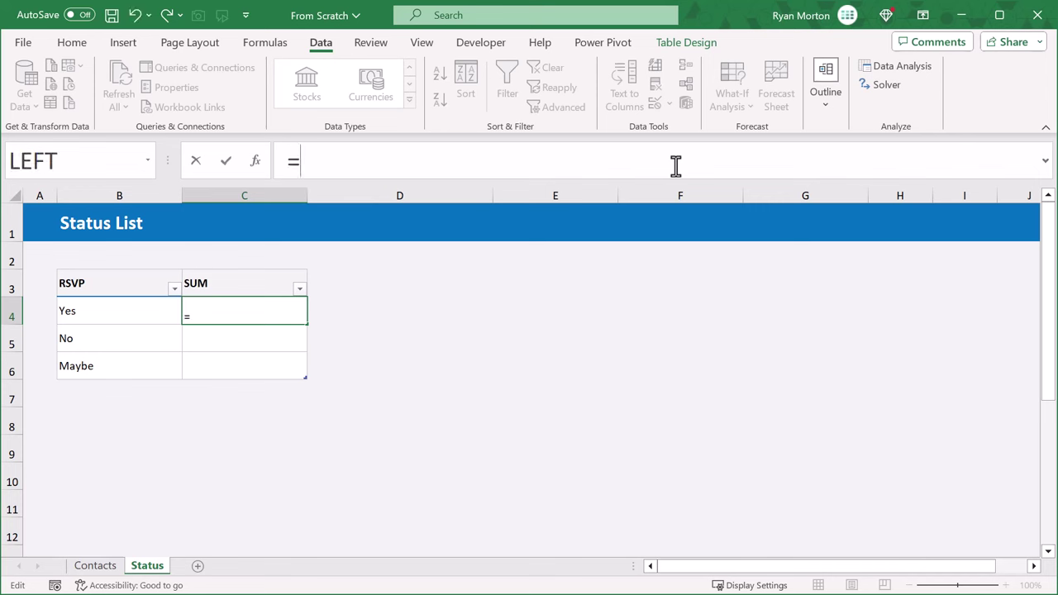
{"action": "type", "text": "sumif"}
{"action": "key", "text": "Tab"}
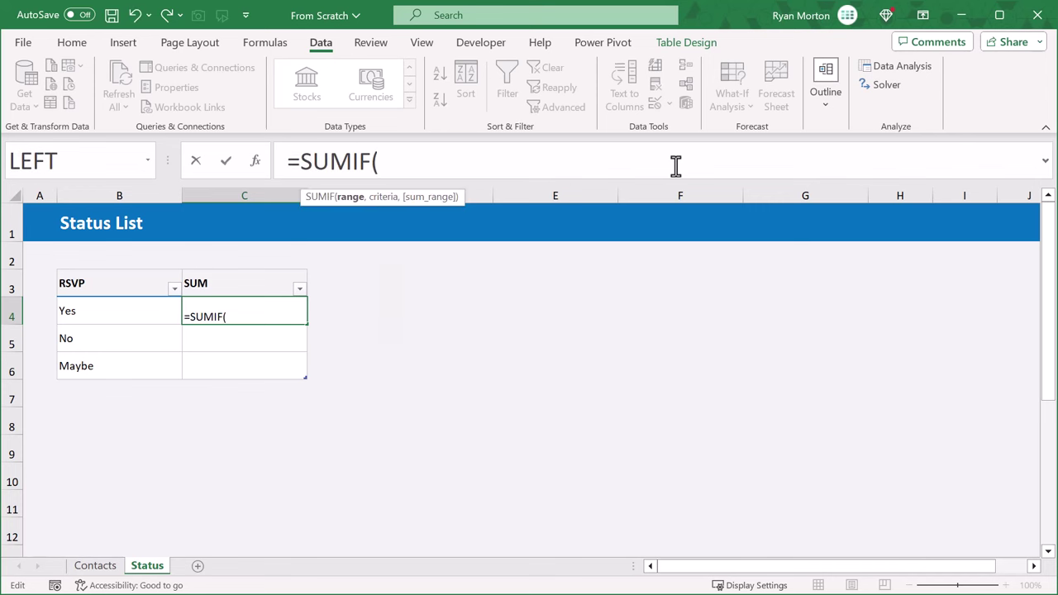
{"action": "type", "text": "cont"}
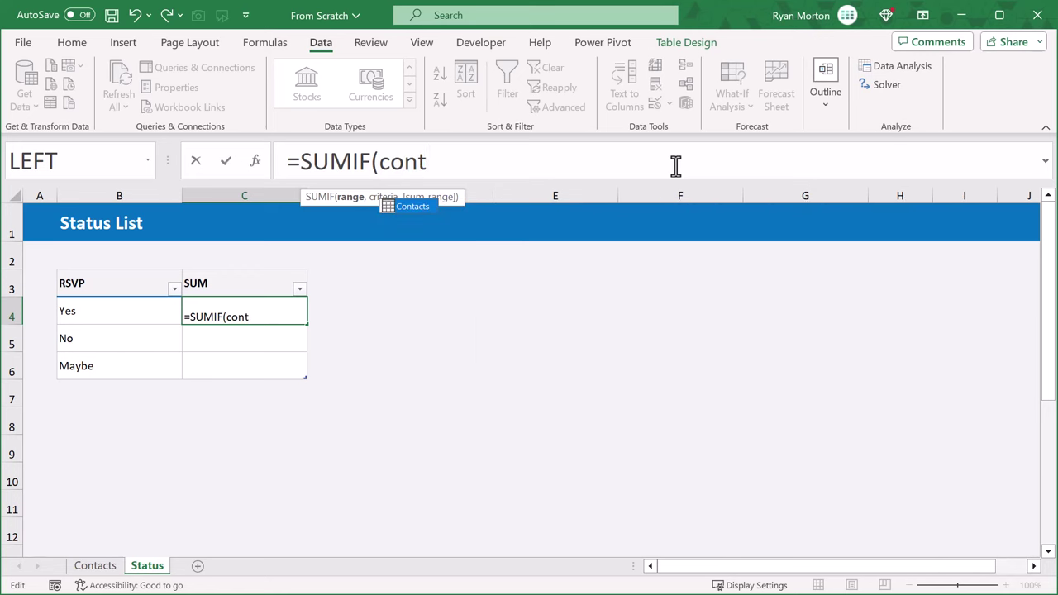
{"action": "key", "text": "Tab"}
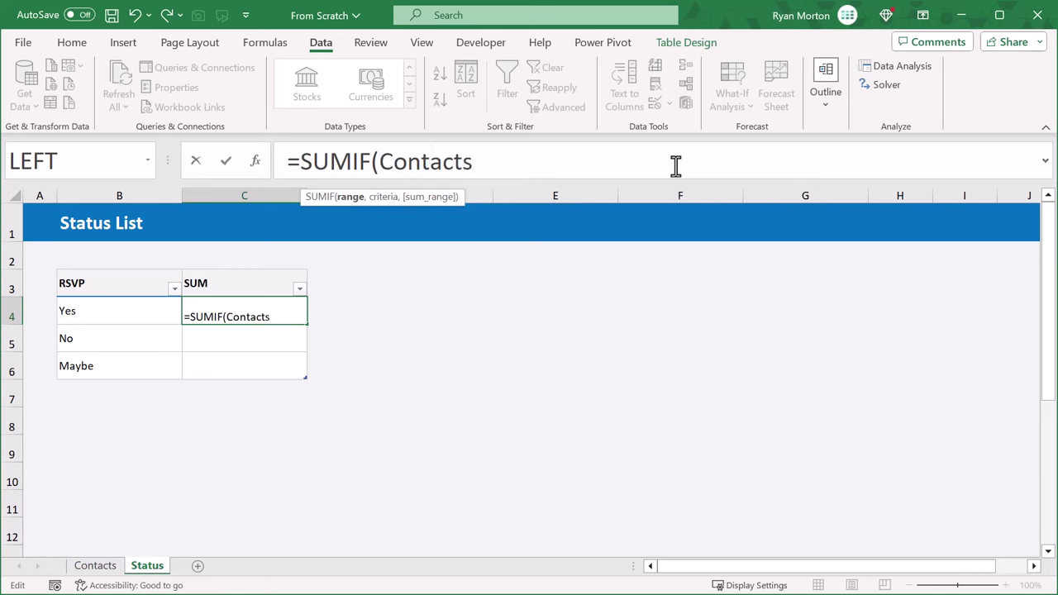
{"action": "type", "text": "["}
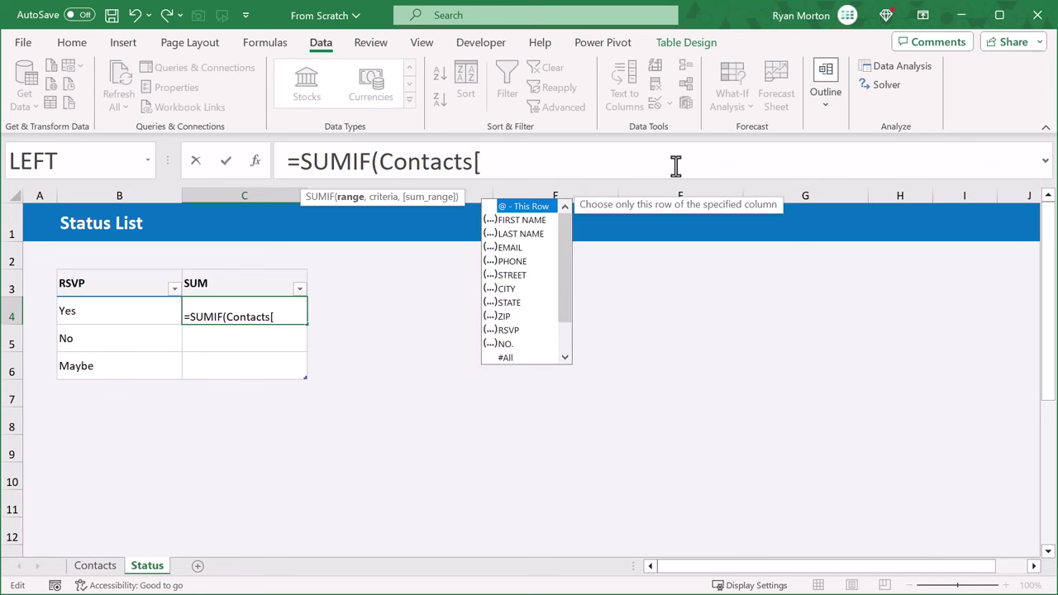
{"action": "type", "text": "rs"}
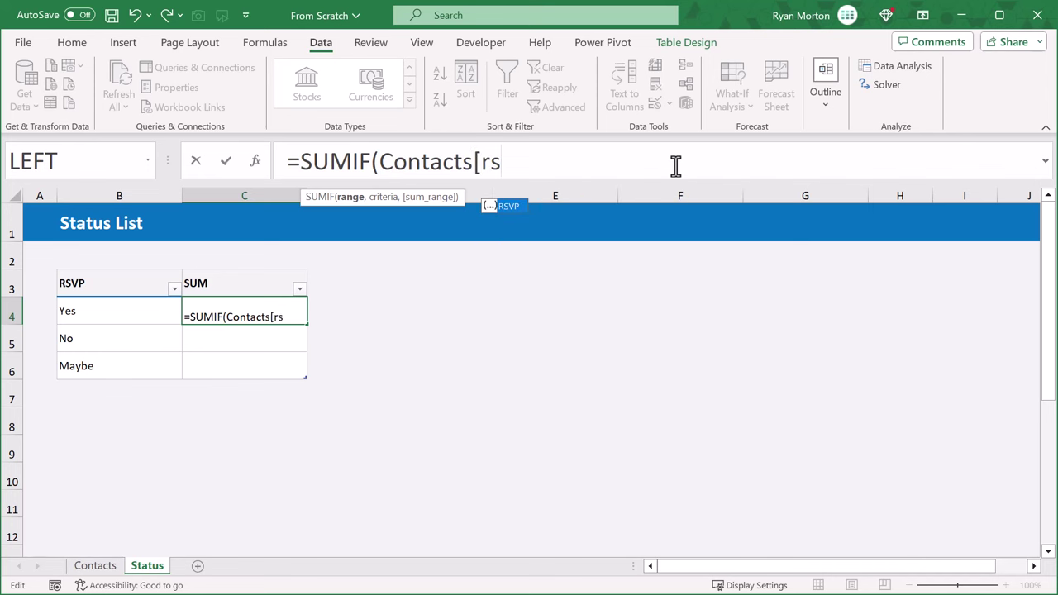
{"action": "key", "text": "Tab"}
{"action": "type", "text": "]"}
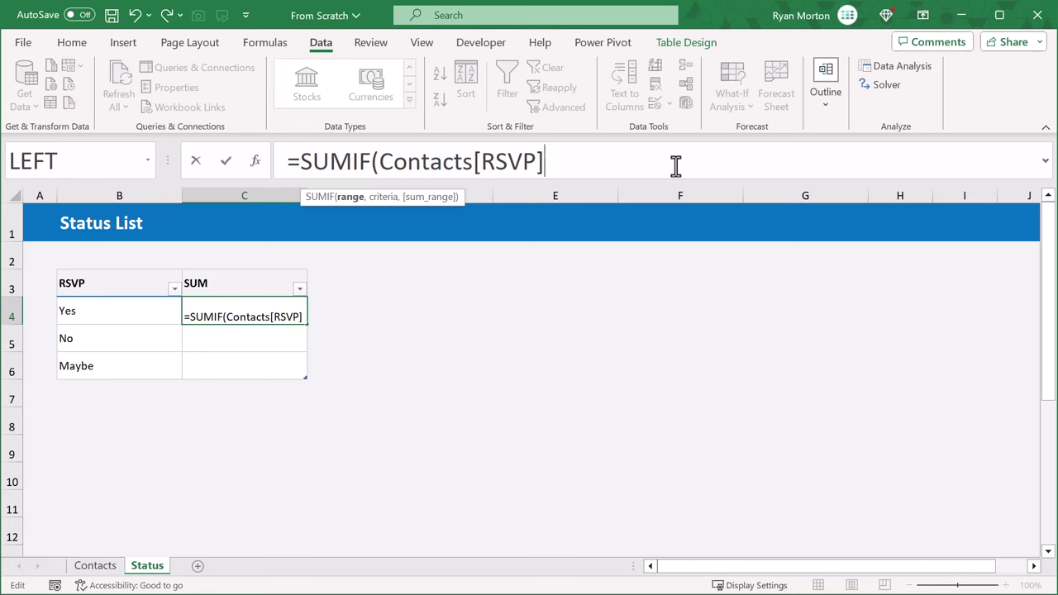
{"action": "type", "text": ","}
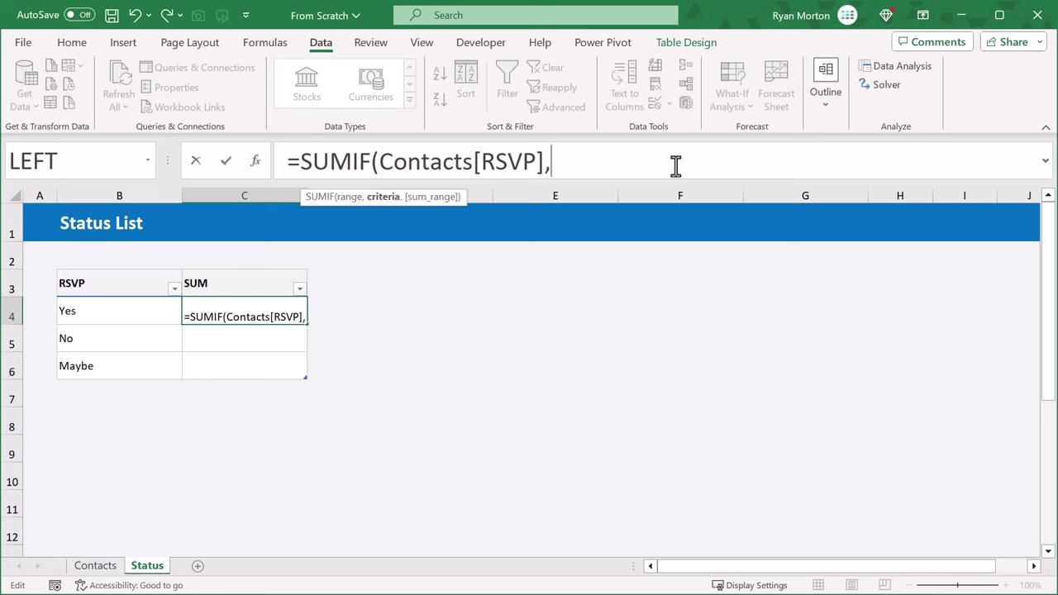
{"action": "left_click", "coordinate": [104, 310]}
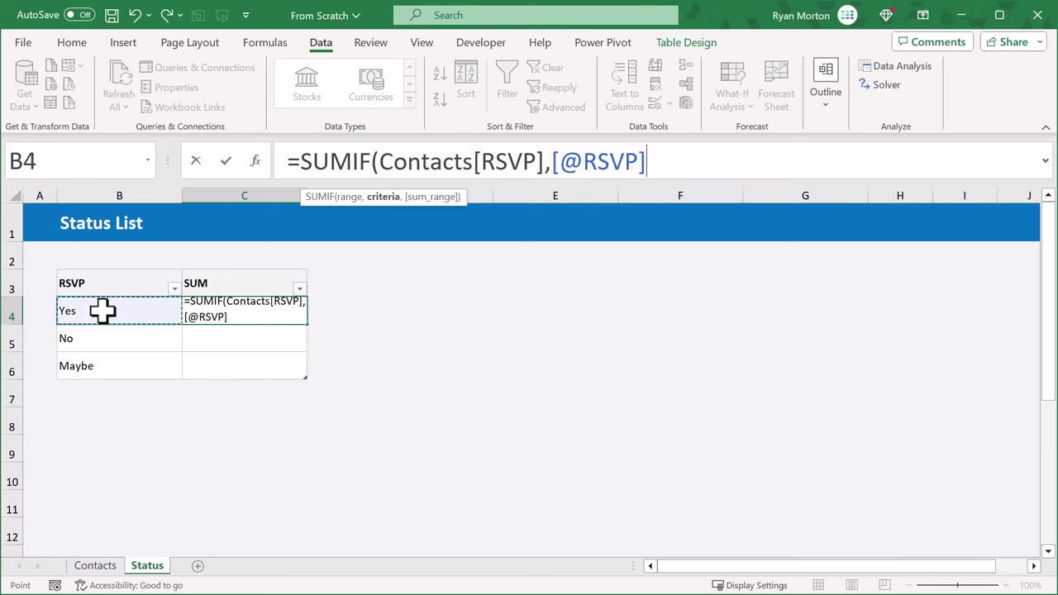
{"action": "type", "text": ","}
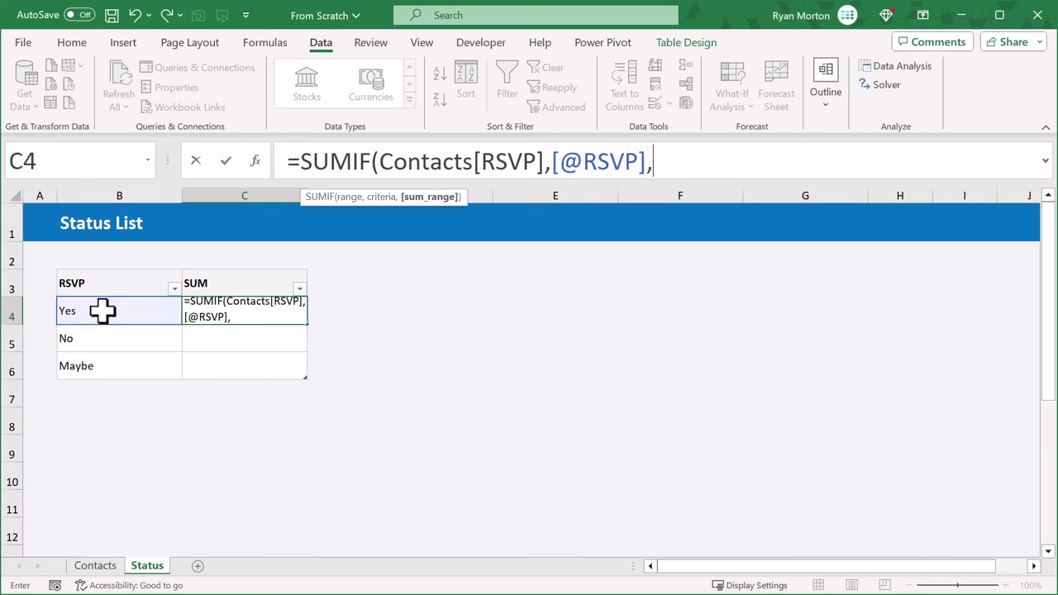
{"action": "type", "text": "Contacts"}
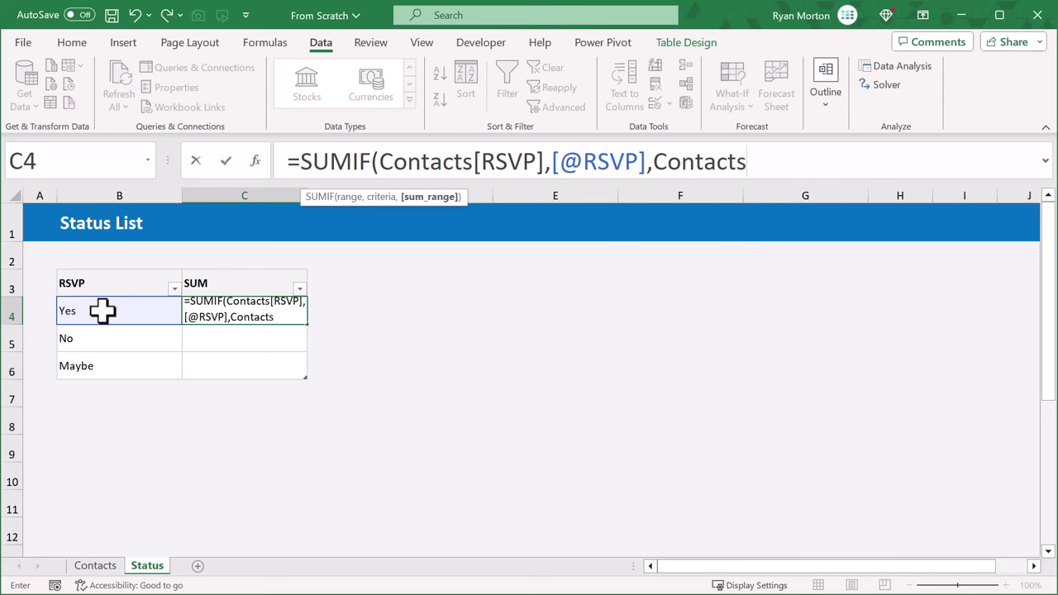
{"action": "type", "text": "["}
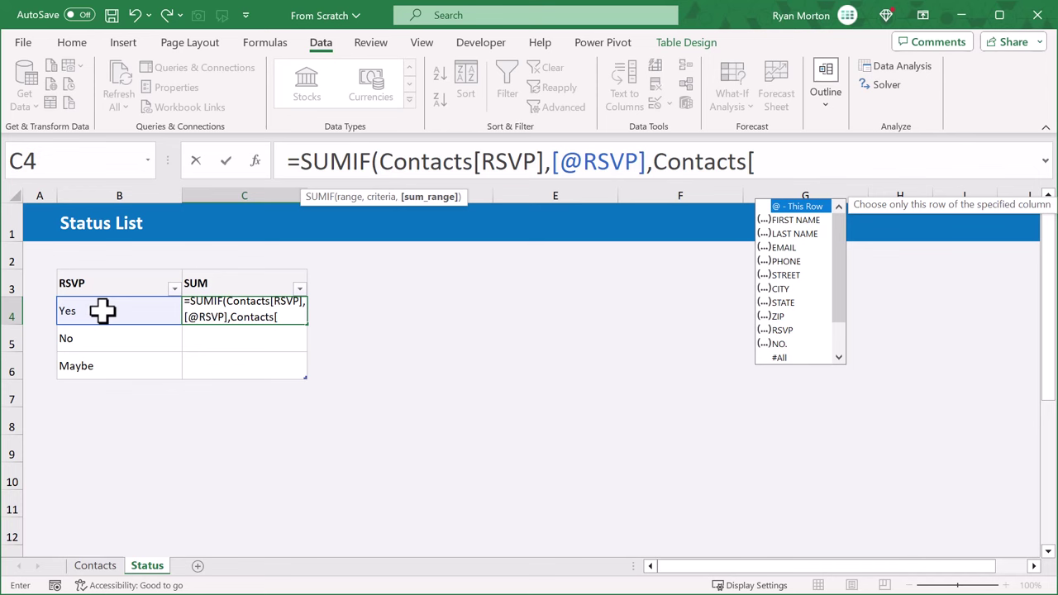
{"action": "type", "text": "no"}
{"action": "key", "text": "Tab"}
{"action": "type", "text": "]"}
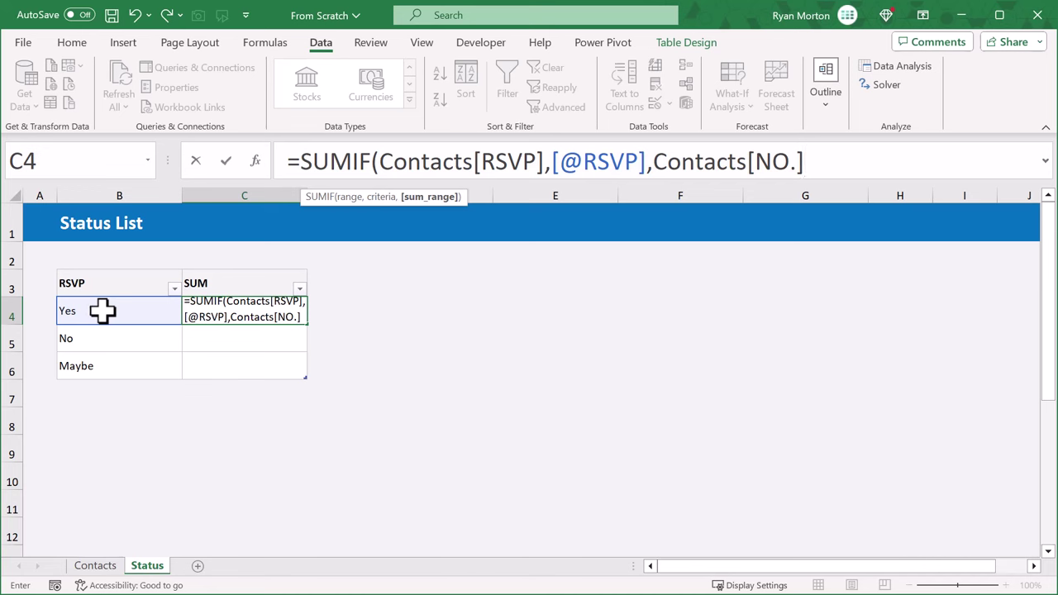
{"action": "type", "text": ")"}
{"action": "key", "text": "Return"}
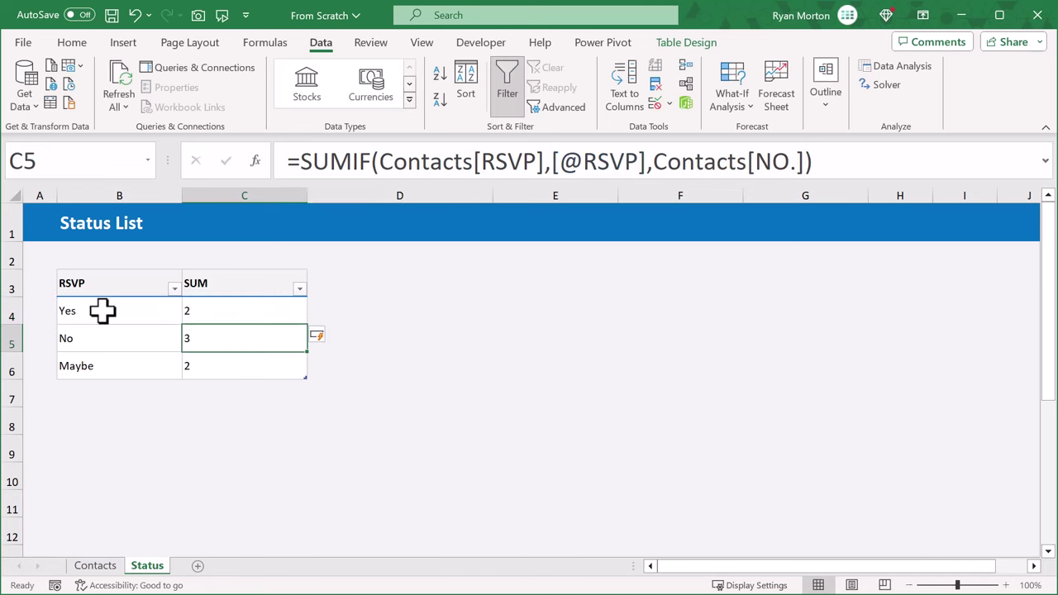
{"action": "left_click", "coordinate": [252, 315]}
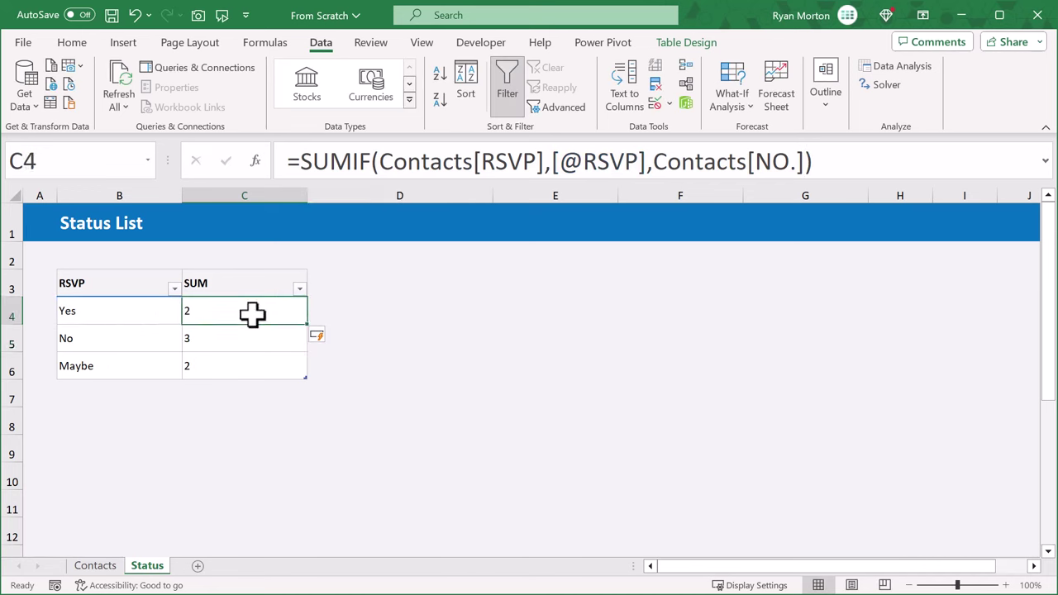
{"action": "left_click", "coordinate": [245, 335]}
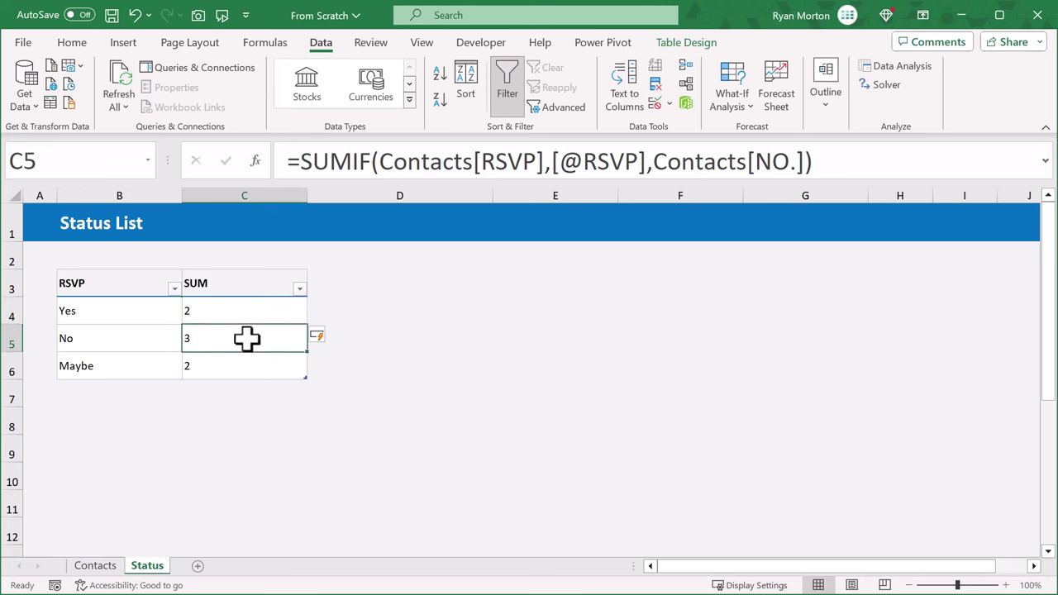
{"action": "left_click", "coordinate": [246, 365]}
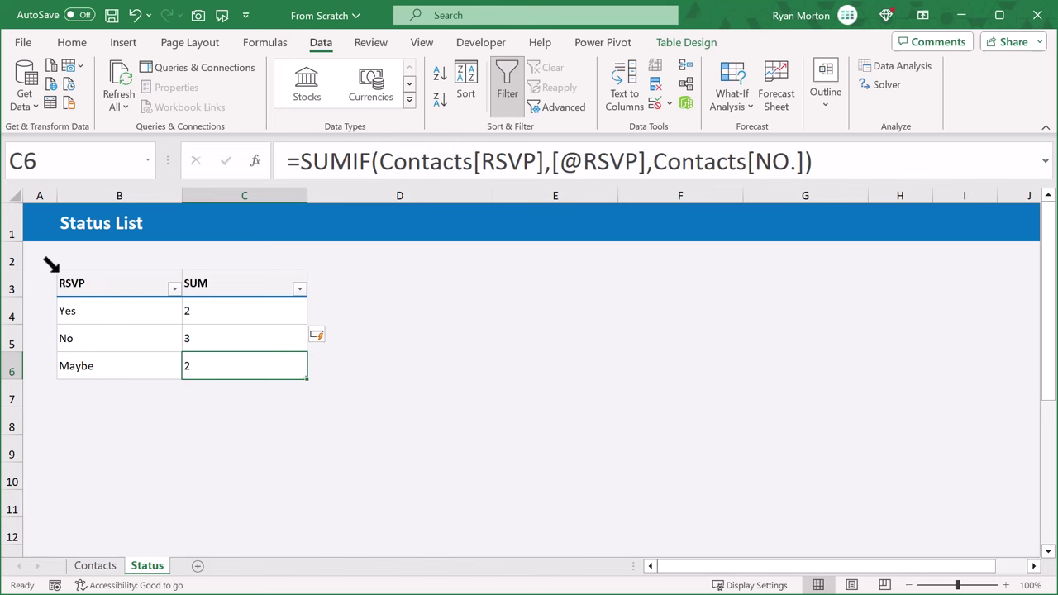
- Insert a 2-D clustered column chart from the whole RSVP and SUM table
{"action": "left_click", "coordinate": [53, 266]}
{"action": "left_click", "coordinate": [123, 43]}
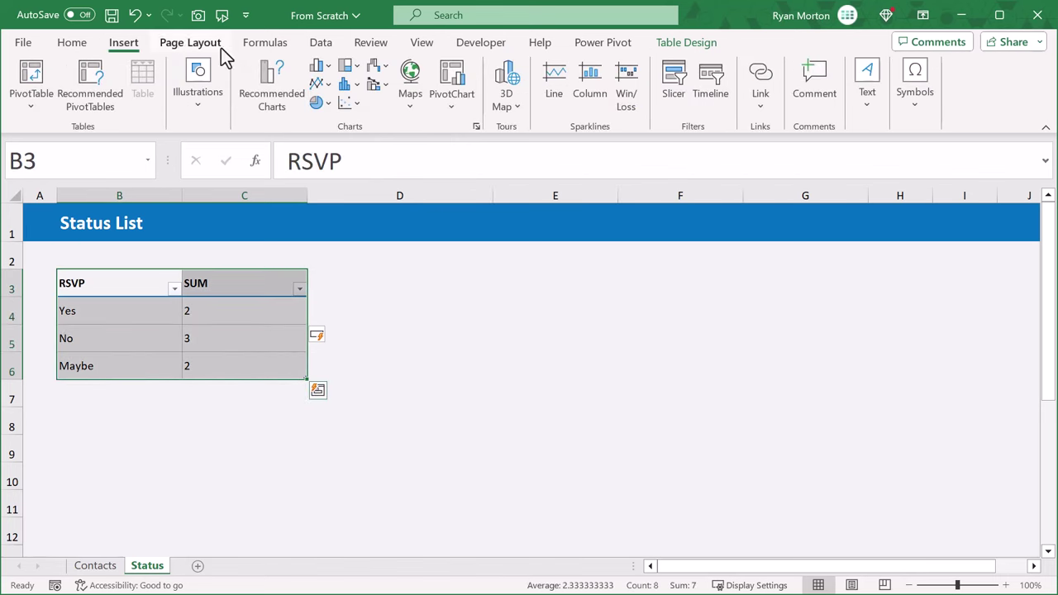
{"action": "left_click", "coordinate": [316, 68]}
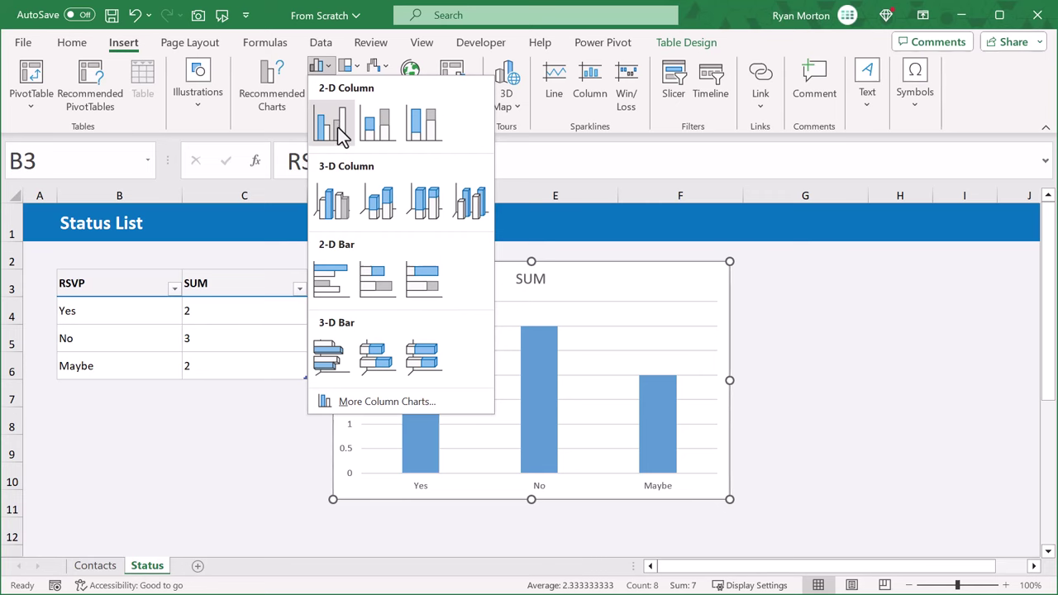
{"action": "left_click", "coordinate": [333, 125]}
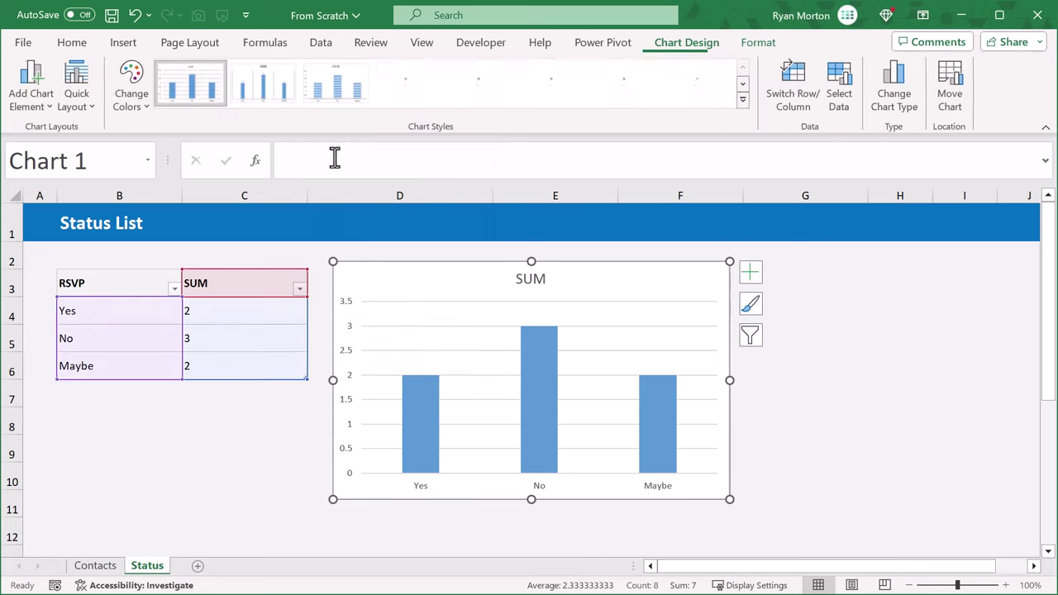
- Move the column chart from the Status sheet to the Contacts sheet, placing it at cell E3
{"action": "right_click", "coordinate": [383, 279]}
{"action": "left_click", "coordinate": [415, 314]}
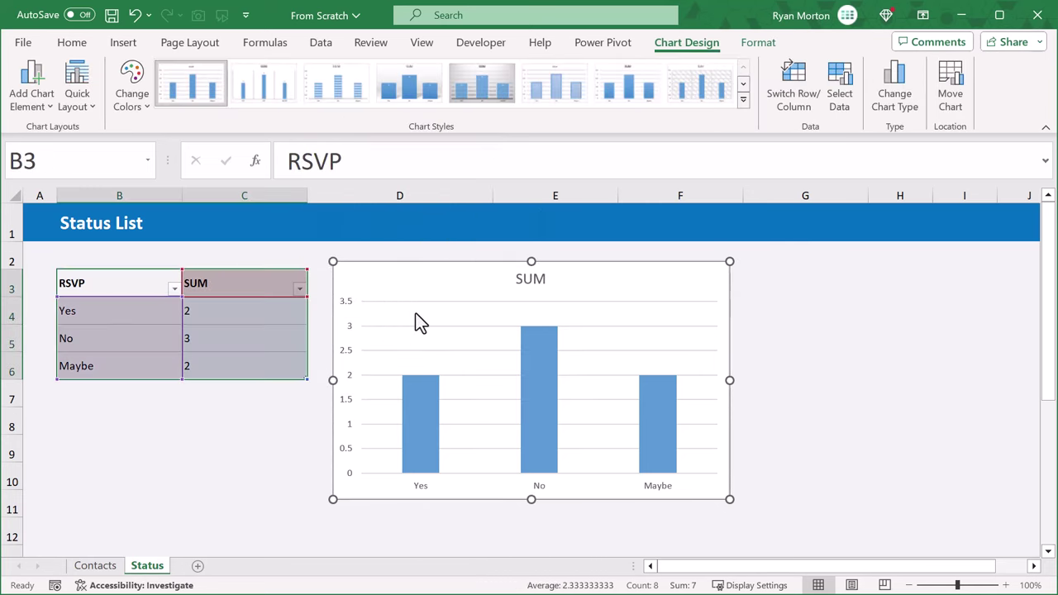
{"action": "left_click", "coordinate": [96, 566]}
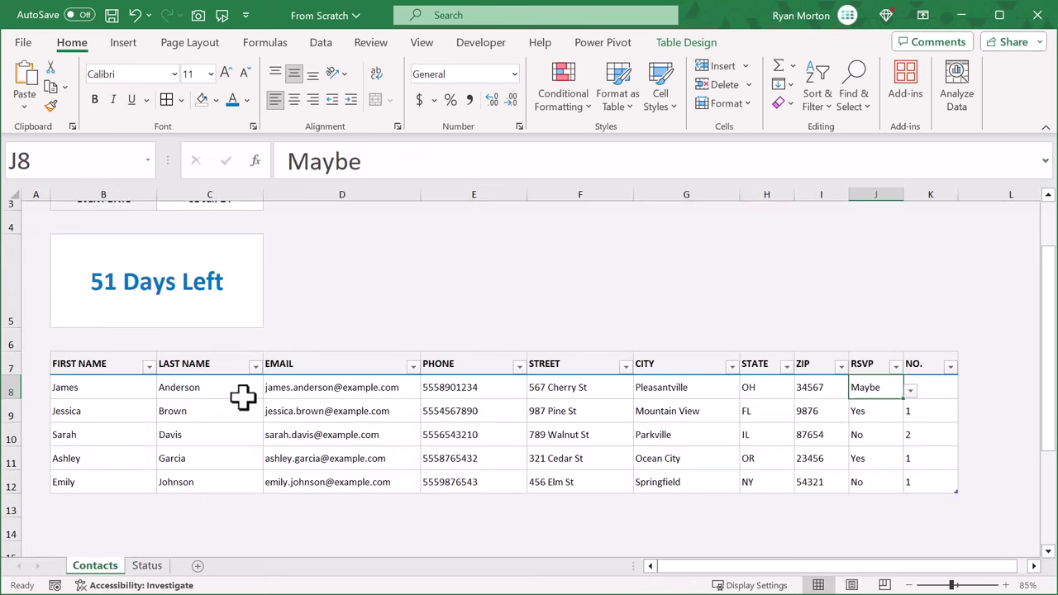
{"action": "scroll", "coordinate": [399, 338], "scroll_direction": "up", "scroll_amount": 1}
{"action": "left_click", "coordinate": [456, 291]}
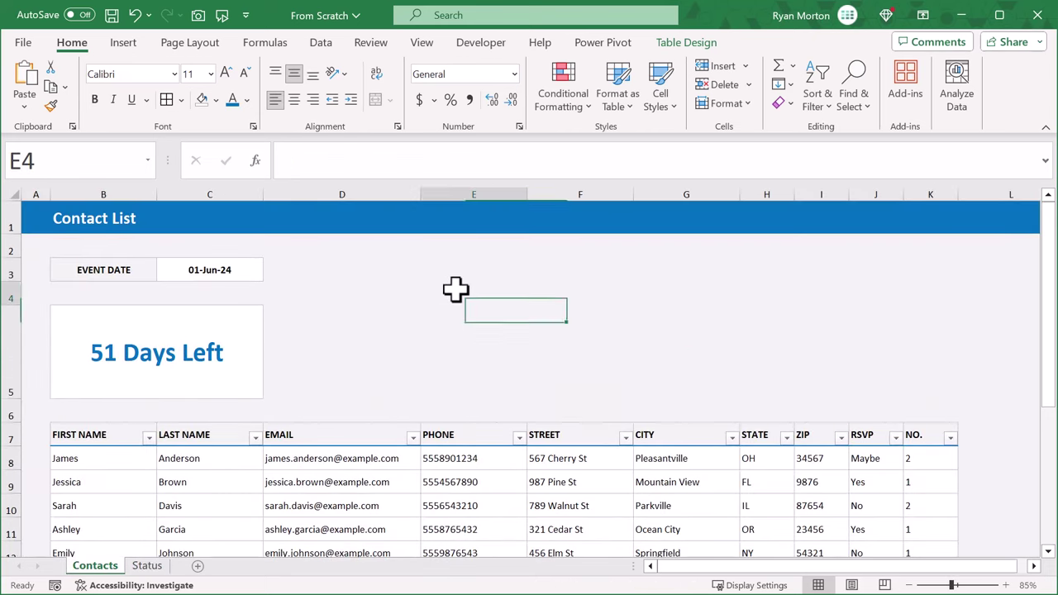
{"action": "left_click", "coordinate": [437, 263]}
{"action": "left_click", "coordinate": [27, 76]}
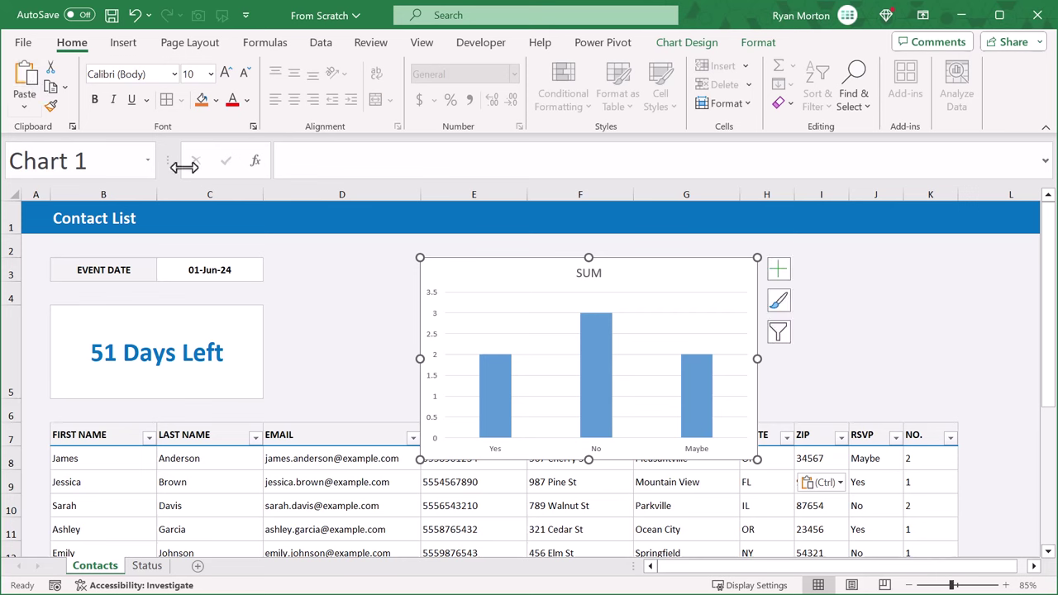
- Resize the chart to span columns E to K and rows 3 to 5, above the Contacts table
{"action": "mouse_move", "coordinate": [418, 358]}
{"action": "left_mouse_down"}
{"action": "mouse_move", "coordinate": [322, 355]}
{"action": "mouse_move", "coordinate": [421, 357]}
{"action": "left_mouse_up"}
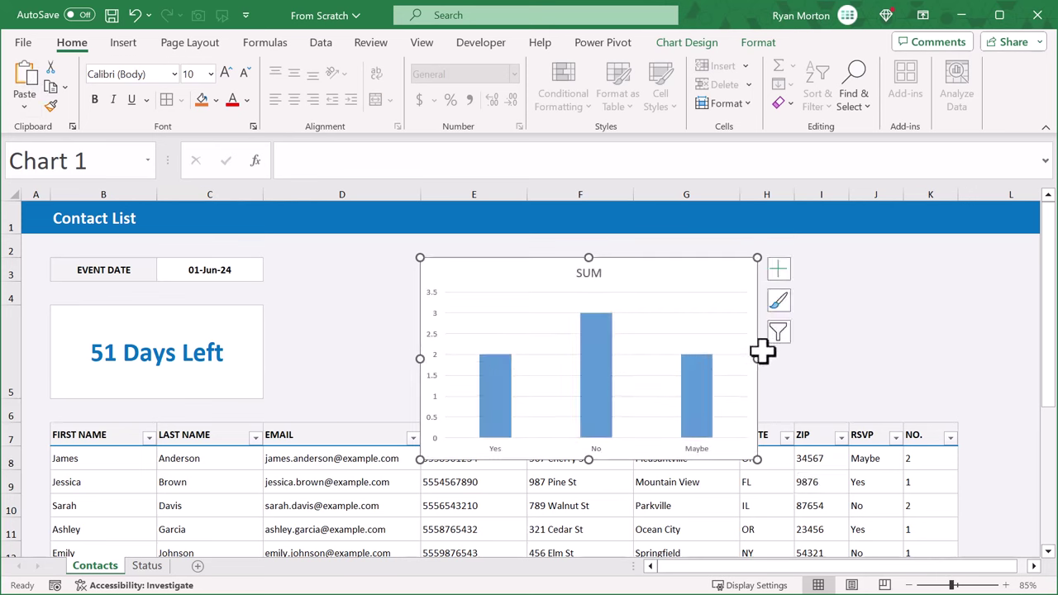
{"action": "left_click_drag", "start_coordinate": [758, 359], "coordinate": [950, 361]}
{"action": "left_click_drag", "start_coordinate": [688, 460], "coordinate": [689, 398]}
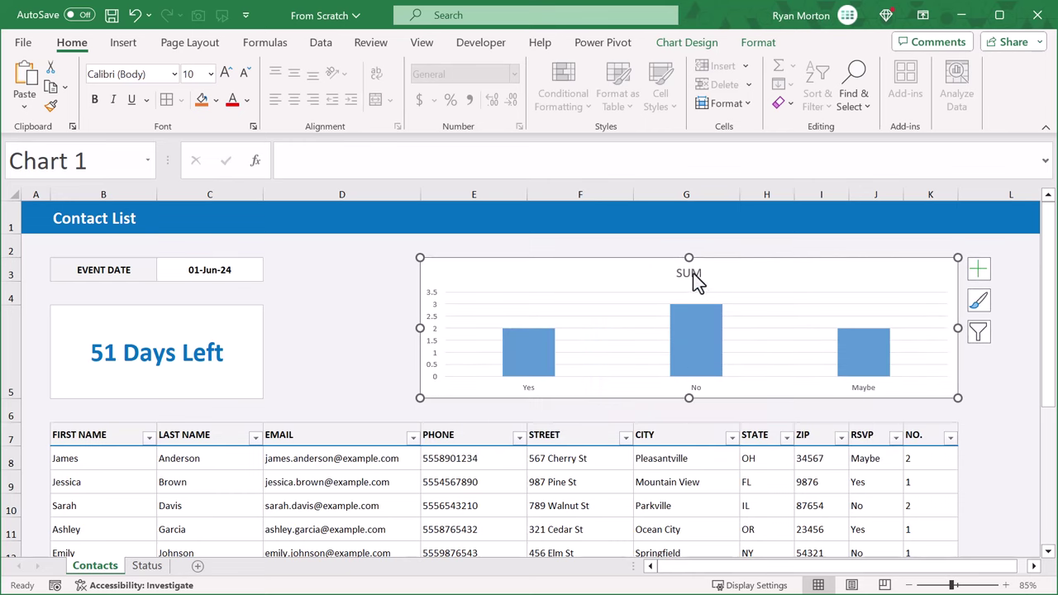
- Change the chart title to RSVP Count
{"action": "left_click", "coordinate": [690, 273]}
{"action": "double_click", "coordinate": [690, 273]}
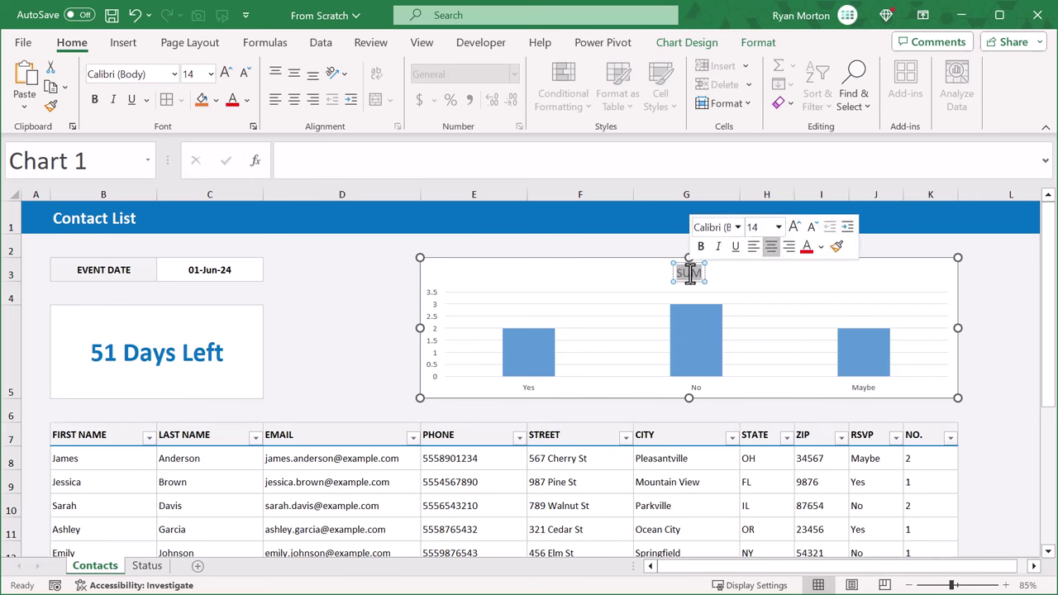
{"action": "type", "text": "RSVP Count"}
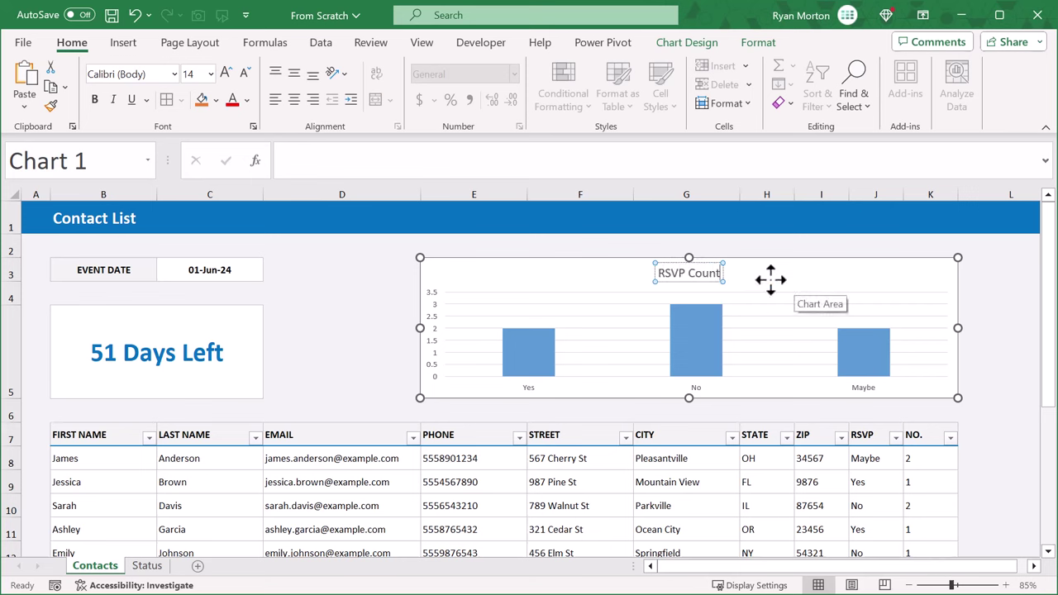
{"action": "left_click", "coordinate": [758, 277]}
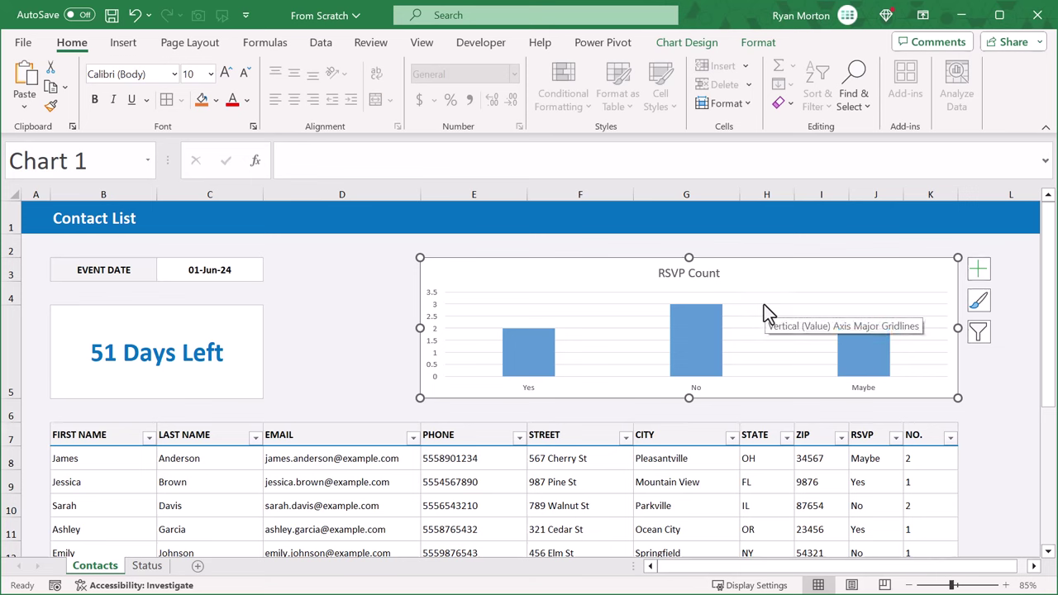
- Enlarge the chart title to font size 16 and delete the chart's major gridlines
{"action": "left_click", "coordinate": [713, 271]}
{"action": "left_click", "coordinate": [222, 71]}
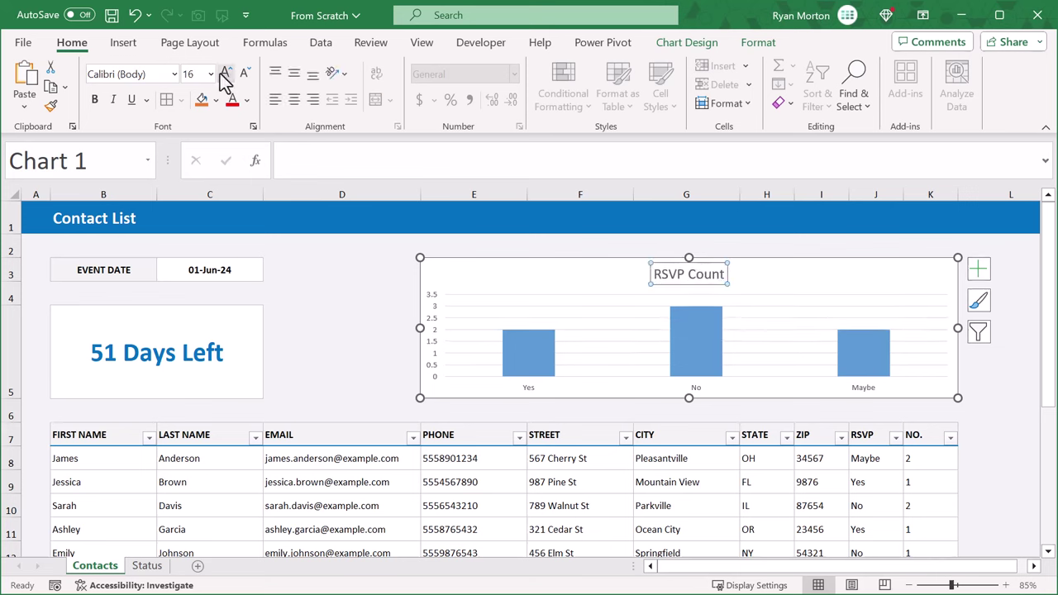
{"action": "left_click", "coordinate": [762, 307]}
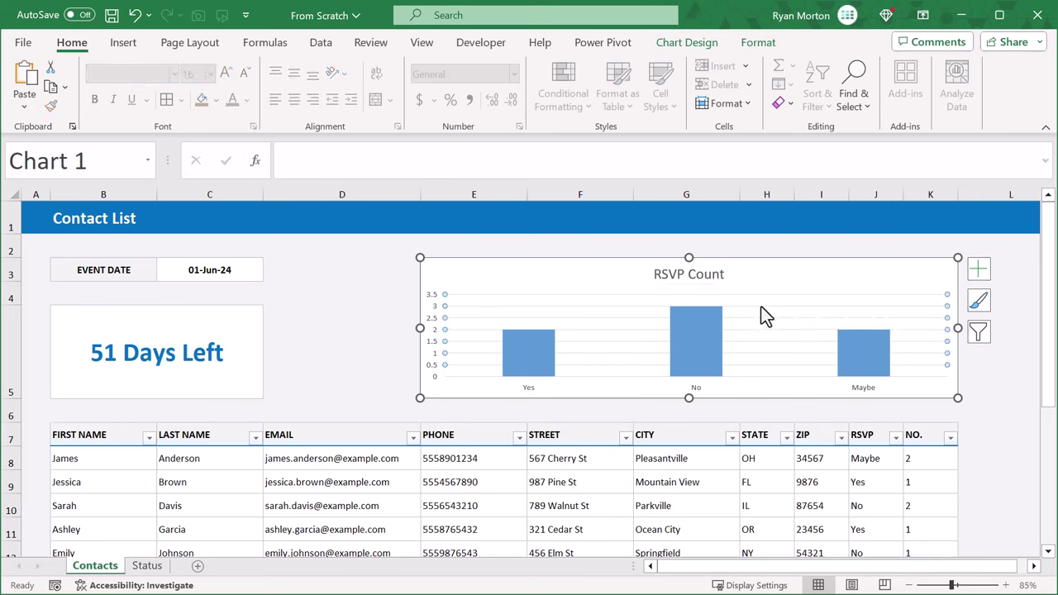
{"action": "key", "text": "Delete"}
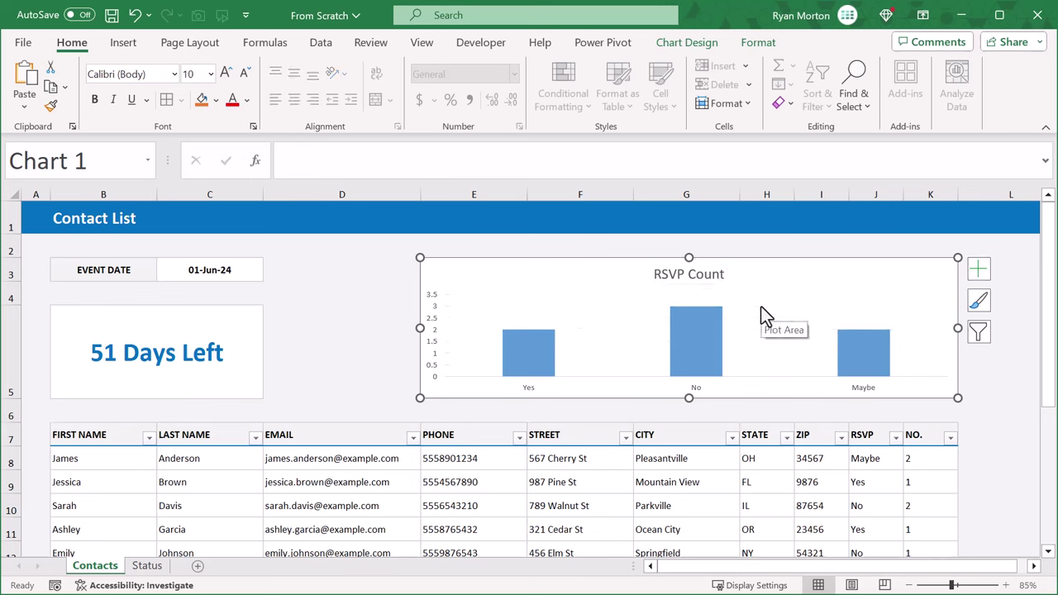
- Delete the RSVP Count chart's vertical axis and add data labels above the columns
{"action": "left_click", "coordinate": [434, 323]}
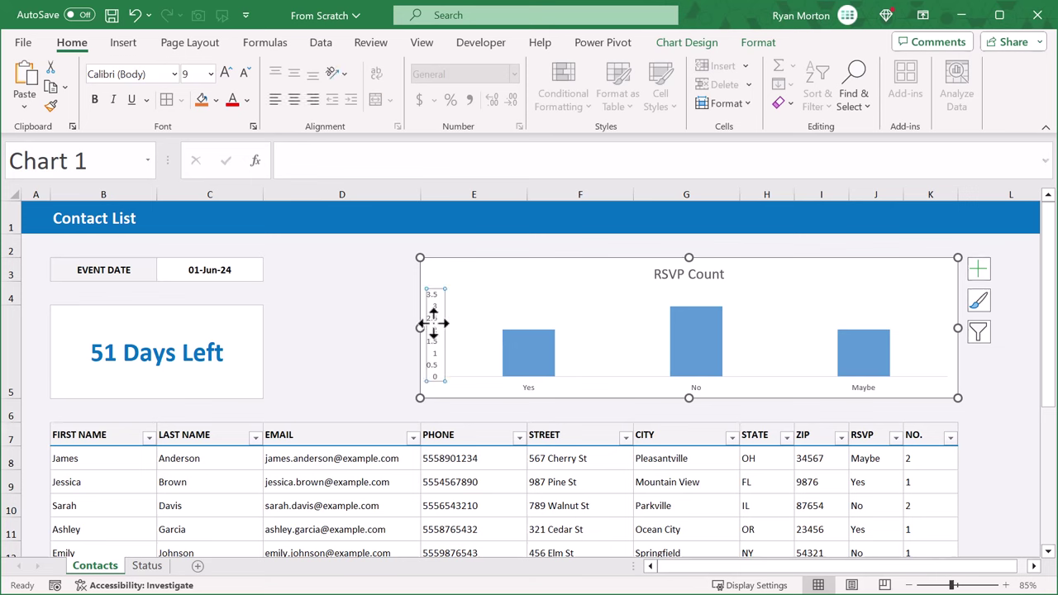
{"action": "key", "text": "Delete"}
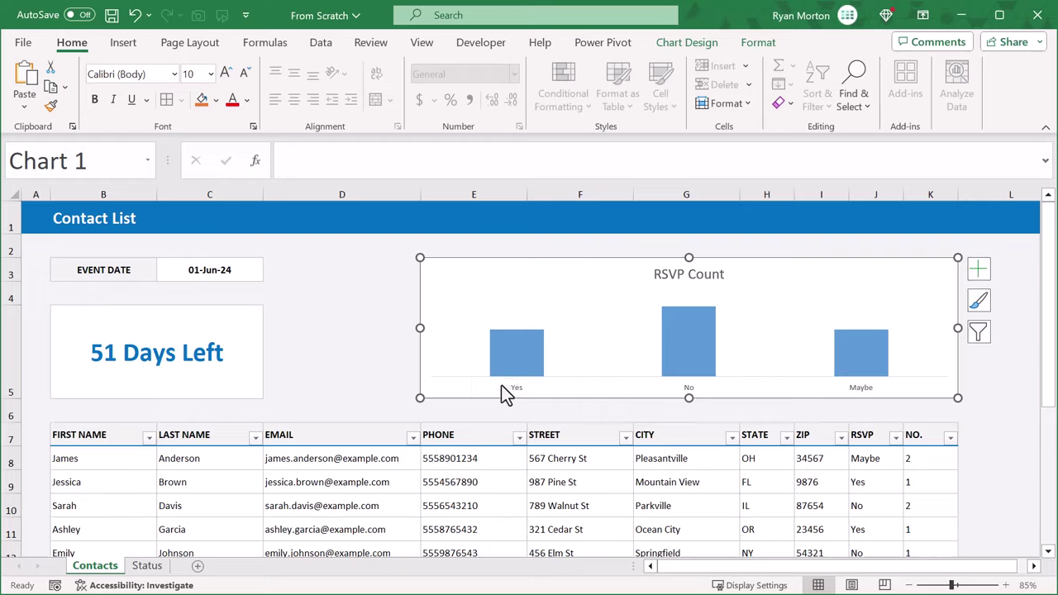
{"action": "left_click", "coordinate": [914, 270]}
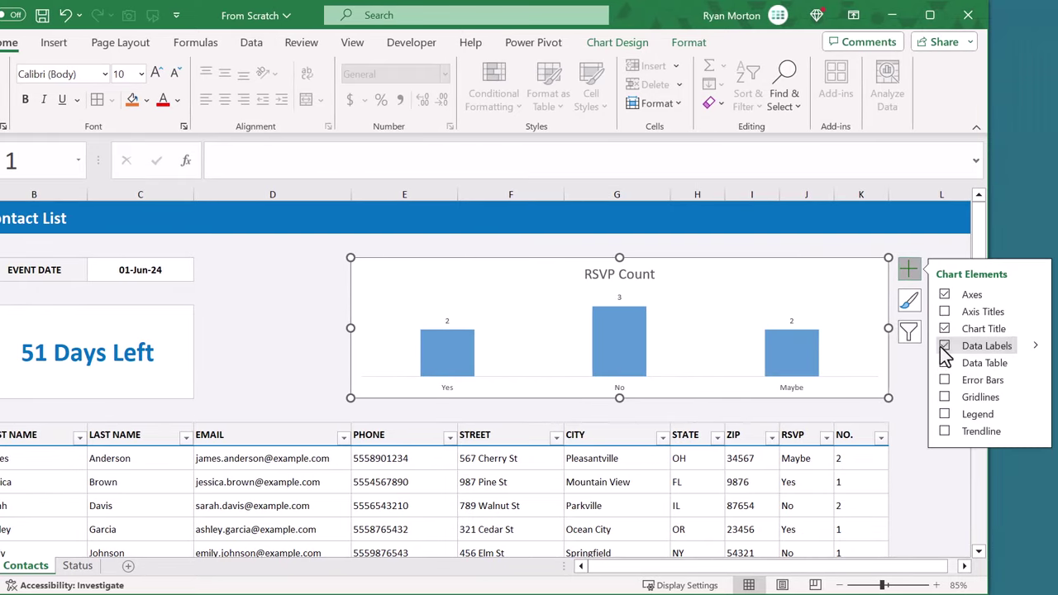
- Set the chart's data labels to font size 14
{"action": "left_click", "coordinate": [792, 322]}
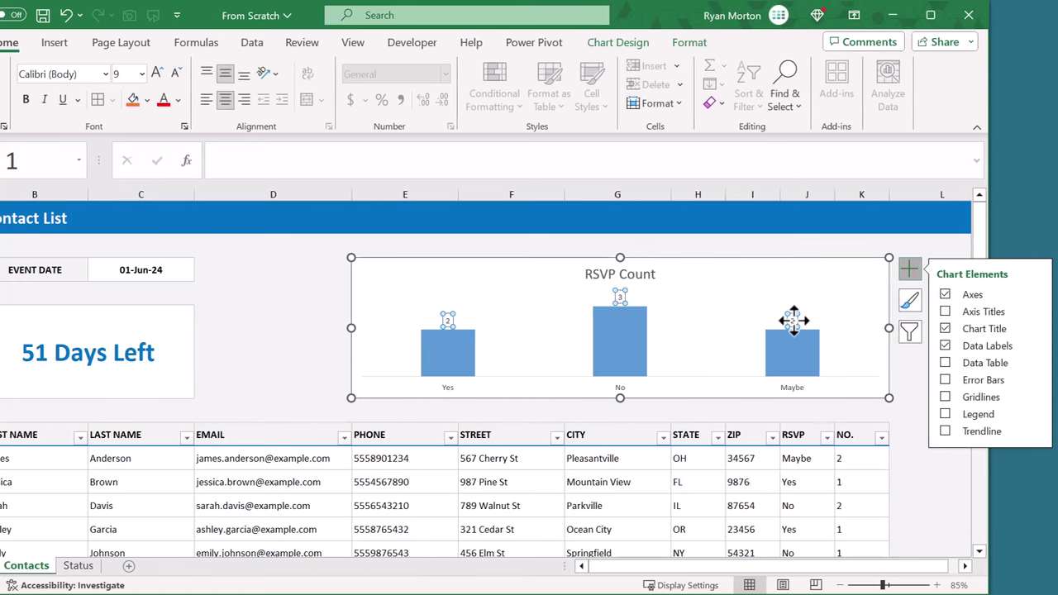
{"action": "left_click", "coordinate": [211, 74]}
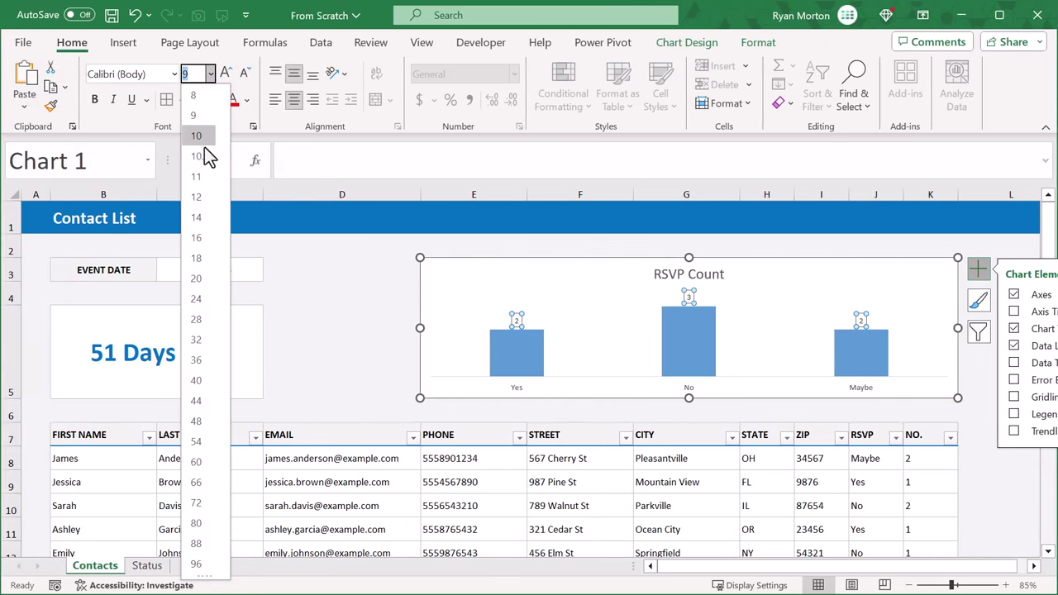
{"action": "left_click", "coordinate": [206, 221]}
{"action": "left_click", "coordinate": [592, 289]}
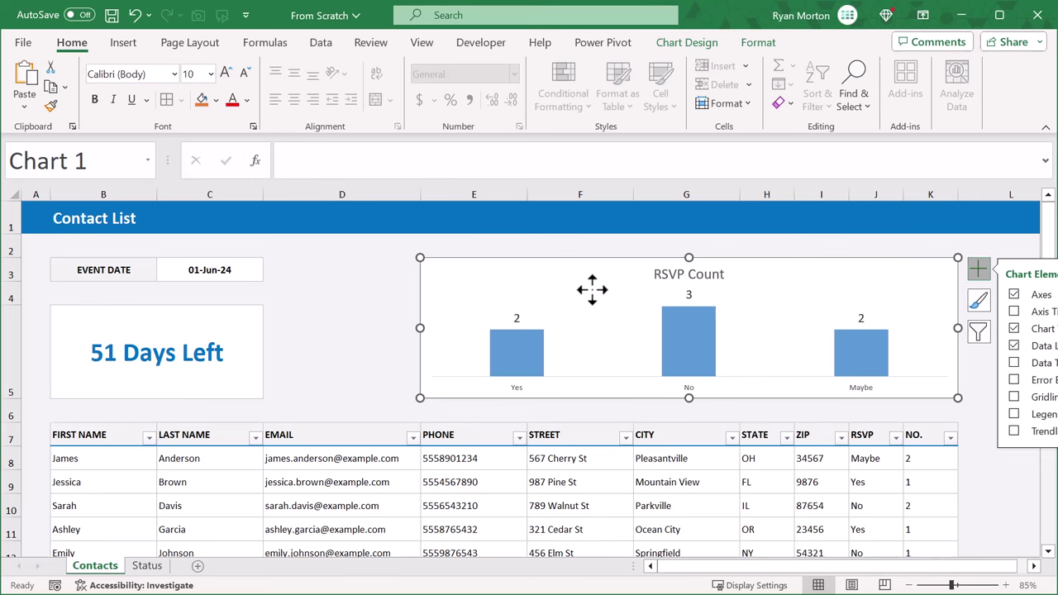
{"action": "left_click", "coordinate": [975, 270]}
- Enlarge the horizontal axis labels Yes, No and Maybe to font size 14
{"action": "left_click", "coordinate": [864, 387]}
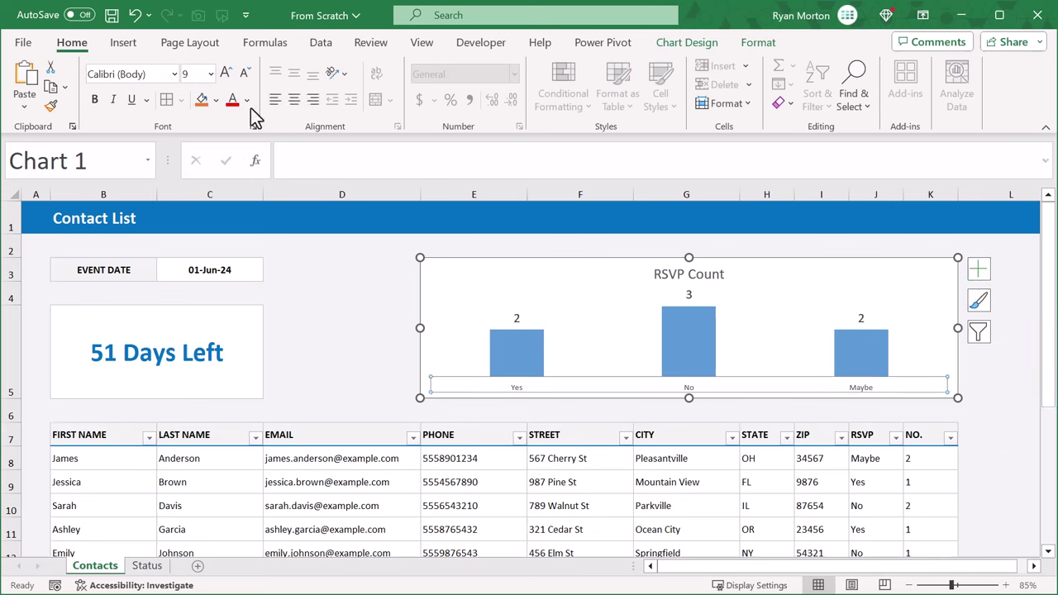
{"action": "left_click", "coordinate": [211, 74]}
{"action": "left_click", "coordinate": [206, 219]}
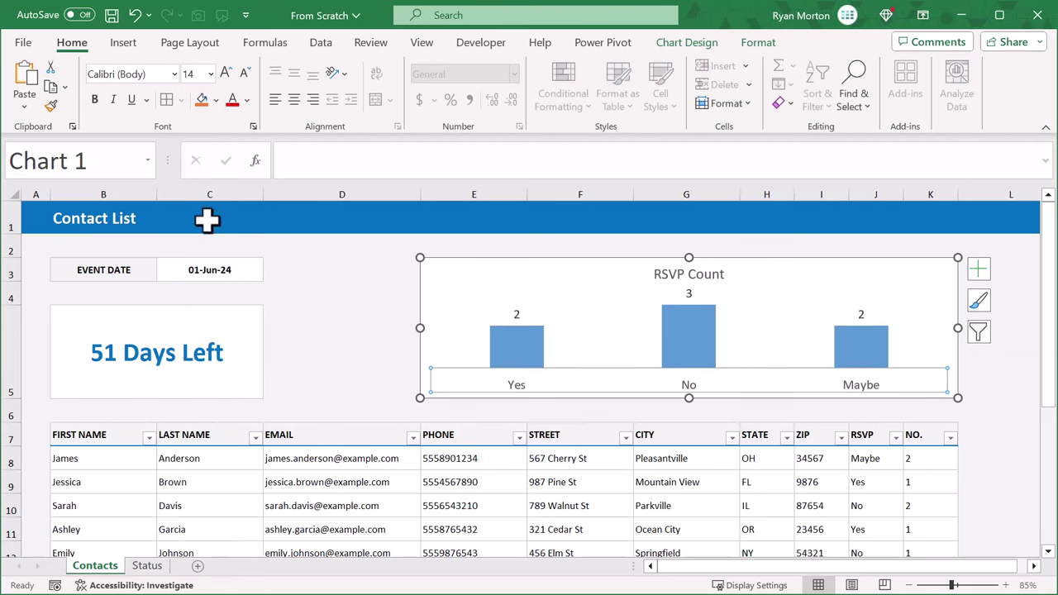
- Format the chart's horizontal axis with no line
{"action": "right_click", "coordinate": [522, 386]}
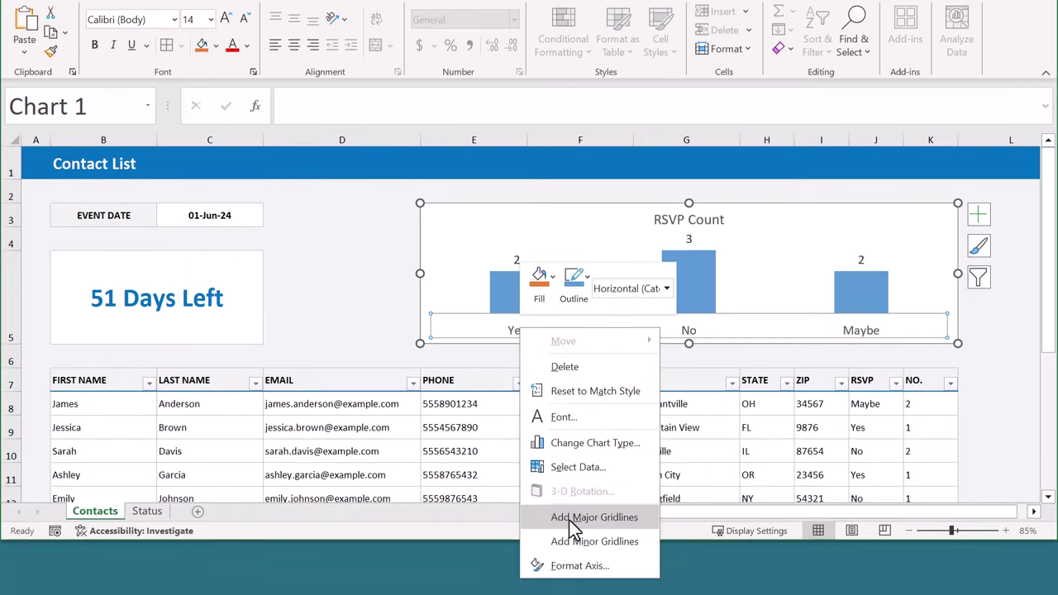
{"action": "left_click", "coordinate": [579, 566]}
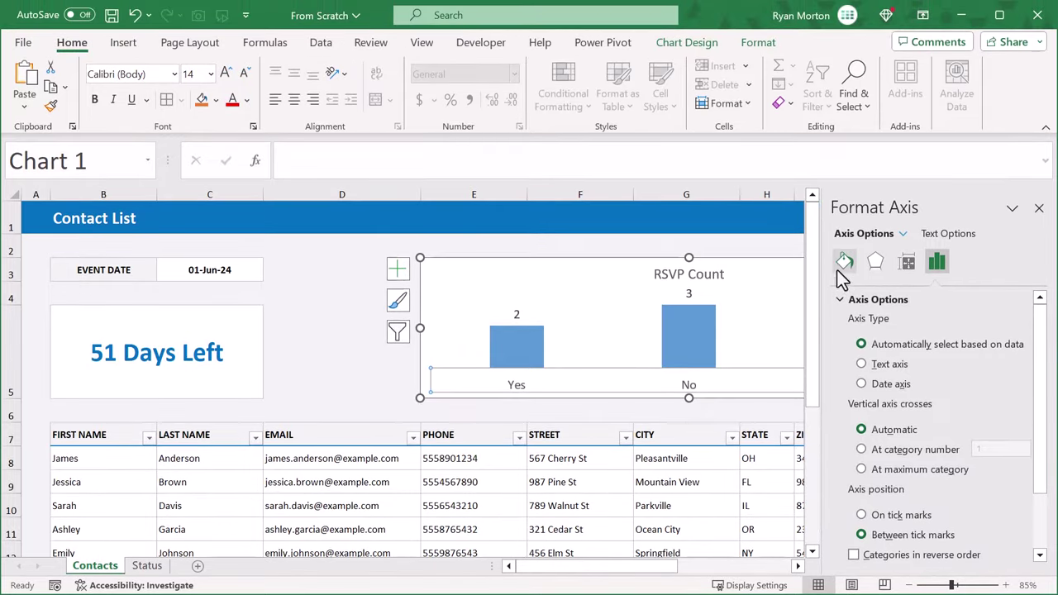
{"action": "left_click", "coordinate": [845, 263]}
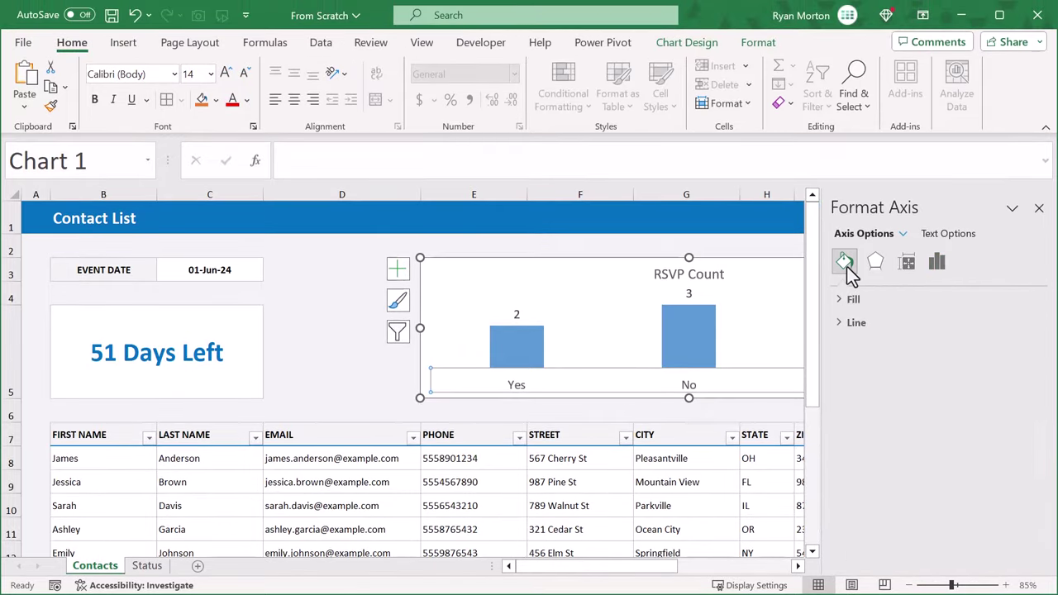
{"action": "left_click", "coordinate": [849, 325]}
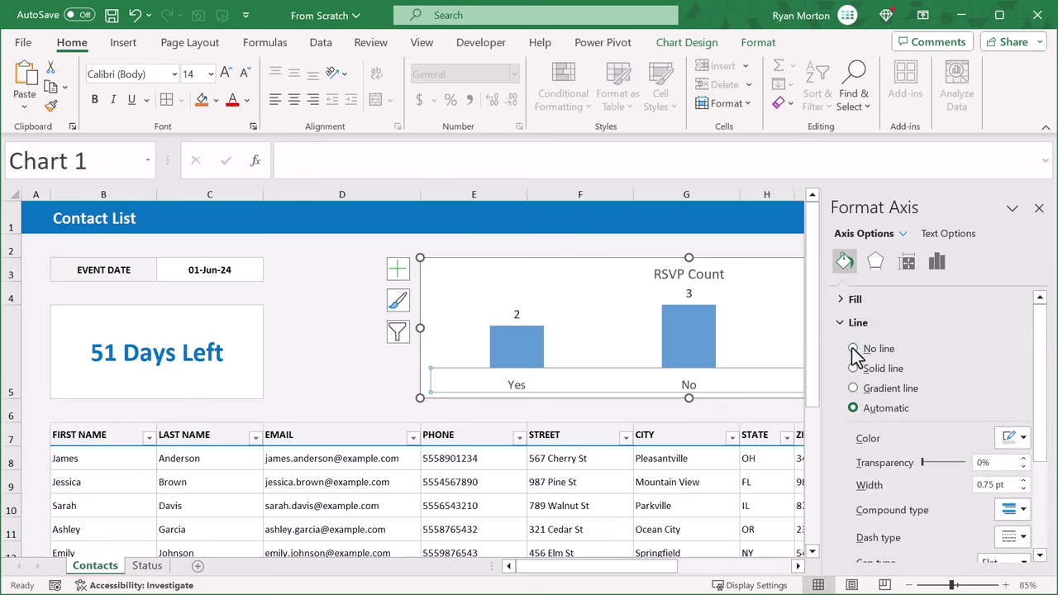
{"action": "left_click", "coordinate": [853, 349]}
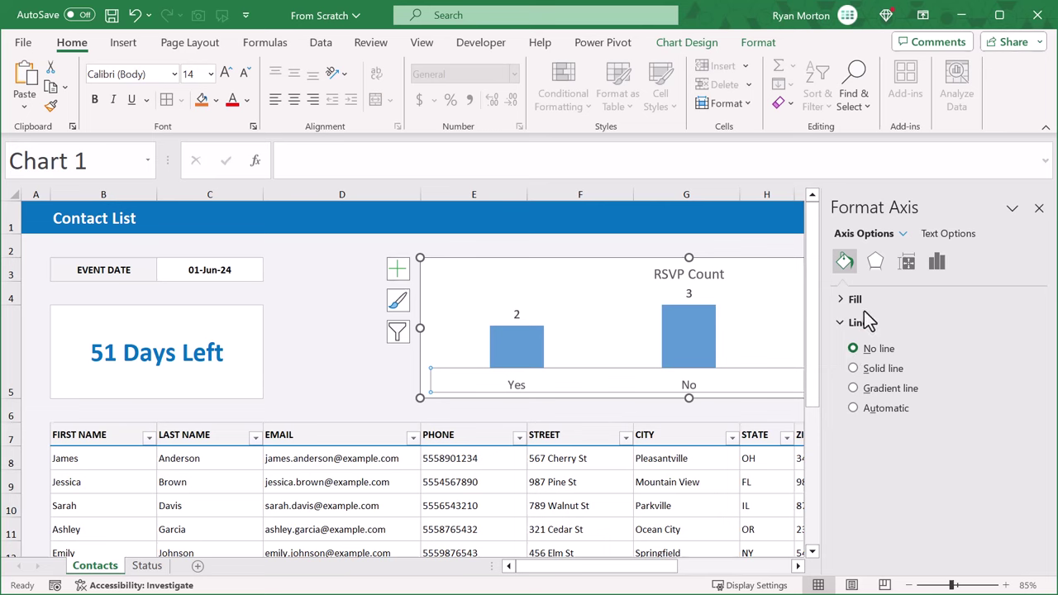
- Give the chart's columns a solid gray border with a width of 1 pt
{"action": "left_click", "coordinate": [678, 339]}
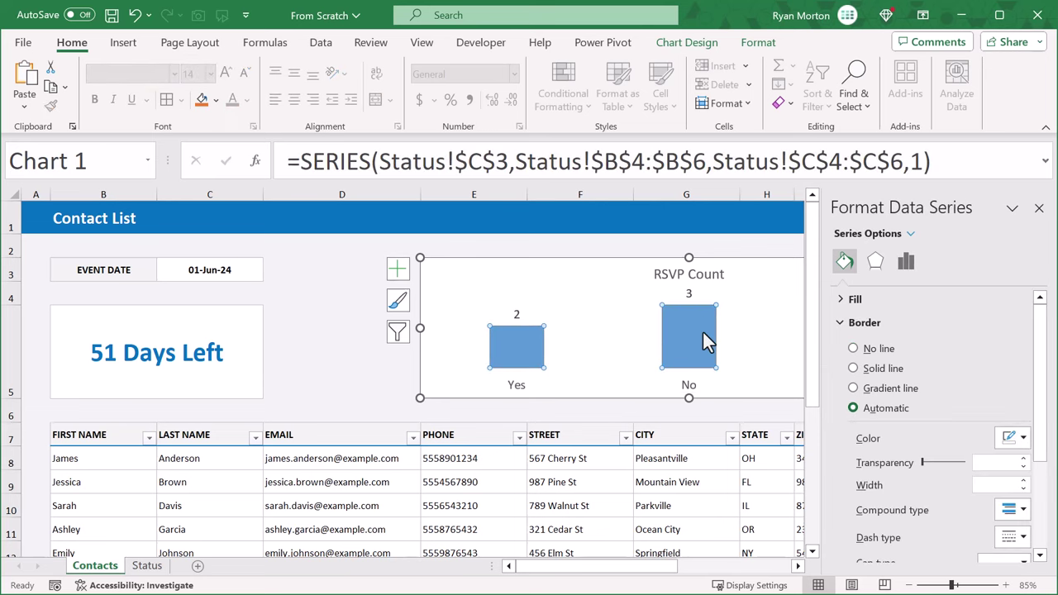
{"action": "left_click", "coordinate": [855, 368]}
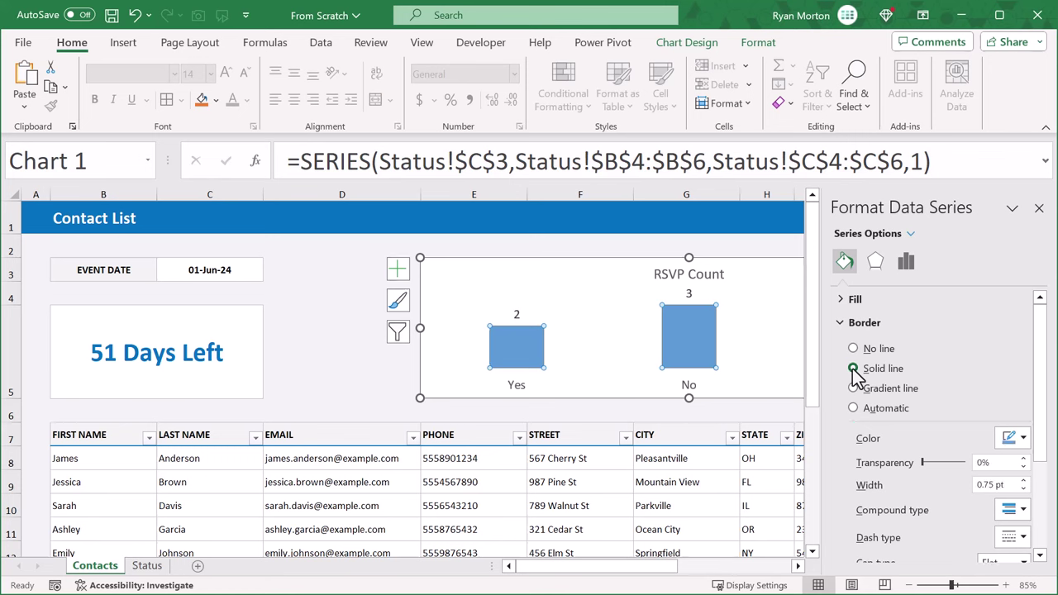
{"action": "left_click", "coordinate": [1015, 441]}
{"action": "left_click", "coordinate": [1011, 512]}
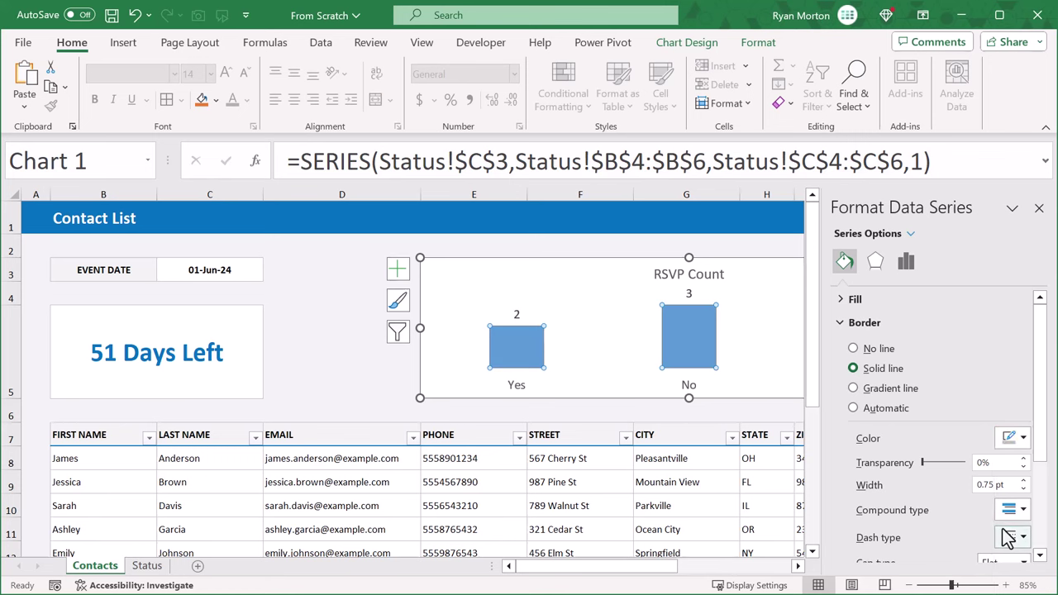
{"action": "left_click", "coordinate": [1023, 482]}
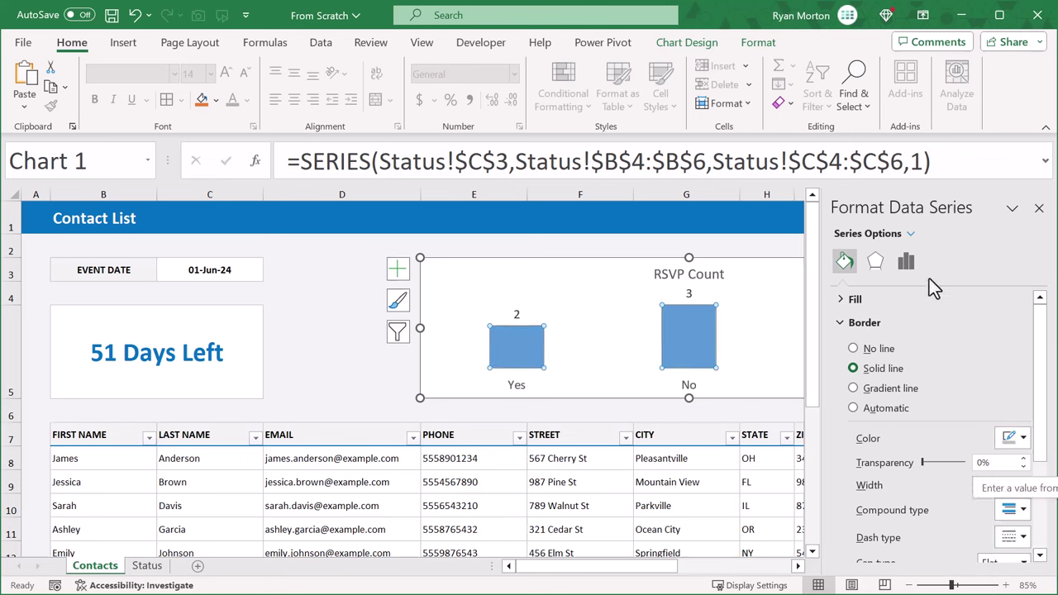
- Set the data series overlap to 0% and the gap width to 100%
{"action": "left_click", "coordinate": [907, 263]}
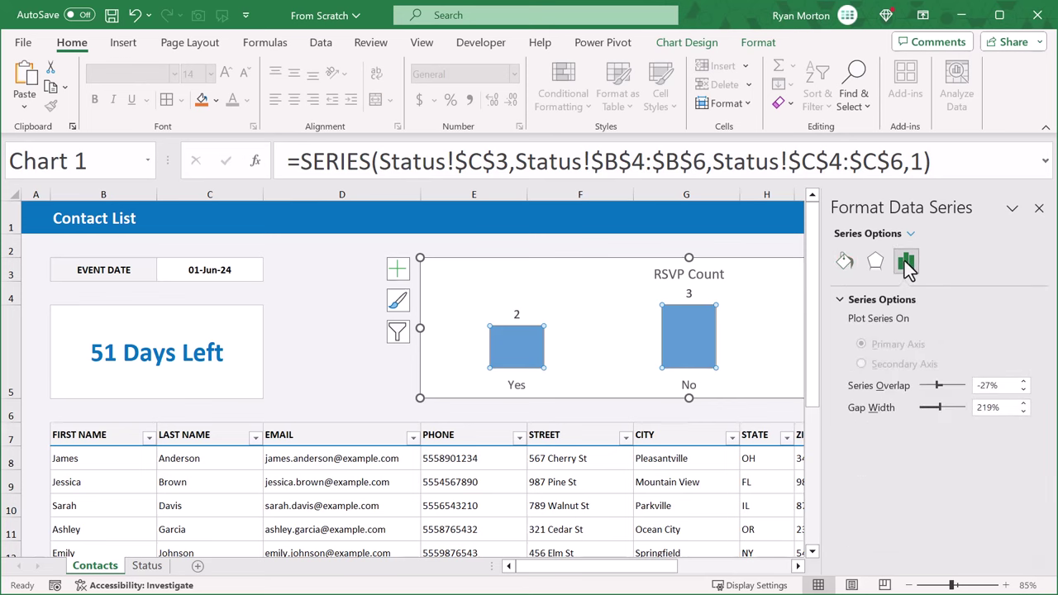
{"action": "left_click", "coordinate": [996, 385]}
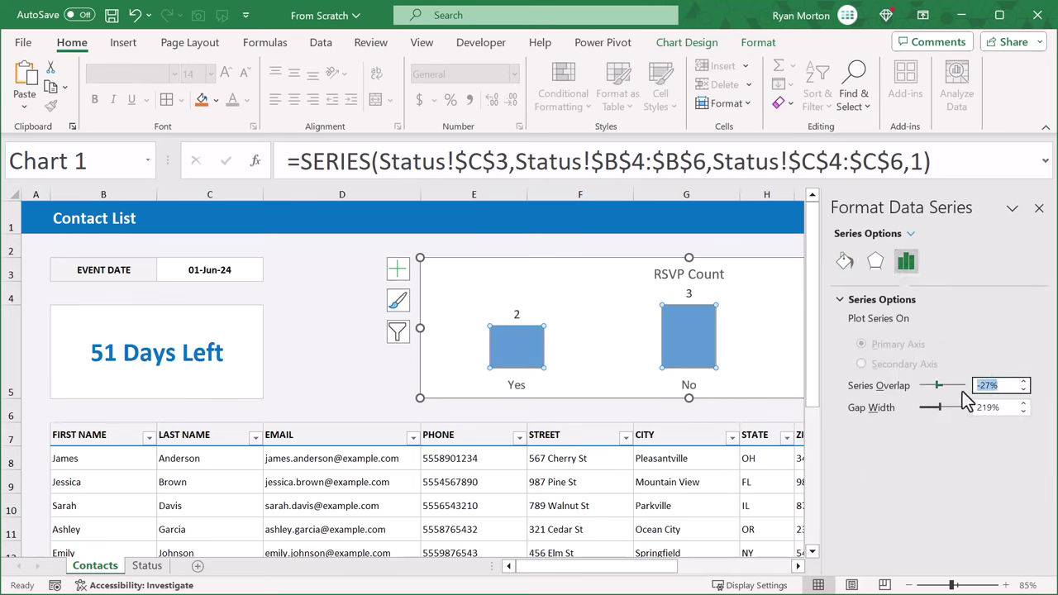
{"action": "left_click", "coordinate": [1003, 408]}
{"action": "type", "text": "100"}
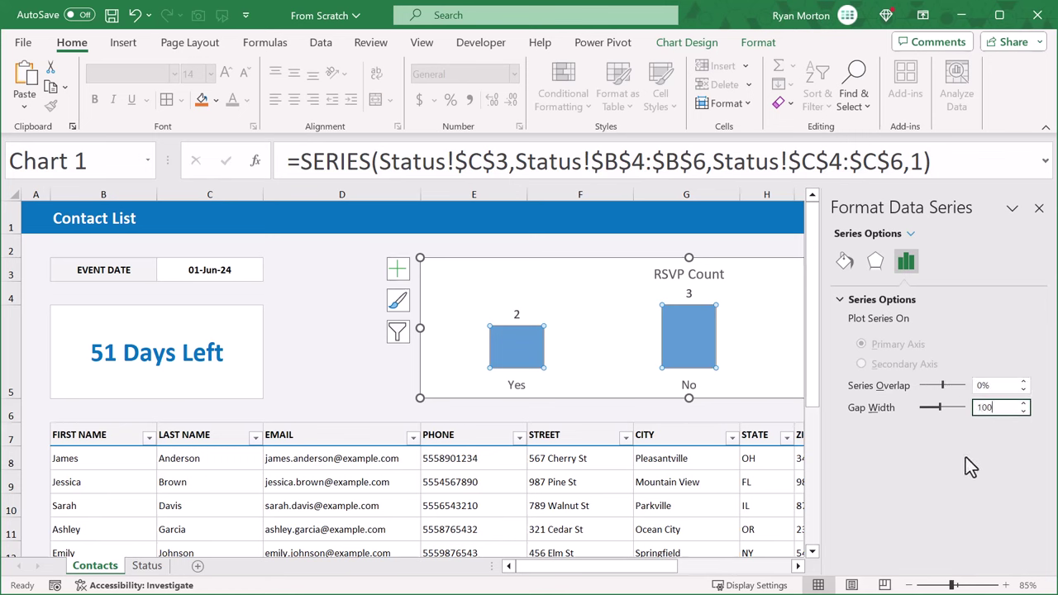
{"action": "key", "text": "Return"}
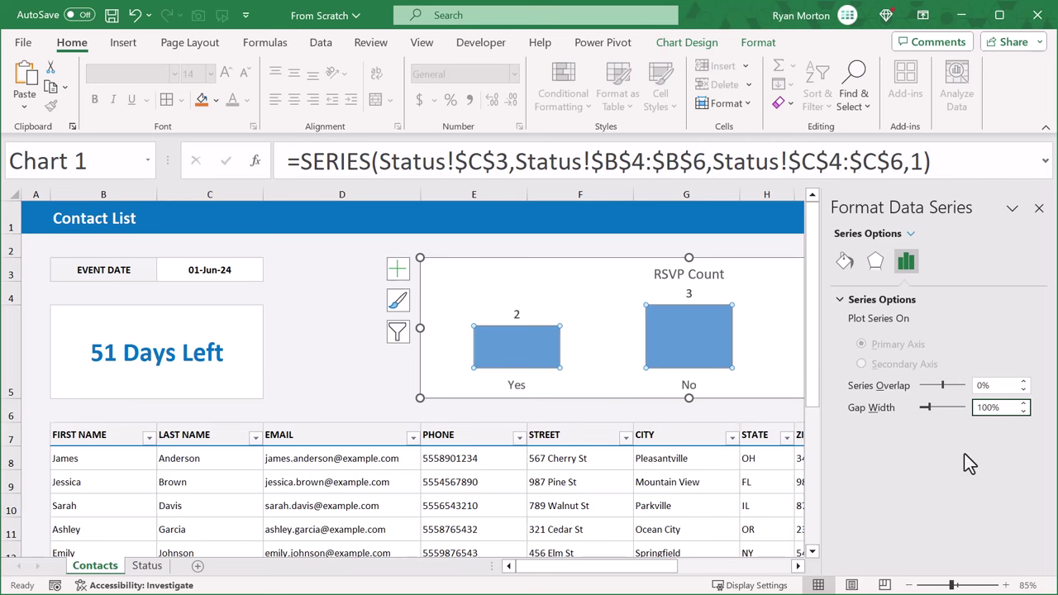
- Fill only the Yes column with the solid custom colour #CCFFDC
{"action": "left_click_drag", "start_coordinate": [668, 569], "coordinate": [754, 571]}
{"action": "left_click", "coordinate": [191, 351]}
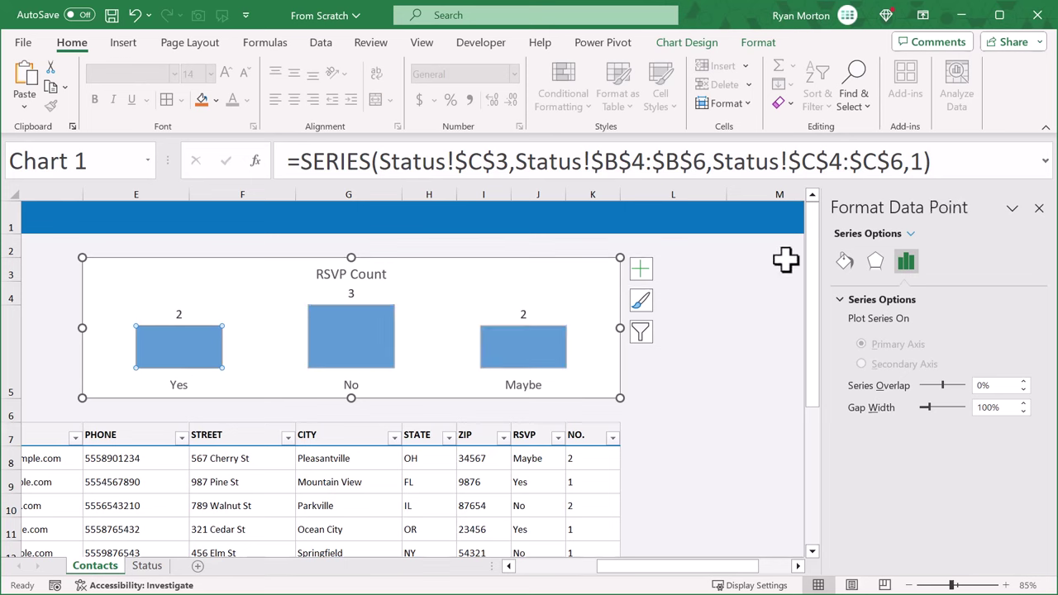
{"action": "left_click", "coordinate": [846, 262]}
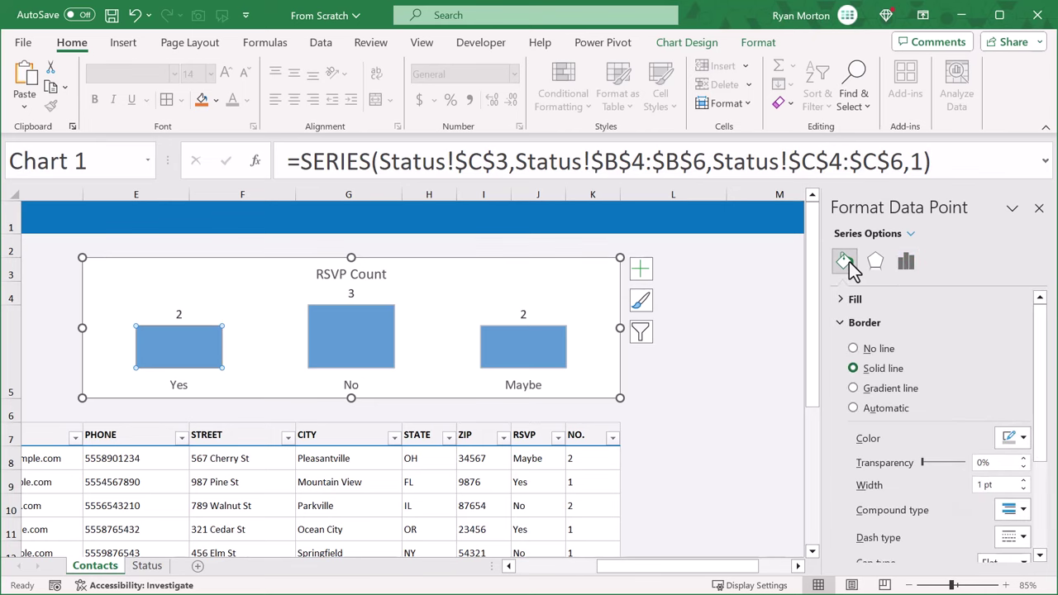
{"action": "left_click", "coordinate": [844, 302]}
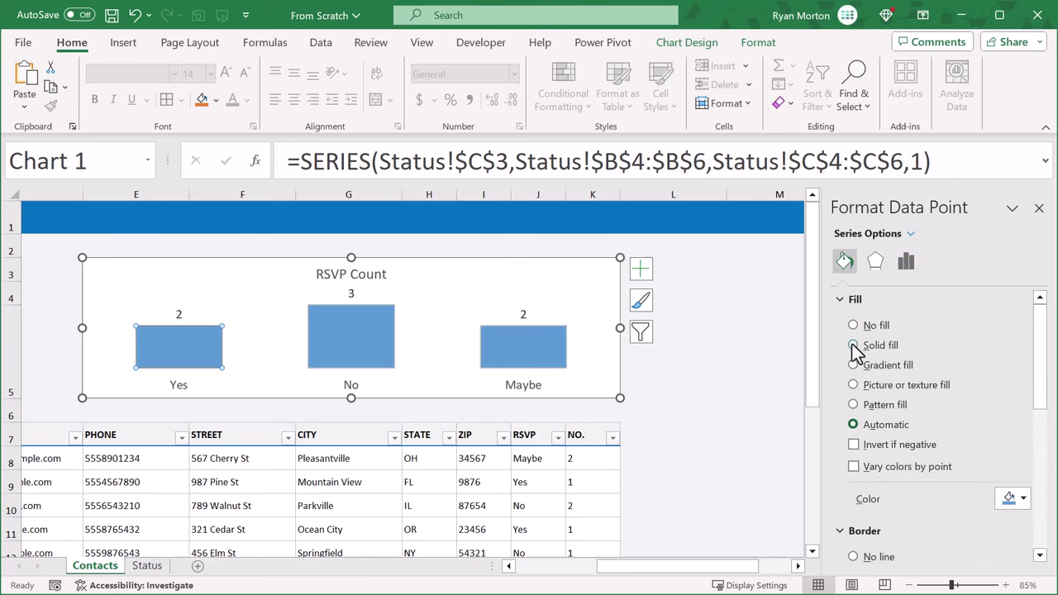
{"action": "left_click", "coordinate": [854, 346]}
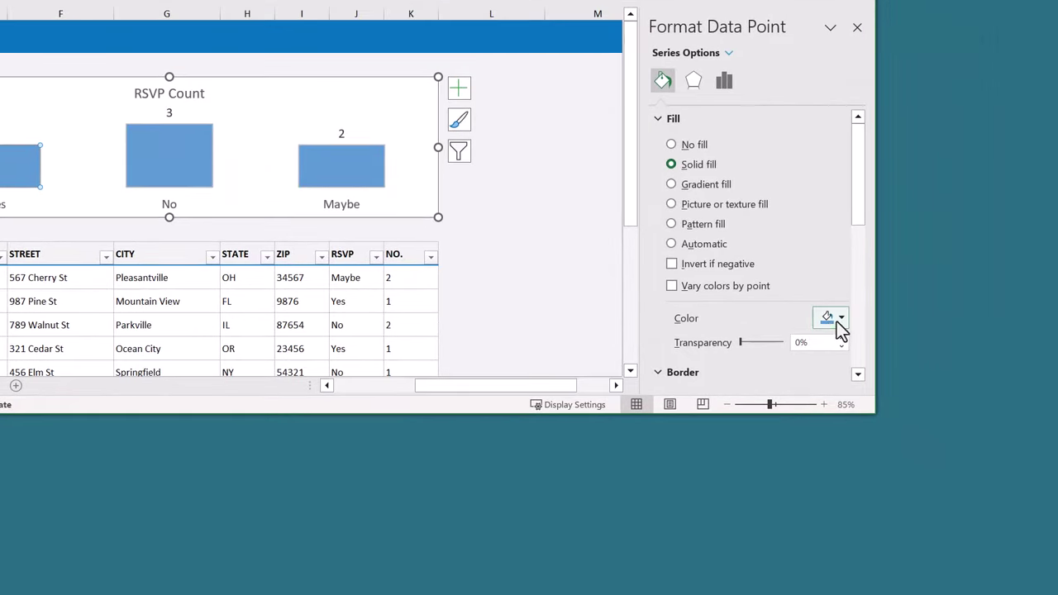
{"action": "left_click", "coordinate": [836, 322]}
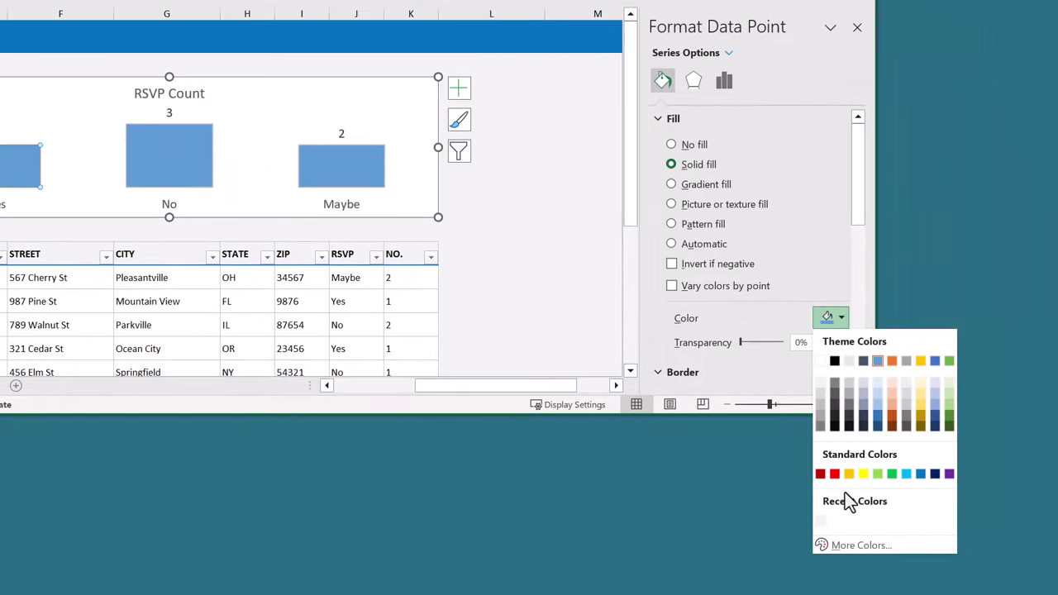
{"action": "left_click", "coordinate": [860, 546]}
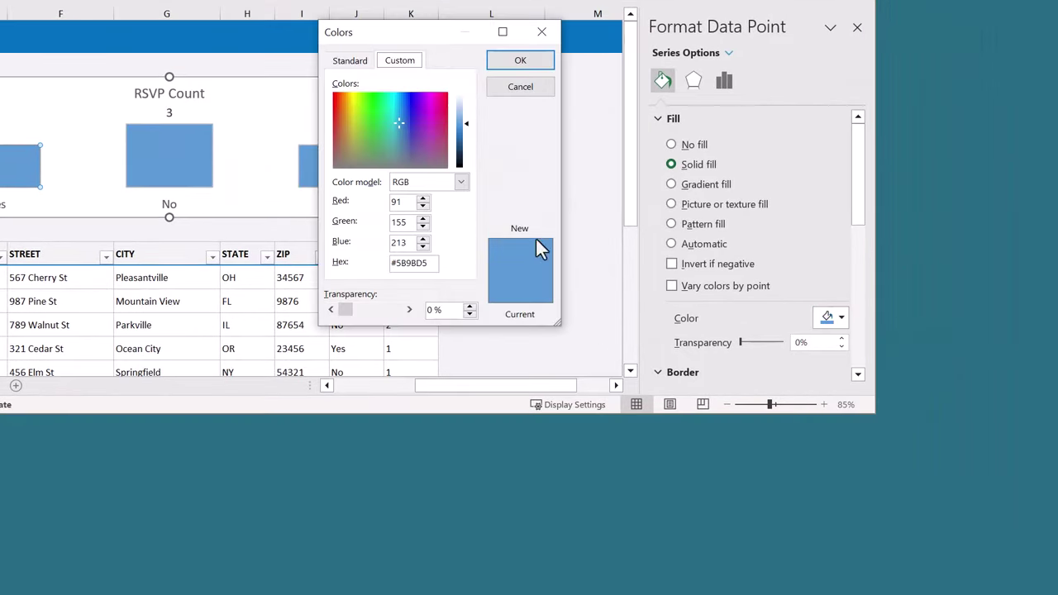
{"action": "double_click", "coordinate": [418, 262]}
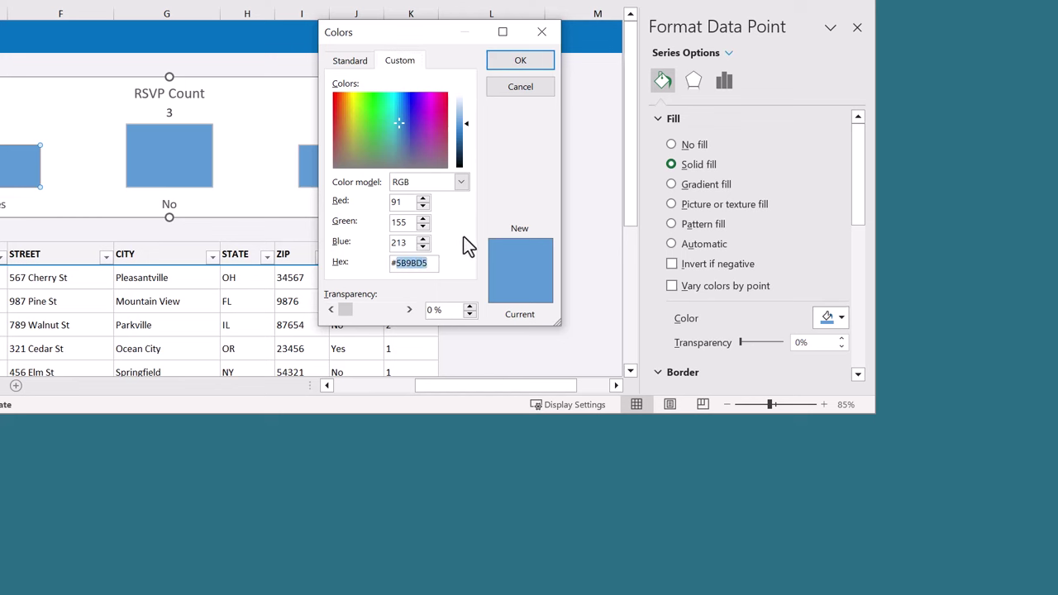
{"action": "type", "text": "CC"}
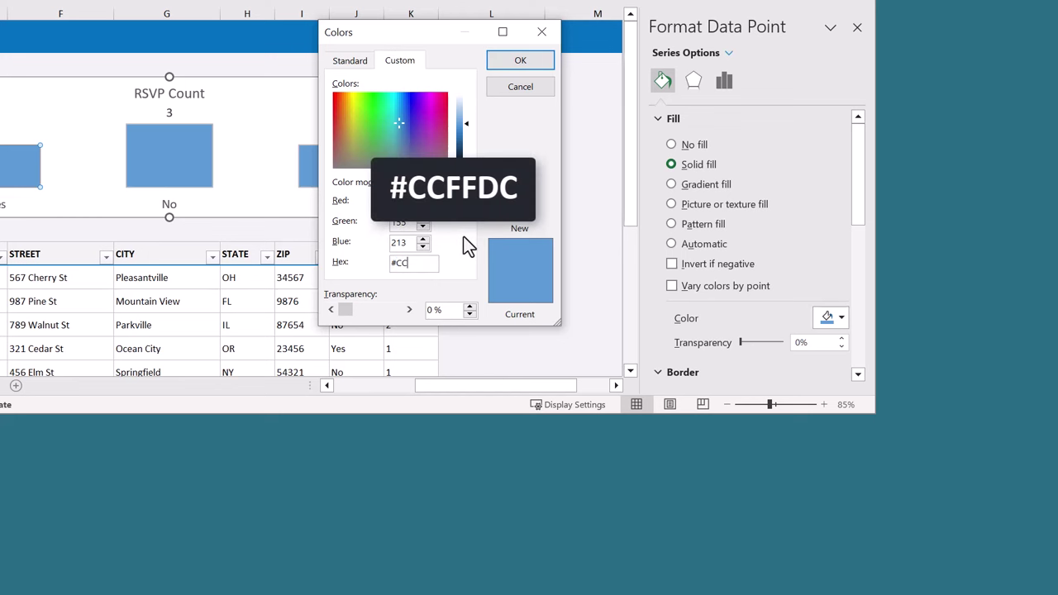
{"action": "type", "text": "FFDC"}
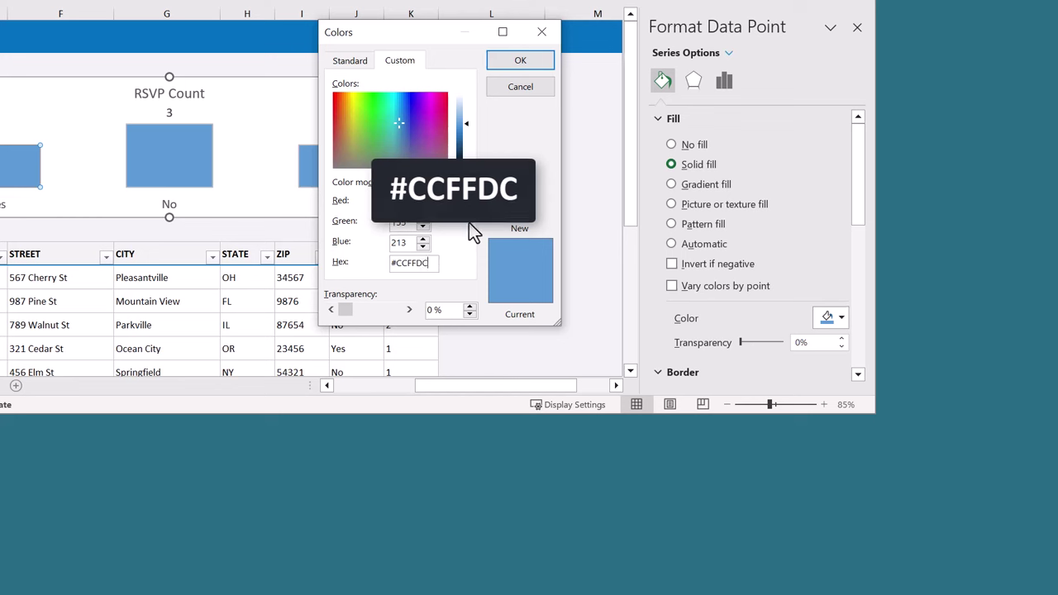
{"action": "left_click", "coordinate": [517, 64]}
- Fill only the No column with the solid custom colour #FFCCCC
{"action": "left_click", "coordinate": [183, 151]}
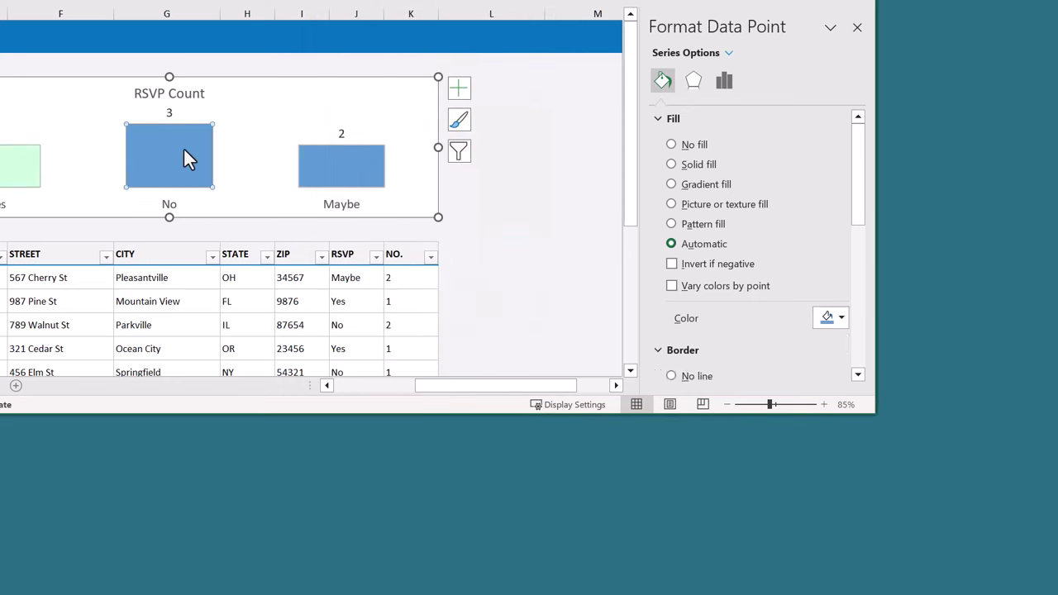
{"action": "left_click", "coordinate": [701, 165]}
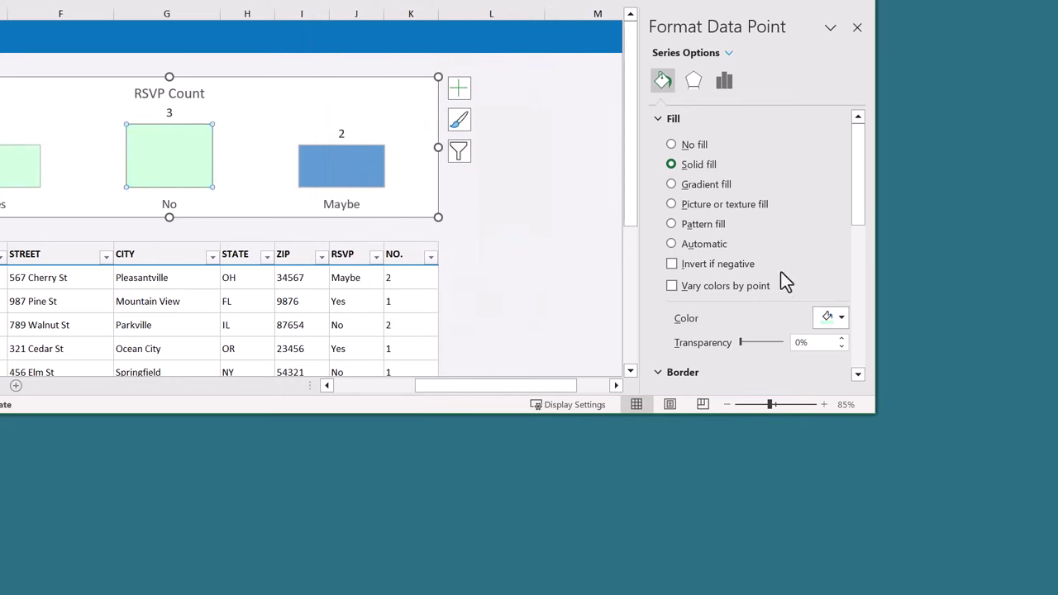
{"action": "left_click", "coordinate": [838, 321]}
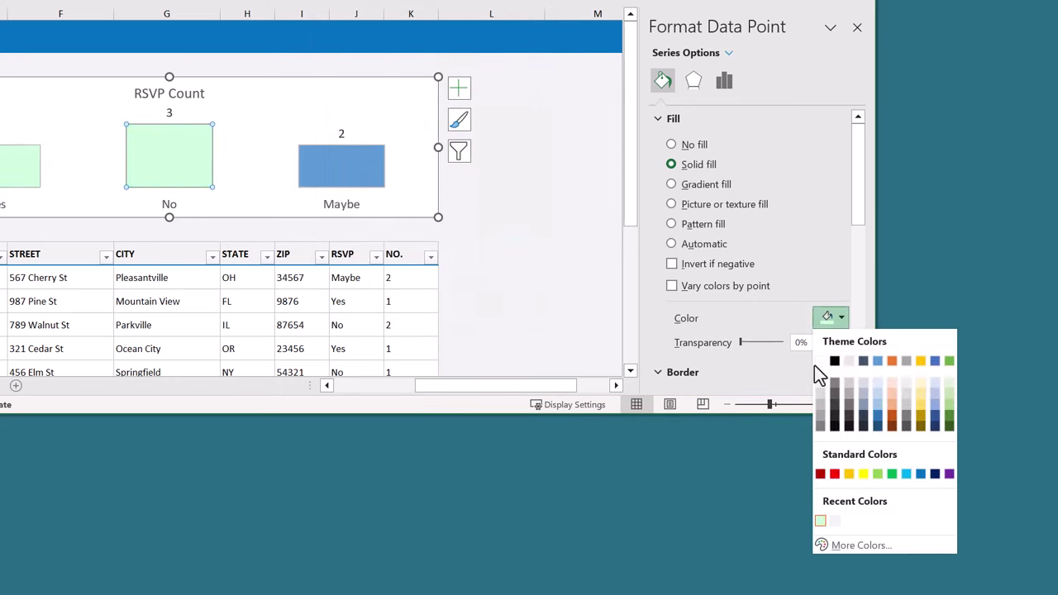
{"action": "left_click", "coordinate": [852, 547]}
{"action": "double_click", "coordinate": [407, 269]}
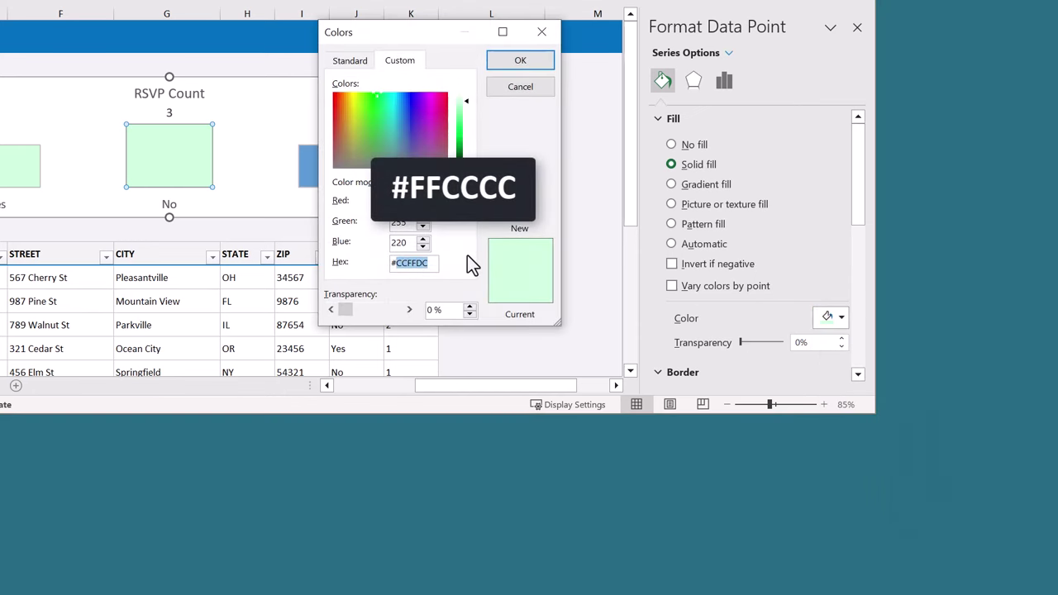
{"action": "type", "text": "FFCCCC"}
{"action": "left_click", "coordinate": [520, 60]}
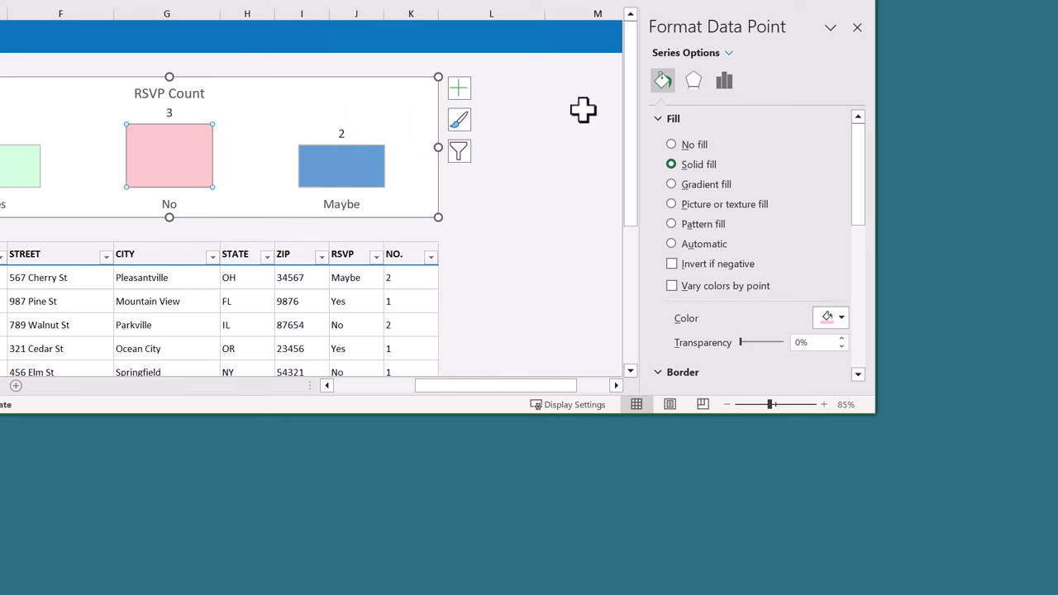
- Fill only the Maybe column with the solid custom colour #FFFFCC and finish formatting the chart
{"action": "left_click", "coordinate": [339, 162]}
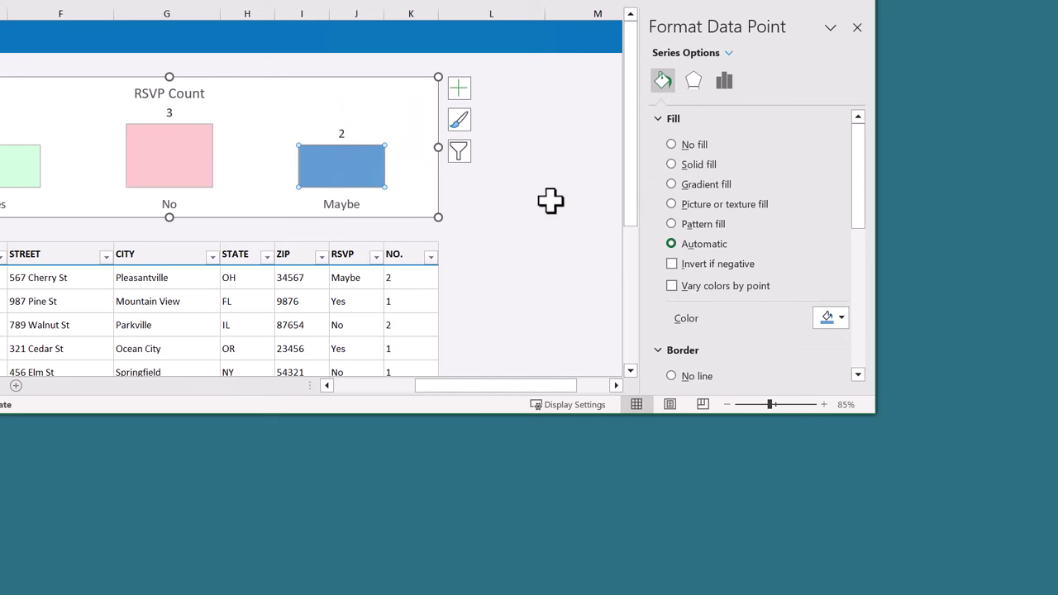
{"action": "left_click", "coordinate": [672, 165]}
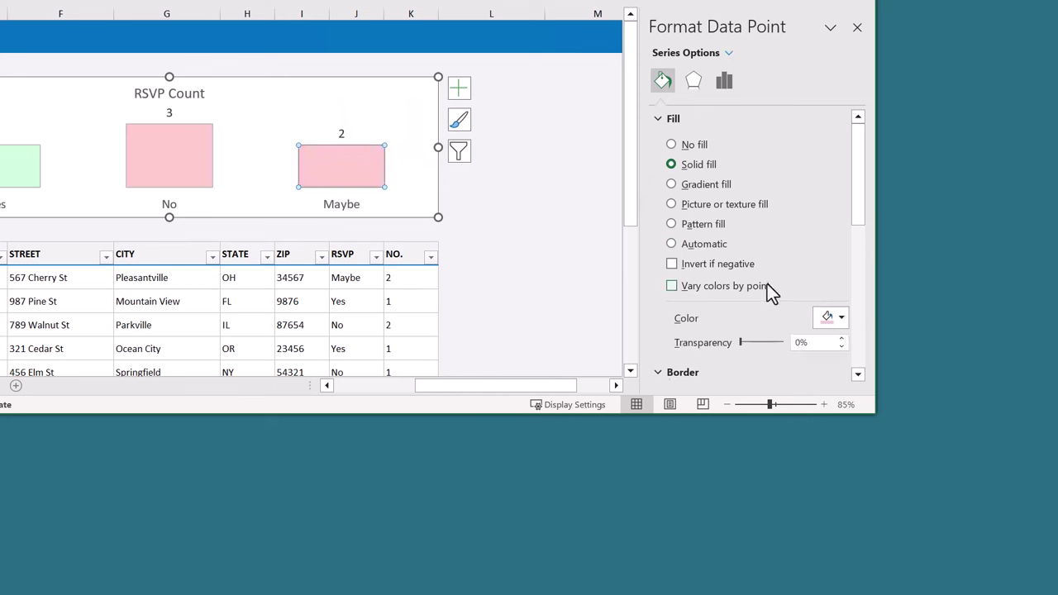
{"action": "left_click", "coordinate": [839, 318]}
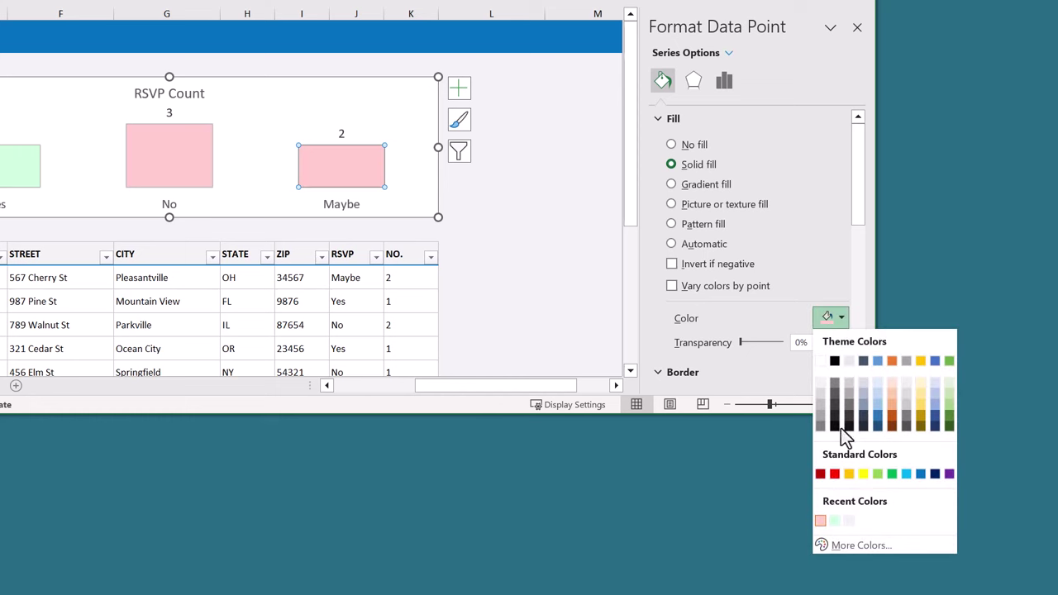
{"action": "left_click", "coordinate": [848, 546]}
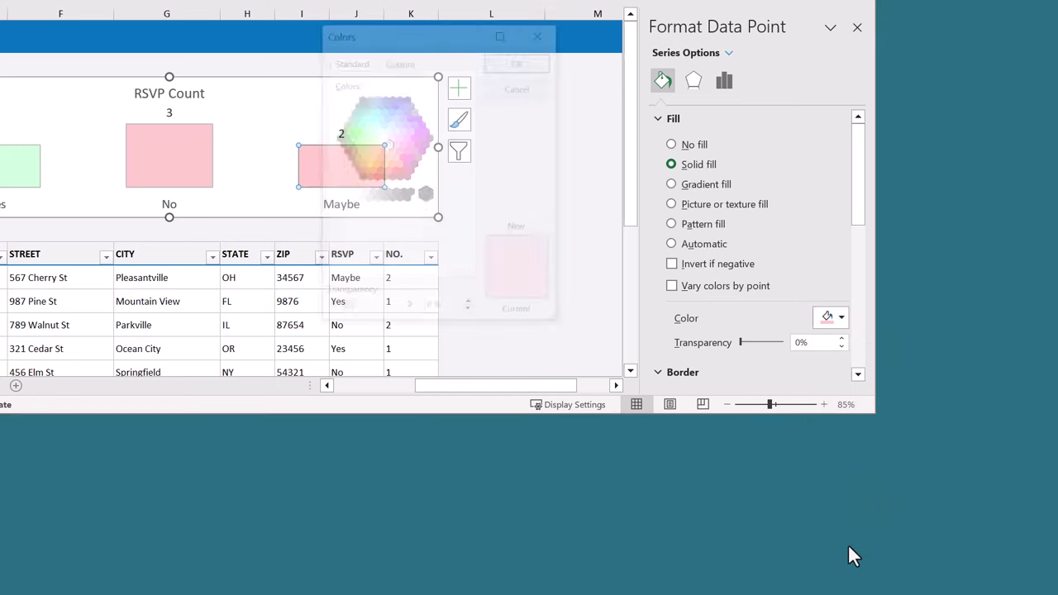
{"action": "left_click", "coordinate": [401, 63]}
{"action": "double_click", "coordinate": [415, 263]}
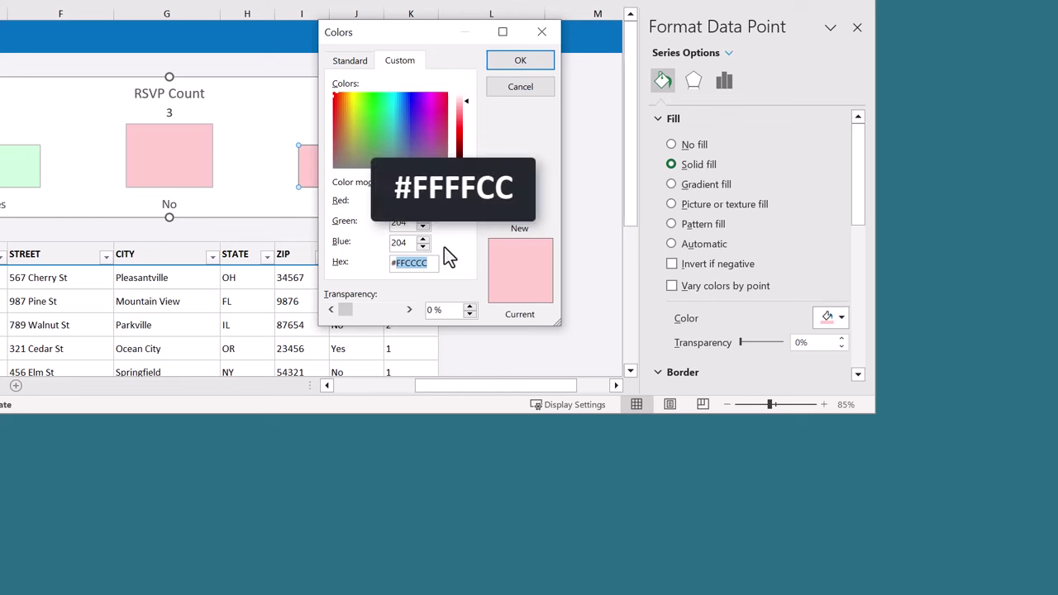
{"action": "type", "text": "FF"}
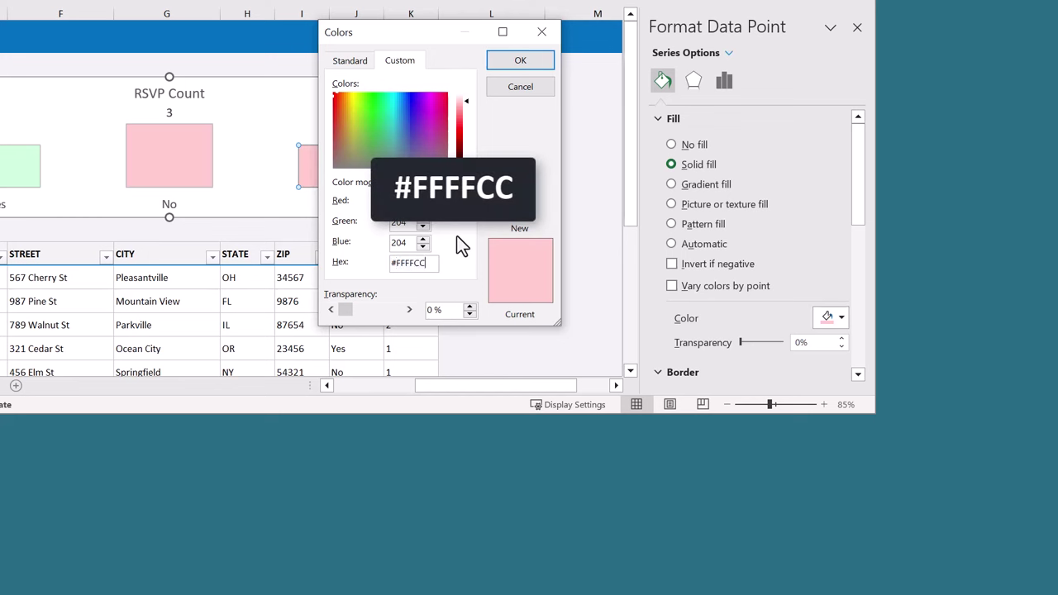
{"action": "left_click", "coordinate": [520, 63]}
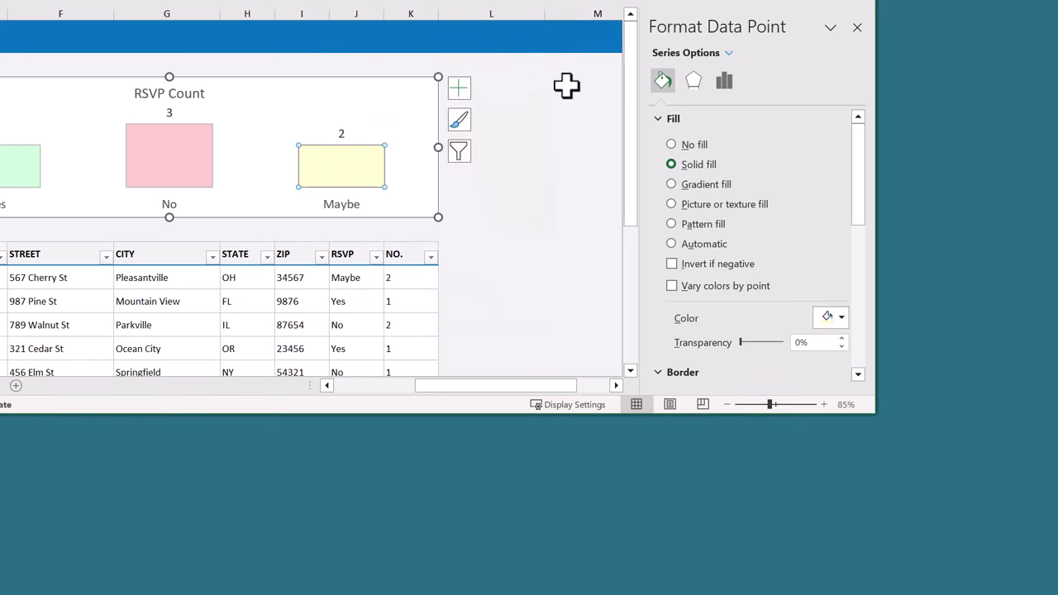
{"action": "left_click", "coordinate": [858, 28]}
{"action": "left_click", "coordinate": [585, 215]}
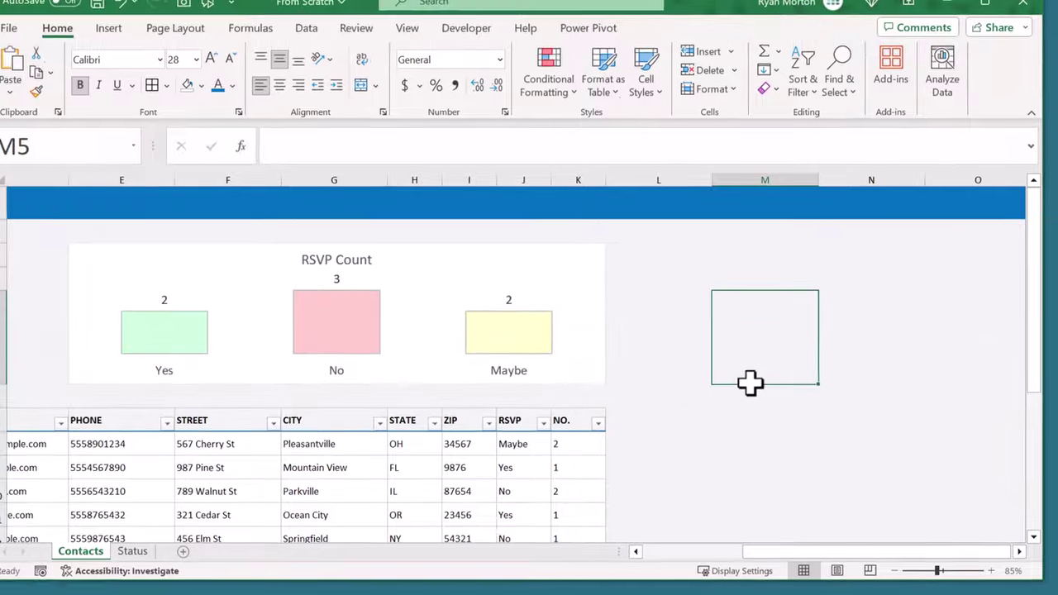
- Start a conditional formatting rule on the Contacts table's RSVP cells for cell values equal to =Status!$B$4
{"action": "left_click_drag", "start_coordinate": [777, 572], "coordinate": [698, 566]}
{"action": "scroll", "coordinate": [909, 372], "scroll_direction": "down", "scroll_amount": 1}
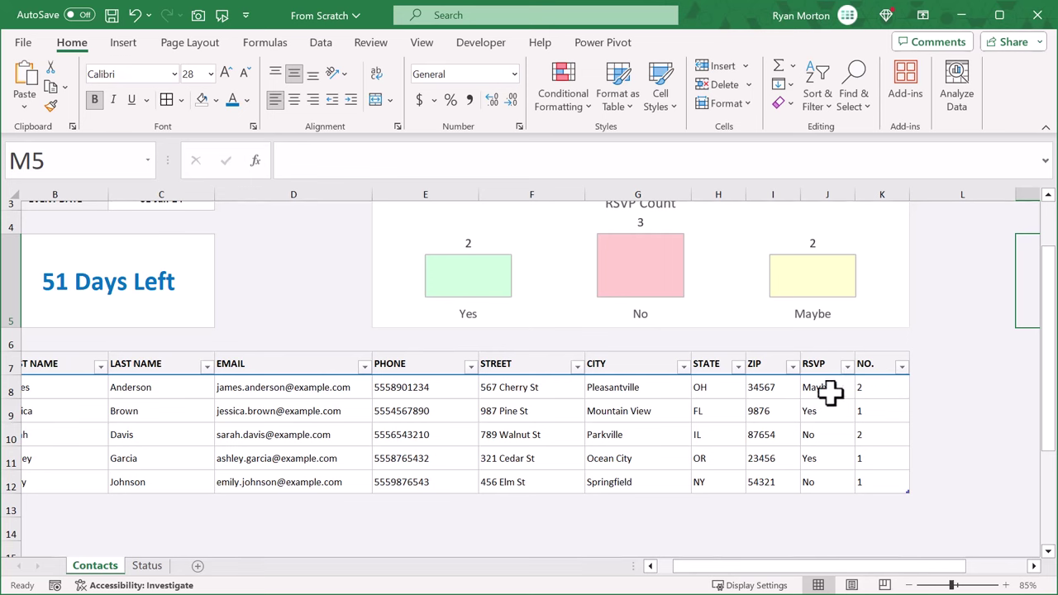
{"action": "left_click", "coordinate": [825, 344]}
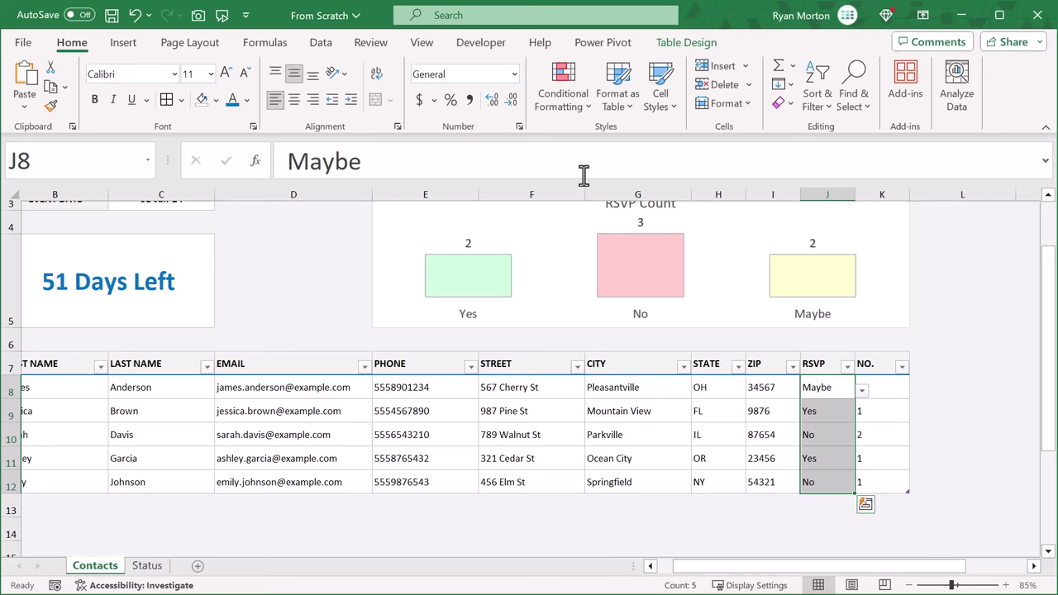
{"action": "left_click", "coordinate": [573, 113]}
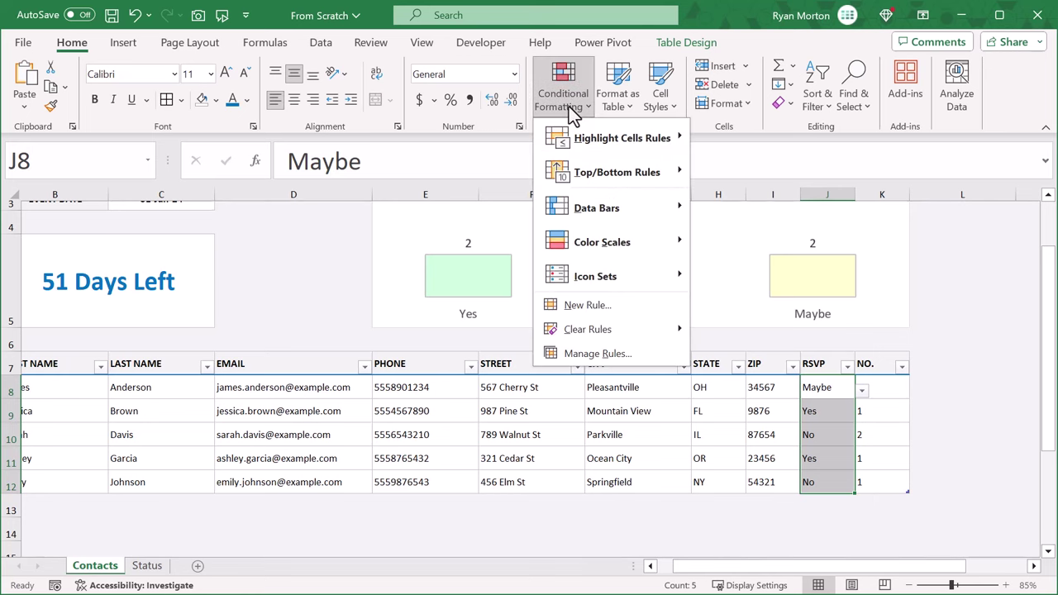
{"action": "left_click", "coordinate": [615, 304]}
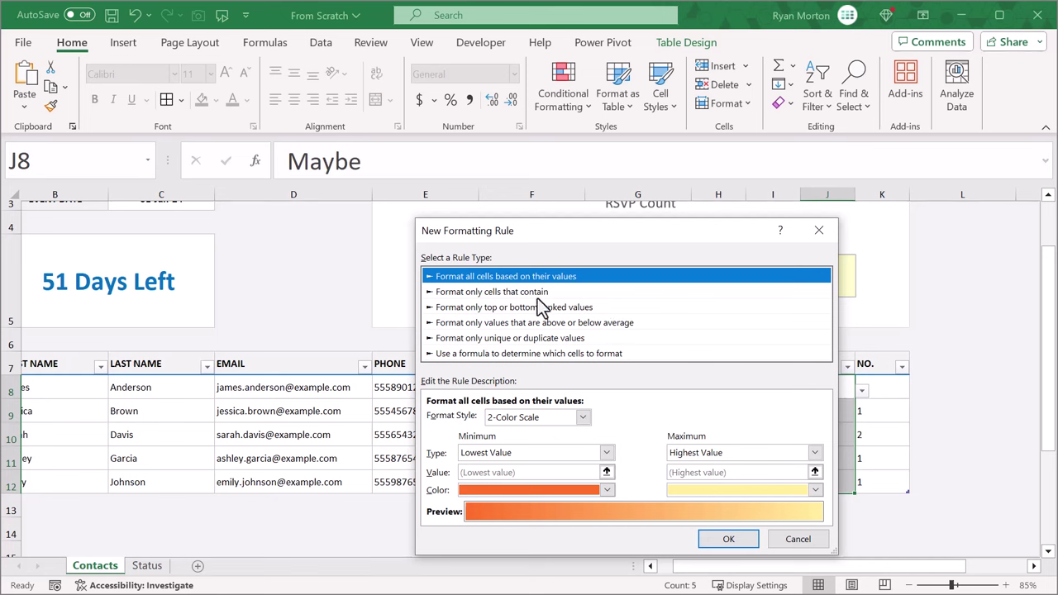
{"action": "left_click", "coordinate": [536, 295]}
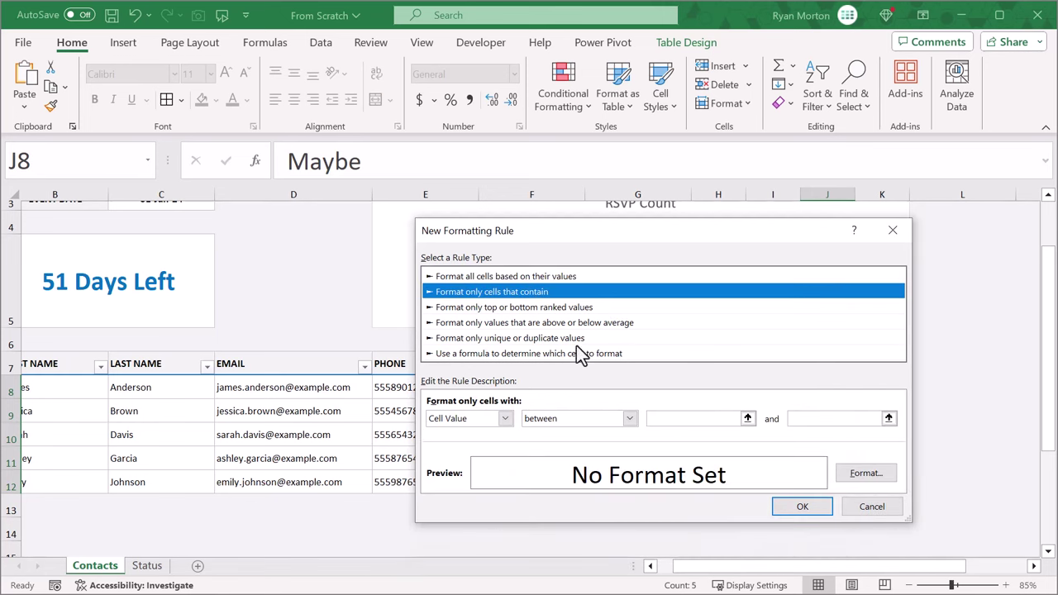
{"action": "left_click", "coordinate": [630, 419]}
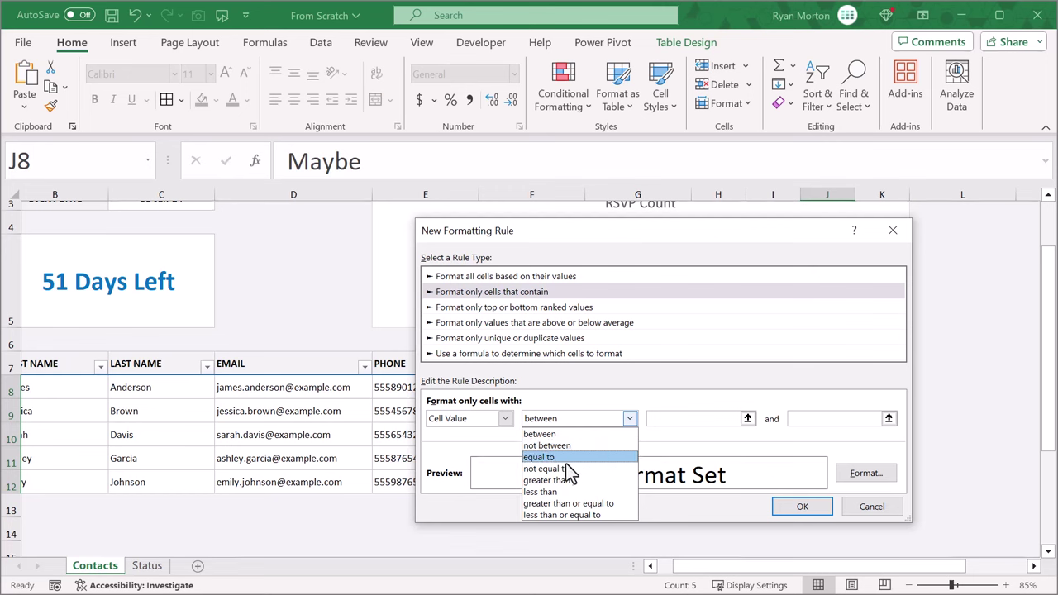
{"action": "left_click", "coordinate": [559, 460]}
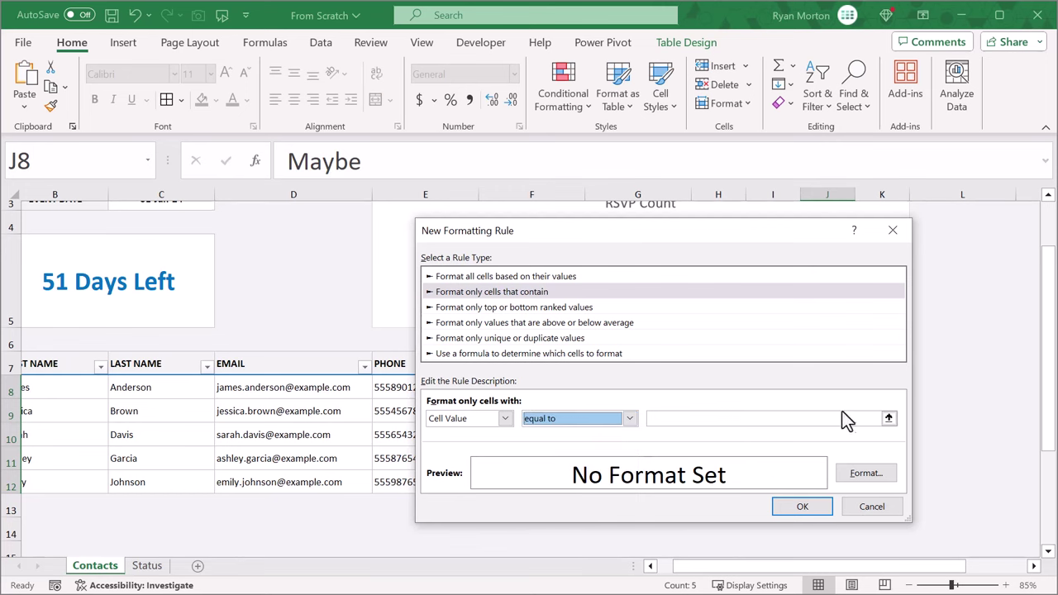
{"action": "left_click", "coordinate": [889, 418]}
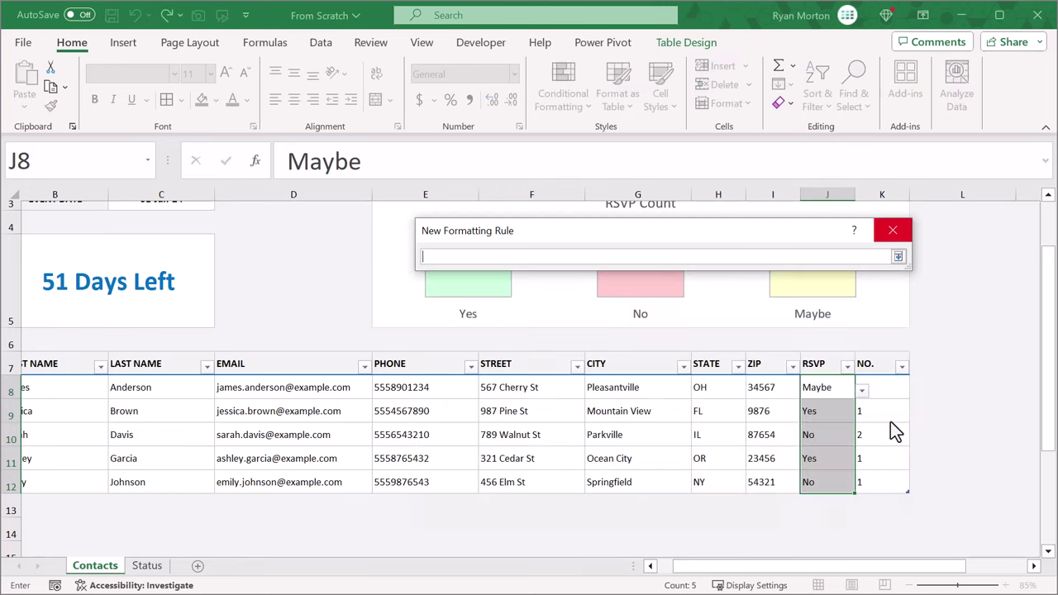
{"action": "left_click", "coordinate": [147, 567]}
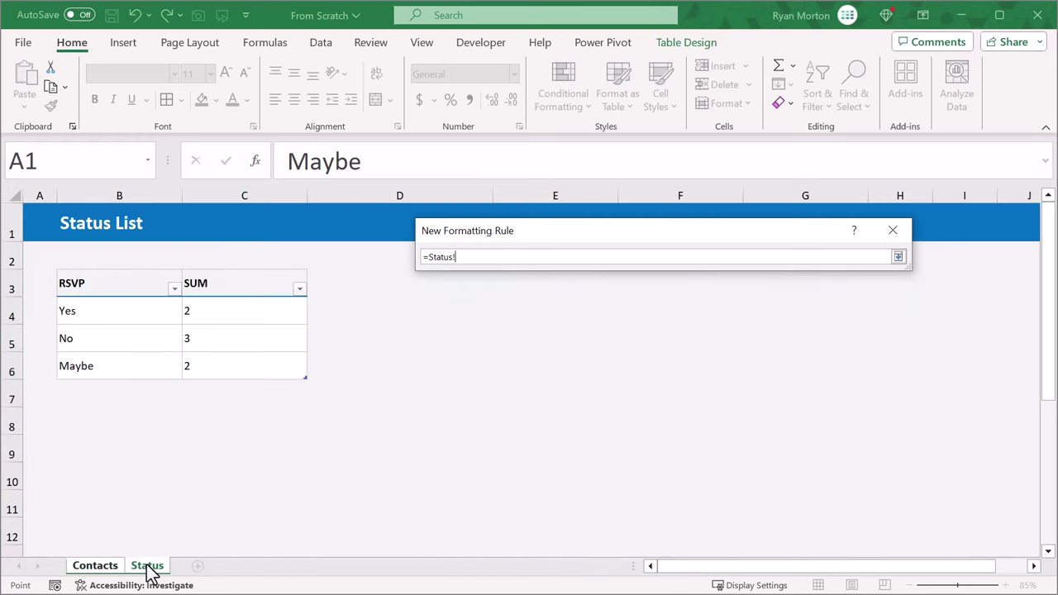
{"action": "left_click", "coordinate": [154, 310]}
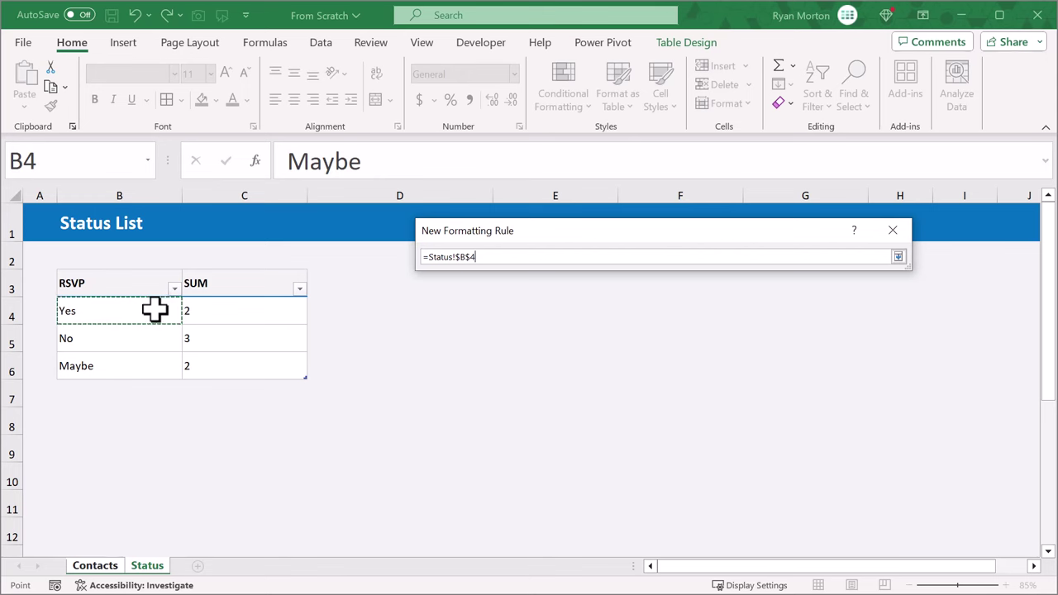
{"action": "key", "text": "Return"}
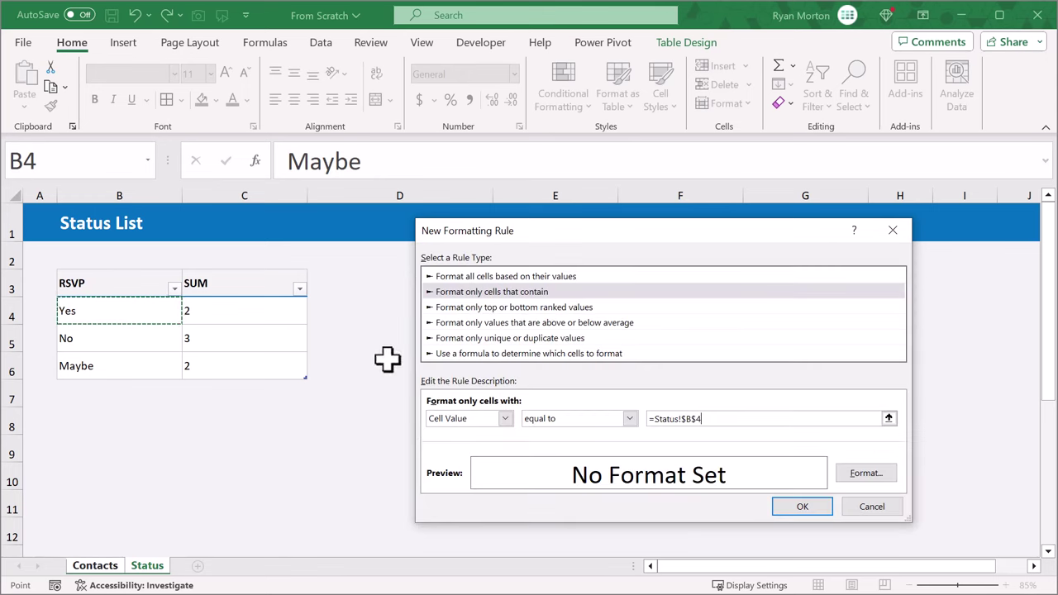
- Give the Yes rule the custom fill colour #E6FFEE and apply it to the RSVP cells
{"action": "left_click", "coordinate": [864, 473]}
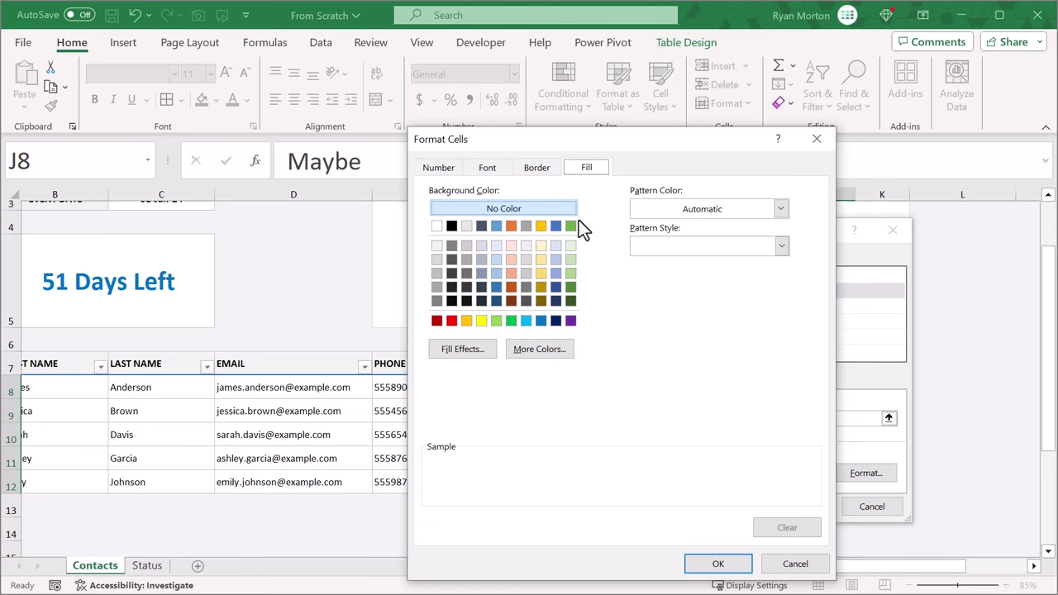
{"action": "left_click", "coordinate": [542, 349]}
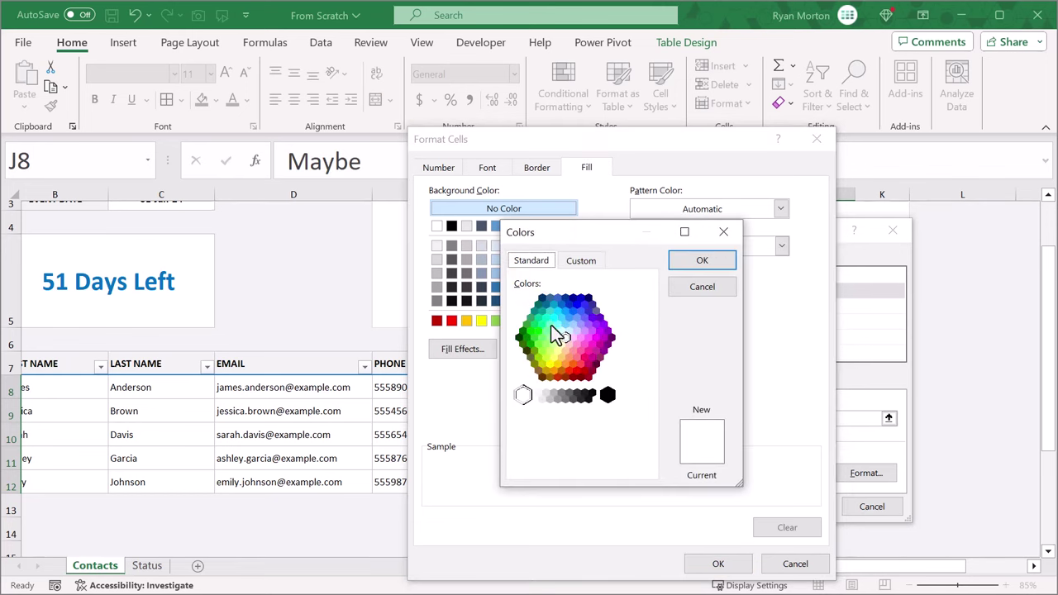
{"action": "left_click", "coordinate": [581, 261]}
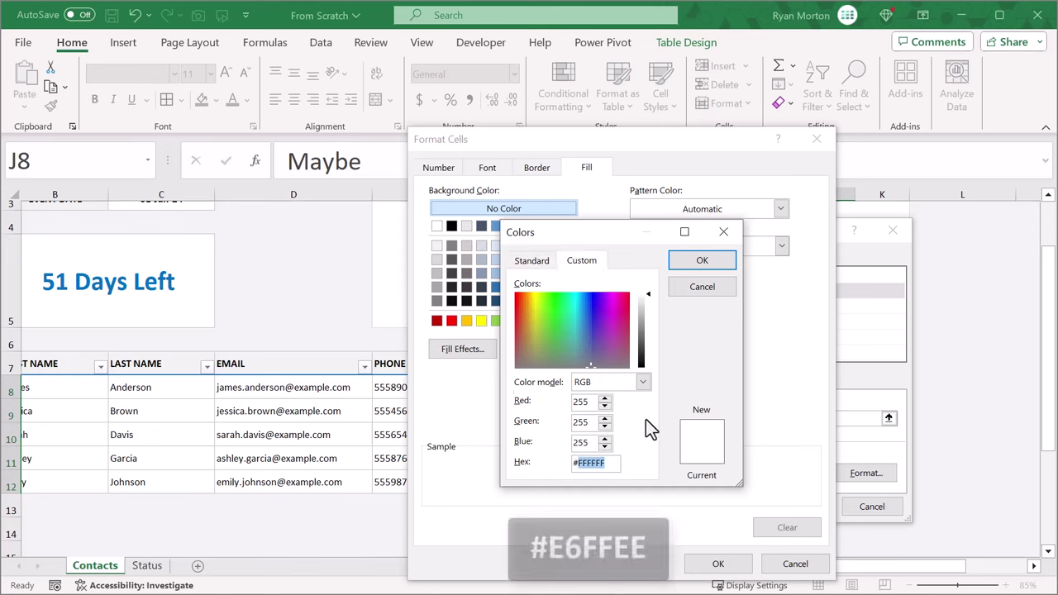
{"action": "type", "text": "E6FFE"}
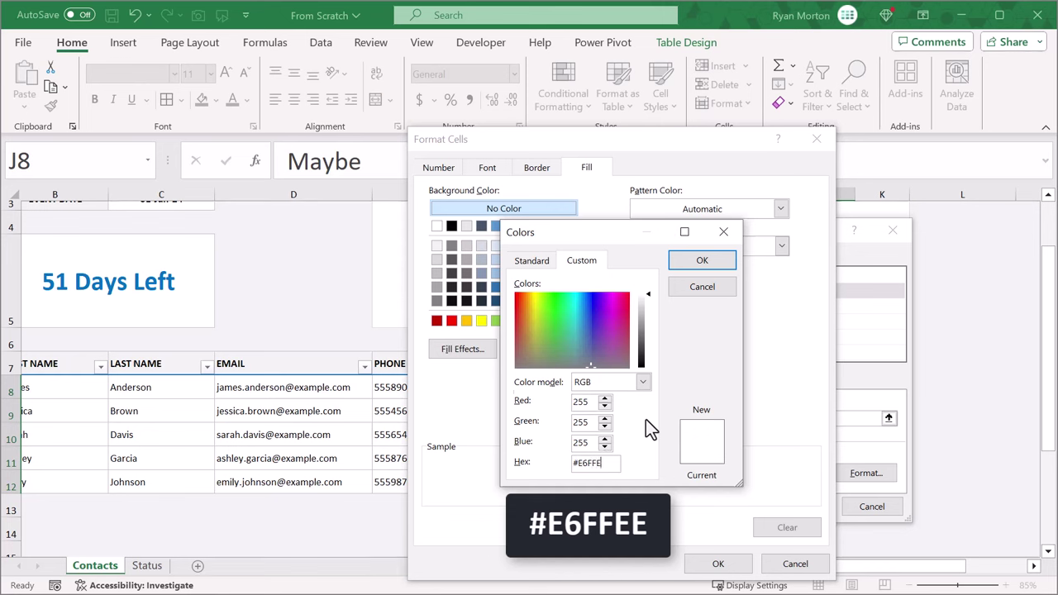
{"action": "type", "text": "E"}
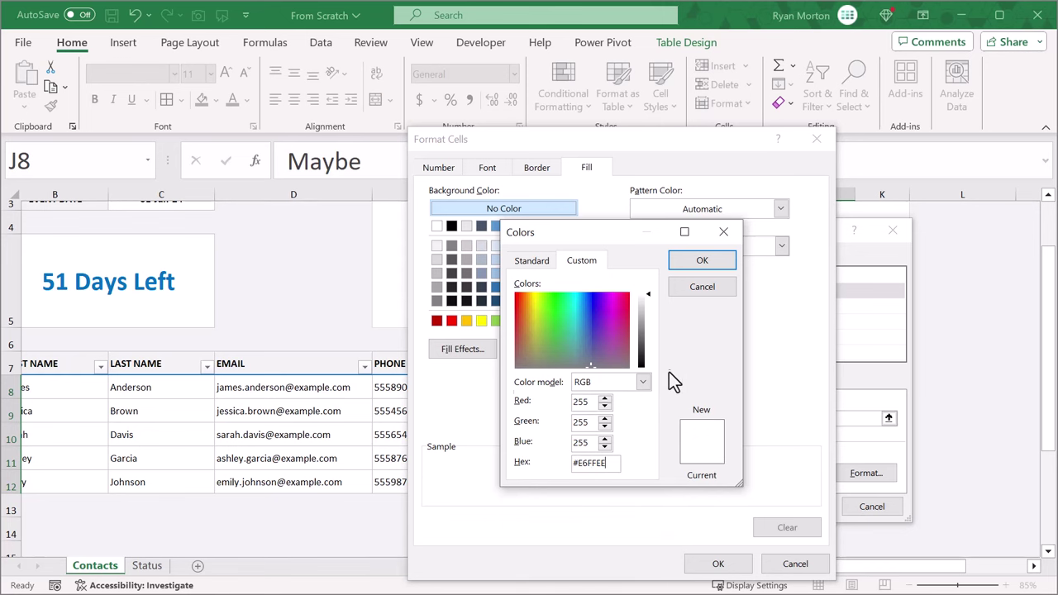
{"action": "left_click", "coordinate": [704, 262]}
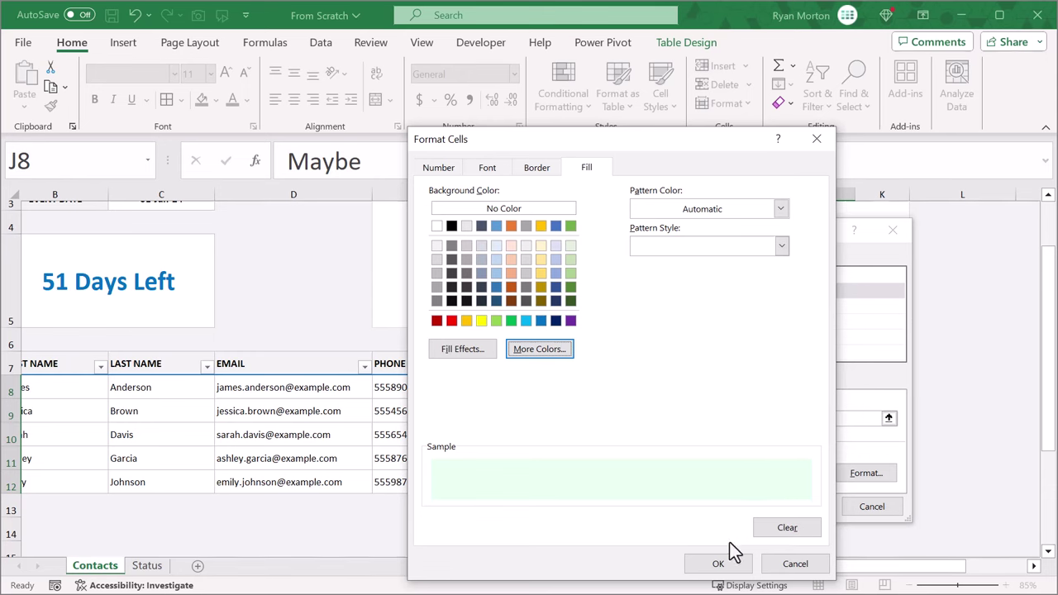
{"action": "left_click", "coordinate": [718, 564]}
{"action": "left_click", "coordinate": [796, 572]}
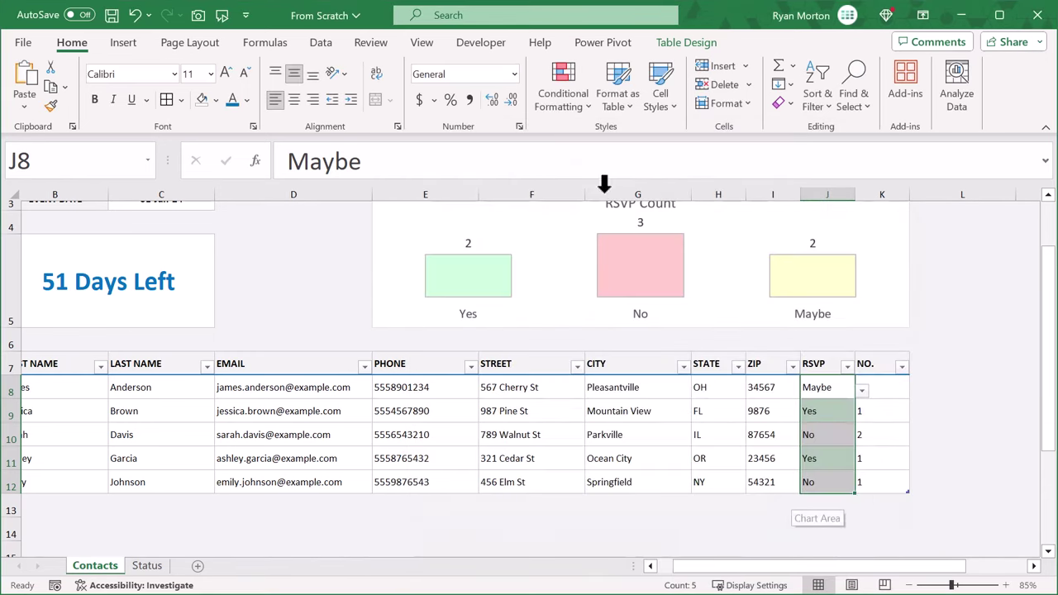
- Start another conditional formatting rule on the RSVP cells for cell values equal to =Status!$B$5
{"action": "left_click", "coordinate": [563, 108]}
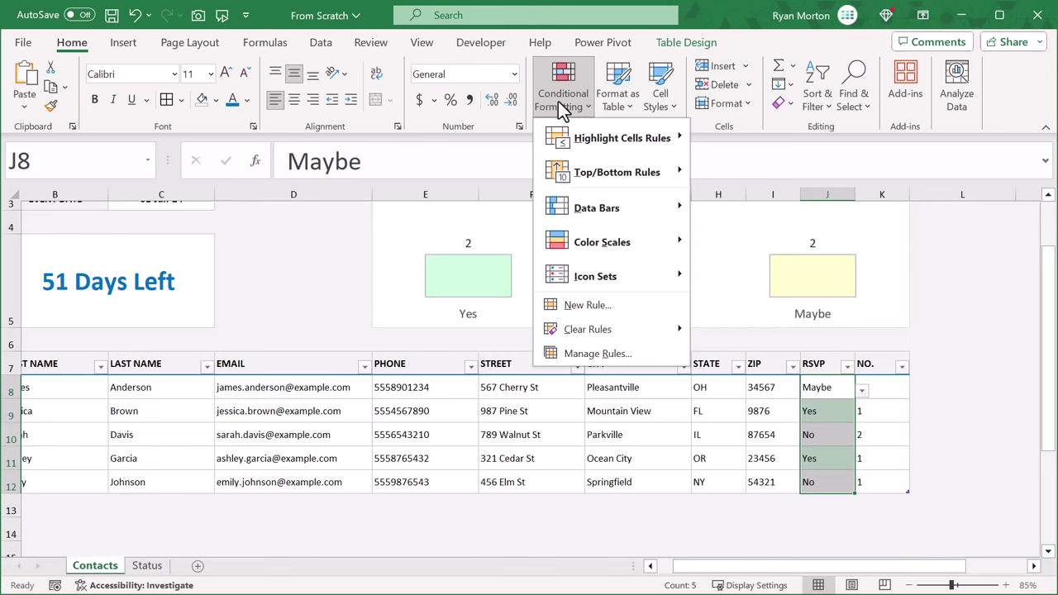
{"action": "left_click", "coordinate": [586, 307]}
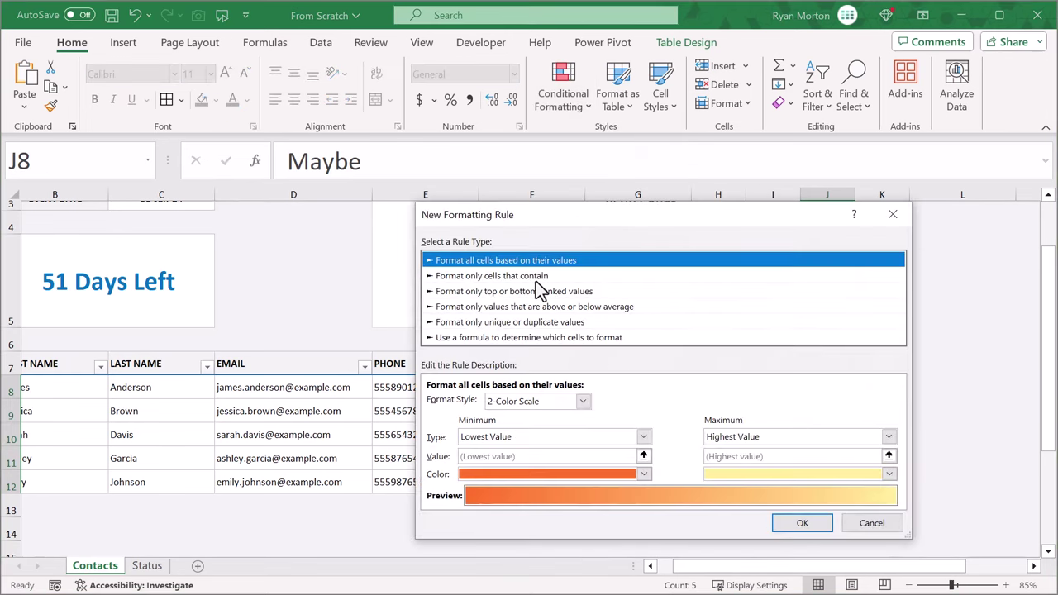
{"action": "left_click", "coordinate": [539, 276]}
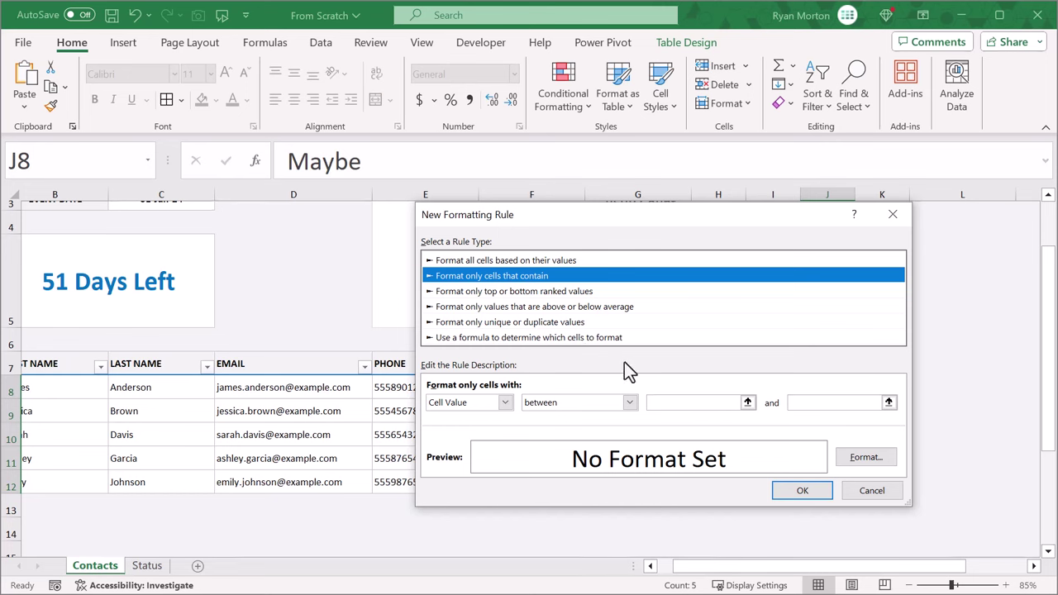
{"action": "left_click", "coordinate": [630, 403]}
{"action": "left_click", "coordinate": [603, 444]}
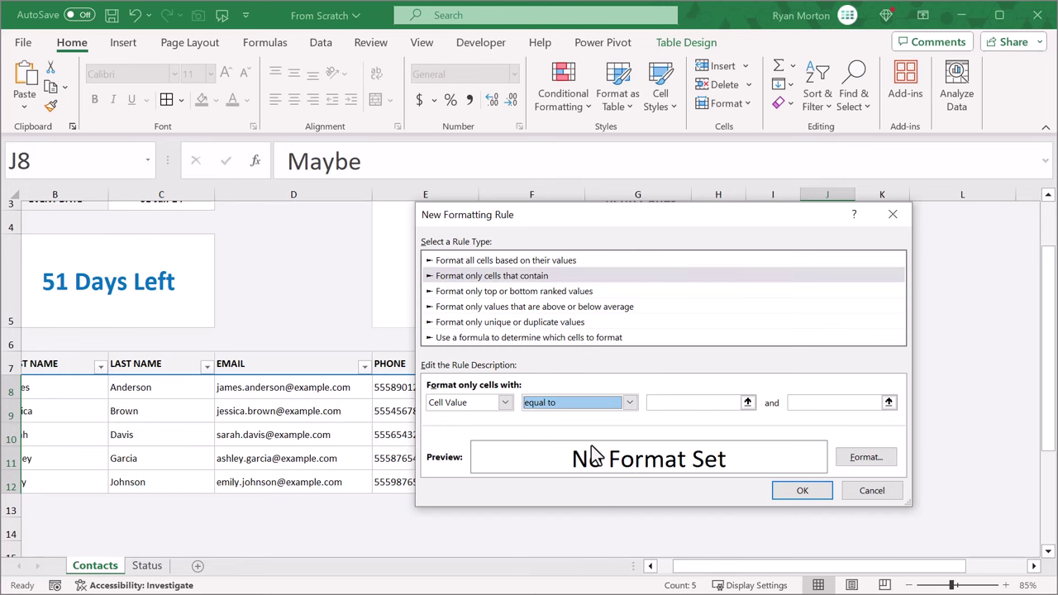
{"action": "left_click", "coordinate": [890, 404]}
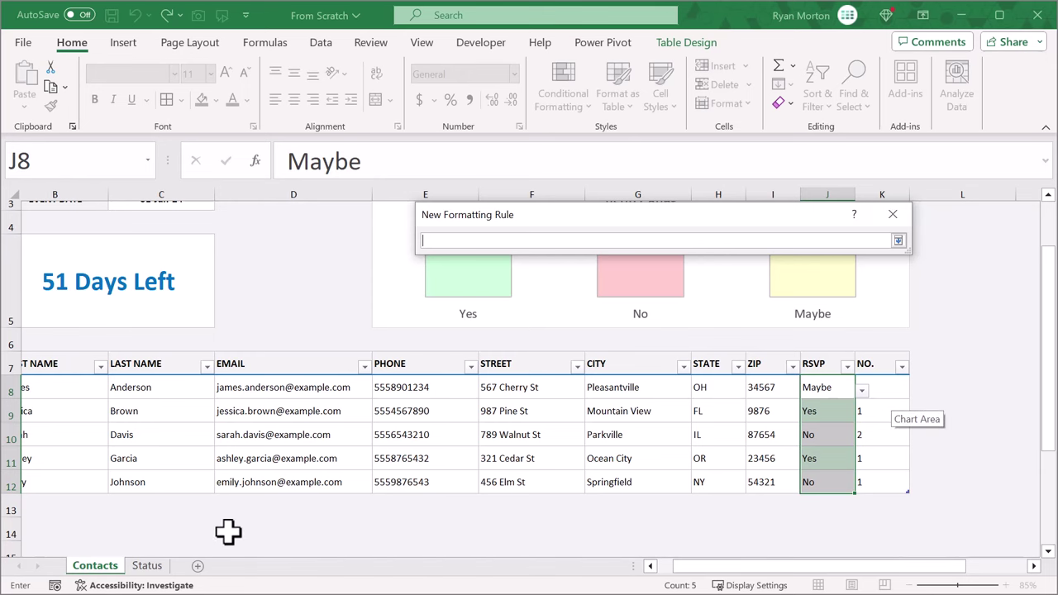
{"action": "left_click", "coordinate": [145, 566]}
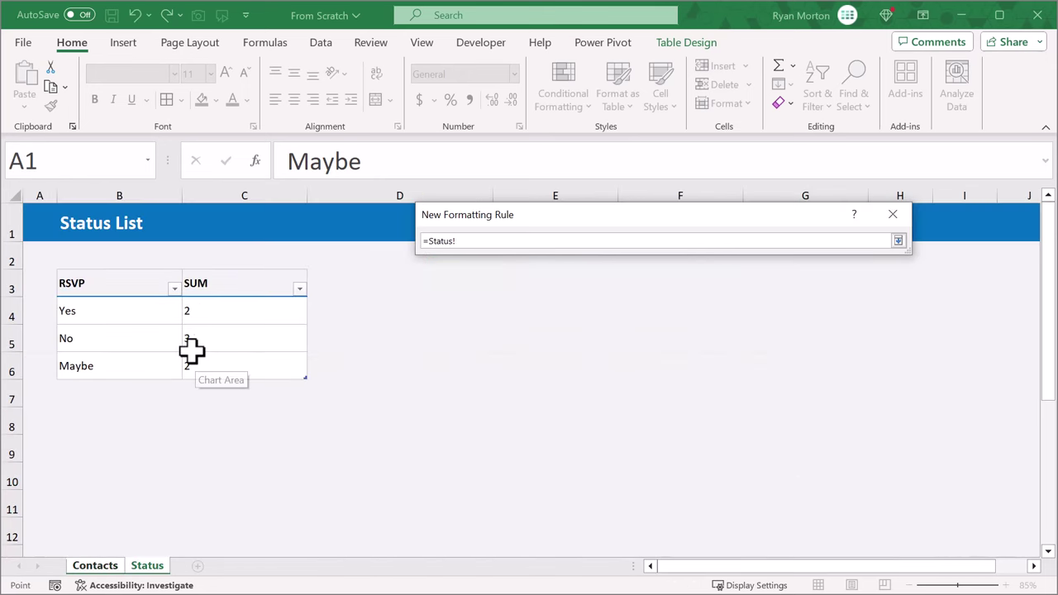
{"action": "left_click", "coordinate": [154, 337]}
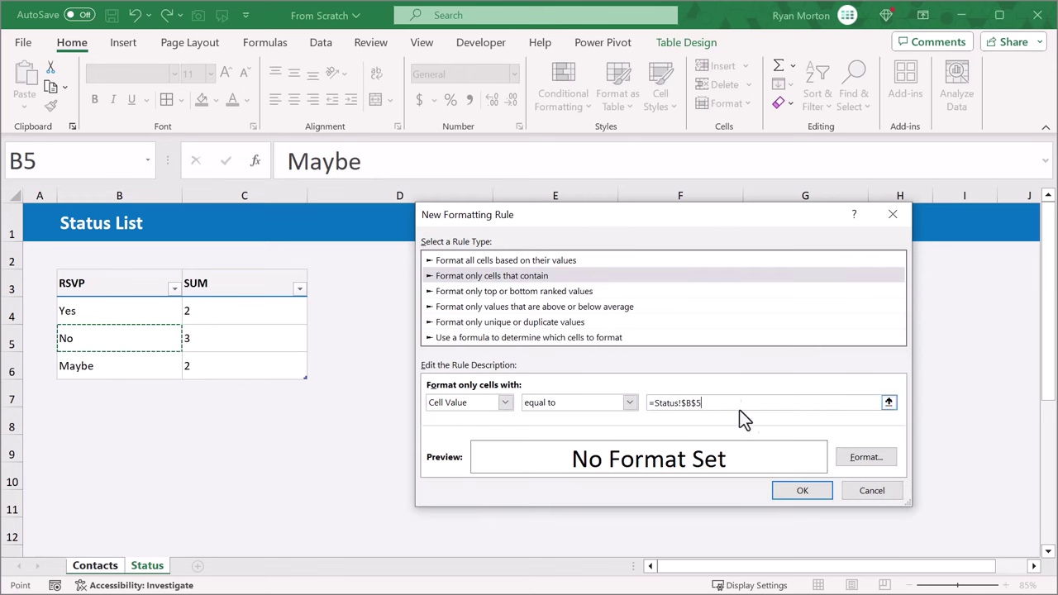
- Give the No rule the custom fill colour #FFE6E6 and apply it to the RSVP cells
{"action": "left_click", "coordinate": [865, 457]}
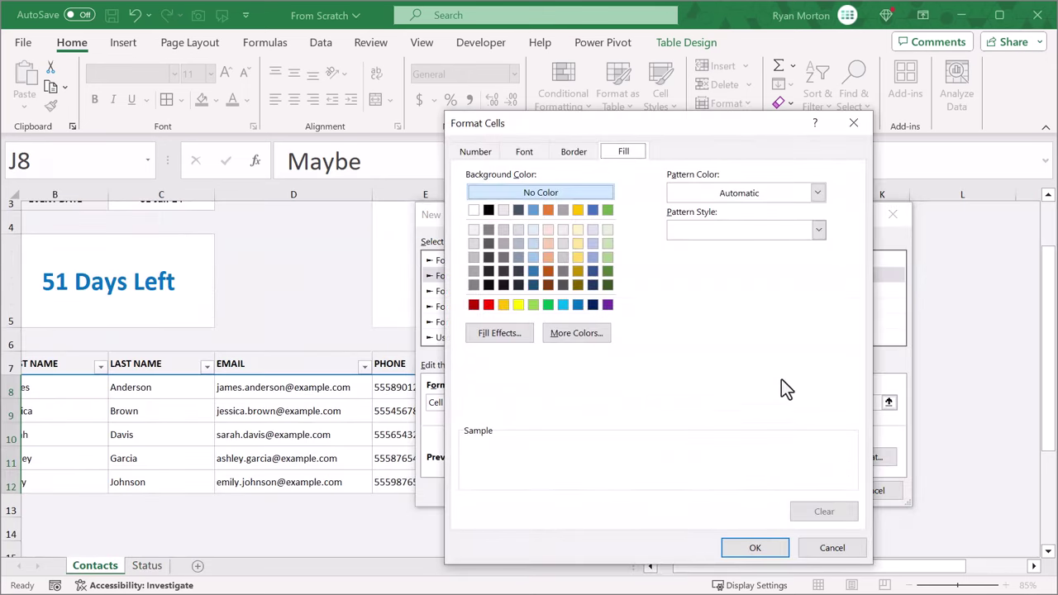
{"action": "left_click", "coordinate": [568, 336]}
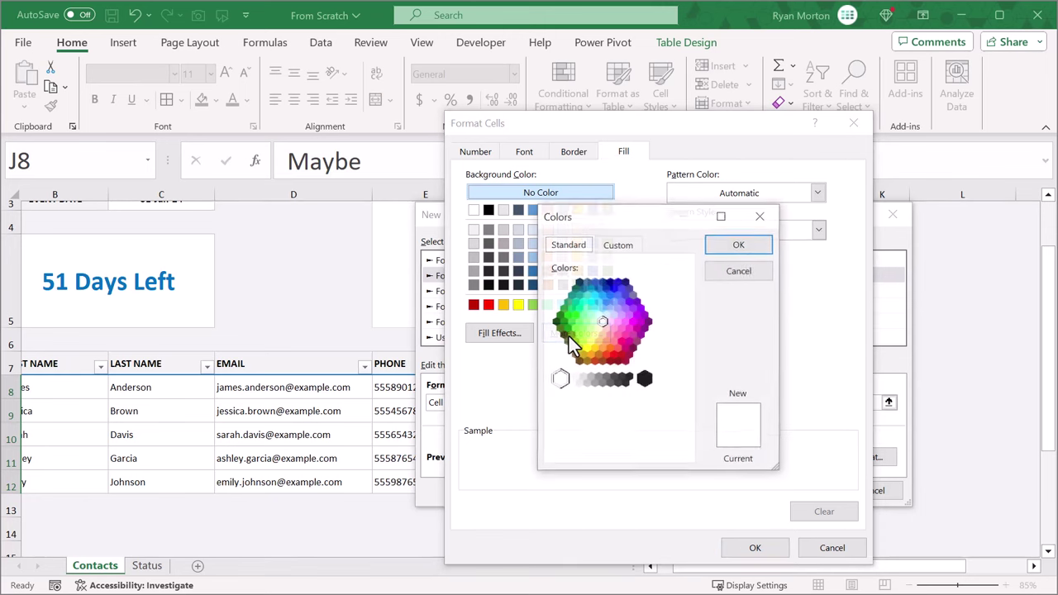
{"action": "left_click", "coordinate": [620, 248]}
{"action": "double_click", "coordinate": [634, 447]}
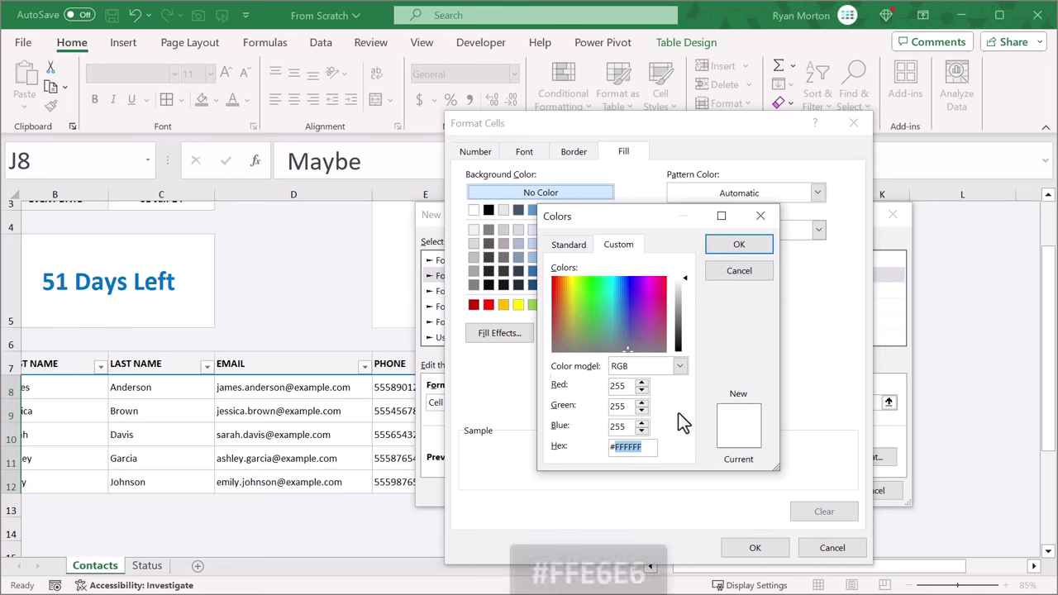
{"action": "type", "text": "FF"}
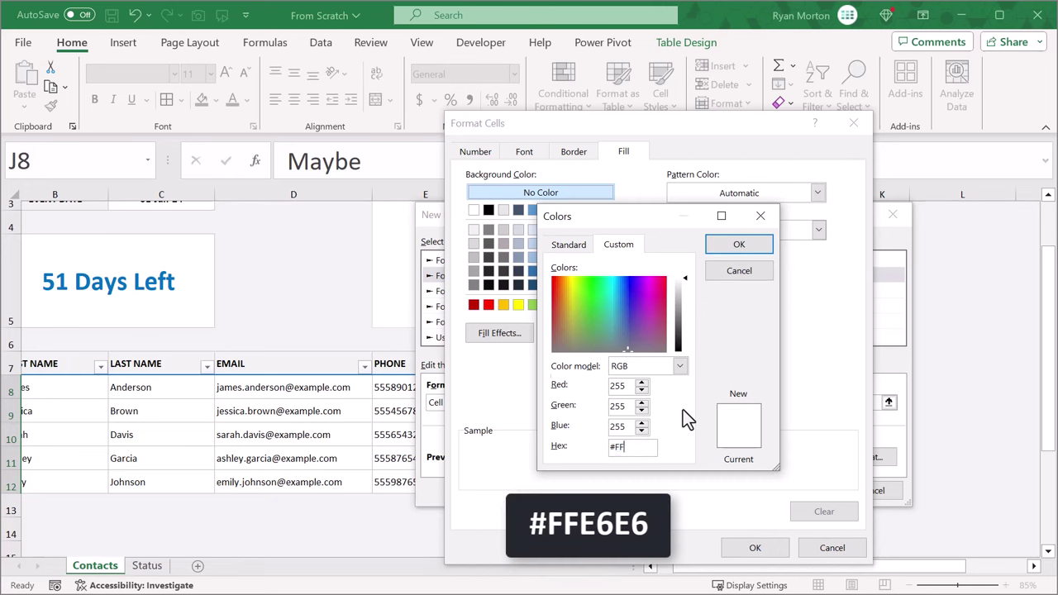
{"action": "type", "text": "E6E6"}
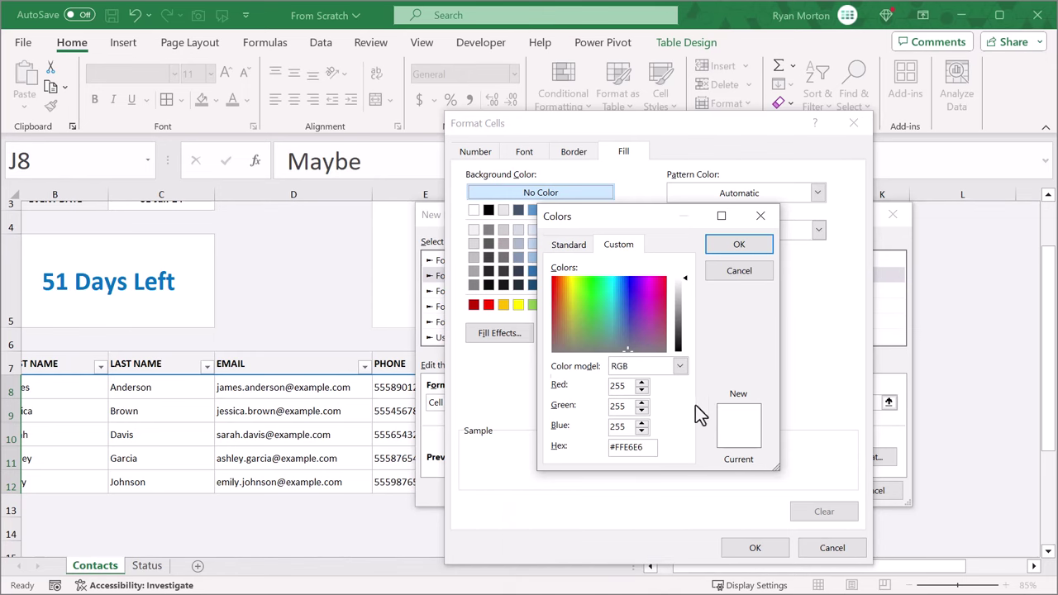
{"action": "left_click", "coordinate": [744, 248]}
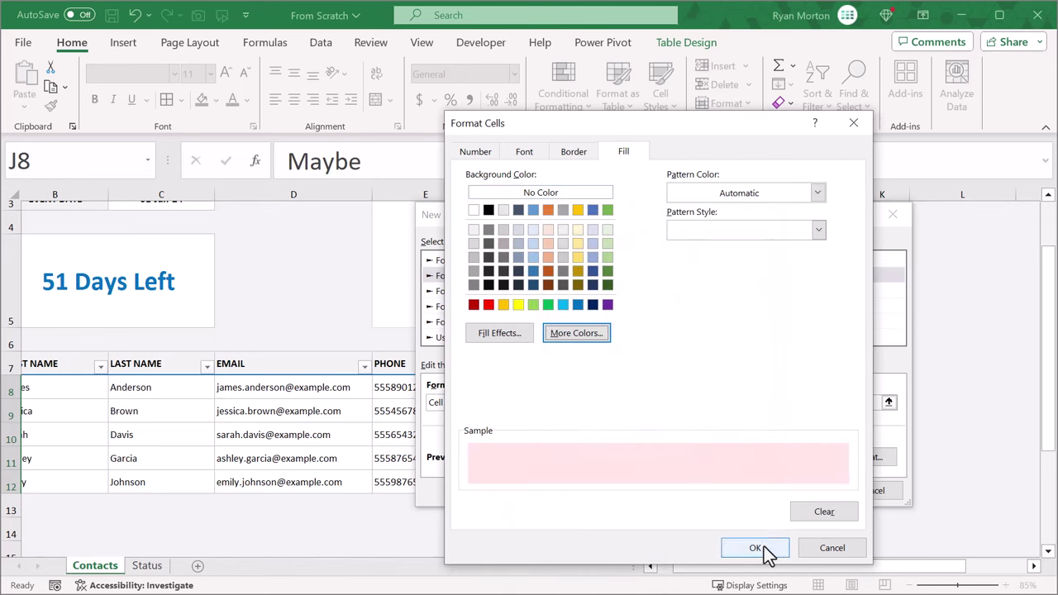
{"action": "left_click", "coordinate": [760, 550]}
{"action": "left_click", "coordinate": [808, 490]}
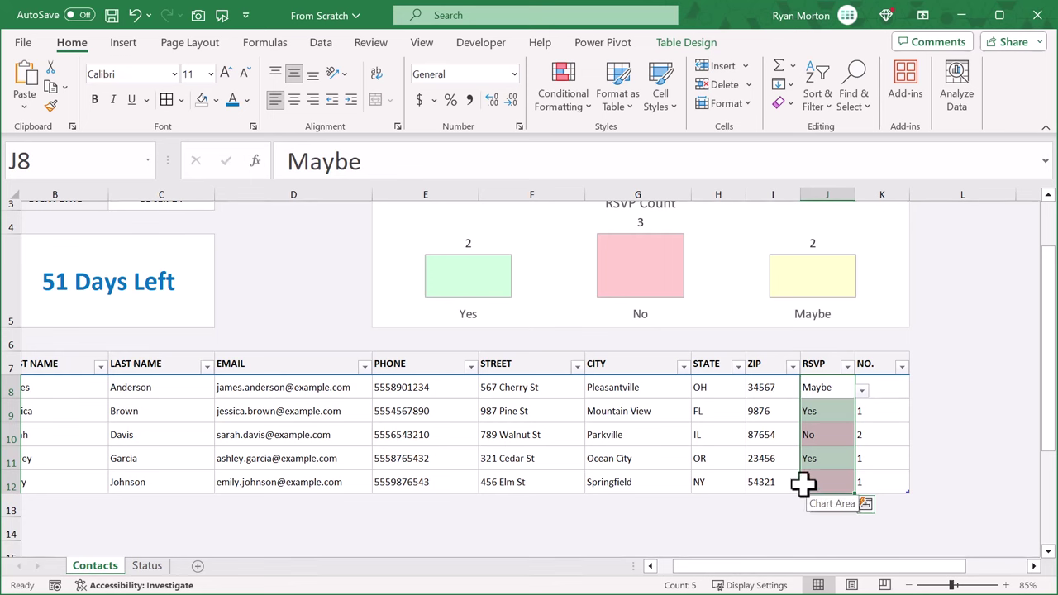
- Start a third conditional formatting rule on the RSVP cells for cell values equal to =Status!$B$6
{"action": "left_click", "coordinate": [576, 103]}
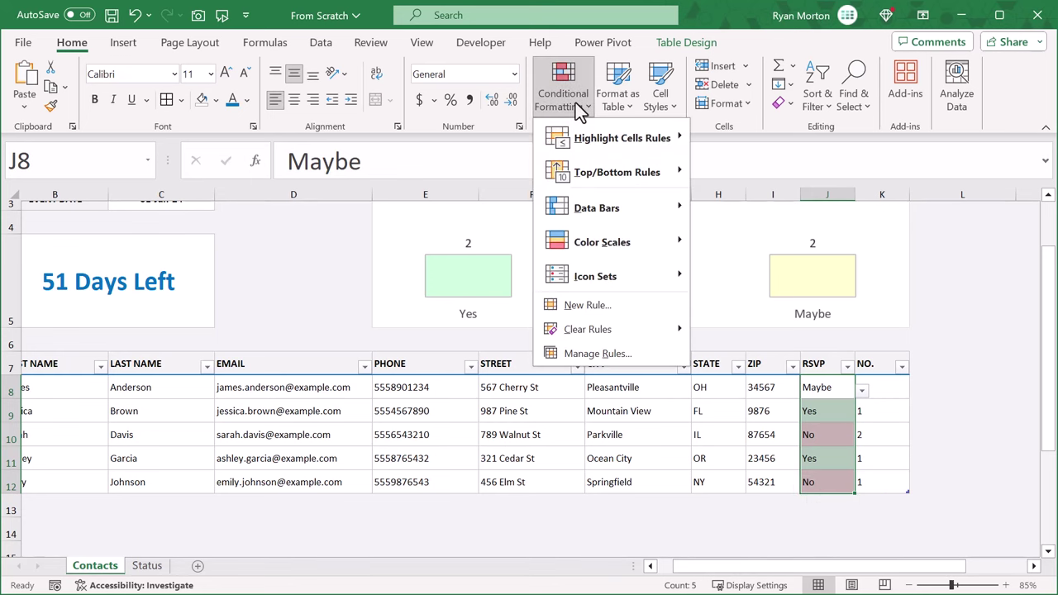
{"action": "left_click", "coordinate": [633, 299]}
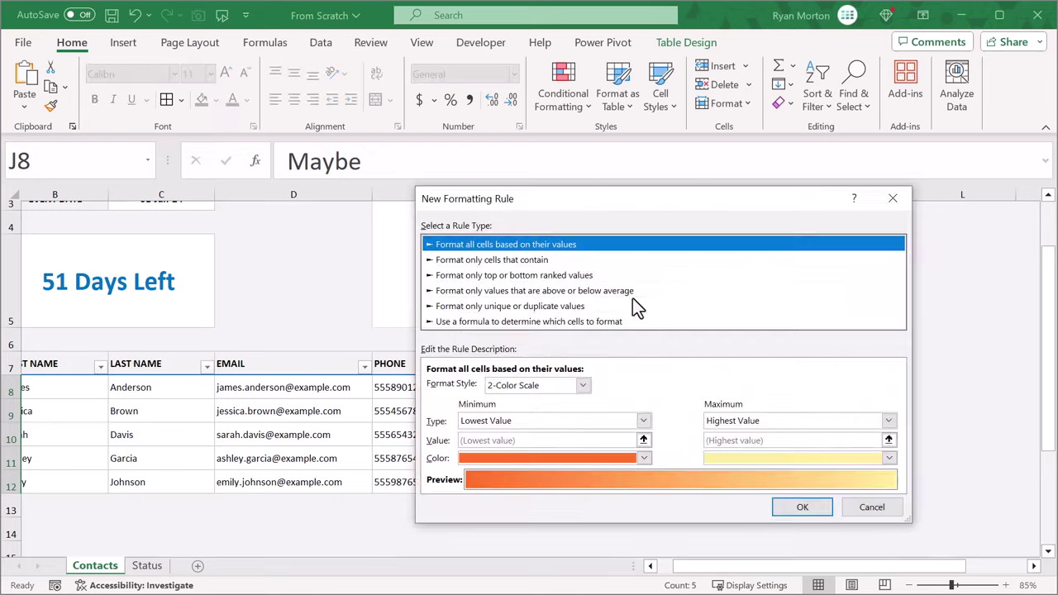
{"action": "left_click", "coordinate": [550, 262]}
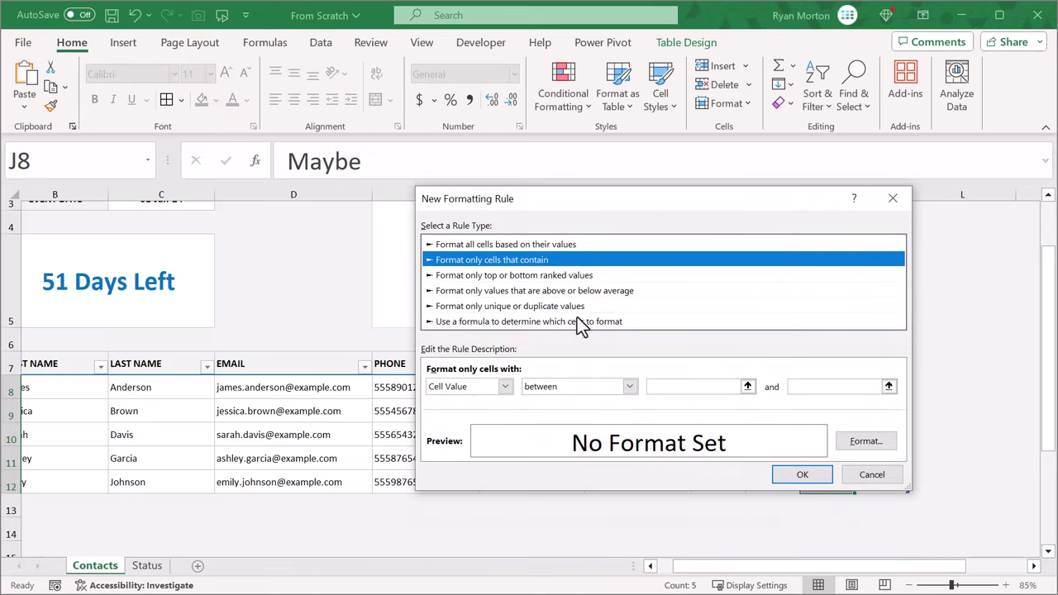
{"action": "left_click", "coordinate": [630, 386]}
{"action": "left_click", "coordinate": [595, 425]}
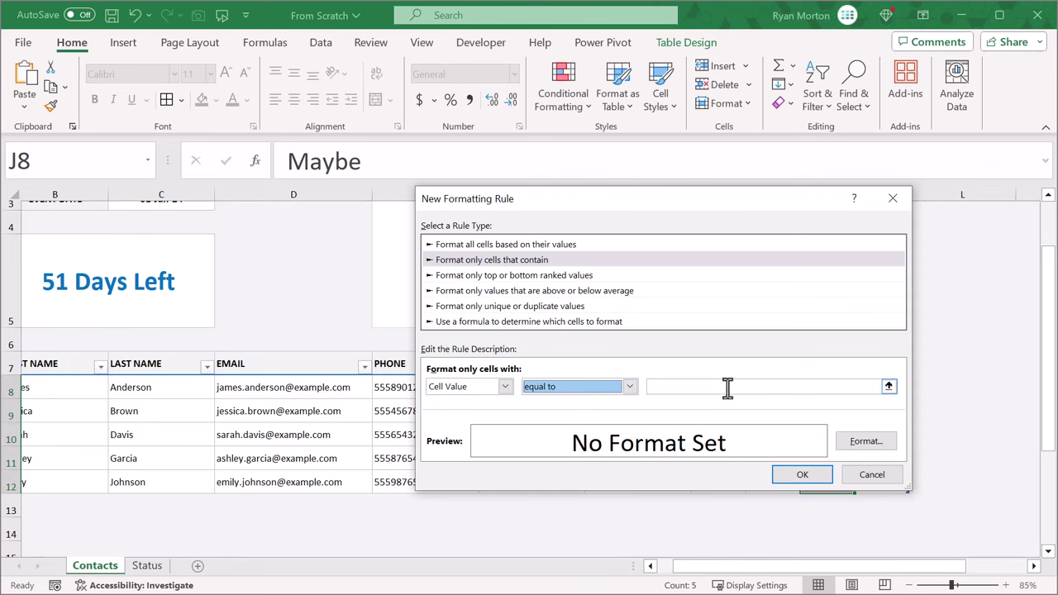
{"action": "left_click", "coordinate": [888, 386]}
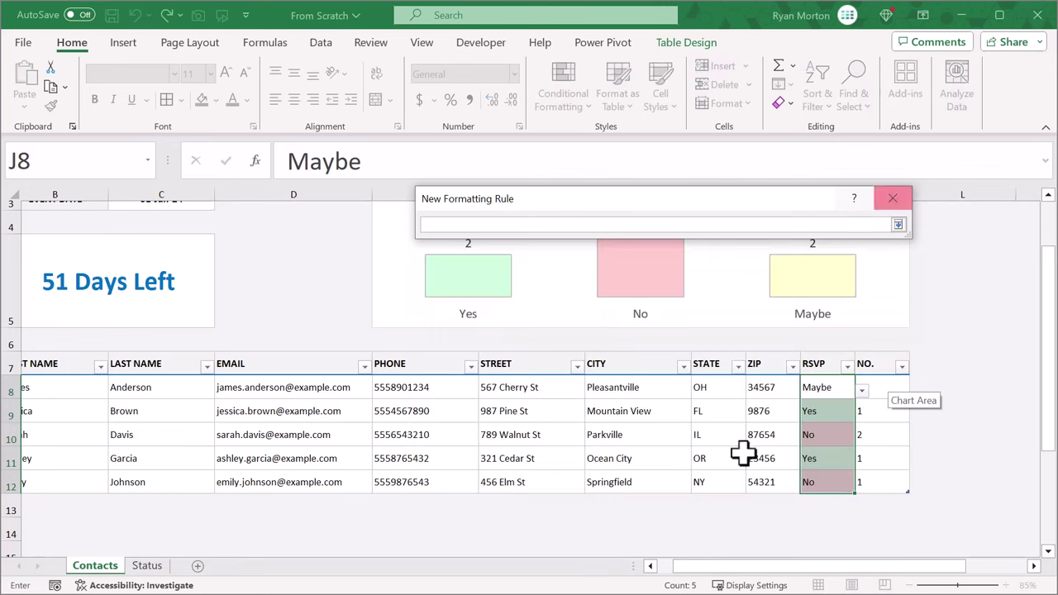
{"action": "left_click", "coordinate": [158, 570]}
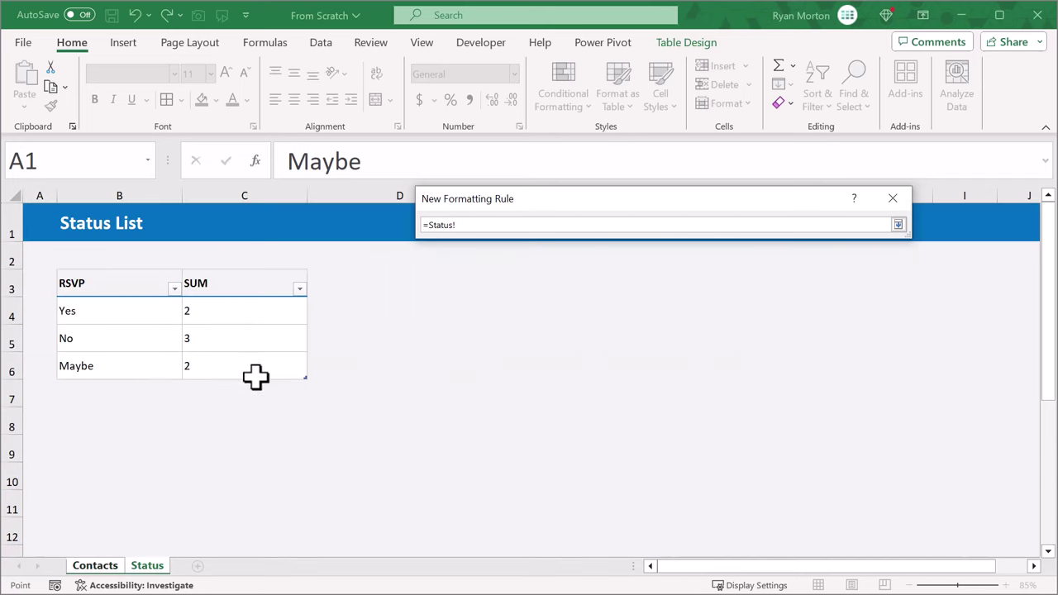
{"action": "left_click", "coordinate": [151, 361]}
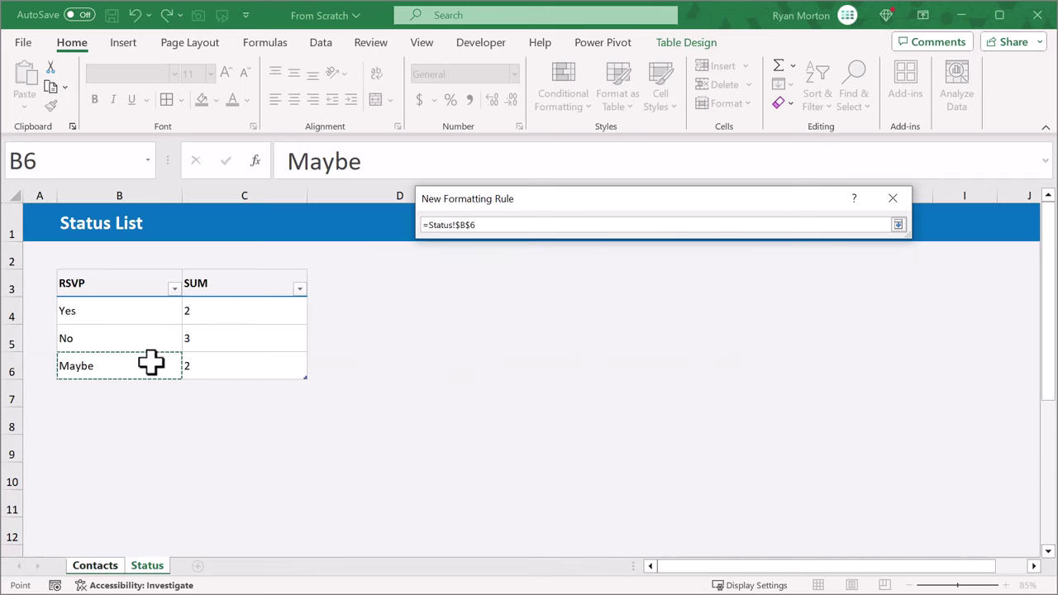
{"action": "key", "text": "Return"}
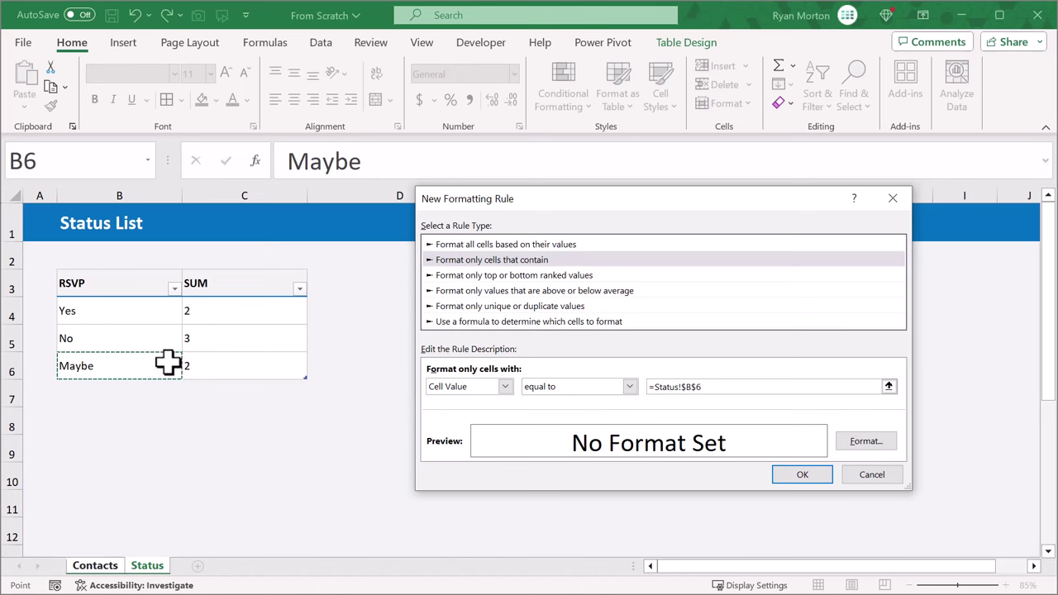
- Give the Maybe rule the custom fill colour #FFFFE6, apply it to the RSVP cells and deselect them
{"action": "left_click", "coordinate": [860, 440]}
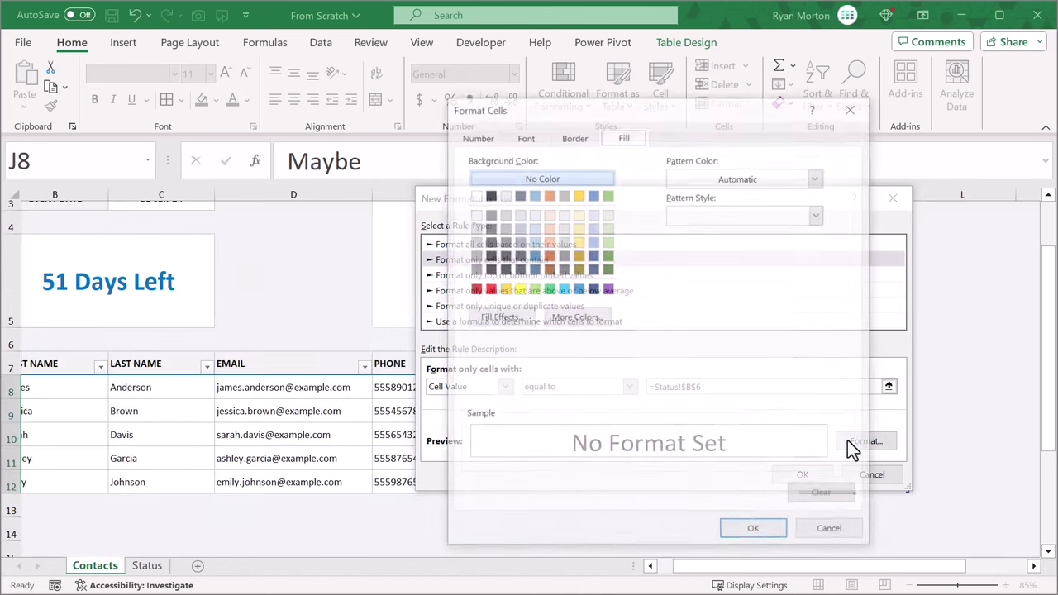
{"action": "left_click", "coordinate": [571, 321]}
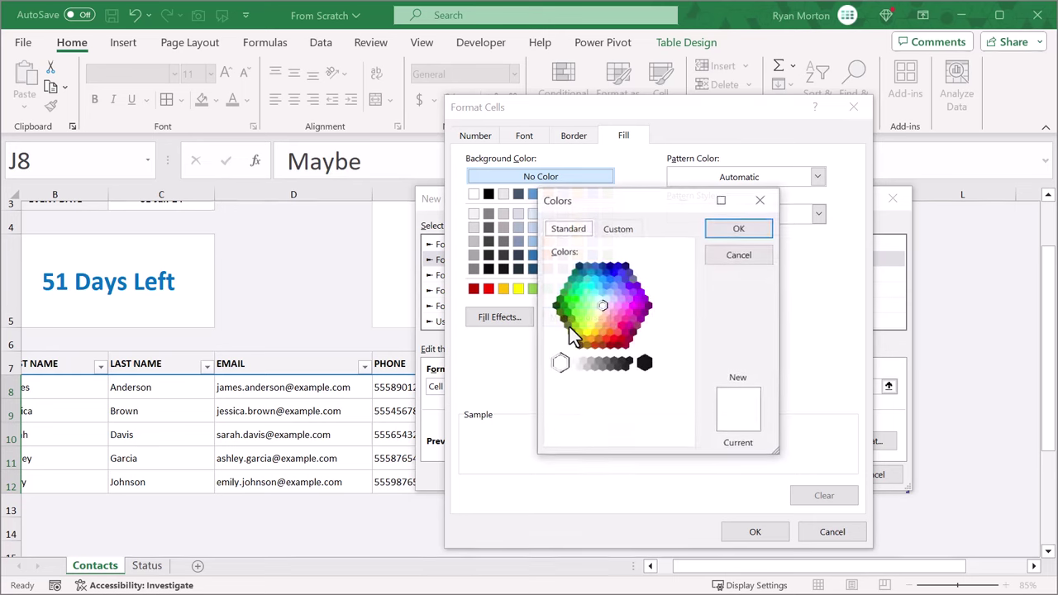
{"action": "left_click", "coordinate": [623, 233]}
{"action": "double_click", "coordinate": [626, 431]}
{"action": "type", "text": "FFFF"}
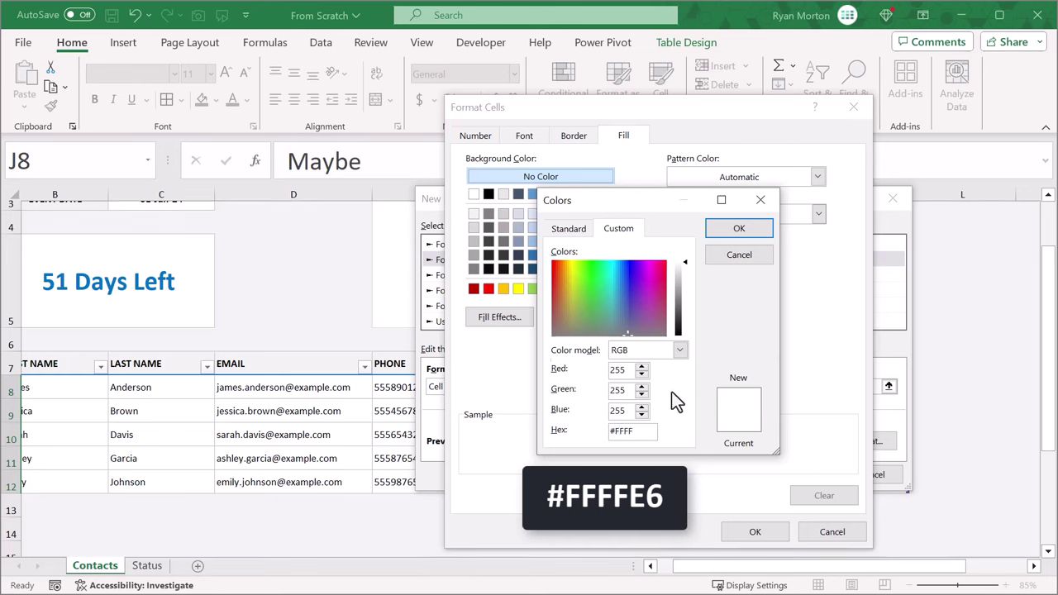
{"action": "type", "text": "E6"}
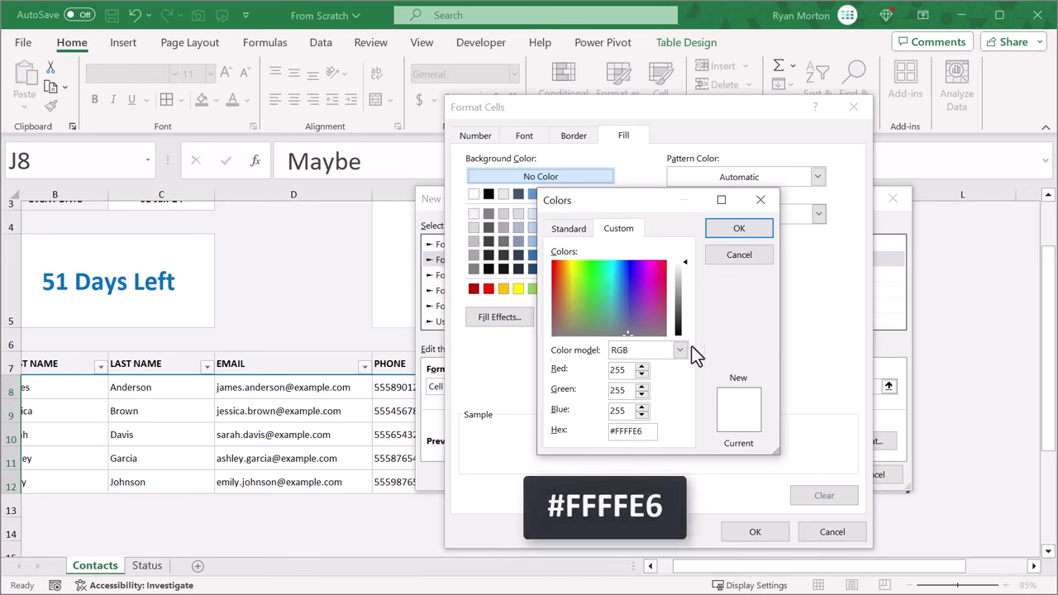
{"action": "left_click", "coordinate": [738, 228]}
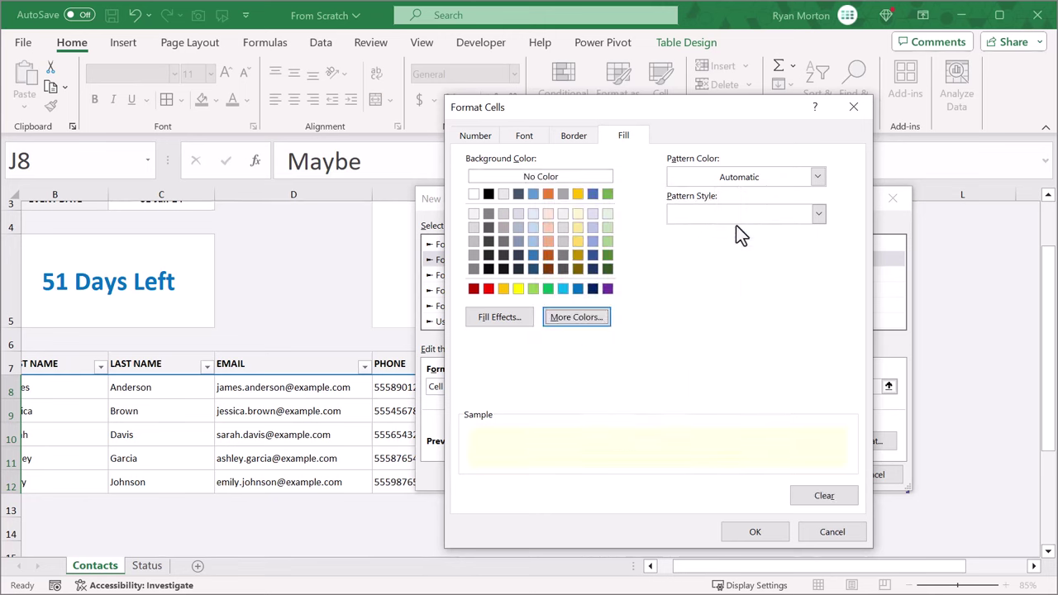
{"action": "left_click", "coordinate": [770, 523]}
{"action": "left_click", "coordinate": [814, 477]}
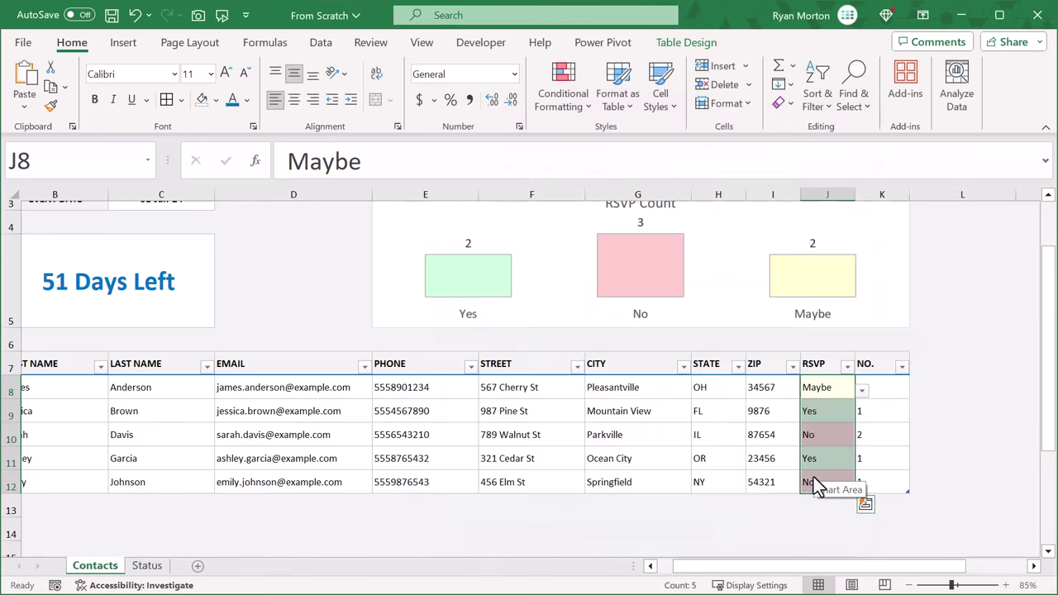
{"action": "left_click", "coordinate": [680, 529]}
- Add a test contact in the row directly below the Contacts table with first name New and last name Person
{"action": "left_click_drag", "start_coordinate": [697, 576], "coordinate": [649, 572]}
{"action": "scroll", "coordinate": [609, 520], "scroll_direction": "up", "scroll_amount": 1}
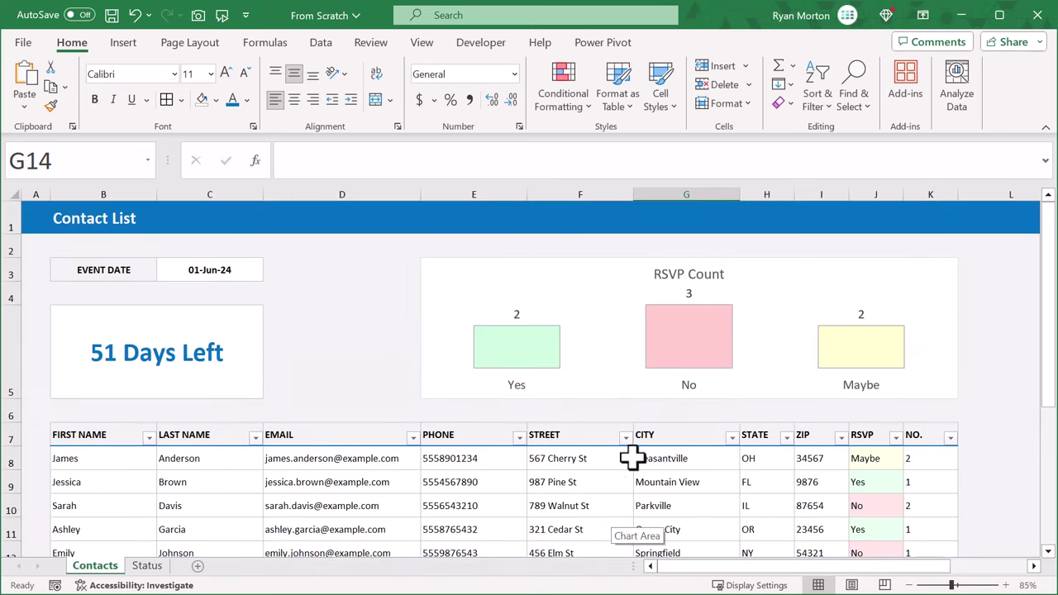
{"action": "scroll", "coordinate": [671, 382], "scroll_direction": "down", "scroll_amount": 2}
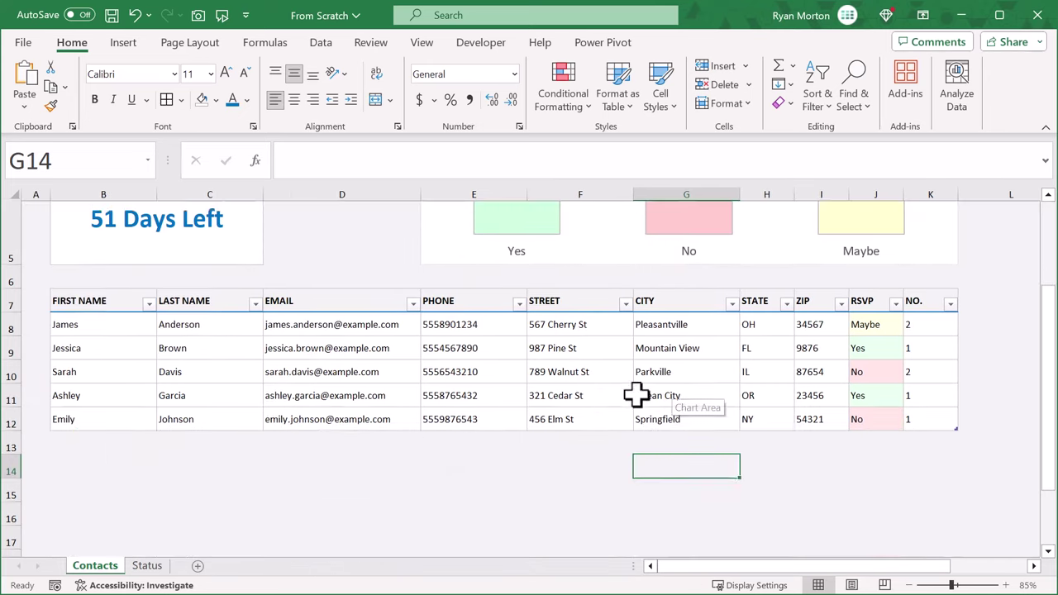
{"action": "left_click", "coordinate": [118, 431]}
{"action": "type", "text": "New"}
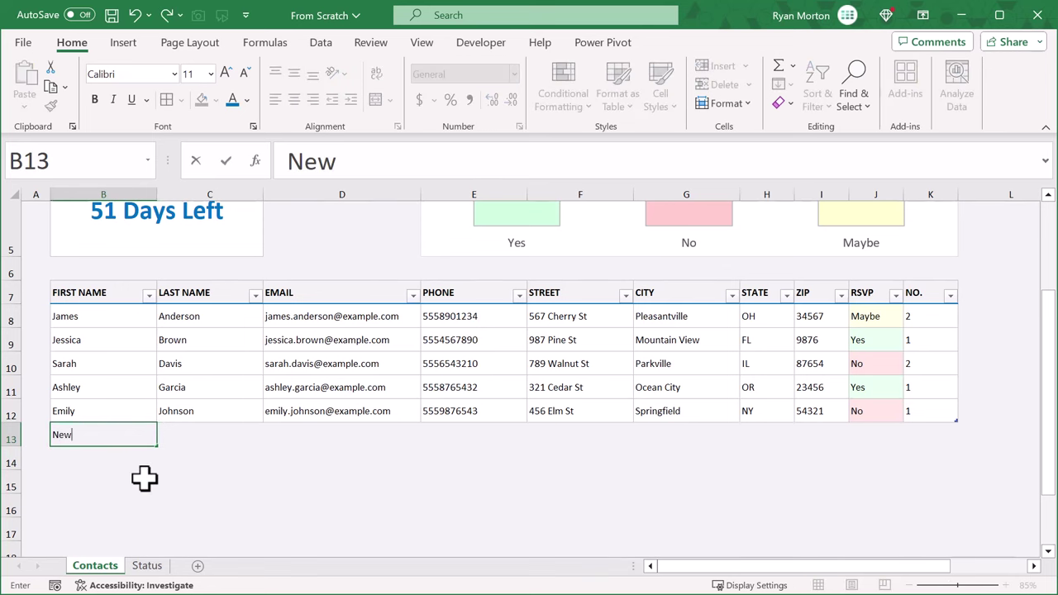
{"action": "key", "text": "Tab"}
{"action": "type", "text": "P"}
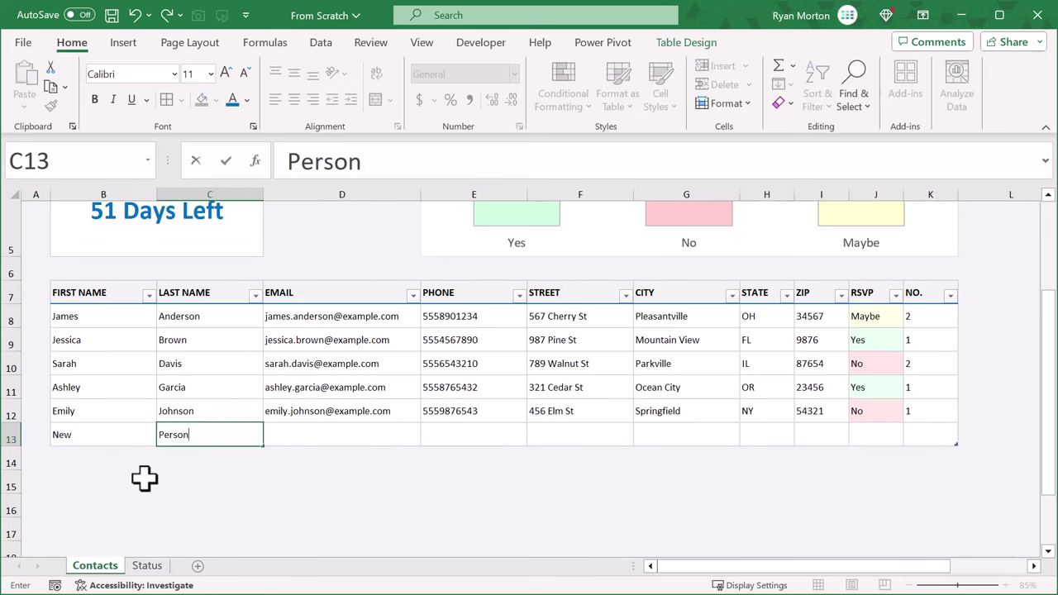
{"action": "type", "text": "erson"}
{"action": "key", "text": "Tab"}
- Set the test contact's RSVP to Yes and NO. to 3, and check the RSVP Count chart
{"action": "left_click", "coordinate": [882, 434]}
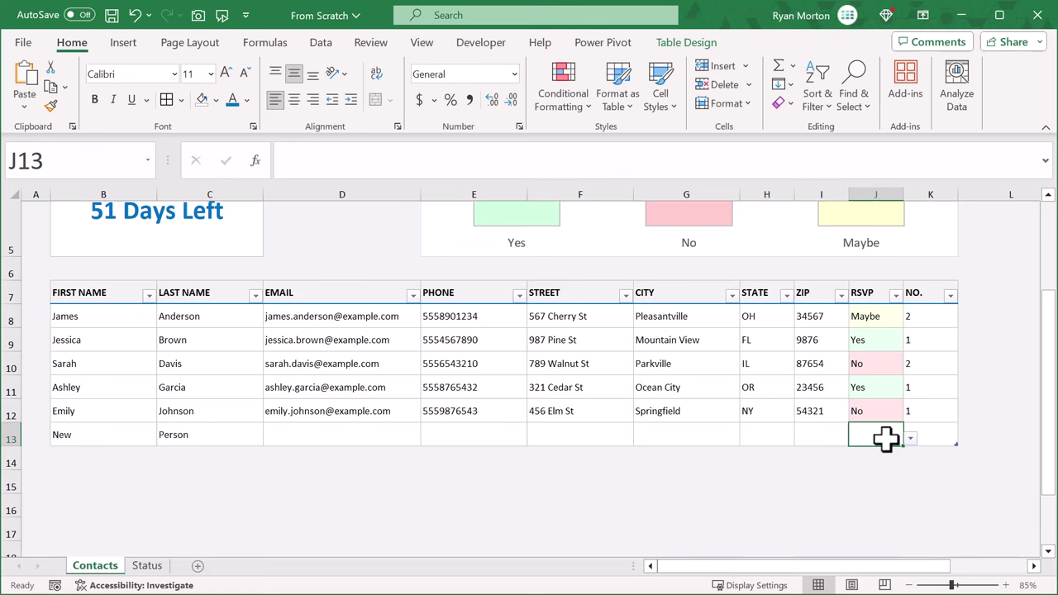
{"action": "type", "text": "Yes"}
{"action": "key", "text": "Tab"}
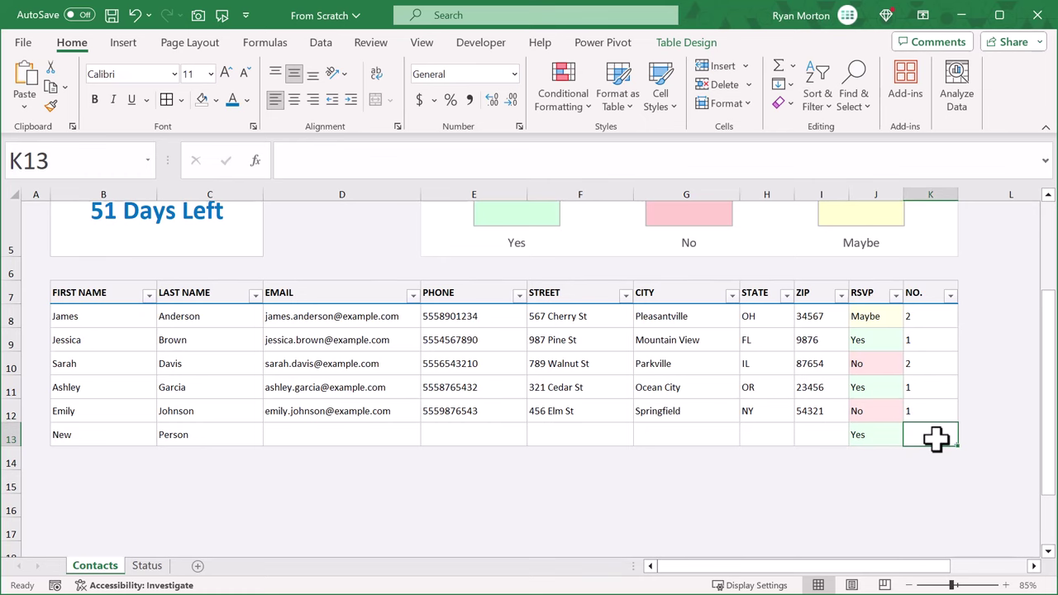
{"action": "type", "text": "3"}
{"action": "key", "text": "Return"}
{"action": "scroll", "coordinate": [912, 430], "scroll_direction": "up", "scroll_amount": 2}
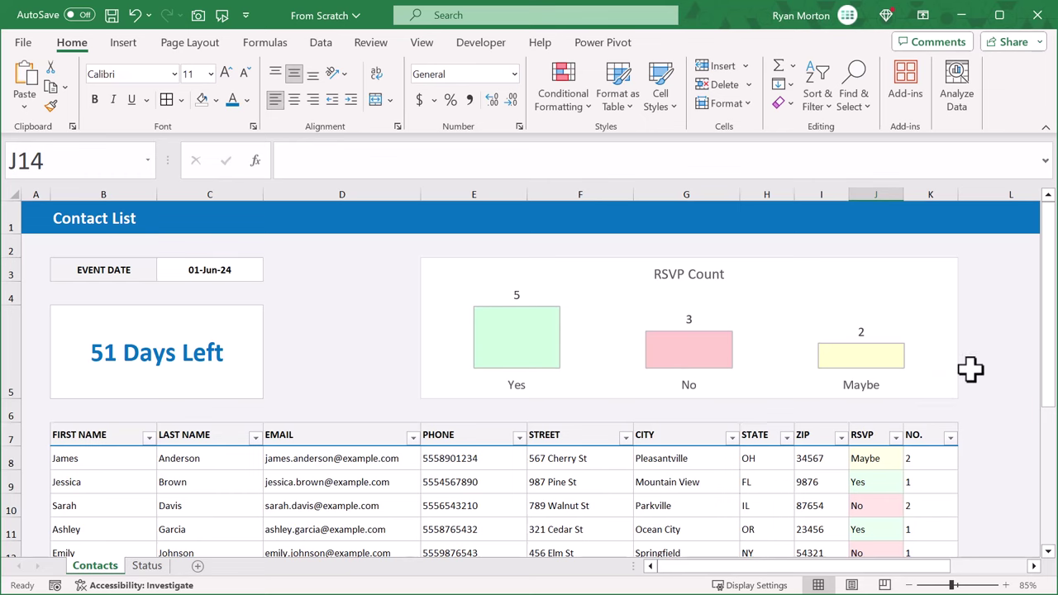
{"action": "scroll", "coordinate": [971, 369], "scroll_direction": "down", "scroll_amount": 1}
{"action": "scroll", "coordinate": [971, 369], "scroll_direction": "up", "scroll_amount": 1}
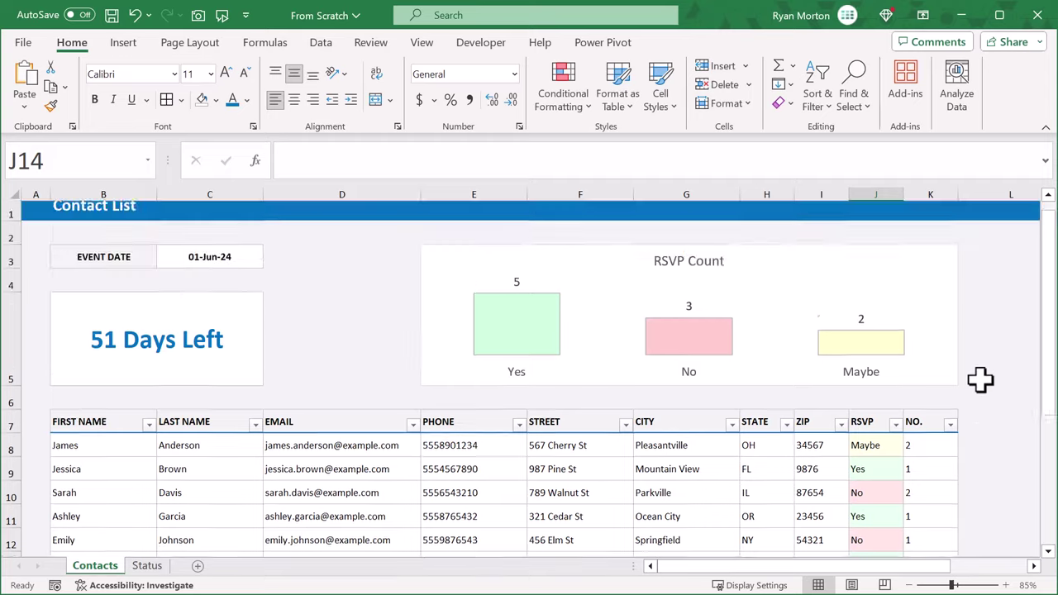